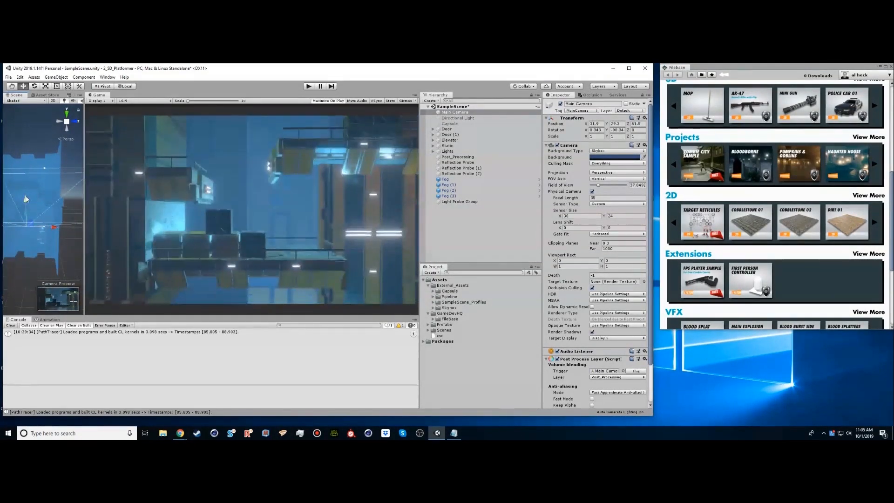
Move the Main Camera sideways and up through the level to preview its other areas.
{"action": "left_click_drag", "start_coordinate": [62, 219], "coordinate": [69, 220]}
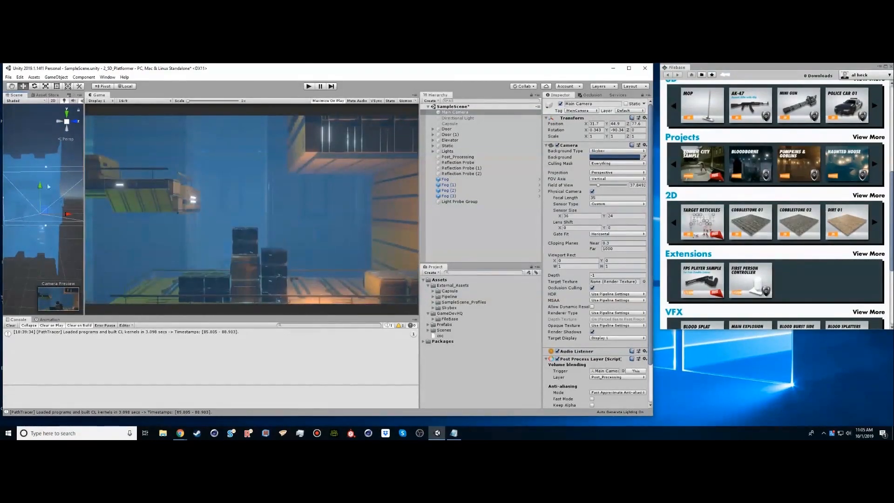
{"action": "left_click_drag", "start_coordinate": [42, 188], "coordinate": [40, 175]}
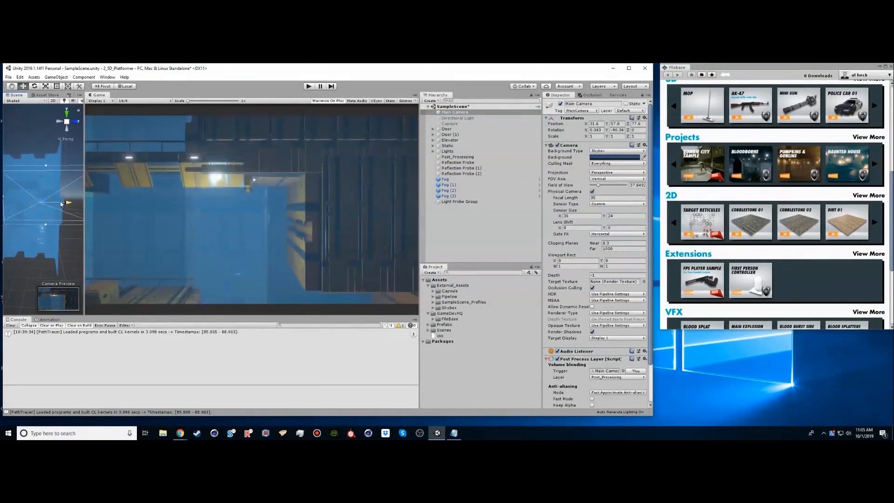
{"action": "left_click_drag", "start_coordinate": [62, 204], "coordinate": [35, 204]}
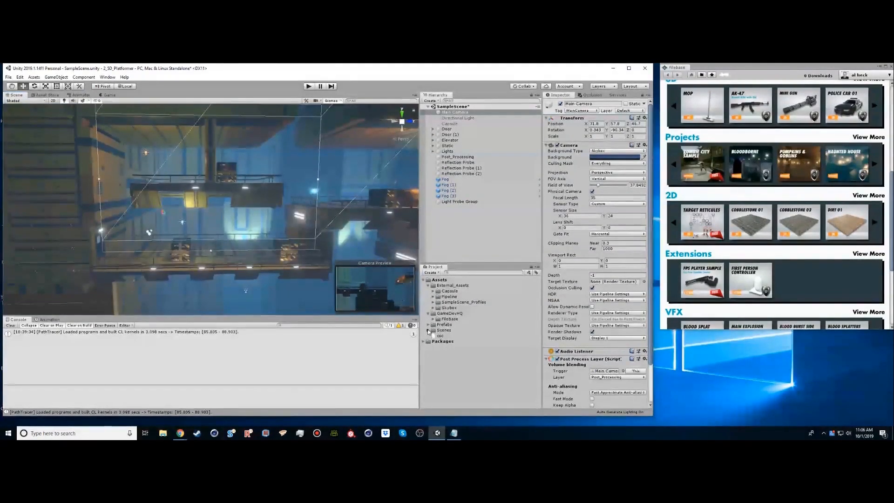
Create a new scene named Stream among the project's scenes and open it.
{"action": "left_click", "coordinate": [428, 330]}
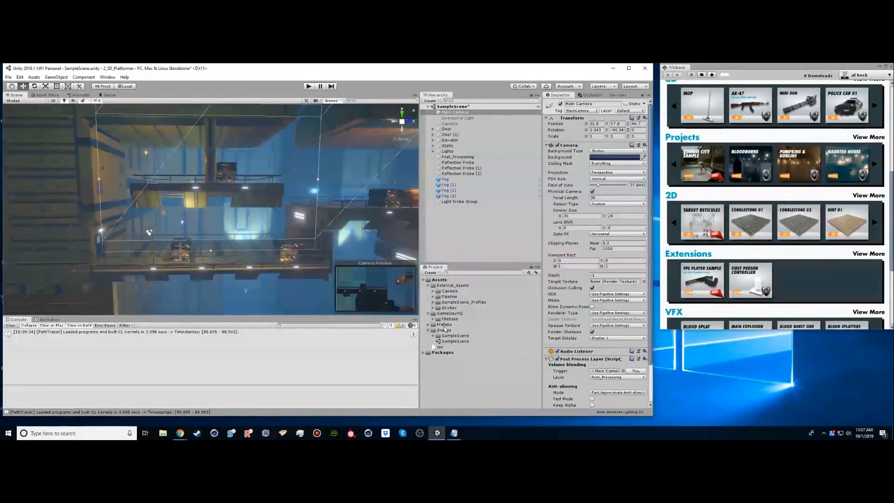
{"action": "left_click", "coordinate": [451, 336]}
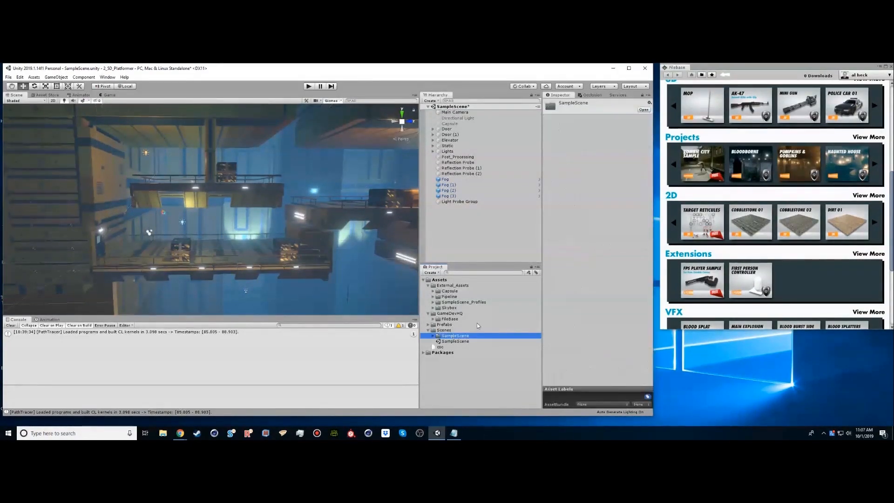
{"action": "key", "text": "w"}
{"action": "right_click_drag", "start_coordinate": [344, 205], "coordinate": [263, 216]}
{"action": "key", "text": "s"}
{"action": "left_click", "coordinate": [430, 272]}
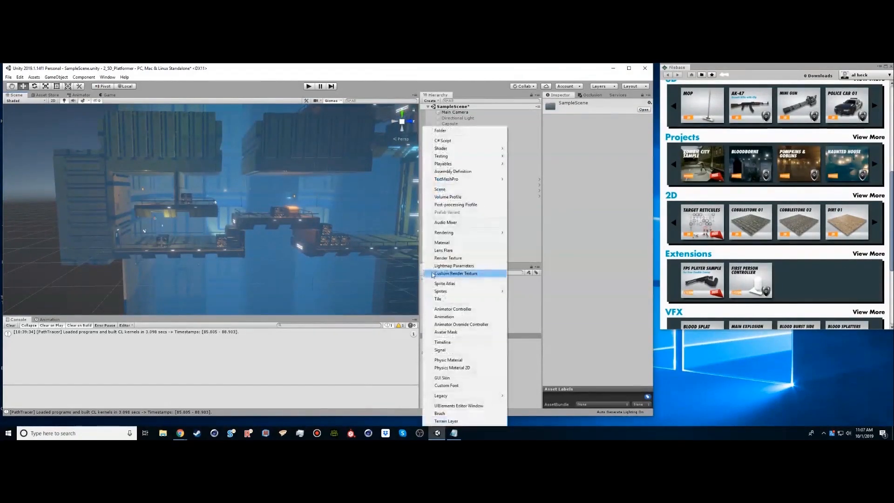
{"action": "left_click", "coordinate": [470, 189]}
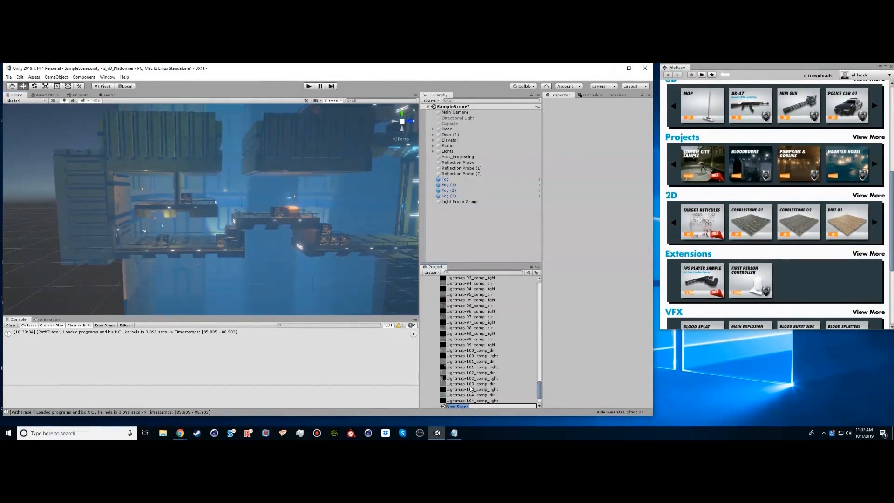
{"action": "type", "text": "5tream"}
{"action": "key", "text": "Return"}
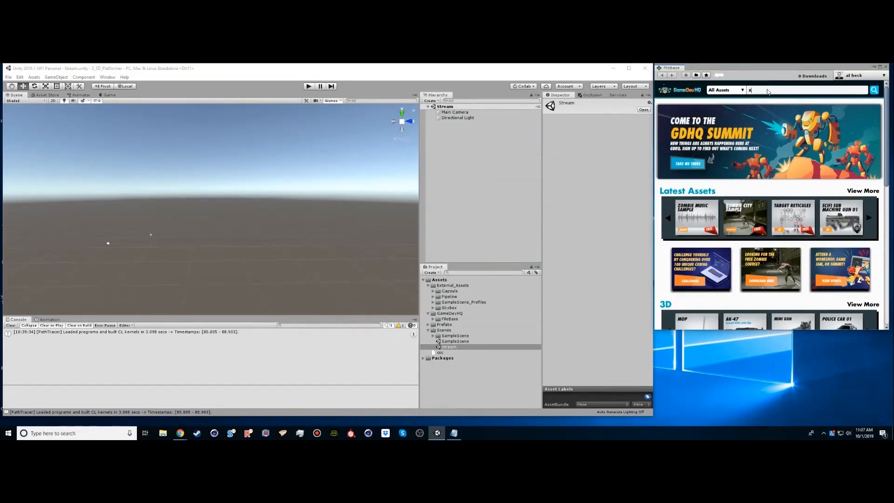
Search Filebase for "scifi", open the Scifi Floors 01-12 asset on the third results page and download it.
{"action": "type", "text": "scifi"}
{"action": "key", "text": "Return"}
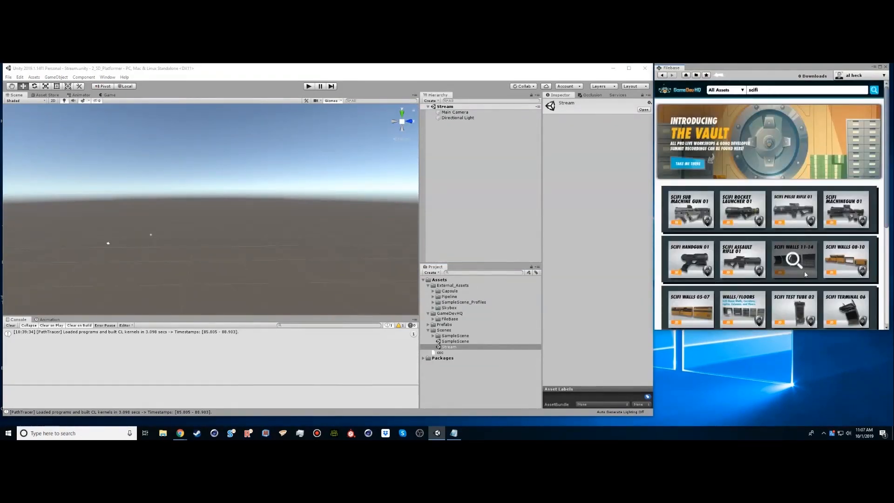
{"action": "scroll", "coordinate": [749, 270], "scroll_direction": "down", "scroll_amount": 3}
{"action": "scroll", "coordinate": [749, 271], "scroll_direction": "down", "scroll_amount": 3}
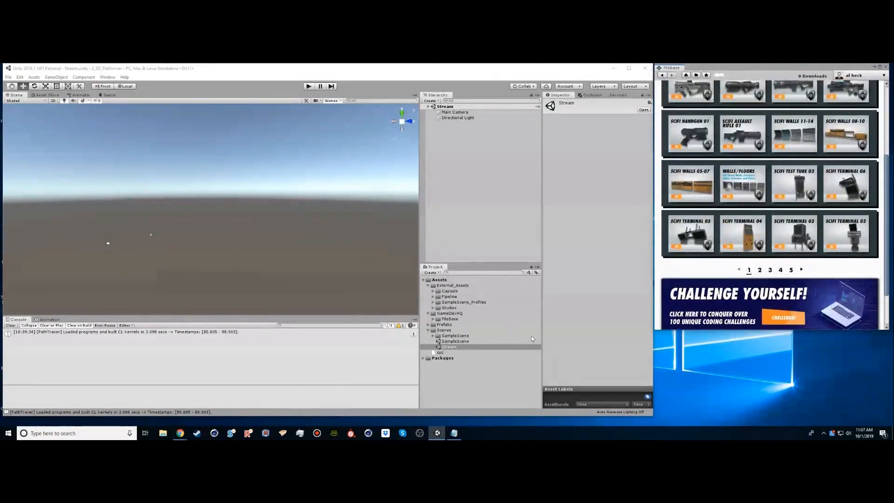
{"action": "left_click", "coordinate": [759, 270]}
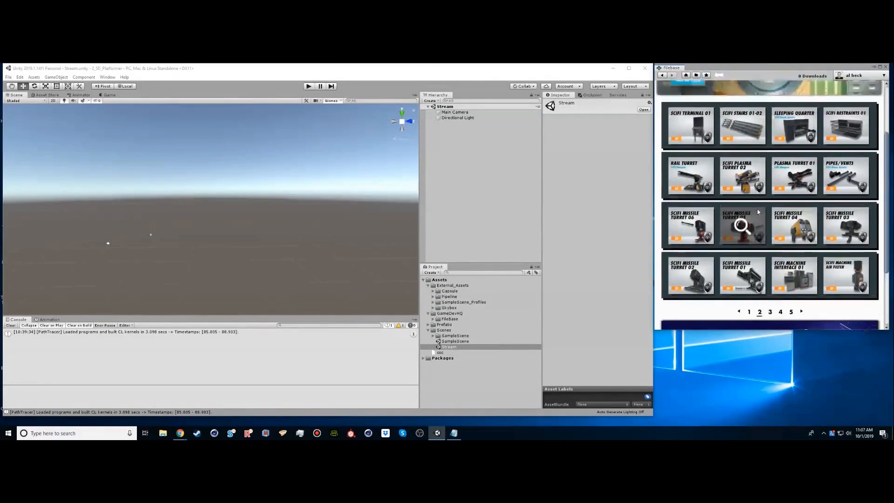
{"action": "left_click", "coordinate": [770, 312]}
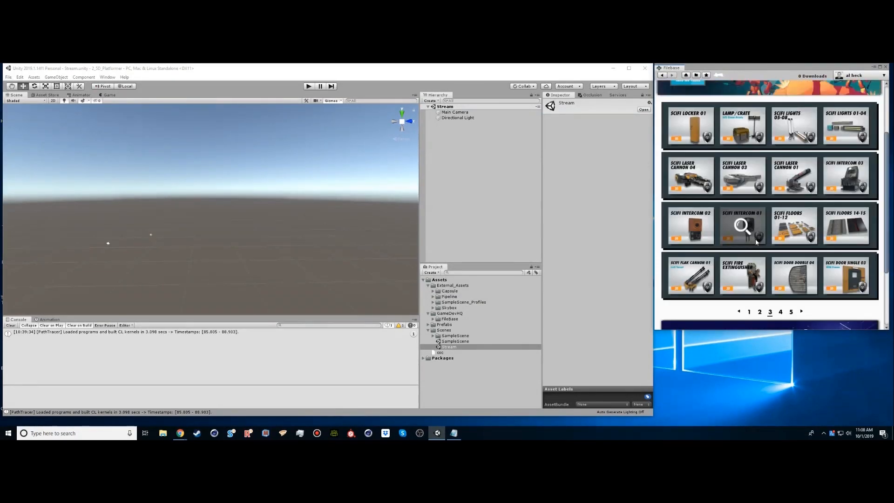
{"action": "left_click", "coordinate": [801, 225]}
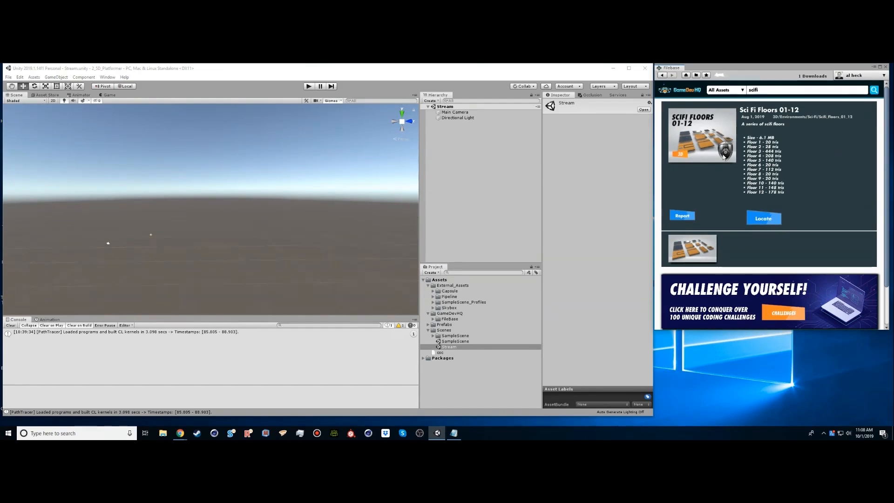
View the Filebase for Unity download page on the GameDevHQ website and close the browser and the Downloads folder.
{"action": "left_click", "coordinate": [724, 157]}
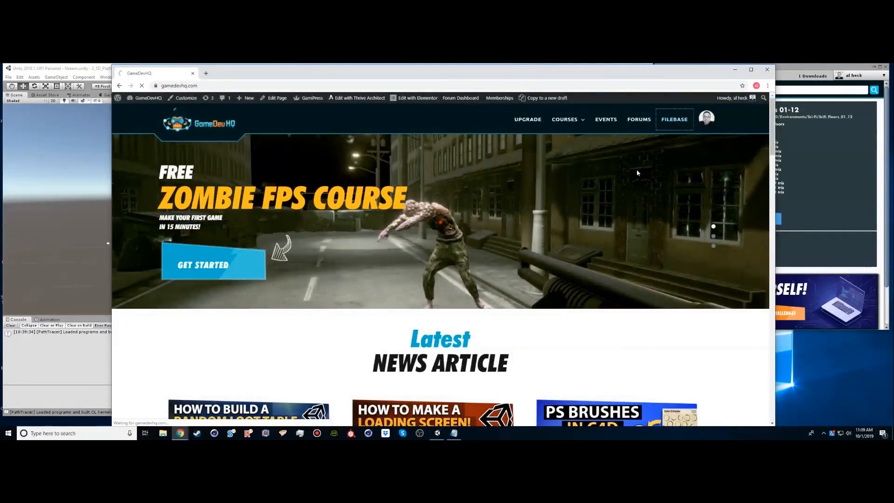
{"action": "left_click", "coordinate": [676, 120]}
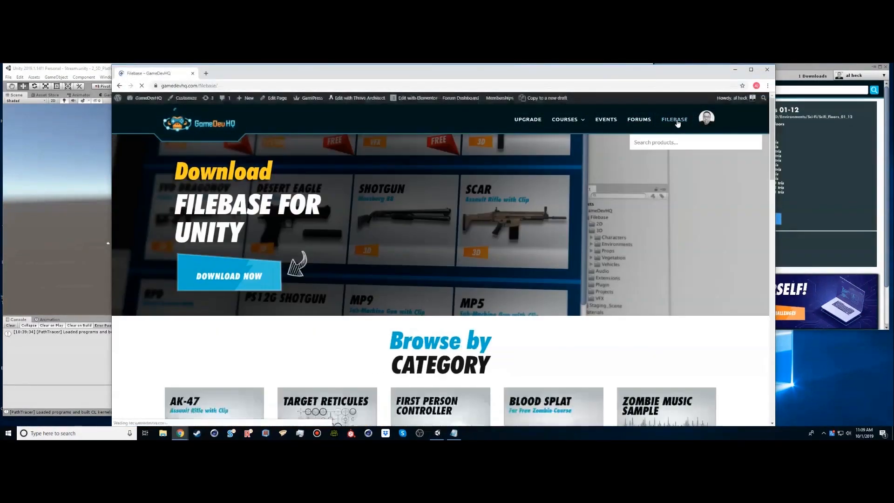
{"action": "left_click", "coordinate": [218, 274]}
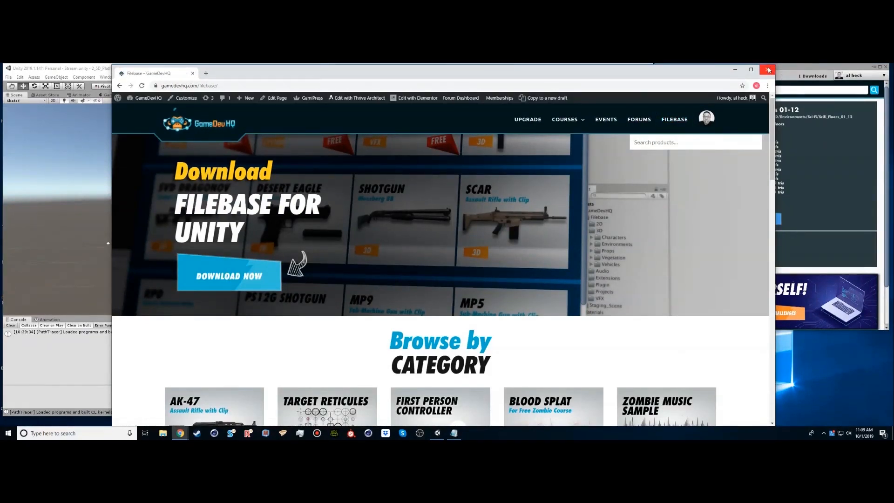
{"action": "left_click", "coordinate": [768, 70]}
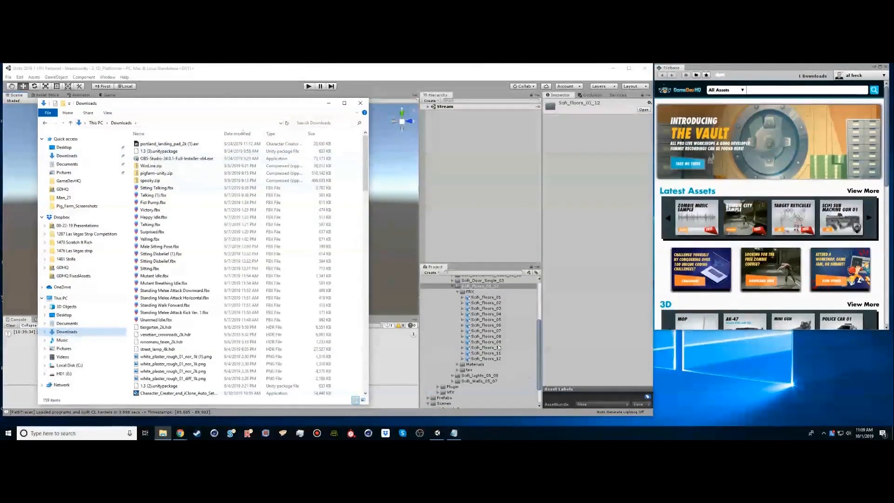
{"action": "left_click", "coordinate": [362, 105]}
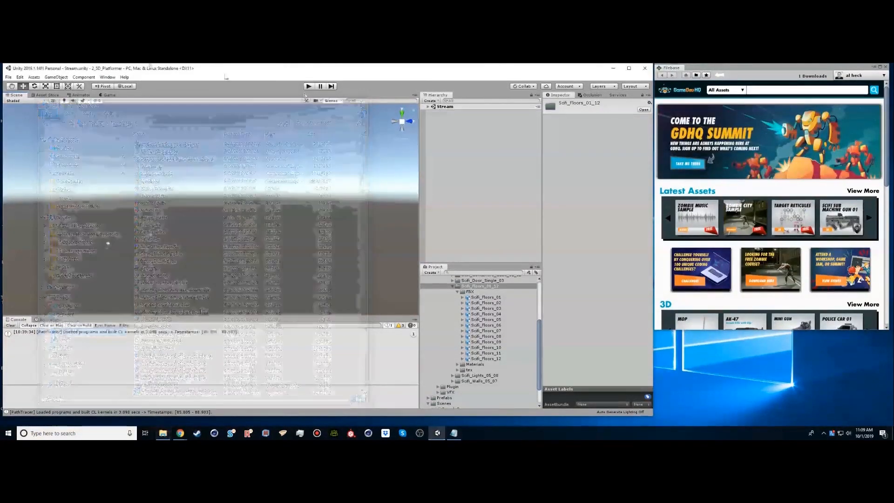
Check the Filebase entry among Unity's windows and look over the asset categories on the Filebase home page.
{"action": "left_click", "coordinate": [107, 77]}
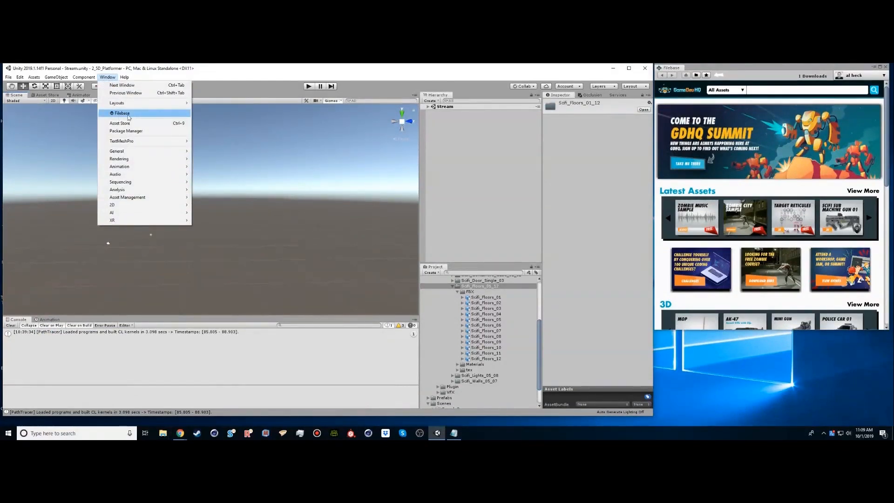
{"action": "left_click", "coordinate": [555, 74]}
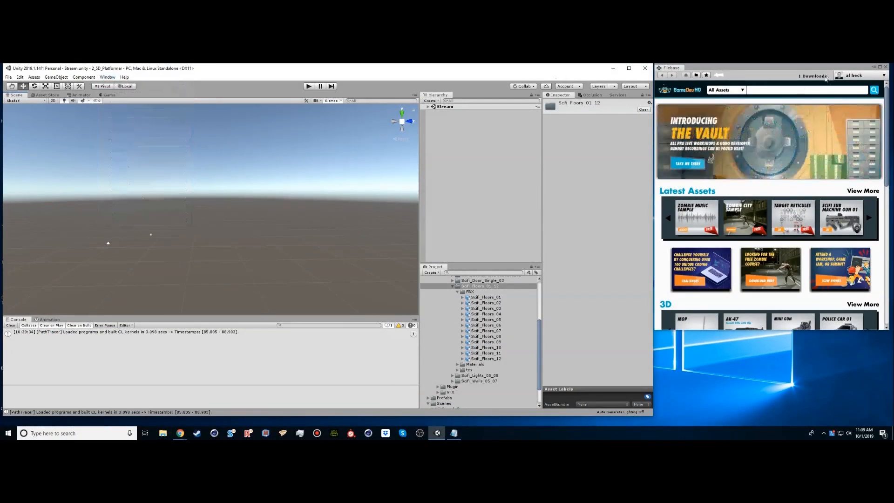
{"action": "left_click", "coordinate": [772, 90]}
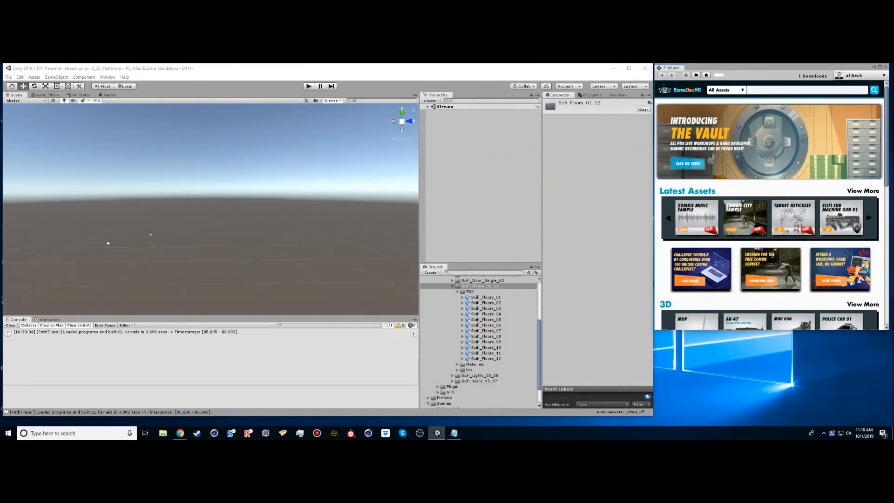
{"action": "scroll", "coordinate": [738, 306], "scroll_direction": "down", "scroll_amount": 1}
{"action": "scroll", "coordinate": [737, 306], "scroll_direction": "down", "scroll_amount": 1}
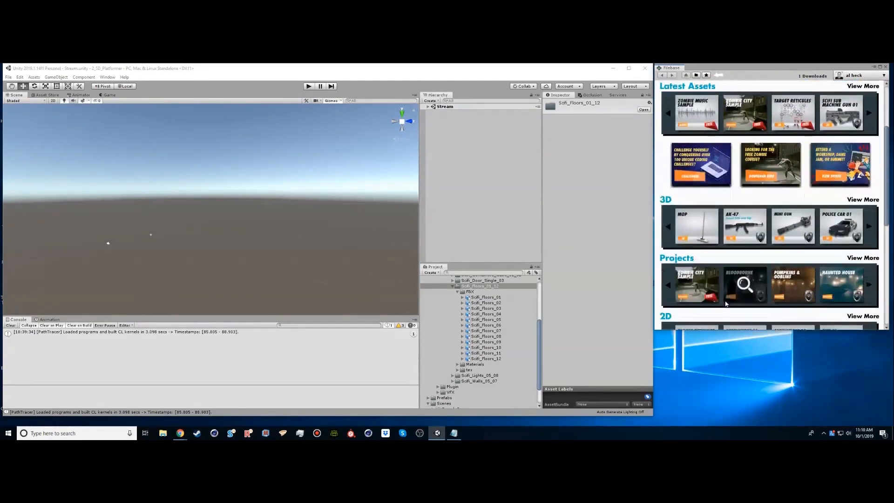
{"action": "scroll", "coordinate": [737, 306], "scroll_direction": "up", "scroll_amount": 4}
List all assets in Filebase and browse the results through to the third page.
{"action": "left_click", "coordinate": [727, 90]}
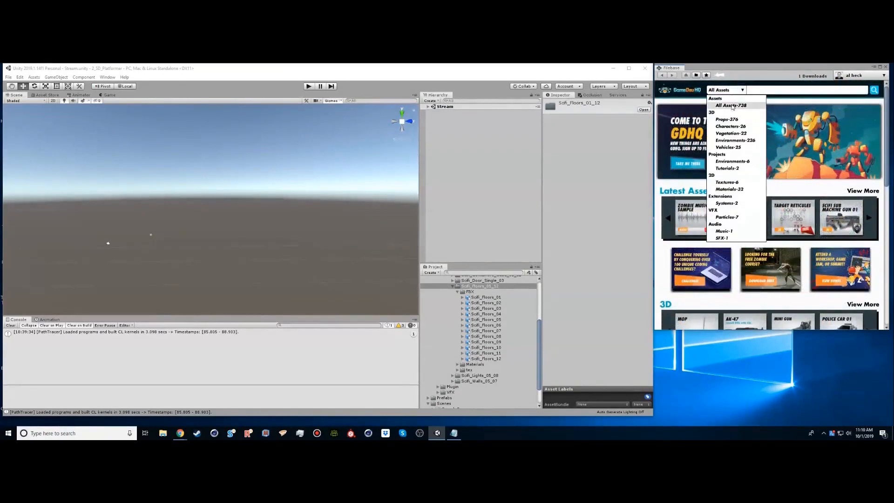
{"action": "left_click", "coordinate": [731, 105]}
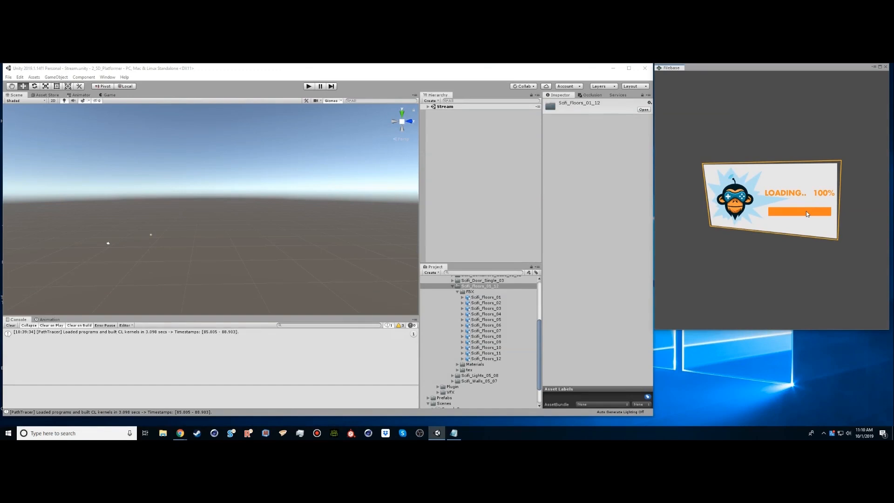
{"action": "left_click", "coordinate": [725, 90]}
{"action": "left_click", "coordinate": [726, 106]}
{"action": "scroll", "coordinate": [715, 192], "scroll_direction": "down", "scroll_amount": 3}
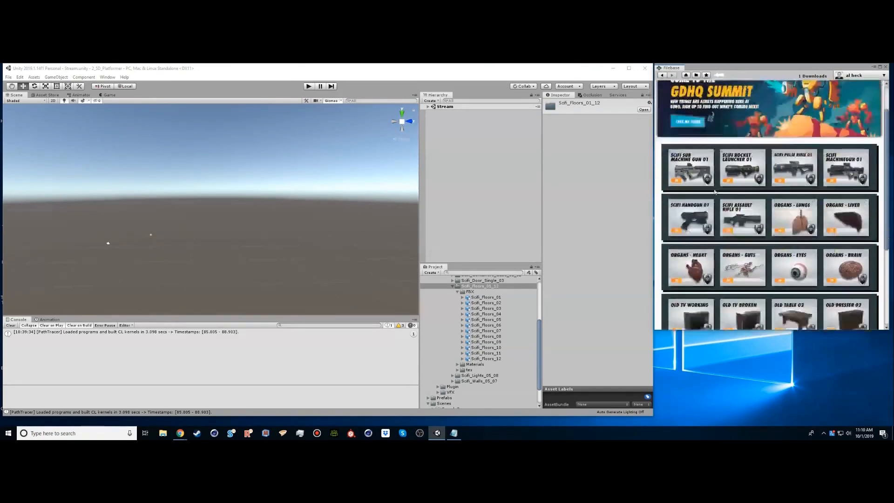
{"action": "scroll", "coordinate": [714, 191], "scroll_direction": "down", "scroll_amount": 1}
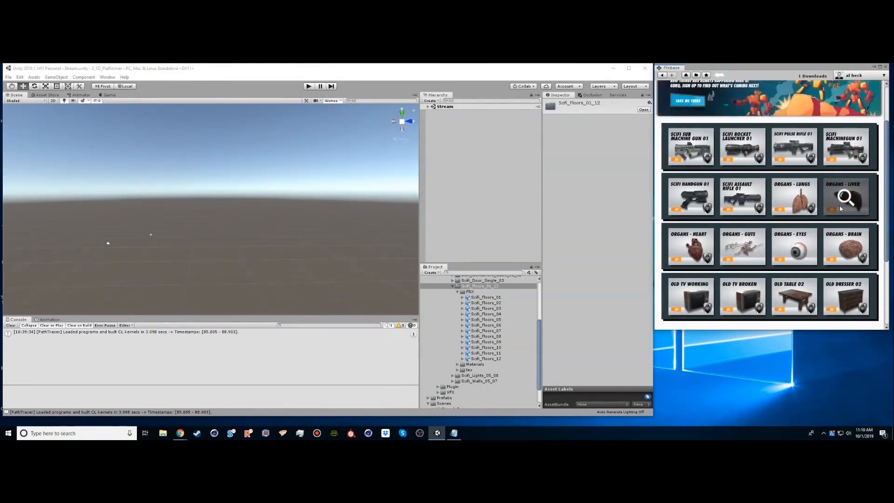
{"action": "scroll", "coordinate": [820, 224], "scroll_direction": "down", "scroll_amount": 2}
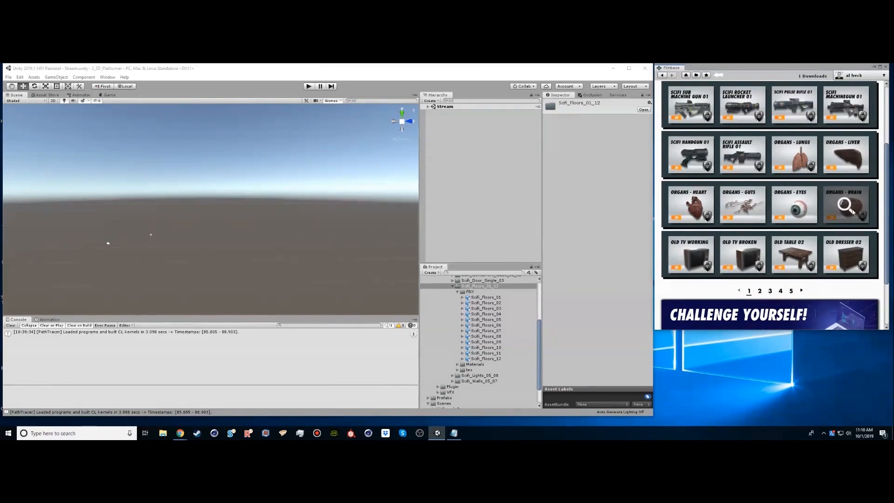
{"action": "left_click", "coordinate": [802, 291]}
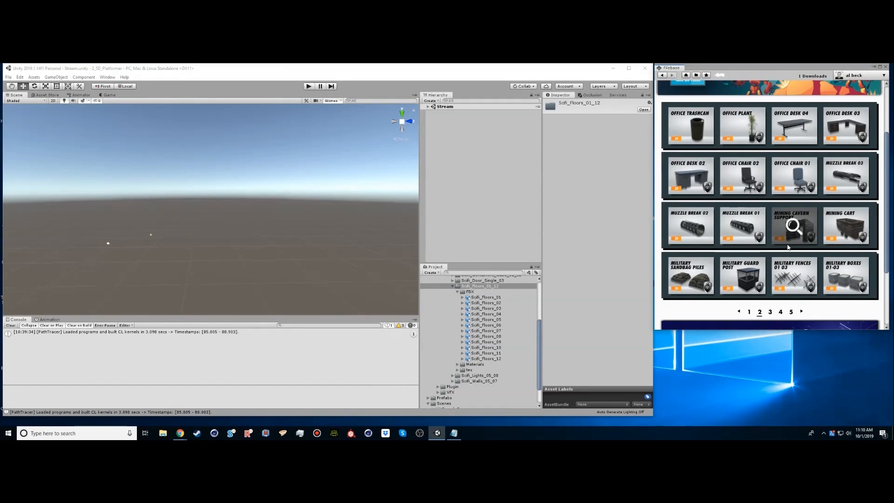
{"action": "scroll", "coordinate": [789, 247], "scroll_direction": "up", "scroll_amount": 2}
{"action": "scroll", "coordinate": [794, 205], "scroll_direction": "down", "scroll_amount": 3}
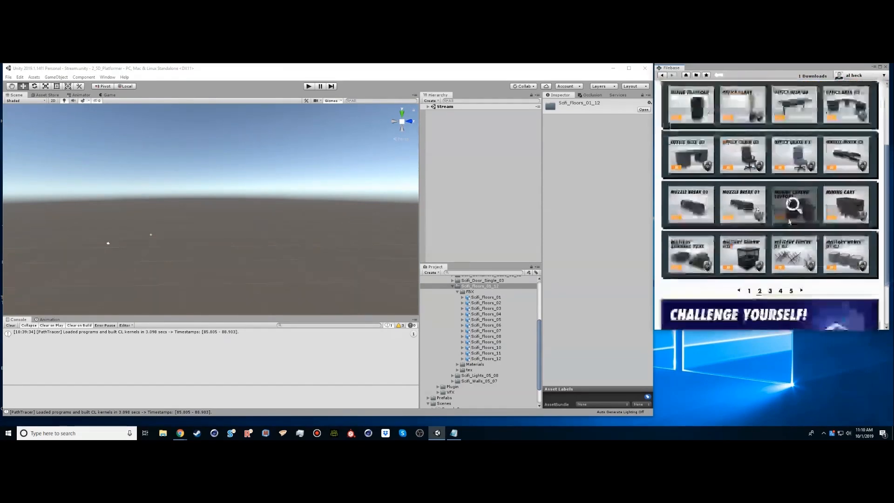
{"action": "left_click", "coordinate": [801, 291]}
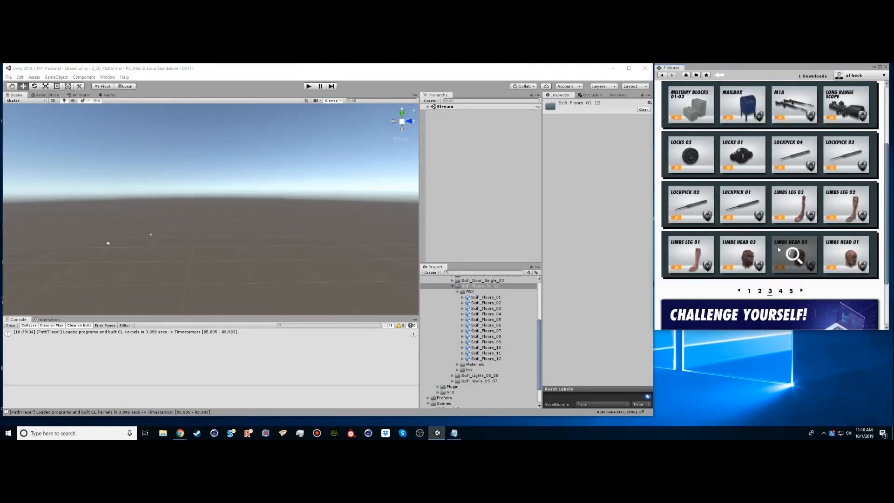
Open the M1A rifle asset, view its enlarged preview image and return to the asset list.
{"action": "scroll", "coordinate": [780, 250], "scroll_direction": "up", "scroll_amount": 1}
{"action": "left_click", "coordinate": [794, 129]}
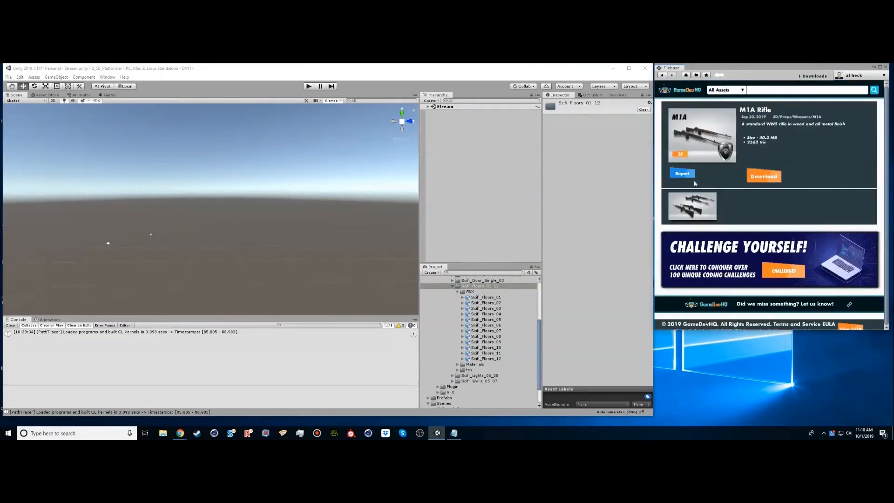
{"action": "left_click", "coordinate": [695, 208]}
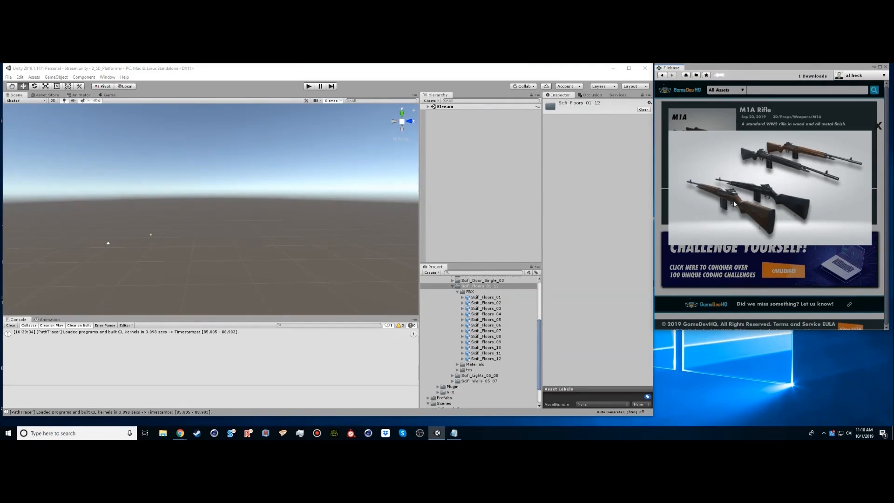
{"action": "left_click", "coordinate": [741, 122]}
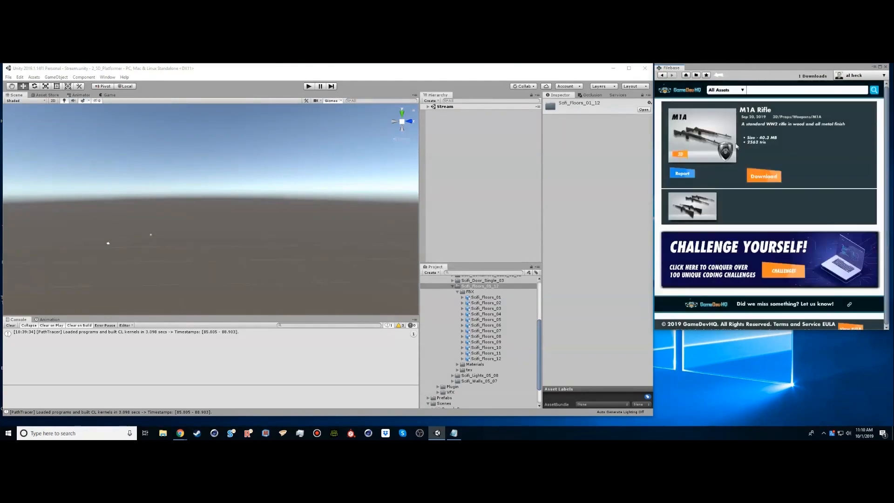
{"action": "left_click", "coordinate": [665, 78]}
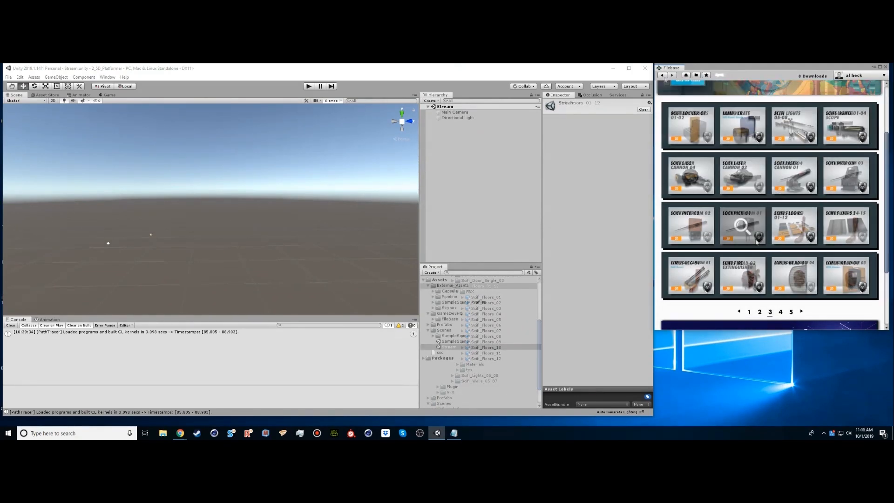
Open the Scifi Floors 01-12 asset page from the scifi search results.
{"action": "left_click", "coordinate": [794, 227]}
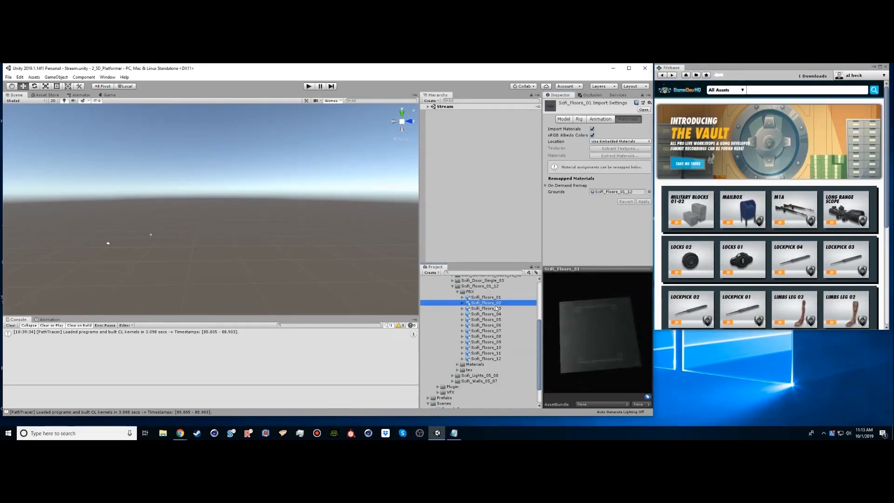
Preview the models in the Scifi_Floors_01_12 FBX folder to compare the floor shapes.
{"action": "left_click", "coordinate": [497, 309]}
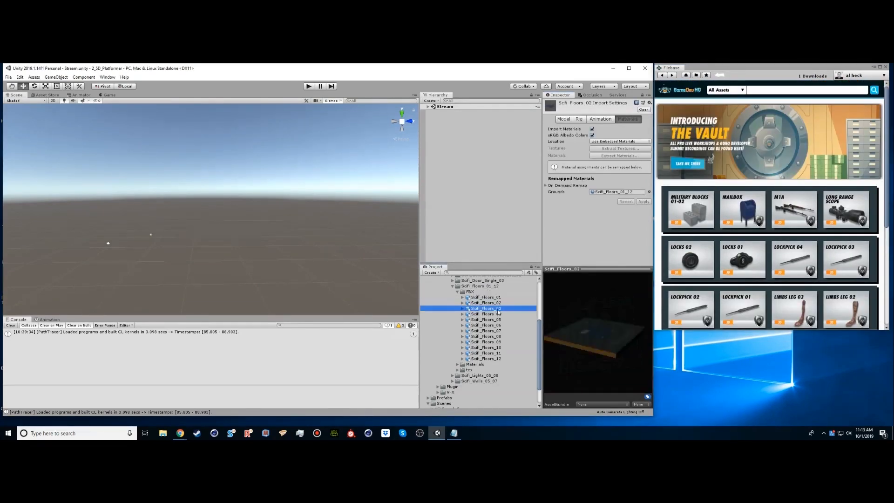
{"action": "left_click", "coordinate": [495, 325]}
{"action": "left_click", "coordinate": [493, 343]}
{"action": "left_click", "coordinate": [488, 359]}
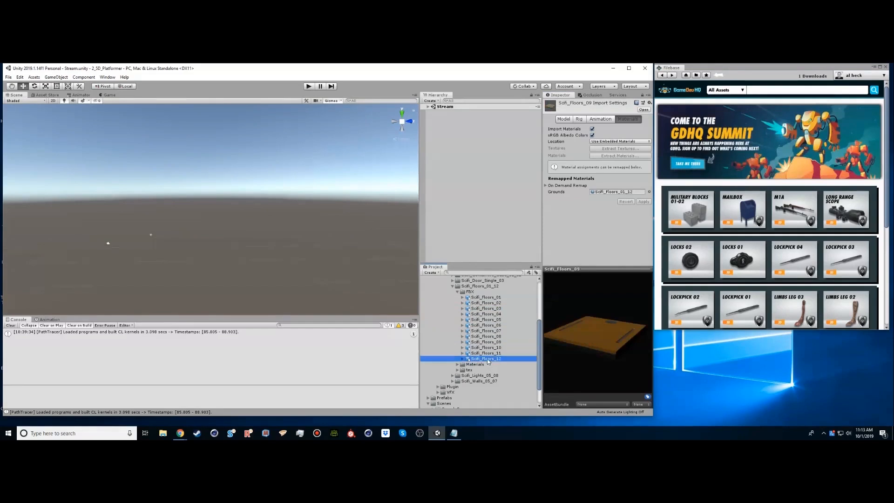
{"action": "left_click", "coordinate": [488, 353]}
{"action": "left_click", "coordinate": [486, 343]}
{"action": "left_click", "coordinate": [485, 331]}
{"action": "left_click", "coordinate": [487, 335]}
{"action": "left_click", "coordinate": [487, 320]}
{"action": "left_click", "coordinate": [488, 309]}
{"action": "left_click", "coordinate": [488, 314]}
{"action": "left_click", "coordinate": [489, 321]}
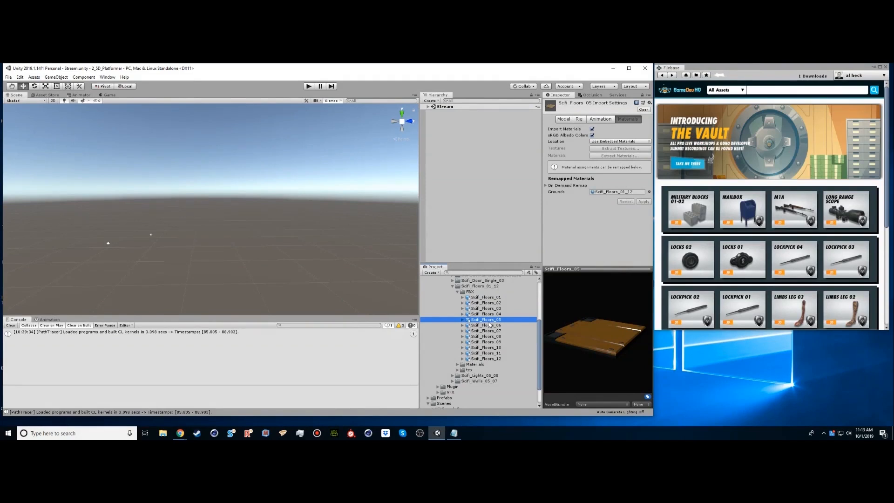
Add Scifi_Floors_03 to the Stream scene at the origin and frame it in an angled view.
{"action": "left_click_drag", "start_coordinate": [483, 309], "coordinate": [468, 186]}
{"action": "key", "text": "f"}
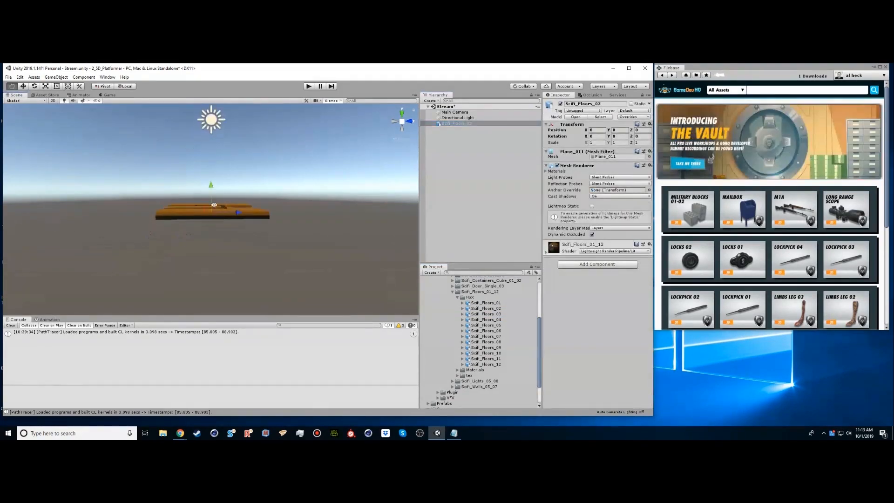
{"action": "left_click_drag", "start_coordinate": [261, 216], "coordinate": [170, 237], "text": "alt"}
{"action": "scroll", "coordinate": [239, 228], "scroll_direction": "down", "scroll_amount": 5}
{"action": "left_click_drag", "start_coordinate": [240, 228], "coordinate": [216, 237], "text": "alt"}
{"action": "middle_click_drag", "start_coordinate": [216, 236], "coordinate": [251, 263]}
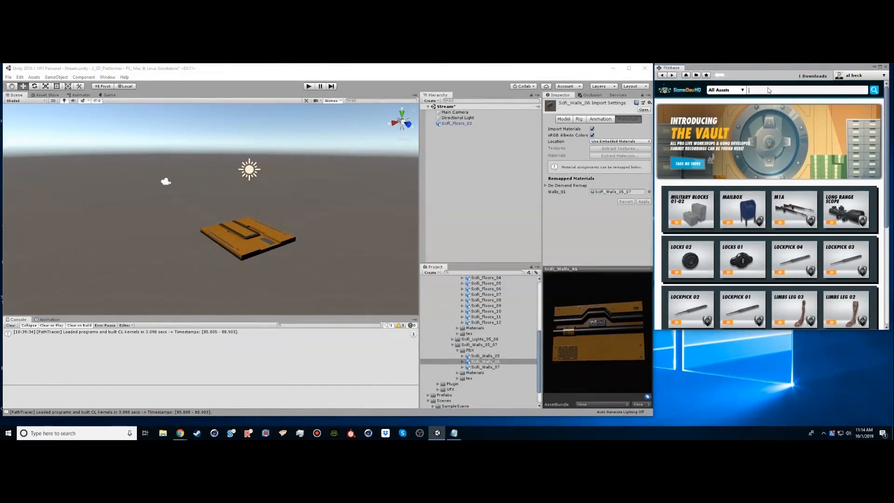
Search Filebase for "scifi wall", broaden the search to "wall" and look through the listed assets.
{"action": "type", "text": "ll"}
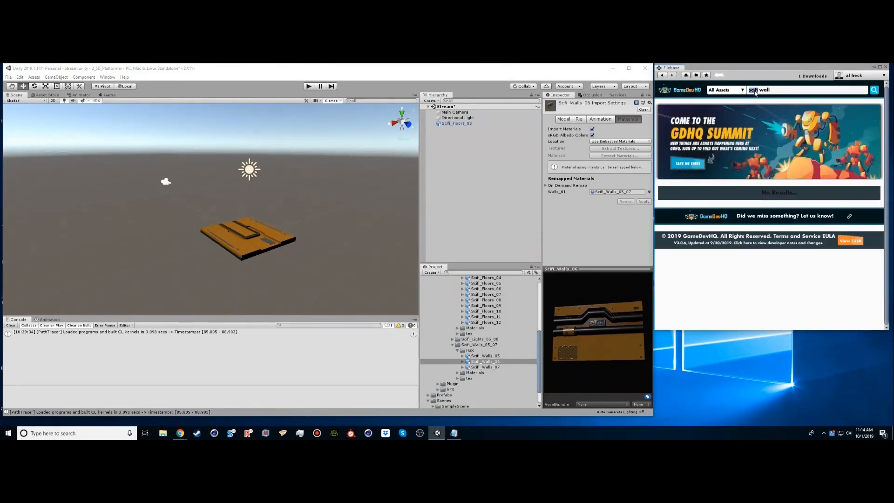
{"action": "key", "text": "BackSpace"}
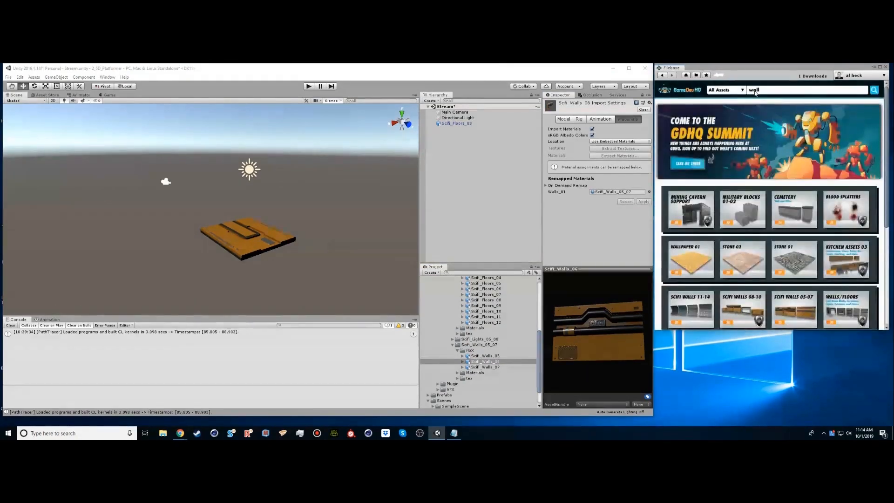
{"action": "scroll", "coordinate": [732, 271], "scroll_direction": "down", "scroll_amount": 1}
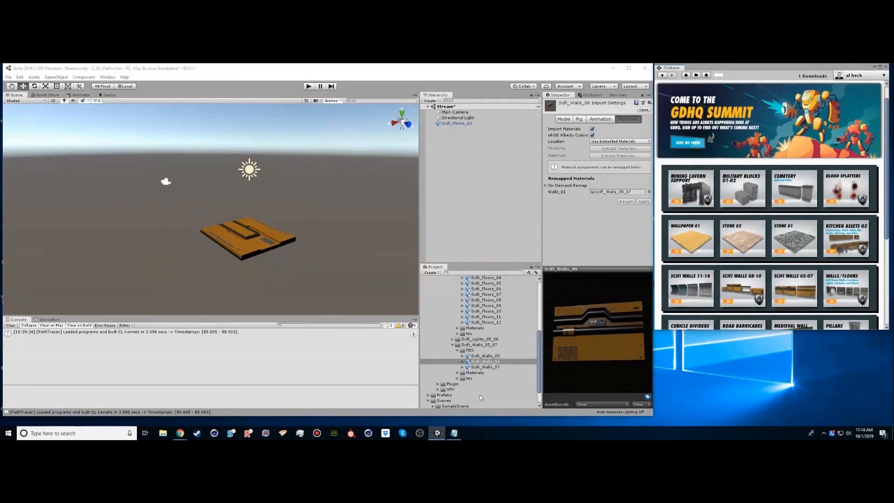
Add Scifi_Walls_05 to the scene at the origin and turn on automatic lighting generation.
{"action": "left_click", "coordinate": [485, 361]}
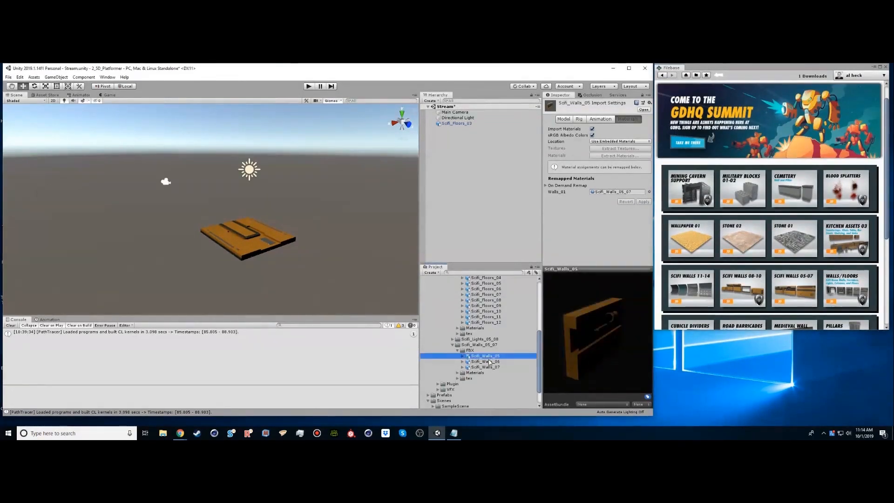
{"action": "left_click_drag", "start_coordinate": [480, 360], "coordinate": [278, 203]}
{"action": "key", "text": "r"}
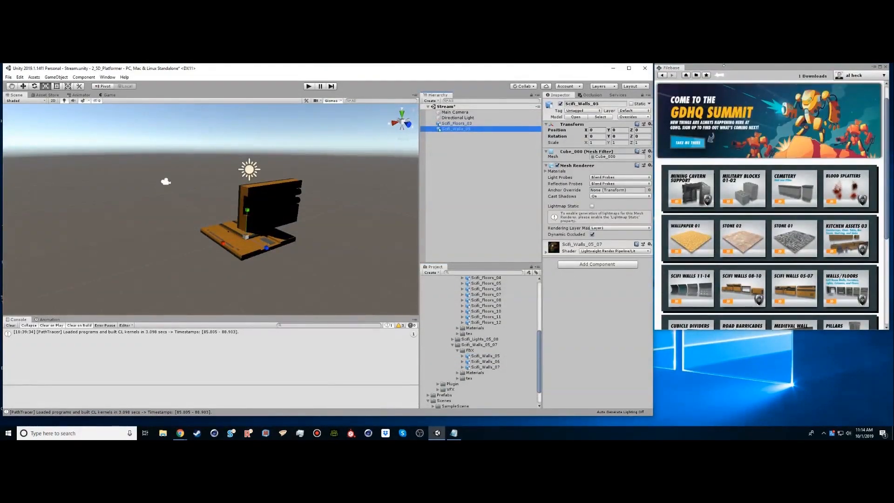
{"action": "left_click", "coordinate": [107, 77]}
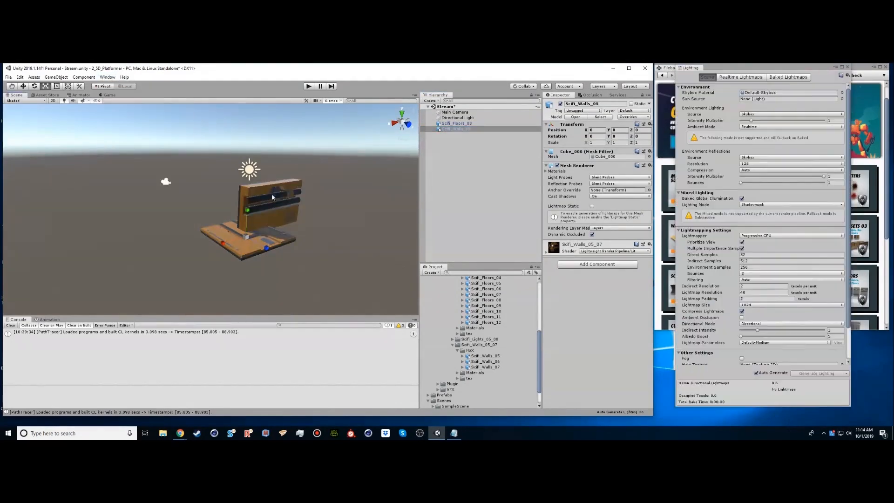
Lay Scifi_Walls_05 flat by rotating it to -90 degrees on X and -90 degrees on Z.
{"action": "key", "text": "e"}
{"action": "left_click_drag", "start_coordinate": [231, 225], "coordinate": [176, 293]}
{"action": "key", "text": "ctrl+z"}
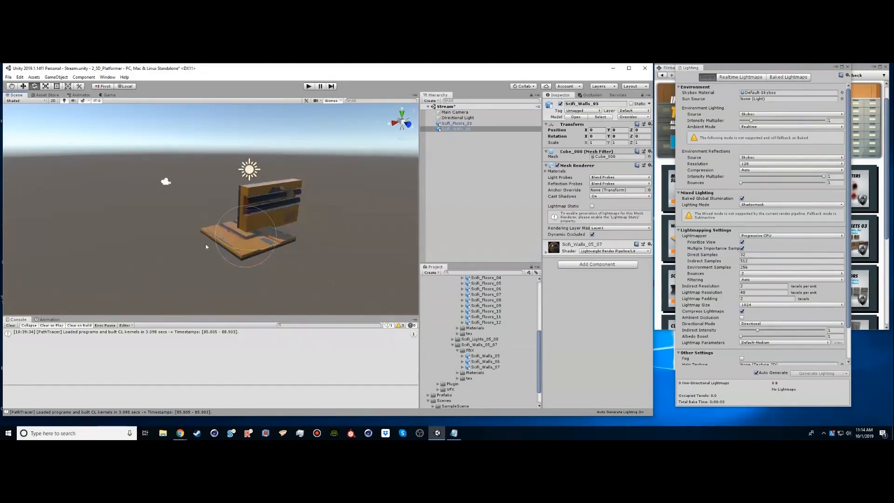
{"action": "left_click_drag", "start_coordinate": [237, 221], "coordinate": [203, 306]}
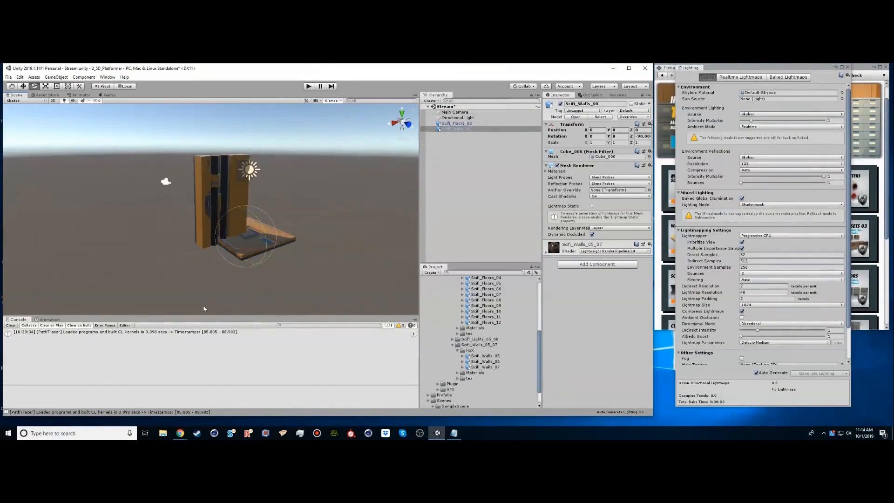
{"action": "left_click_drag", "start_coordinate": [254, 228], "coordinate": [185, 159]}
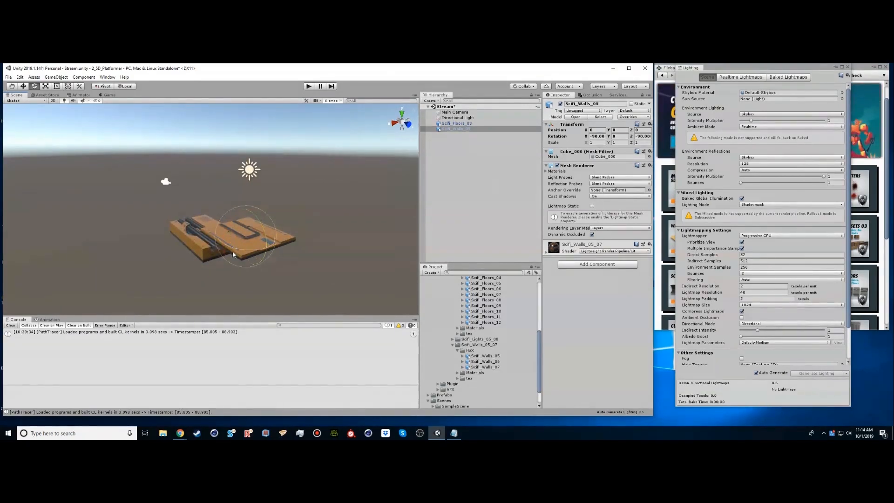
Move Scifi_Walls_05 to about Z -2.68 and vertex-snap its lower corner towards the floor piece.
{"action": "key", "text": "w"}
{"action": "left_click_drag", "start_coordinate": [251, 242], "coordinate": [261, 287], "text": "alt"}
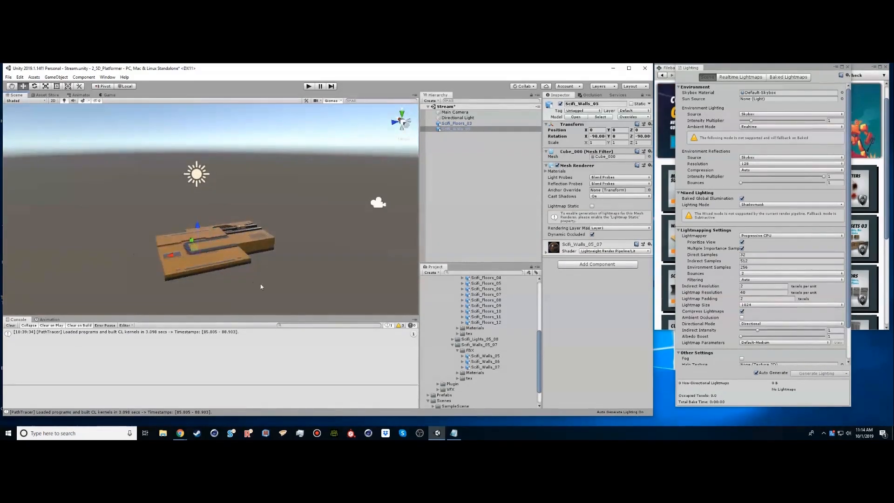
{"action": "left_click_drag", "start_coordinate": [172, 255], "coordinate": [205, 237]}
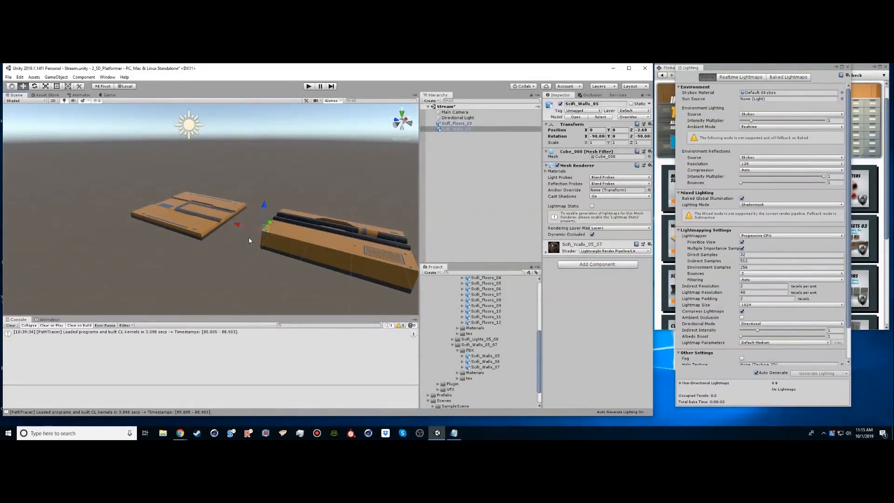
{"action": "key", "text": "v"}
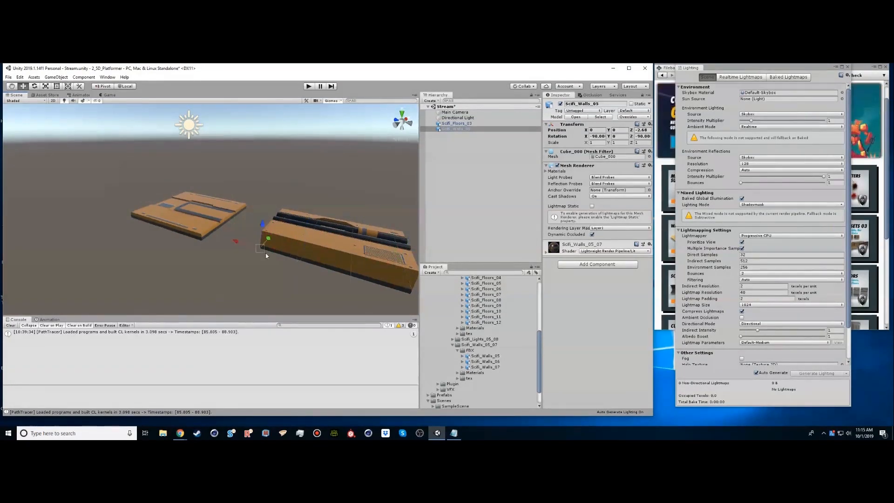
{"action": "left_click_drag", "start_coordinate": [281, 228], "coordinate": [291, 249]}
{"action": "middle_click_drag", "start_coordinate": [292, 249], "coordinate": [163, 233], "text": "alt"}
Scale Scifi_Walls_05 uniformly to about 1.334 so its width suits Scifi_Floors_03.
{"action": "key", "text": "r"}
{"action": "left_click_drag", "start_coordinate": [102, 224], "coordinate": [351, 230]}
{"action": "middle_click_drag", "start_coordinate": [351, 230], "coordinate": [276, 211], "text": "alt"}
{"action": "right_click_drag", "start_coordinate": [277, 211], "coordinate": [229, 205], "text": "alt"}
{"action": "left_click_drag", "start_coordinate": [229, 206], "coordinate": [289, 200], "text": "alt"}
{"action": "right_click_drag", "start_coordinate": [289, 200], "coordinate": [245, 196], "text": "alt"}
{"action": "middle_click_drag", "start_coordinate": [245, 196], "coordinate": [308, 201], "text": "alt"}
{"action": "left_click_drag", "start_coordinate": [308, 201], "coordinate": [356, 193], "text": "alt"}
Duplicate Scifi_Walls_05 and move the copy beyond the wall's far end, to about Z -7.92.
{"action": "left_click", "coordinate": [473, 129]}
{"action": "key", "text": "ctrl+d"}
{"action": "key", "text": "e"}
{"action": "key", "text": "w"}
{"action": "left_click_drag", "start_coordinate": [344, 191], "coordinate": [230, 145]}
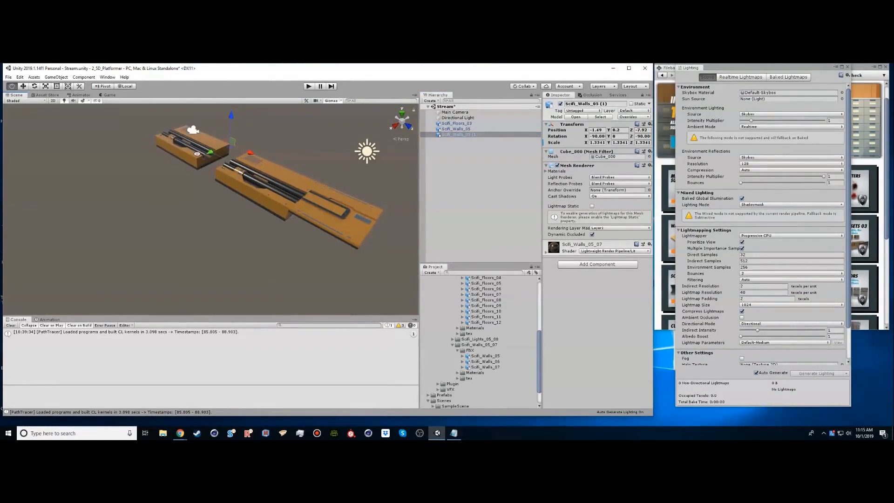
Examine the row of floor and wall pieces from several angles.
{"action": "right_click_drag", "start_coordinate": [231, 146], "coordinate": [251, 156], "text": "alt"}
{"action": "left_click_drag", "start_coordinate": [410, 186], "coordinate": [298, 200], "text": "alt"}
{"action": "right_click_drag", "start_coordinate": [298, 199], "coordinate": [309, 200], "text": "alt"}
{"action": "left_click_drag", "start_coordinate": [309, 200], "coordinate": [223, 218], "text": "alt"}
{"action": "right_click_drag", "start_coordinate": [223, 218], "coordinate": [256, 247], "text": "alt"}
{"action": "left_click_drag", "start_coordinate": [256, 247], "coordinate": [135, 208], "text": "alt"}
{"action": "left_click", "coordinate": [158, 247]}
{"action": "left_click_drag", "start_coordinate": [157, 247], "coordinate": [361, 219], "text": "alt"}
{"action": "right_click_drag", "start_coordinate": [361, 219], "coordinate": [209, 207], "text": "alt"}
{"action": "left_click_drag", "start_coordinate": [210, 207], "coordinate": [276, 184], "text": "alt"}
{"action": "right_click_drag", "start_coordinate": [276, 184], "coordinate": [186, 231], "text": "alt"}
{"action": "left_click_drag", "start_coordinate": [186, 231], "coordinate": [231, 252], "text": "alt"}
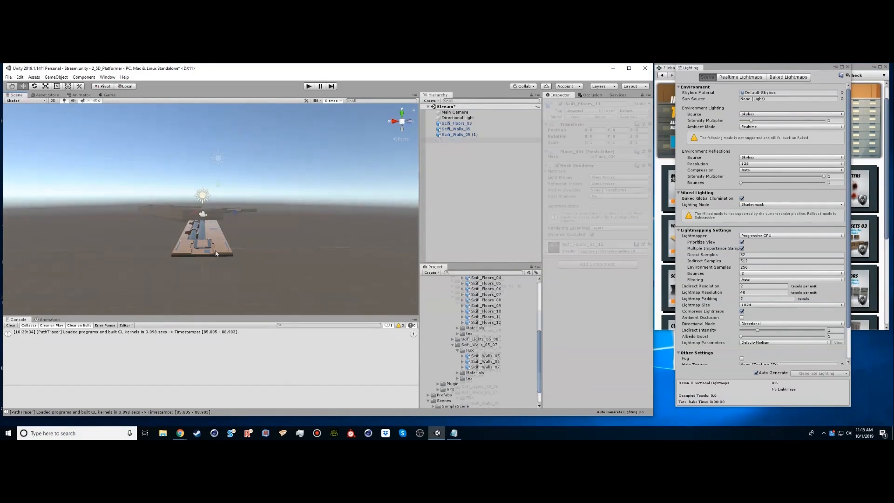
Place Scifi_Floors_11 at the floor's open end at Z 2.04, rotate it 90 degrees on X and scale it to about 1.889.
{"action": "left_click_drag", "start_coordinate": [216, 247], "coordinate": [273, 237], "text": "alt"}
{"action": "key", "text": "e"}
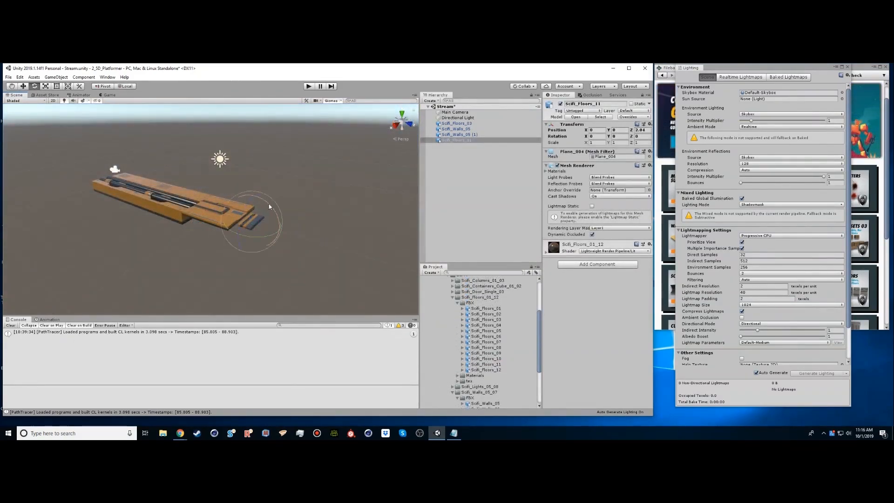
{"action": "left_click_drag", "start_coordinate": [270, 203], "coordinate": [287, 246]}
{"action": "left_click_drag", "start_coordinate": [258, 284], "coordinate": [313, 279]}
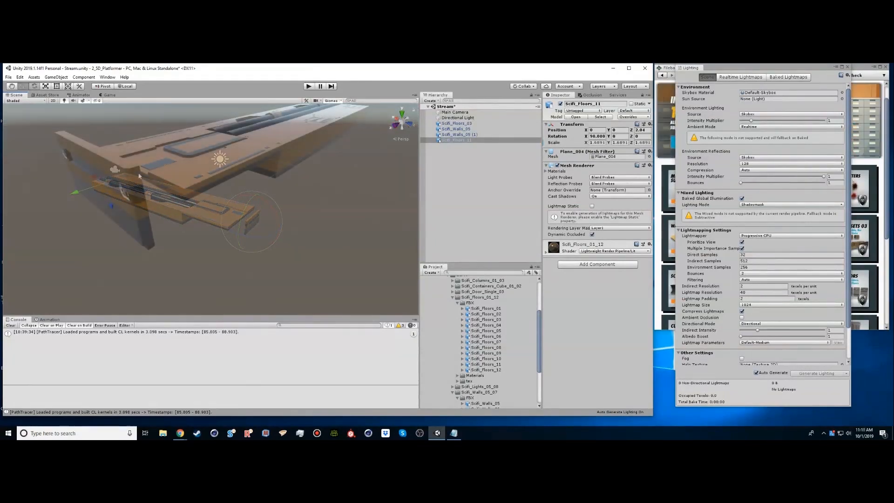
Vertex-snap Scifi_Floors_11 under the end edge of Scifi_Floors_03, at about Y -0.475 and Z 1.487, and check its alignment.
{"action": "key", "text": "v"}
{"action": "left_click_drag", "start_coordinate": [138, 173], "coordinate": [207, 240]}
{"action": "key", "text": "r"}
{"action": "left_click", "coordinate": [407, 129]}
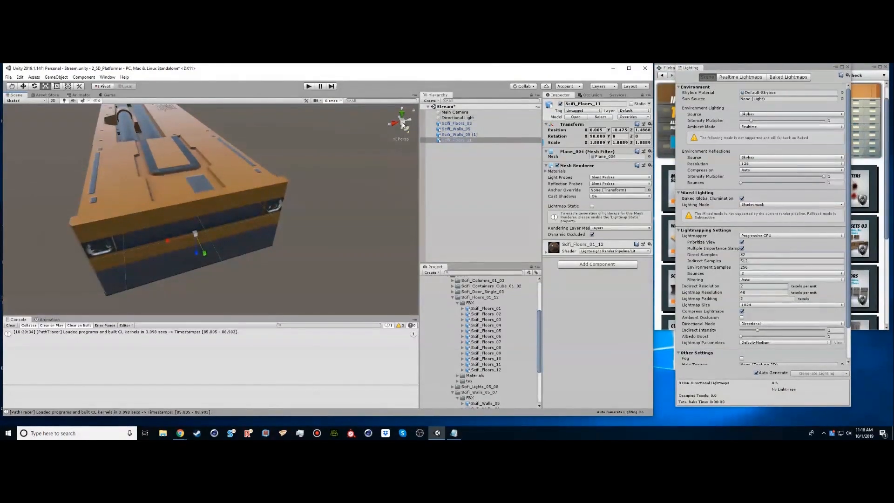
{"action": "left_click", "coordinate": [407, 130]}
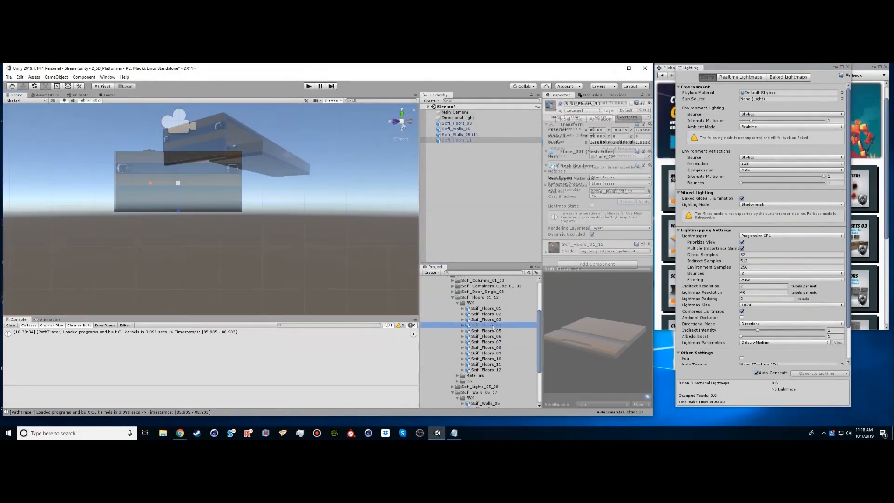
Add Scifi_Floors_04 below the platform at Y -2.37 and rotate it to 180, -90 and -45 degrees on X, Y and Z.
{"action": "left_click_drag", "start_coordinate": [486, 325], "coordinate": [500, 211]}
{"action": "left_click_drag", "start_coordinate": [484, 177], "coordinate": [305, 235]}
{"action": "key", "text": "e"}
{"action": "left_click_drag", "start_coordinate": [238, 181], "coordinate": [170, 179]}
{"action": "right_click_drag", "start_coordinate": [170, 179], "coordinate": [256, 212], "text": "alt"}
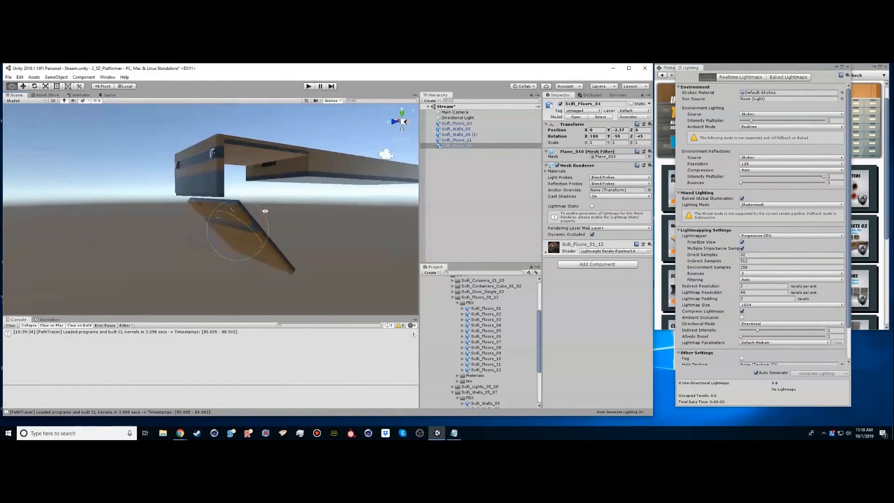
Move Scifi_Floors_04 against the lower edge of Scifi_Floors_11, at about X 0.013, Y -2.149 and Z 0.392.
{"action": "scroll", "coordinate": [265, 211], "scroll_direction": "up", "scroll_amount": 4}
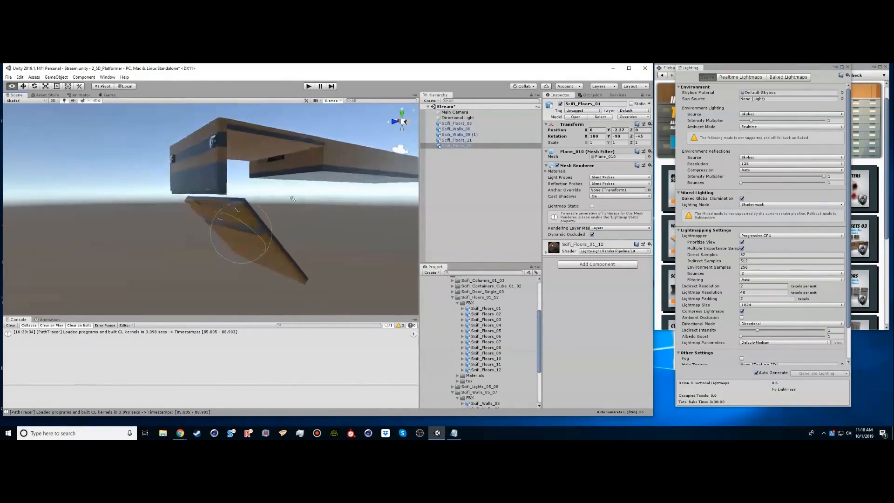
{"action": "left_click_drag", "start_coordinate": [304, 195], "coordinate": [137, 189], "text": "alt"}
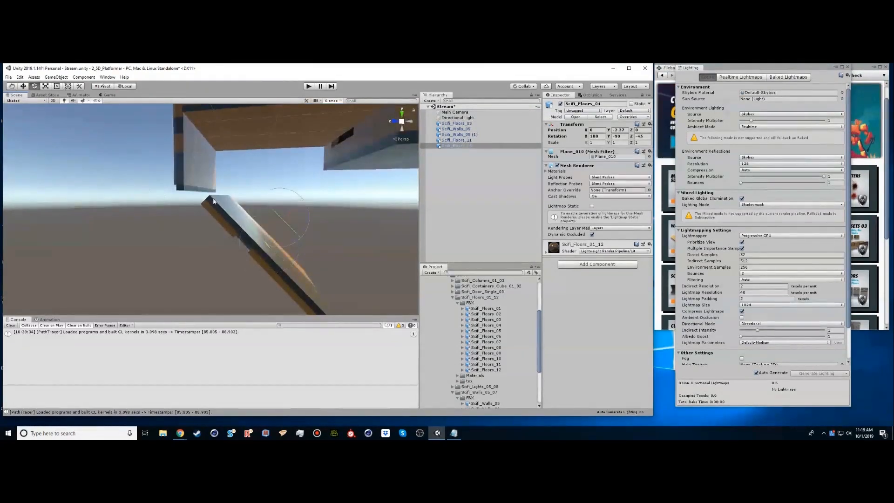
{"action": "key", "text": "w"}
{"action": "left_click_drag", "start_coordinate": [209, 198], "coordinate": [294, 206]}
{"action": "left_click_drag", "start_coordinate": [203, 260], "coordinate": [205, 252]}
{"action": "left_click_drag", "start_coordinate": [205, 214], "coordinate": [204, 211]}
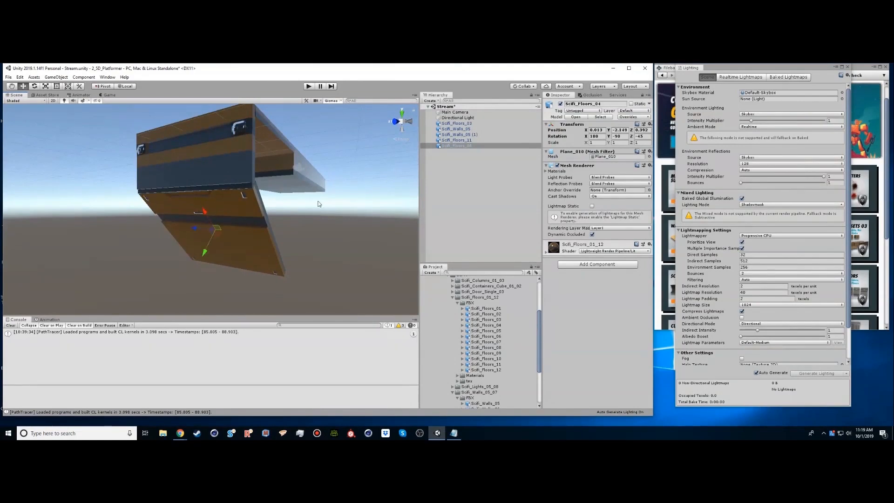
Add Scifi_Floors_12 to the scene and rotate it 90 degrees on X to stand upright.
{"action": "left_click", "coordinate": [319, 204]}
{"action": "left_click_drag", "start_coordinate": [319, 203], "coordinate": [142, 174], "text": "alt"}
{"action": "right_click_drag", "start_coordinate": [142, 173], "coordinate": [74, 176], "text": "alt"}
{"action": "left_click_drag", "start_coordinate": [168, 179], "coordinate": [195, 212], "text": "alt"}
{"action": "left_click_drag", "start_coordinate": [486, 371], "coordinate": [489, 205]}
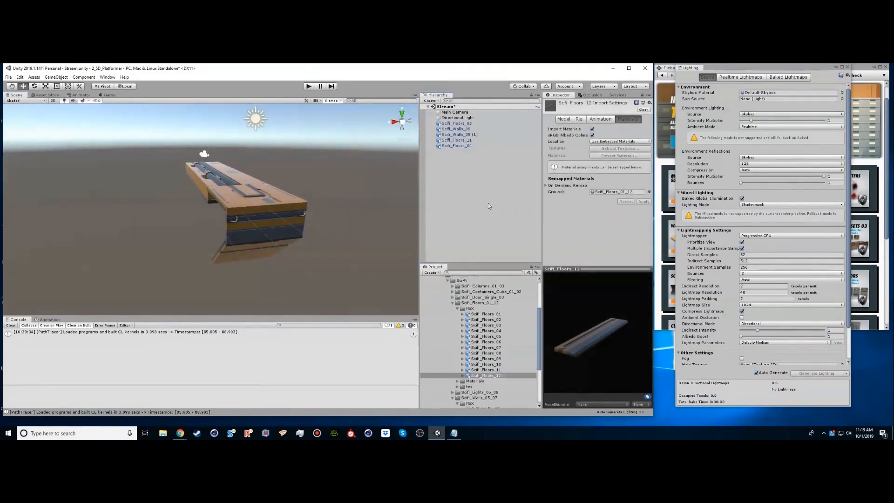
{"action": "key", "text": "r"}
{"action": "key", "text": "e"}
{"action": "left_click_drag", "start_coordinate": [265, 148], "coordinate": [240, 236], "text": "ctrl"}
Position Scifi_Floors_12 above the platform's open end, at about Y 1.56 and Z 1.28.
{"action": "left_click_drag", "start_coordinate": [251, 165], "coordinate": [316, 164], "text": "alt"}
{"action": "key", "text": "w"}
{"action": "left_click_drag", "start_coordinate": [257, 162], "coordinate": [277, 170]}
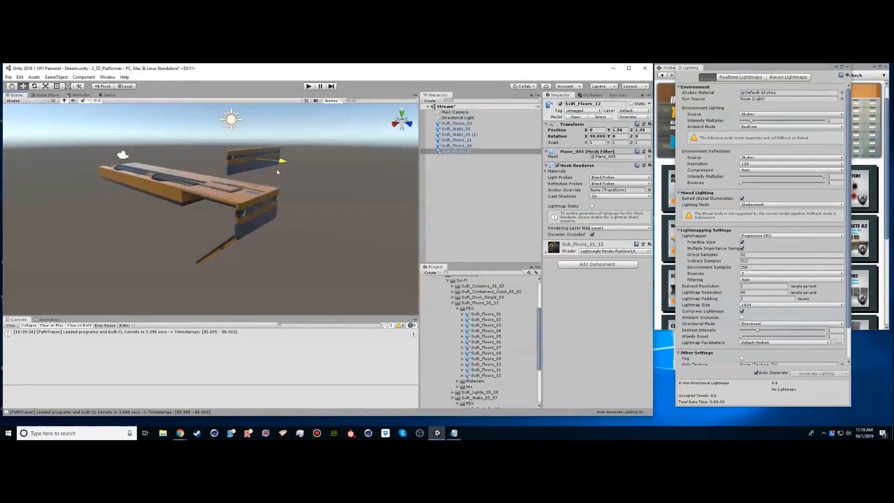
Create a capsule as a character-size reference and raise it to stand on the platform.
{"action": "left_click", "coordinate": [56, 77]}
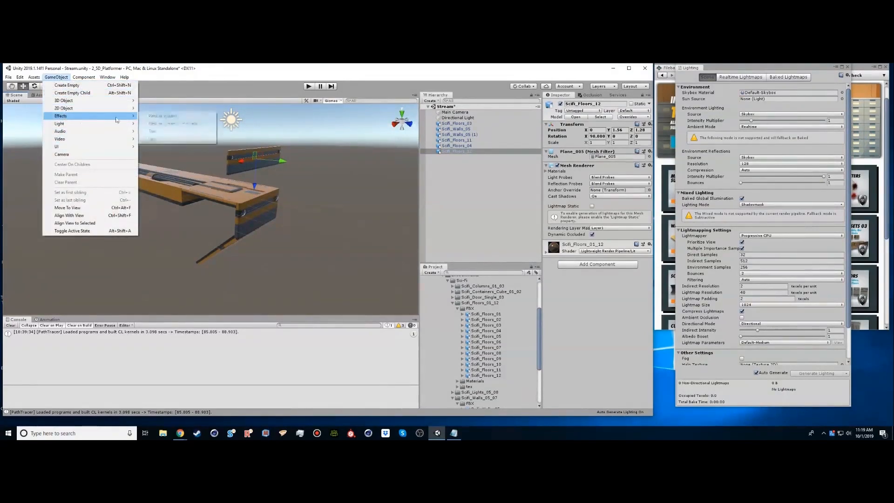
{"action": "mouse_move", "coordinate": [125, 100]}
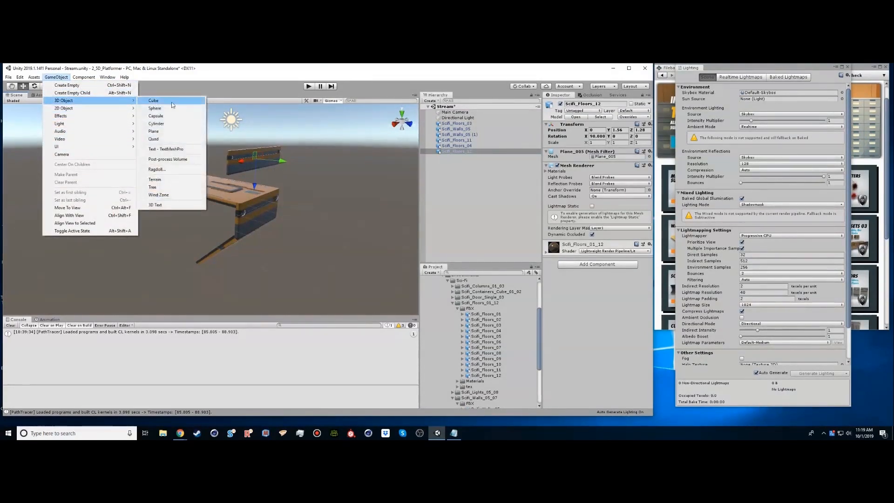
{"action": "left_click", "coordinate": [168, 116]}
{"action": "left_click_drag", "start_coordinate": [212, 185], "coordinate": [209, 163]}
Lower Scifi_Floors_12 to about Y 1.2 and flatten it to a thin railing with Z scale about 0.195.
{"action": "left_click", "coordinate": [207, 161]}
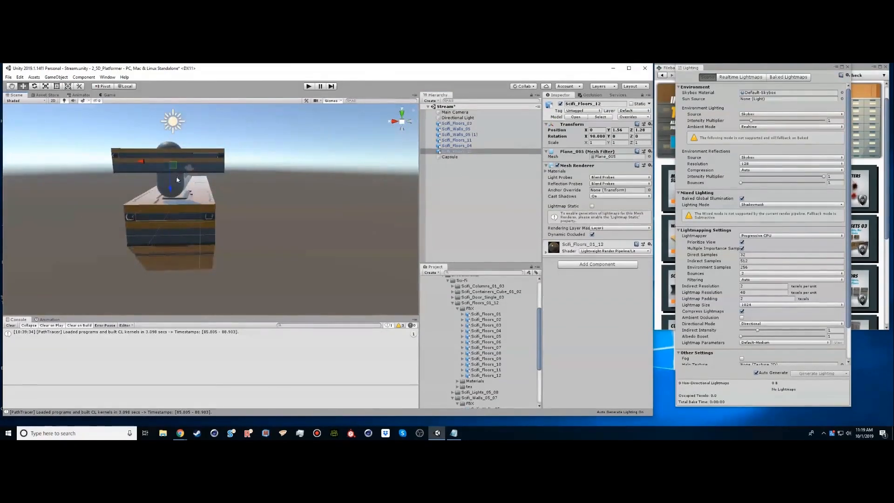
{"action": "left_click_drag", "start_coordinate": [171, 189], "coordinate": [202, 219]}
{"action": "key", "text": "r"}
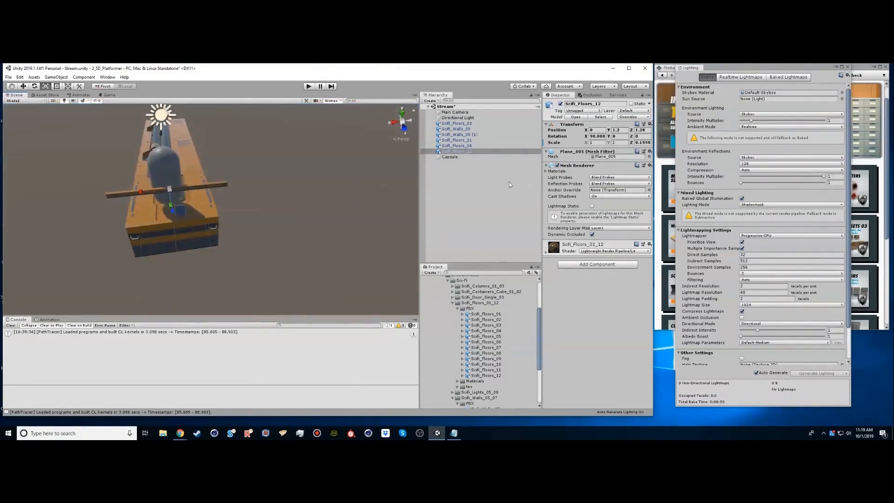
Duplicate the Scifi_Floors_12 railing, rotate the copy 90 degrees on Y and Z to stand upright, and shorten it to about 0.314 X scale.
{"action": "left_click", "coordinate": [456, 153]}
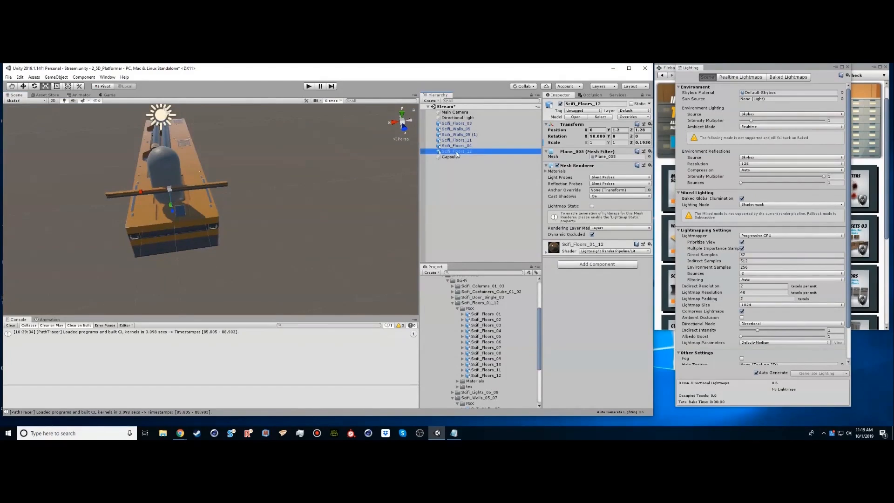
{"action": "key", "text": "ctrl+d"}
{"action": "key", "text": "e"}
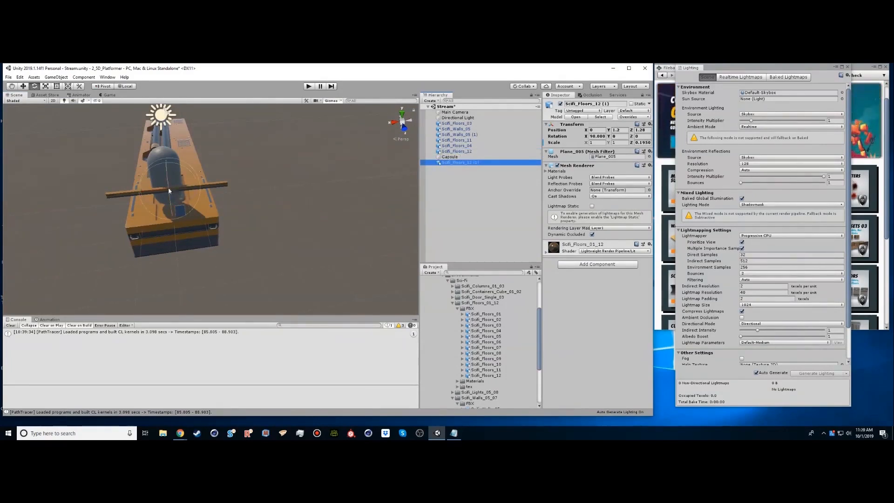
{"action": "mouse_move", "coordinate": [155, 169]}
{"action": "left_mouse_down"}
{"action": "mouse_move", "coordinate": [259, 176]}
{"action": "mouse_move", "coordinate": [206, 151]}
{"action": "mouse_move", "coordinate": [172, 174]}
{"action": "left_mouse_up"}
{"action": "key", "text": "r"}
{"action": "key", "text": "w"}
{"action": "key", "text": "r"}
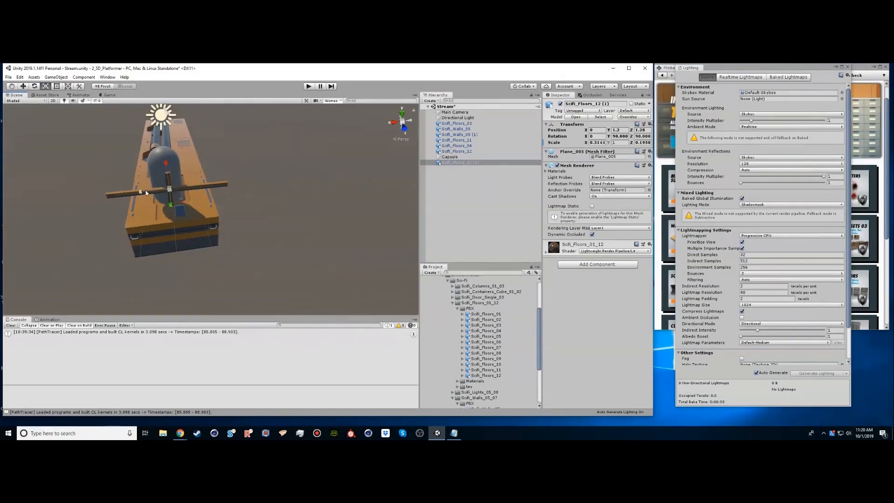
Turn the upright railing post to 180 degrees on Y and lower it beneath the horizontal rail to about Y 0.656.
{"action": "key", "text": "e"}
{"action": "left_click_drag", "start_coordinate": [181, 204], "coordinate": [154, 169], "text": "ctrl"}
{"action": "right_click_drag", "start_coordinate": [154, 169], "coordinate": [191, 164], "text": "alt"}
{"action": "middle_click_drag", "start_coordinate": [160, 133], "coordinate": [184, 167], "text": "alt"}
{"action": "key", "text": "w"}
{"action": "left_click_drag", "start_coordinate": [158, 124], "coordinate": [165, 154]}
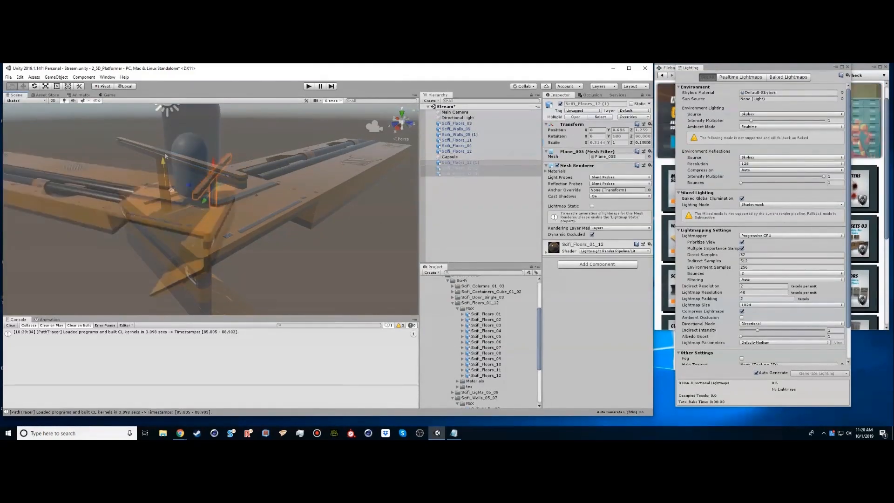
Deselect the railing copies at the platform's far end and close the browser window behind the editor.
{"action": "left_click_drag", "start_coordinate": [205, 172], "coordinate": [796, 122], "text": "alt"}
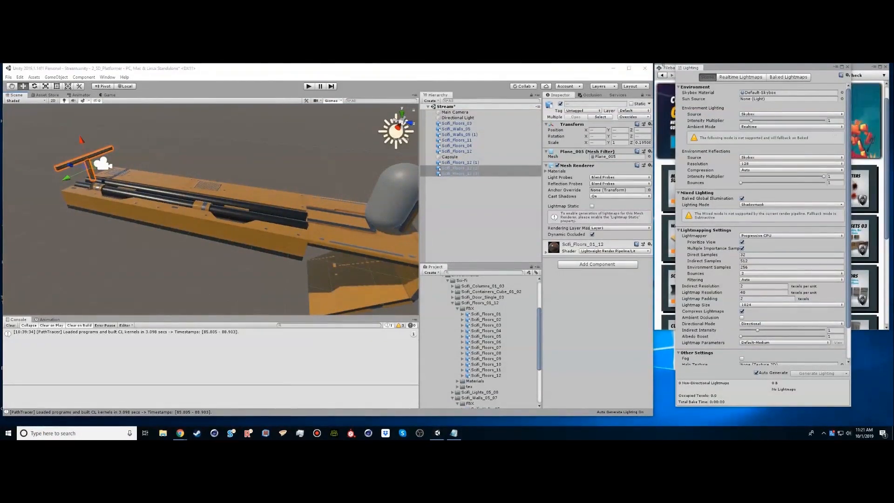
{"action": "left_click", "coordinate": [207, 183]}
{"action": "left_click", "coordinate": [238, 158]}
{"action": "left_click_drag", "start_coordinate": [230, 192], "coordinate": [179, 192], "text": "alt"}
{"action": "left_click", "coordinate": [886, 68]}
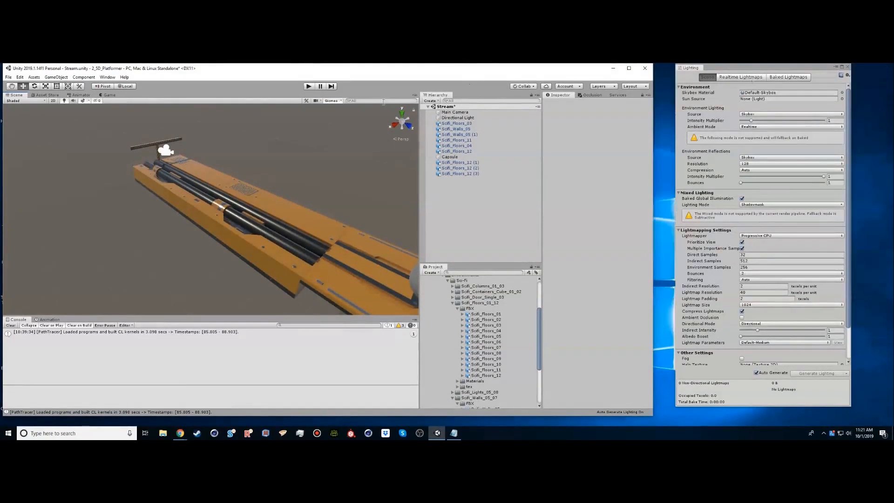
Move the Capsule above Scifi_Floors_03 in the Hierarchy so the platform pieces are listed together.
{"action": "left_click_drag", "start_coordinate": [197, 195], "coordinate": [204, 212], "text": "alt"}
{"action": "middle_click_drag", "start_coordinate": [223, 222], "coordinate": [175, 156]}
{"action": "mouse_move", "coordinate": [175, 156]}
{"action": "left_mouse_down", "text": "alt"}
{"action": "mouse_move", "coordinate": [172, 147]}
{"action": "mouse_move", "coordinate": [180, 149]}
{"action": "left_mouse_up", "text": "alt"}
{"action": "left_click_drag", "start_coordinate": [438, 162], "coordinate": [448, 122]}
{"action": "left_click", "coordinate": [481, 220]}
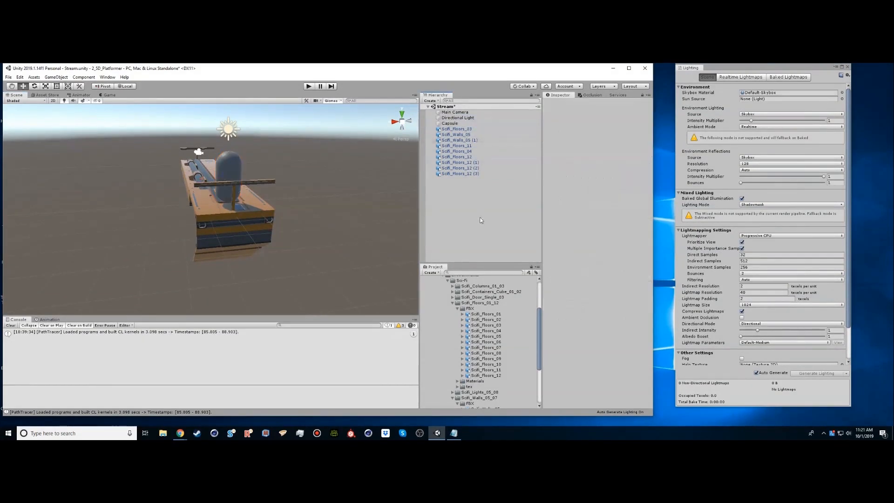
{"action": "left_click_drag", "start_coordinate": [224, 213], "coordinate": [191, 150], "text": "alt"}
{"action": "left_click_drag", "start_coordinate": [192, 151], "coordinate": [205, 173], "text": "alt"}
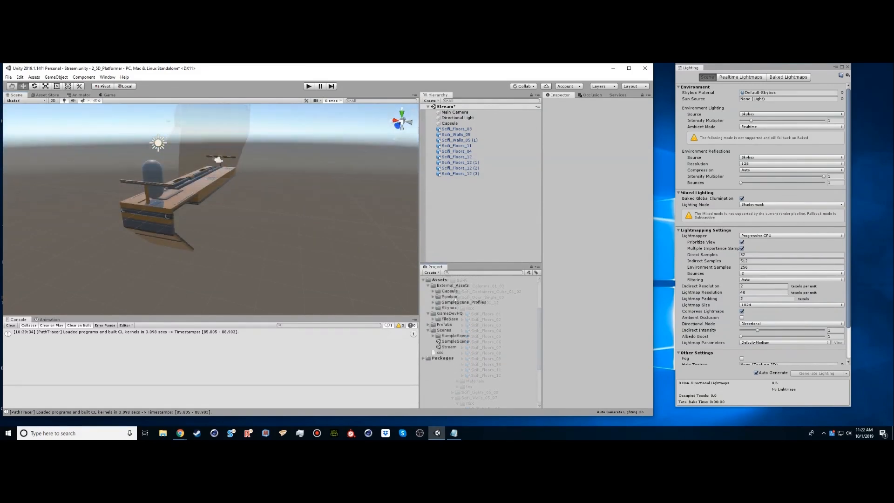
Create a project folder named Prefab_From_Stream in Assets.
{"action": "left_click", "coordinate": [431, 273]}
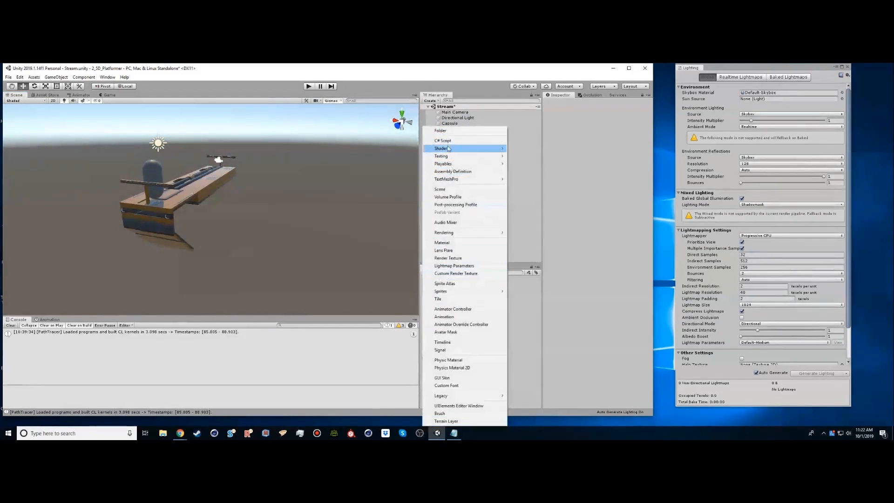
{"action": "left_click", "coordinate": [440, 131]}
{"action": "type", "text": "Prefab_From_Stream"}
{"action": "key", "text": "Return"}
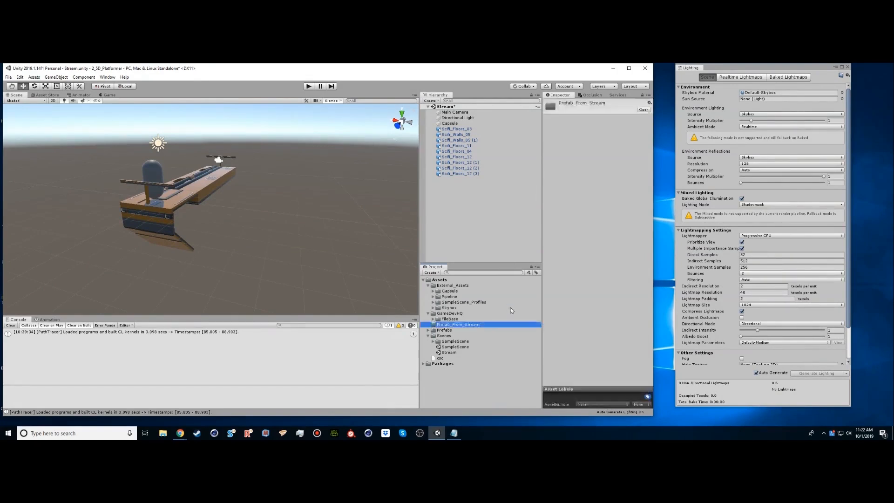
Create a subfolder named Platform inside Prefab_From_Stream.
{"action": "left_click", "coordinate": [439, 274]}
{"action": "left_click", "coordinate": [449, 130]}
{"action": "type", "text": "Platform"}
{"action": "key", "text": "Return"}
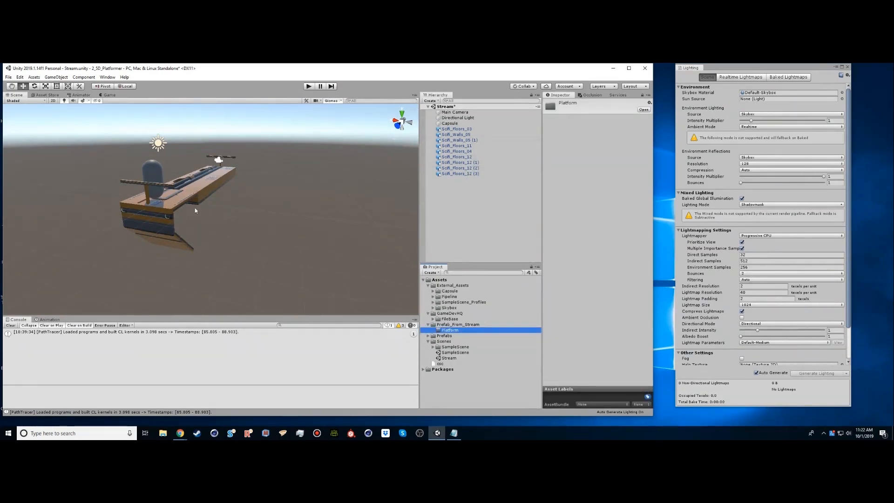
Create an empty GameObject in the Stream scene and reset its transform to the origin.
{"action": "middle_click_drag", "start_coordinate": [187, 198], "coordinate": [261, 211]}
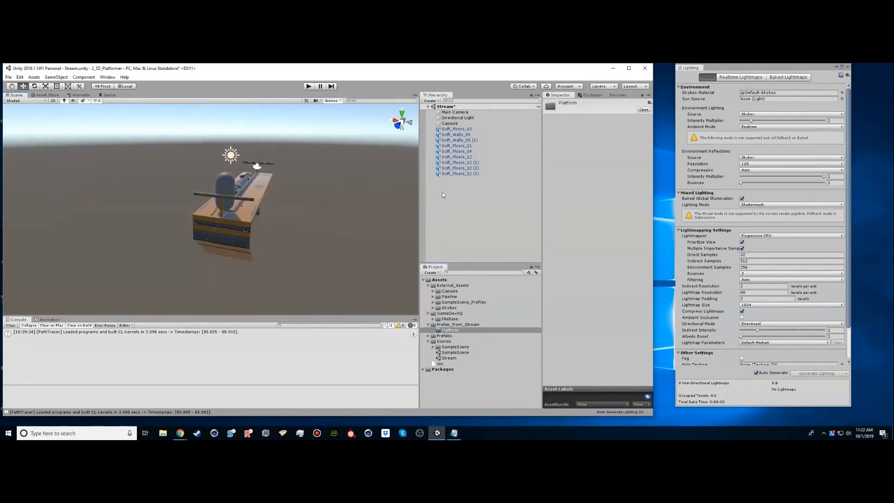
{"action": "left_click", "coordinate": [443, 196]}
{"action": "left_click", "coordinate": [430, 101]}
{"action": "left_click", "coordinate": [454, 113]}
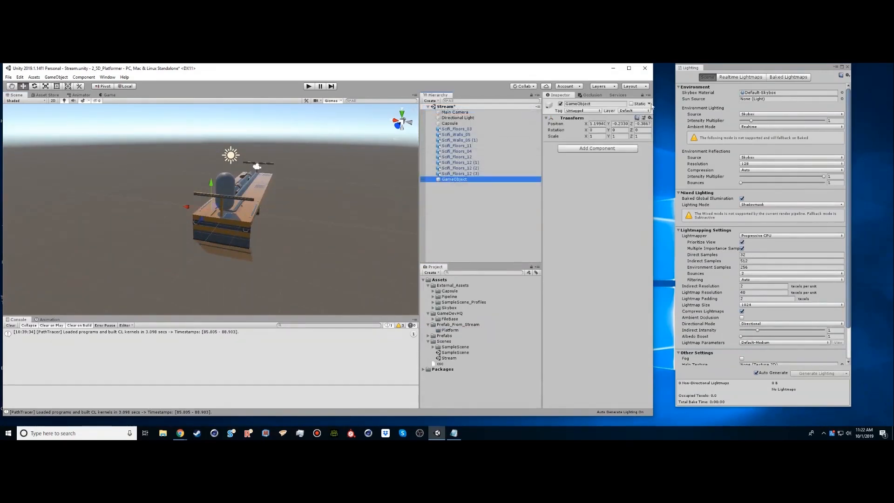
{"action": "left_click", "coordinate": [650, 118]}
{"action": "left_click", "coordinate": [662, 123]}
{"action": "left_click_drag", "start_coordinate": [300, 156], "coordinate": [279, 179], "text": "alt"}
Rename the empty GameObject to Platform_01.
{"action": "left_click", "coordinate": [449, 179]}
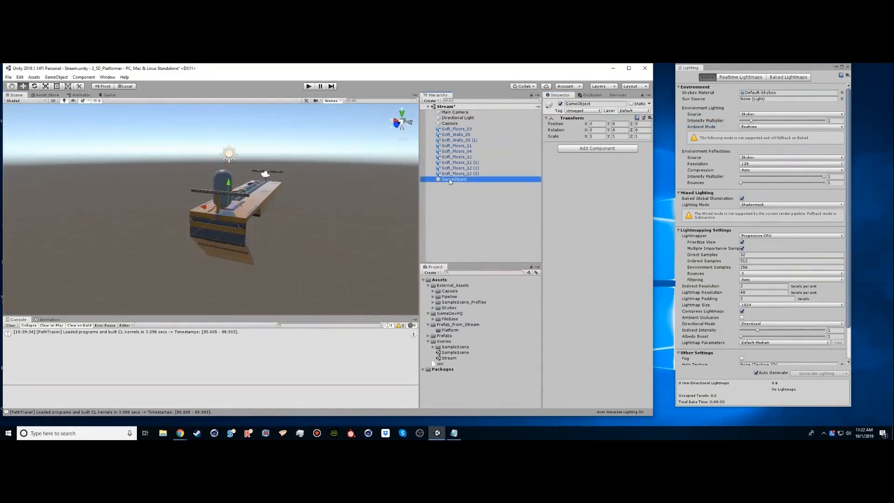
{"action": "left_click", "coordinate": [450, 181]}
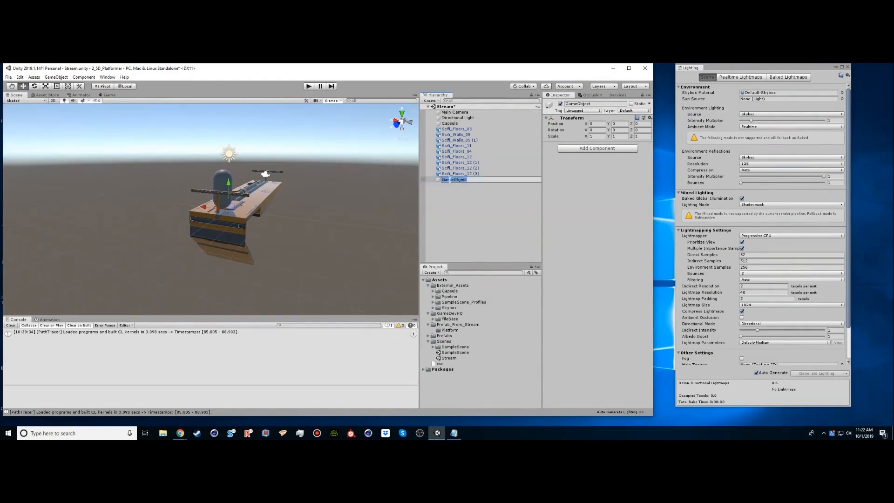
{"action": "type", "text": "Platform_01"}
{"action": "key", "text": "Return"}
Parent all pieces from Scifi_Floors_03 through Scifi_Floors_12 (3) under Platform_01 and collapse the group.
{"action": "left_click", "coordinate": [454, 129]}
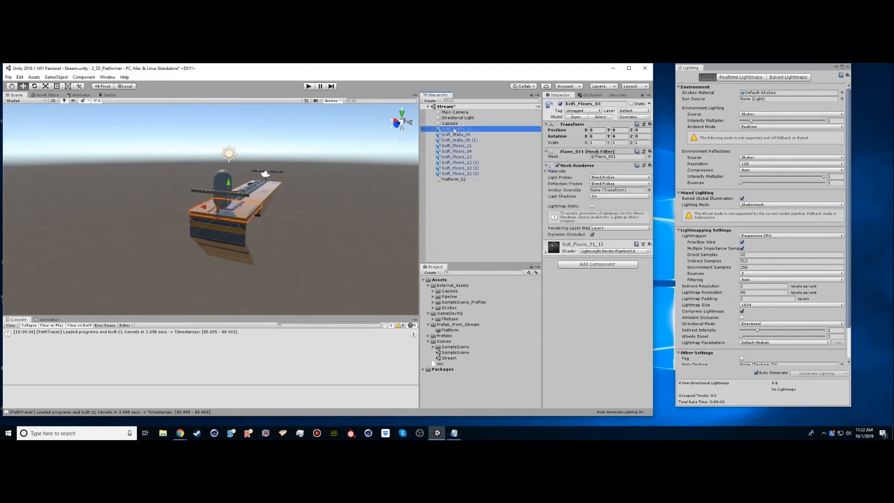
{"action": "left_click", "coordinate": [454, 174], "text": "shift"}
{"action": "left_click_drag", "start_coordinate": [454, 174], "coordinate": [454, 179]}
{"action": "left_click", "coordinate": [453, 129]}
{"action": "key", "text": "Left"}
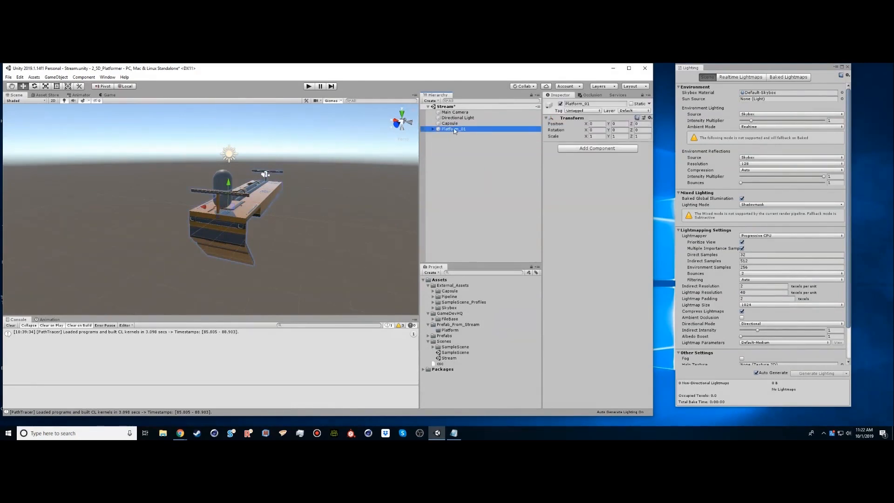
Save Platform_01 as a prefab in the Platform folder and rotate its preview.
{"action": "left_click_drag", "start_coordinate": [477, 144], "coordinate": [451, 330]}
{"action": "left_click_drag", "start_coordinate": [616, 312], "coordinate": [600, 311]}
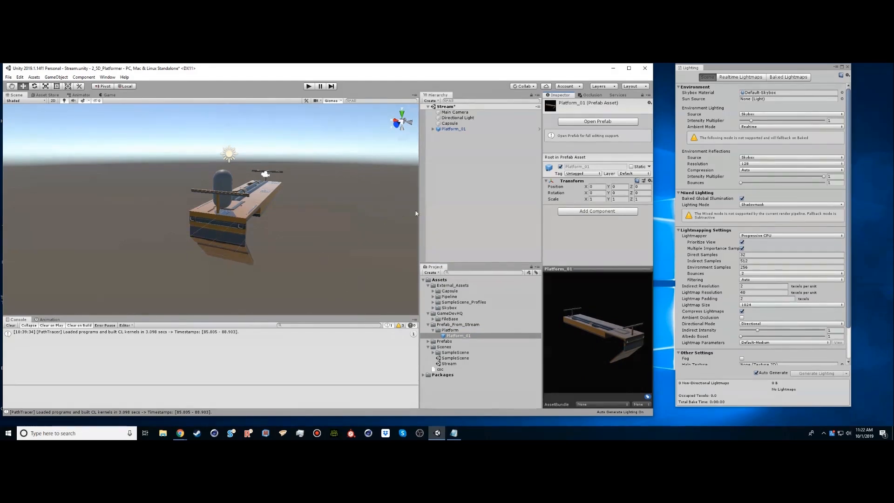
Move Platform_01 aside to X 4.81 and add Scifi_Floors_05 at the origin for a second platform.
{"action": "left_click", "coordinate": [458, 207]}
{"action": "scroll", "coordinate": [231, 233], "scroll_direction": "down", "scroll_amount": 3}
{"action": "left_click_drag", "start_coordinate": [231, 232], "coordinate": [307, 225], "text": "alt"}
{"action": "scroll", "coordinate": [307, 225], "scroll_direction": "up", "scroll_amount": 6}
{"action": "middle_click_drag", "start_coordinate": [429, 236], "coordinate": [214, 242]}
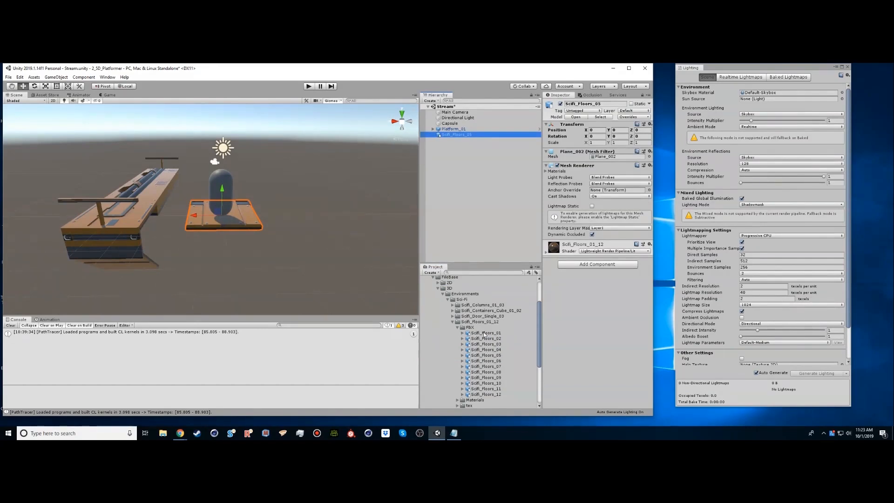
Examine the Scifi_Walls_06 and Scifi_Walls_07 models and check which wall piece Platform_01 uses.
{"action": "left_click", "coordinate": [458, 327]}
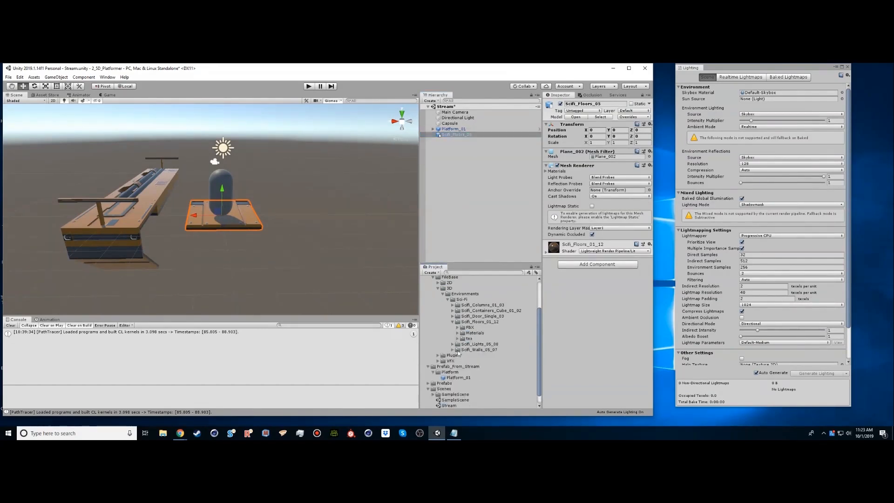
{"action": "left_click", "coordinate": [452, 350]}
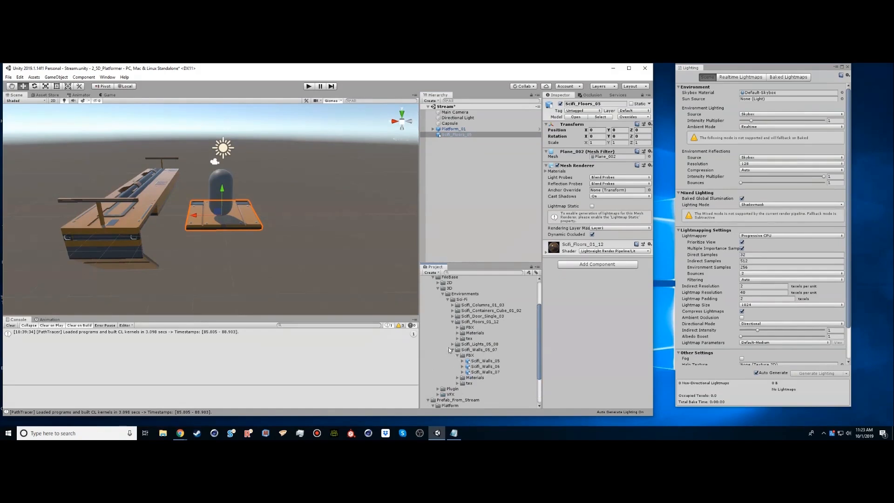
{"action": "left_click", "coordinate": [480, 367]}
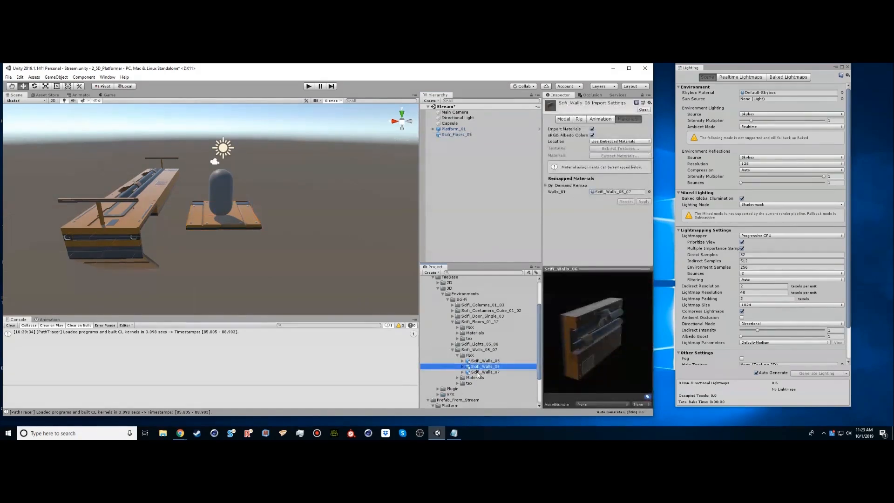
{"action": "left_click", "coordinate": [135, 192]}
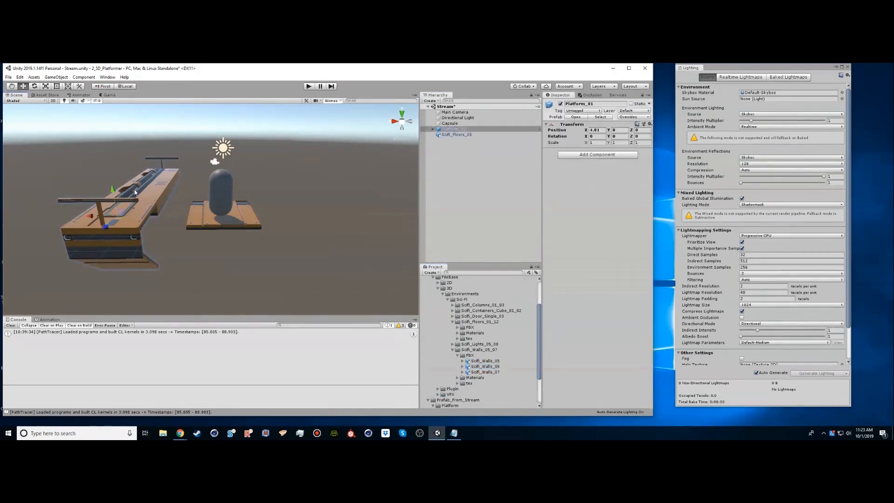
{"action": "left_click", "coordinate": [434, 129]}
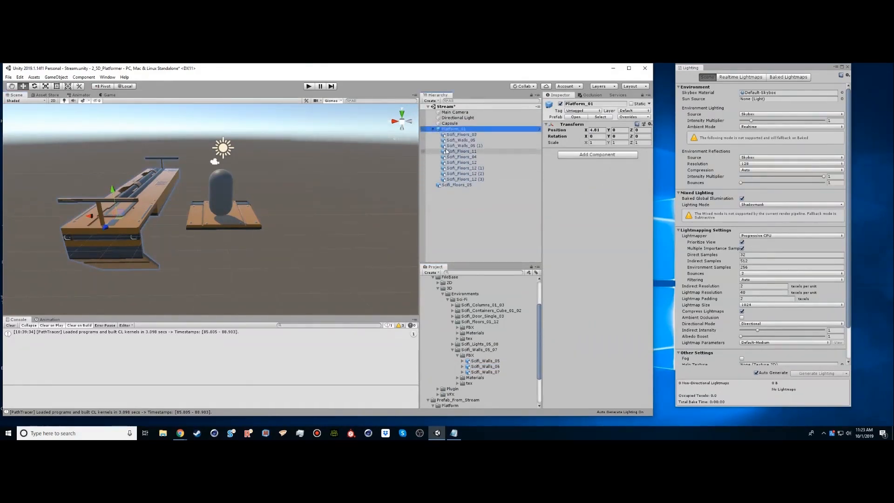
{"action": "left_click", "coordinate": [166, 189]}
{"action": "left_click", "coordinate": [454, 129]}
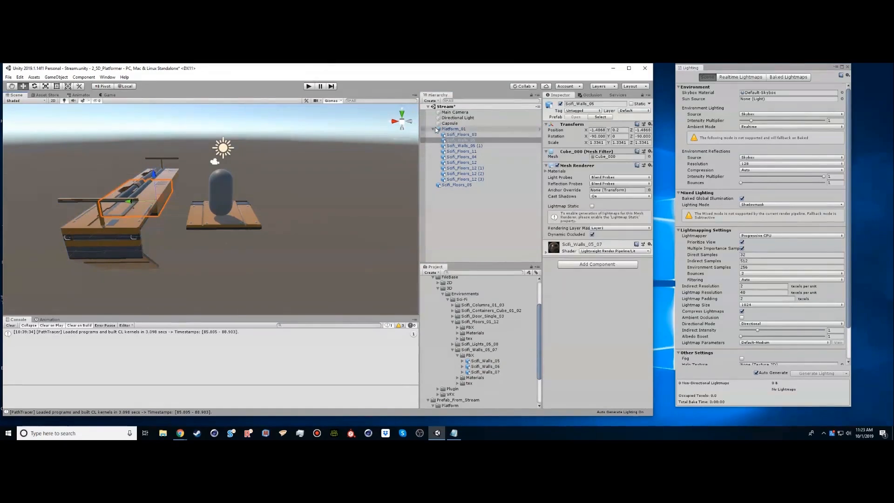
{"action": "left_click", "coordinate": [433, 129]}
{"action": "left_click", "coordinate": [484, 367]}
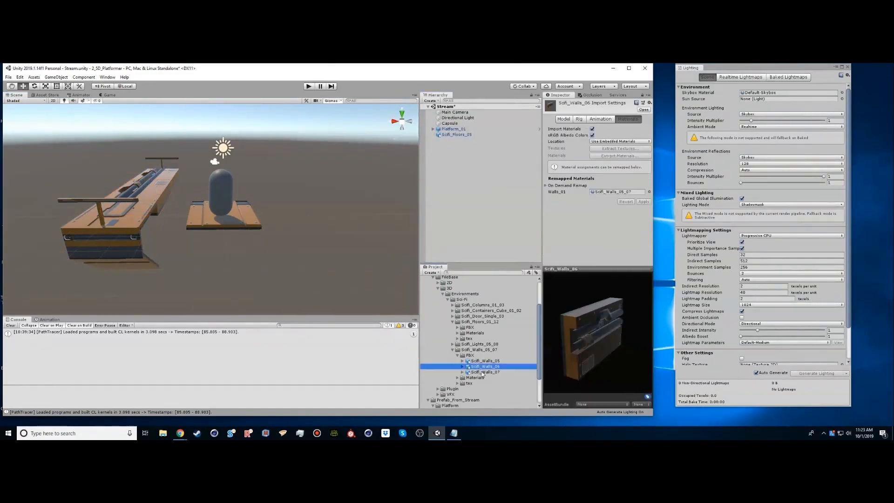
{"action": "left_click", "coordinate": [483, 372]}
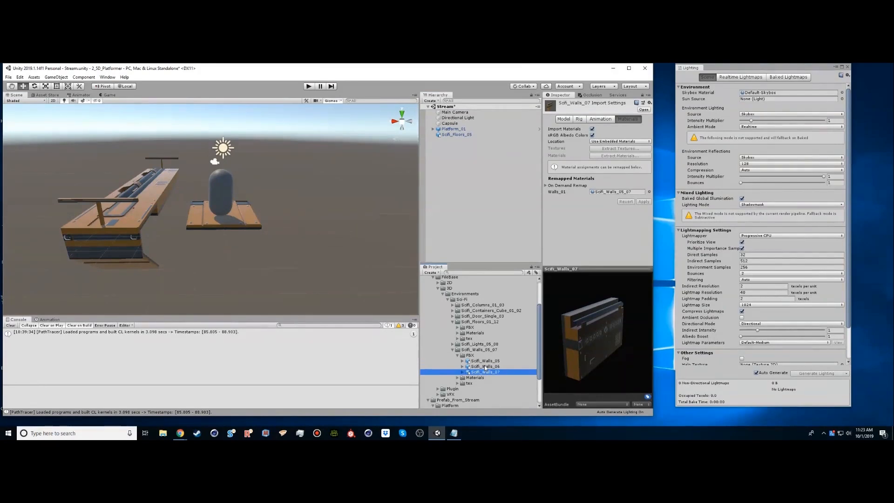
{"action": "left_click", "coordinate": [485, 367]}
Add Scifi_Walls_07 to the scene and rotate it to lie flat with X and Z rotation of -90.
{"action": "left_click_drag", "start_coordinate": [487, 372], "coordinate": [473, 192]}
{"action": "left_click_drag", "start_coordinate": [263, 191], "coordinate": [360, 178], "text": "alt"}
{"action": "key", "text": "e"}
{"action": "left_click_drag", "start_coordinate": [194, 210], "coordinate": [237, 223]}
{"action": "key", "text": "w"}
{"action": "left_click", "coordinate": [190, 222]}
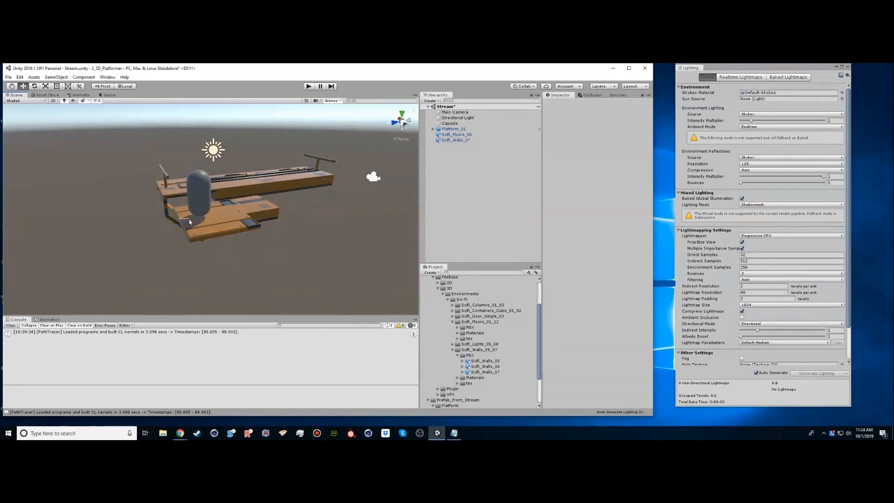
Position Scifi_Walls_07 against the end of Scifi_Floors_05 at X -1.444, Y 0.15, Z -1.444 and scale it uniformly to about 1.48.
{"action": "left_click", "coordinate": [267, 214]}
{"action": "left_click_drag", "start_coordinate": [197, 224], "coordinate": [84, 215]}
{"action": "left_click_drag", "start_coordinate": [235, 251], "coordinate": [193, 237]}
{"action": "key", "text": "r"}
{"action": "left_click_drag", "start_coordinate": [242, 224], "coordinate": [200, 215], "text": "alt"}
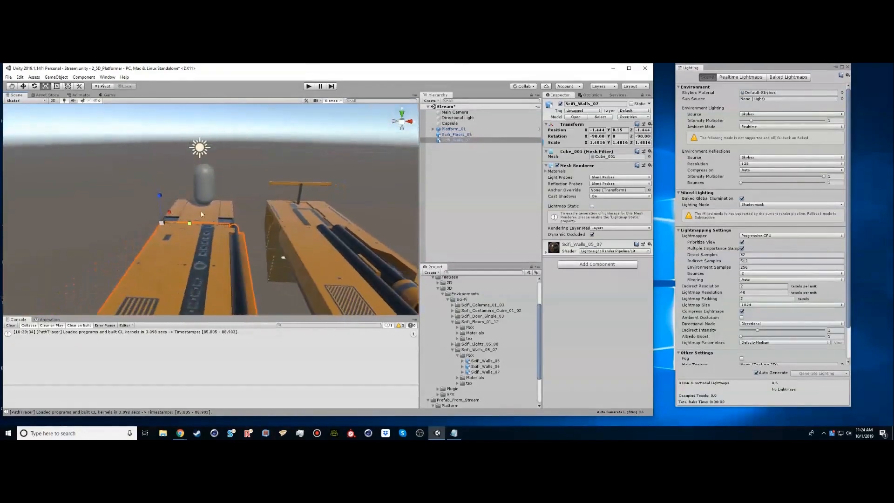
Fine-tune the size of Scifi_Walls_07 against the width of Scifi_Floors_05 from the top view.
{"action": "left_click", "coordinate": [402, 113]}
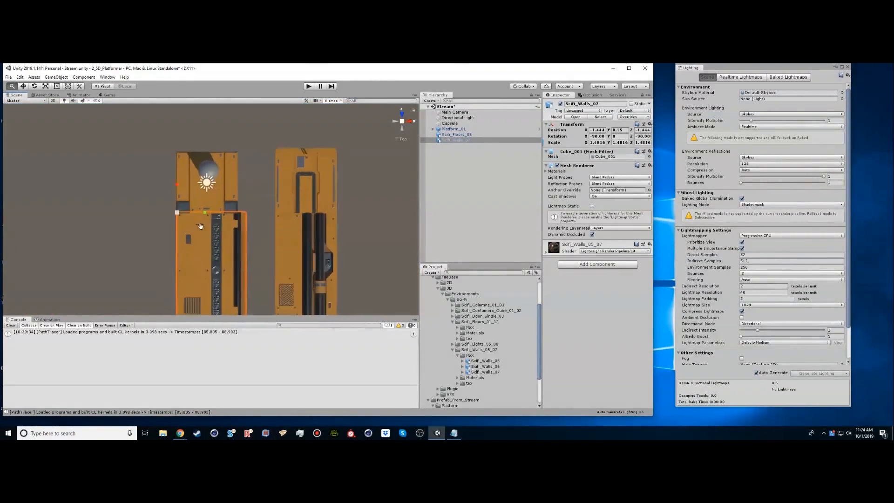
{"action": "middle_click_drag", "start_coordinate": [201, 227], "coordinate": [183, 186]}
{"action": "left_click_drag", "start_coordinate": [171, 178], "coordinate": [168, 179]}
{"action": "right_click_drag", "start_coordinate": [179, 177], "coordinate": [349, 141], "text": "alt"}
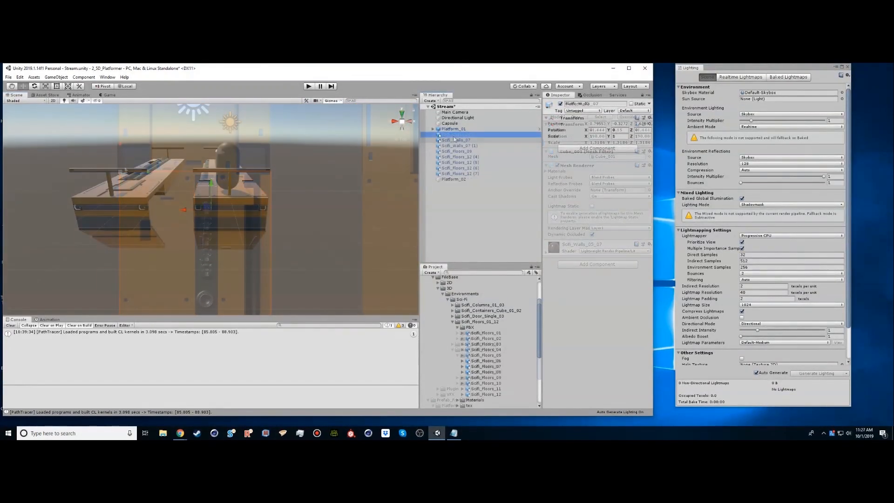
Parent the second platform's pieces from Scifi_Floors_05 through Scifi_Floors_12 (7) under Platform_02, and collapse the group and the floors FBX folder.
{"action": "left_click", "coordinate": [450, 175], "text": "shift"}
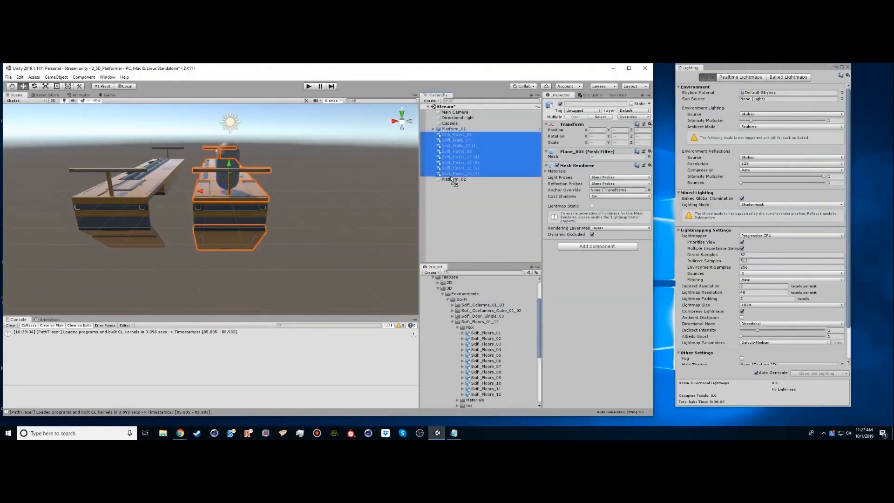
{"action": "left_click_drag", "start_coordinate": [451, 178], "coordinate": [452, 180]}
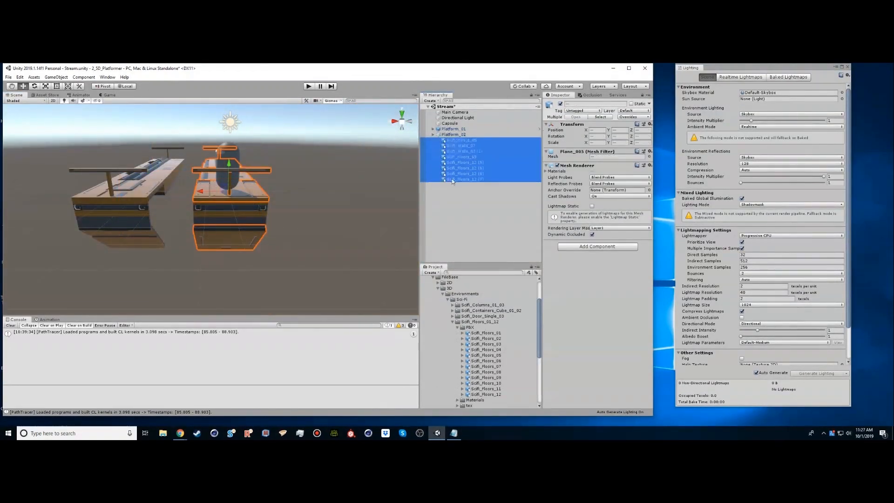
{"action": "left_click", "coordinate": [433, 135]}
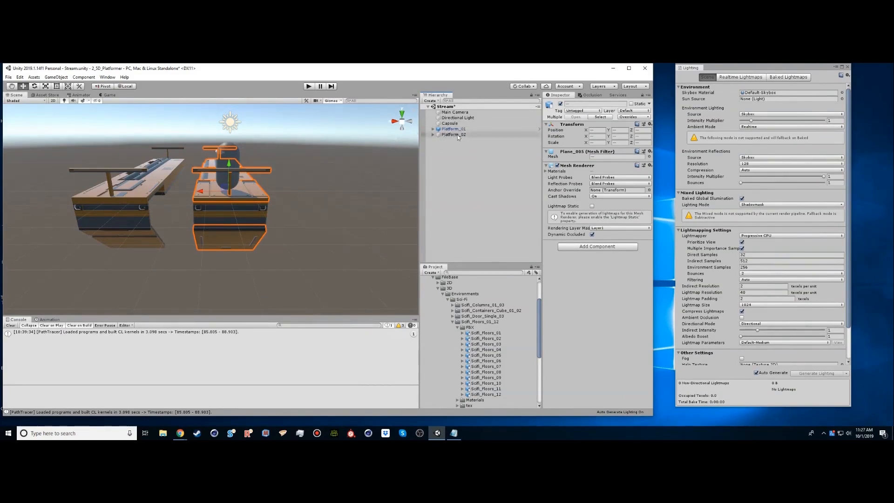
{"action": "left_click", "coordinate": [458, 328]}
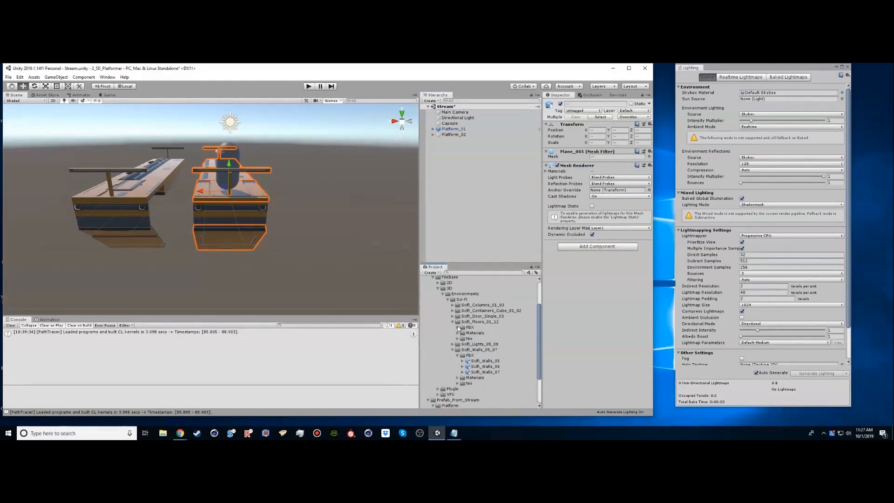
Save Platform_02 as a prefab in the Platform folder under Prefab_From_Stream and check its preview from several angles.
{"action": "left_click", "coordinate": [454, 322]}
{"action": "scroll", "coordinate": [443, 362], "scroll_direction": "down", "scroll_amount": 2}
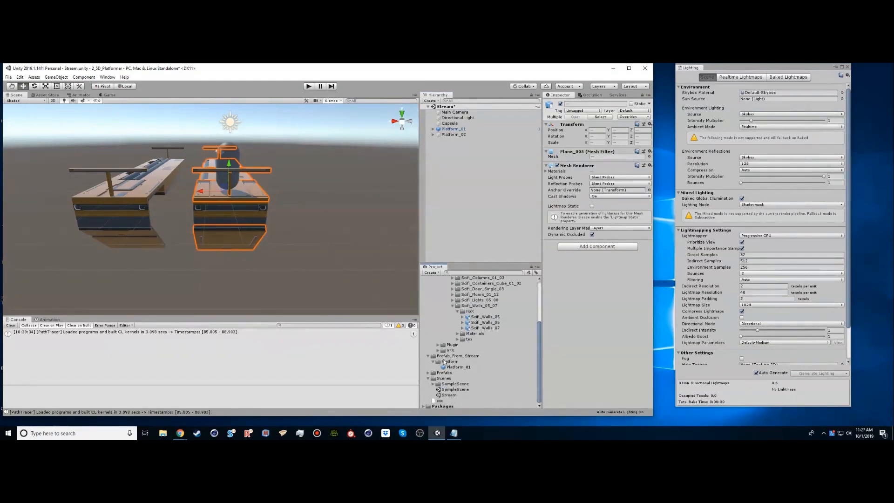
{"action": "left_click_drag", "start_coordinate": [450, 136], "coordinate": [459, 368]}
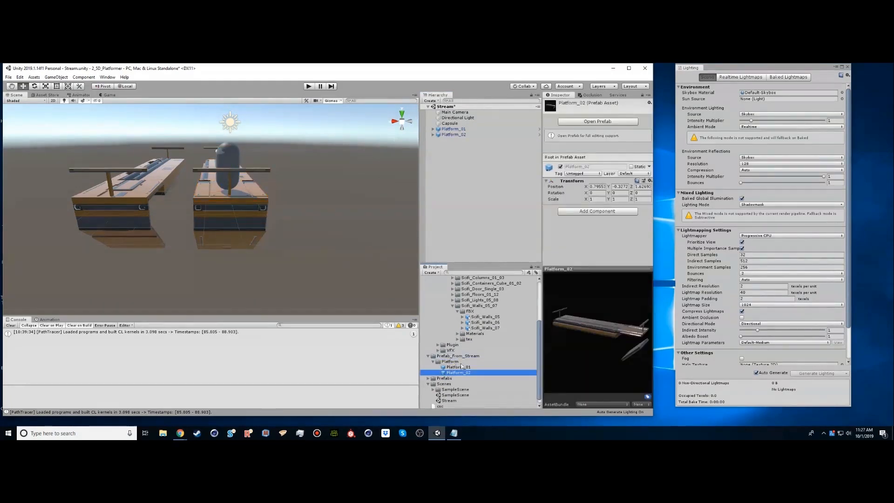
{"action": "left_click_drag", "start_coordinate": [591, 333], "coordinate": [556, 344]}
{"action": "left_click", "coordinate": [455, 373]}
{"action": "left_click_drag", "start_coordinate": [594, 355], "coordinate": [590, 322]}
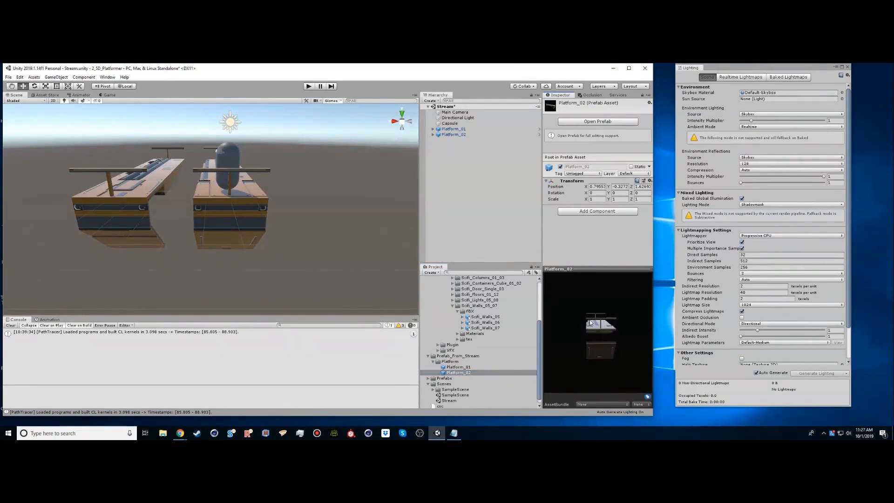
Move Platform_01 sideways and vertex-snap its edge flush against the side of Platform_02.
{"action": "left_click", "coordinate": [450, 129]}
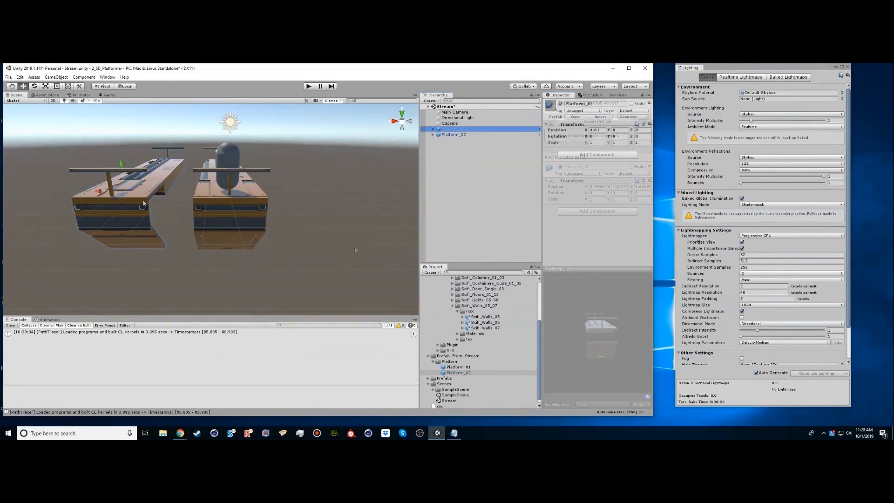
{"action": "left_click_drag", "start_coordinate": [131, 200], "coordinate": [81, 217], "text": "alt"}
{"action": "key", "text": "v"}
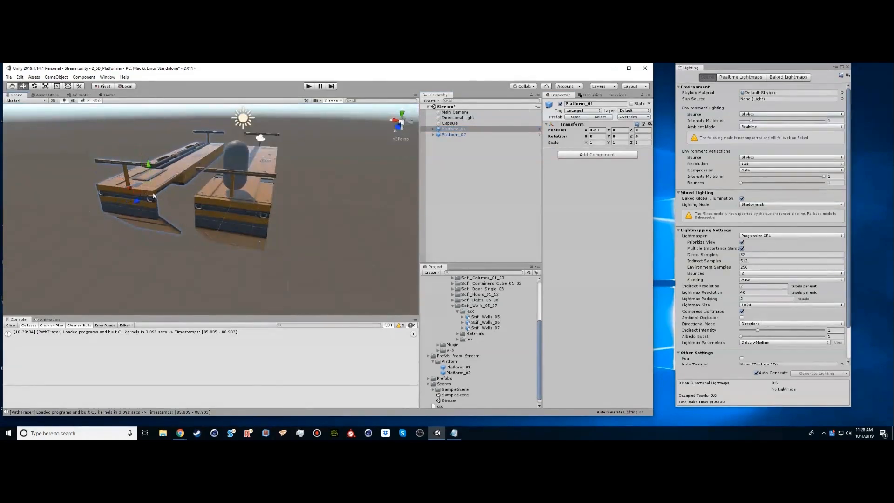
{"action": "left_click_drag", "start_coordinate": [152, 193], "coordinate": [177, 190]}
{"action": "scroll", "coordinate": [177, 198], "scroll_direction": "up", "scroll_amount": 8}
{"action": "left_click_drag", "start_coordinate": [43, 200], "coordinate": [10, 207]}
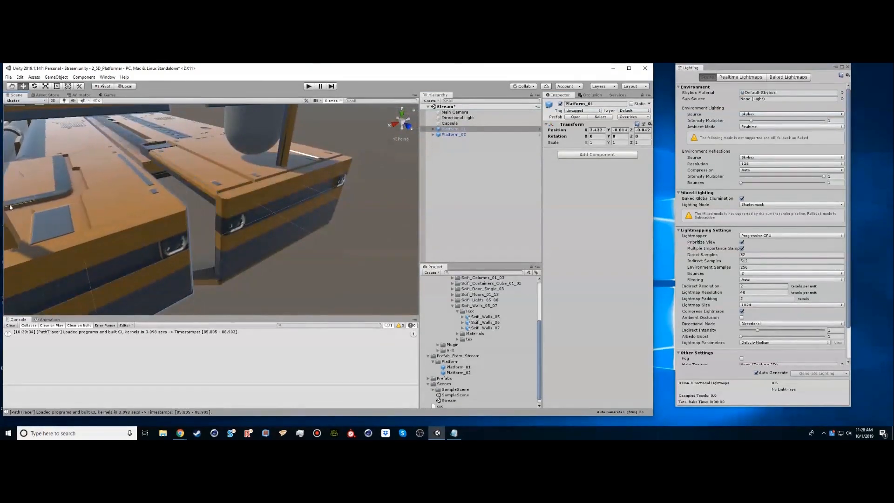
{"action": "mouse_move", "coordinate": [208, 205]}
{"action": "left_mouse_down", "text": "alt"}
{"action": "mouse_move", "coordinate": [189, 229]}
{"action": "mouse_move", "coordinate": [174, 222]}
{"action": "mouse_move", "coordinate": [207, 218]}
{"action": "left_mouse_up", "text": "alt"}
{"action": "left_click", "coordinate": [272, 267]}
{"action": "left_click_drag", "start_coordinate": [273, 267], "coordinate": [225, 252], "text": "alt"}
{"action": "scroll", "coordinate": [219, 184], "scroll_direction": "down", "scroll_amount": 5}
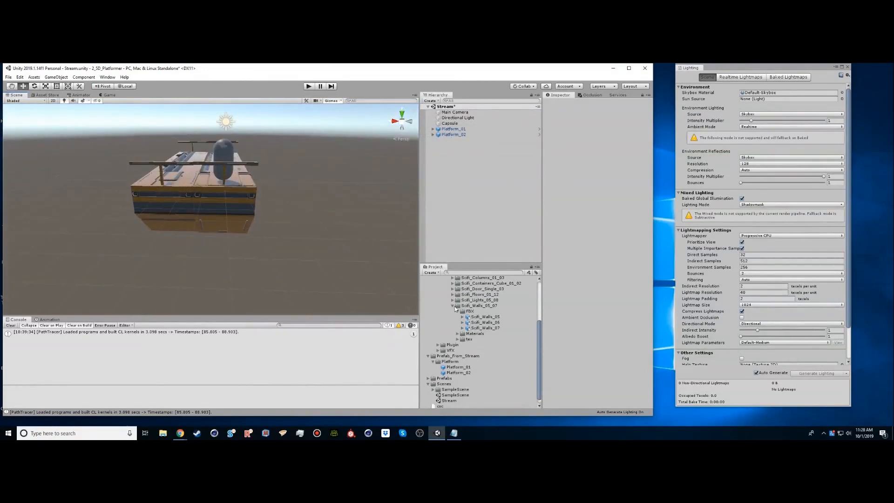
Duplicate Platform_01 and Platform_02 together and snap the copies flush against the open side of Platform_02, the Platform_01 copy at X -2.954.
{"action": "left_click", "coordinate": [457, 306]}
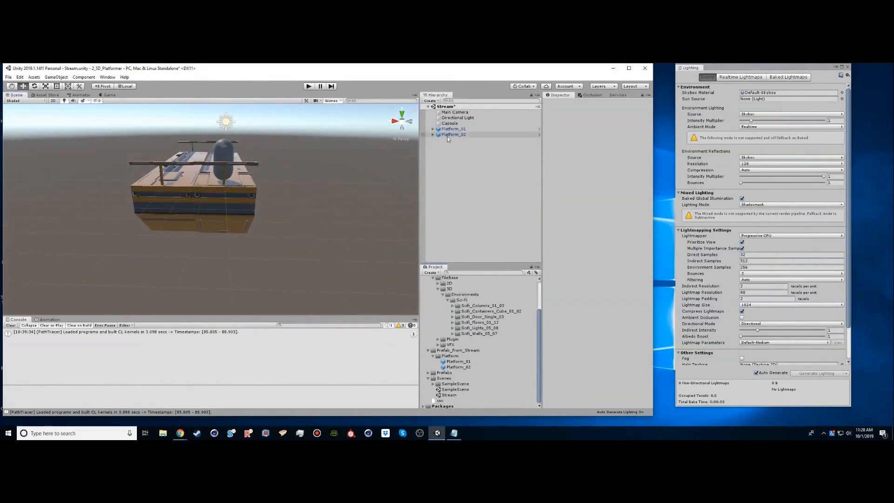
{"action": "left_click", "coordinate": [447, 136]}
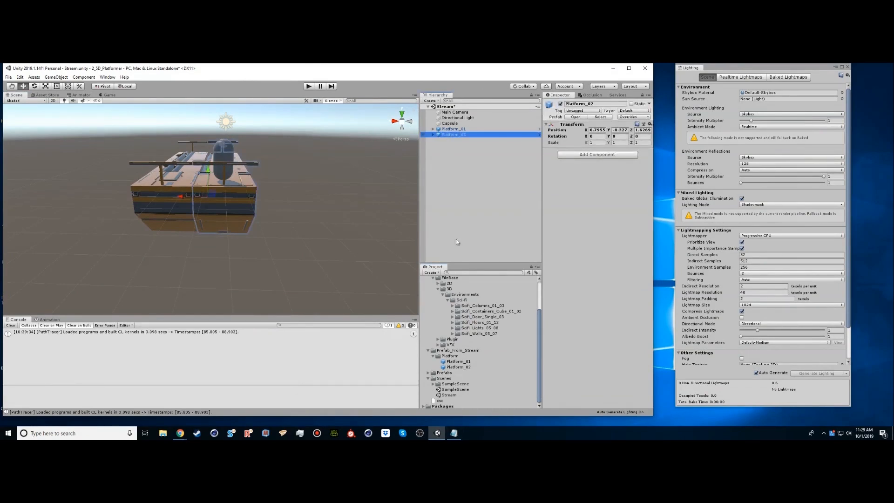
{"action": "left_click", "coordinate": [454, 130]}
{"action": "left_click", "coordinate": [453, 135], "text": "shift"}
{"action": "key", "text": "ctrl+d"}
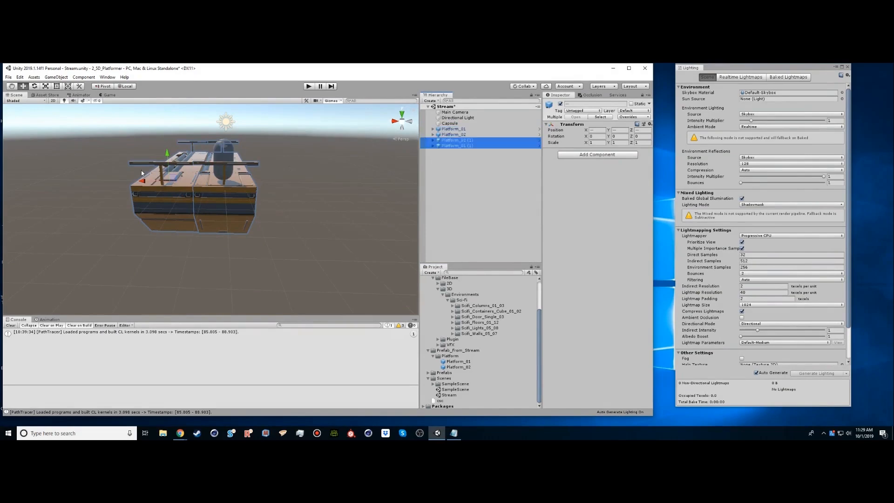
{"action": "left_click_drag", "start_coordinate": [144, 184], "coordinate": [263, 195]}
{"action": "right_click_drag", "start_coordinate": [262, 196], "coordinate": [321, 183], "text": "alt"}
{"action": "middle_click_drag", "start_coordinate": [320, 183], "coordinate": [225, 188], "text": "alt"}
{"action": "left_click_drag", "start_coordinate": [226, 188], "coordinate": [284, 211], "text": "alt"}
{"action": "left_click_drag", "start_coordinate": [186, 243], "coordinate": [148, 220]}
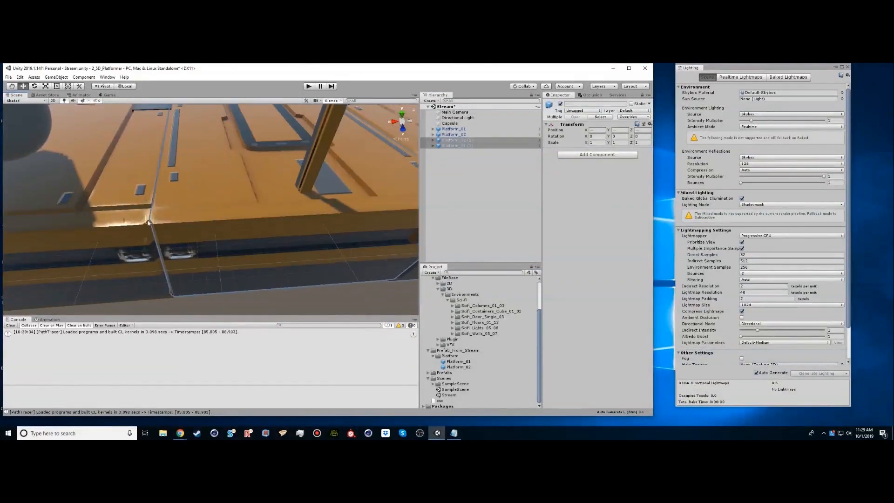
{"action": "left_click", "coordinate": [249, 306]}
{"action": "right_click_drag", "start_coordinate": [256, 222], "coordinate": [828, 222], "text": "alt"}
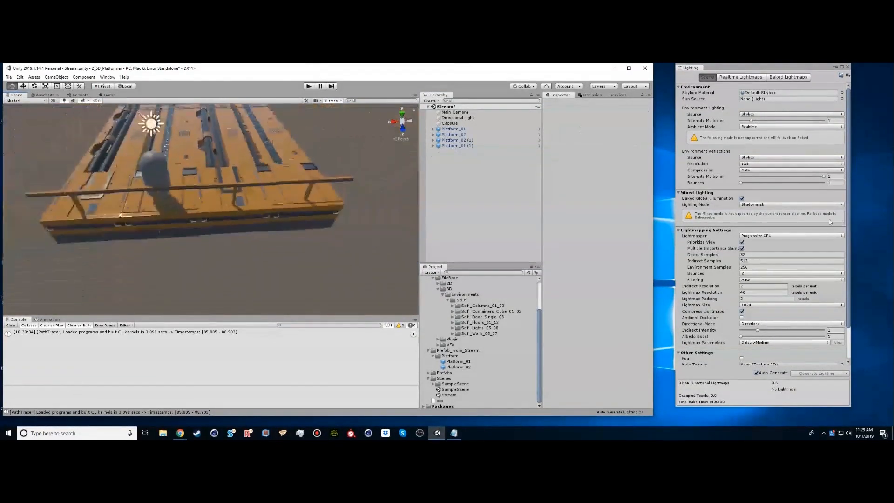
Select the front handrail and post of Platform_01 (1) and move them into line with the neighbouring platform's railing.
{"action": "right_click_drag", "start_coordinate": [126, 190], "coordinate": [279, 186], "text": "alt"}
{"action": "left_click_drag", "start_coordinate": [200, 187], "coordinate": [214, 246], "text": "alt"}
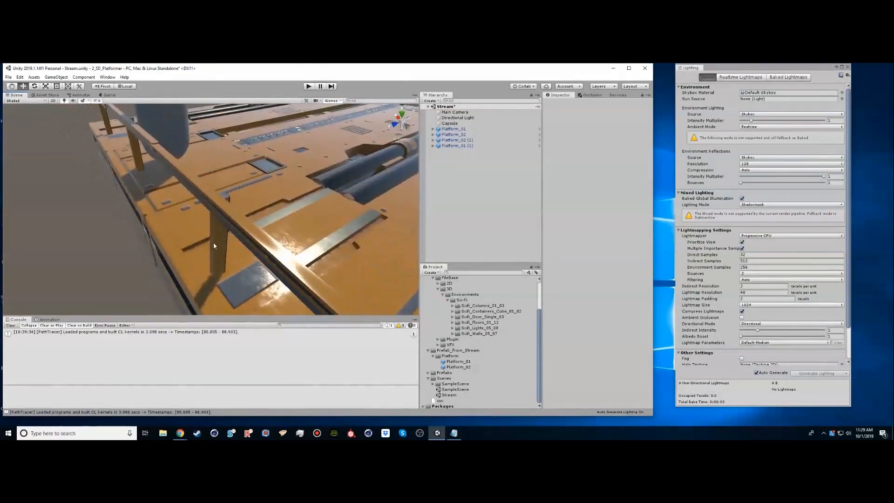
{"action": "left_click", "coordinate": [230, 199]}
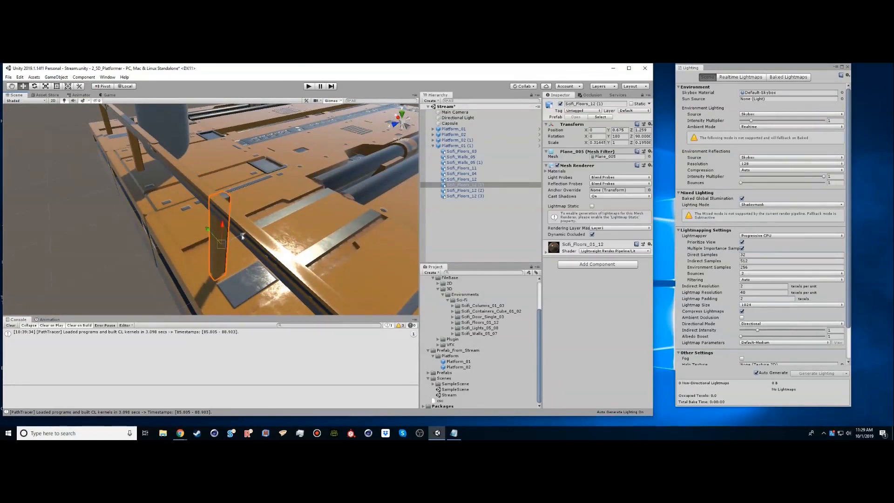
{"action": "left_click", "coordinate": [259, 249], "text": "shift"}
{"action": "left_click_drag", "start_coordinate": [198, 213], "coordinate": [319, 163]}
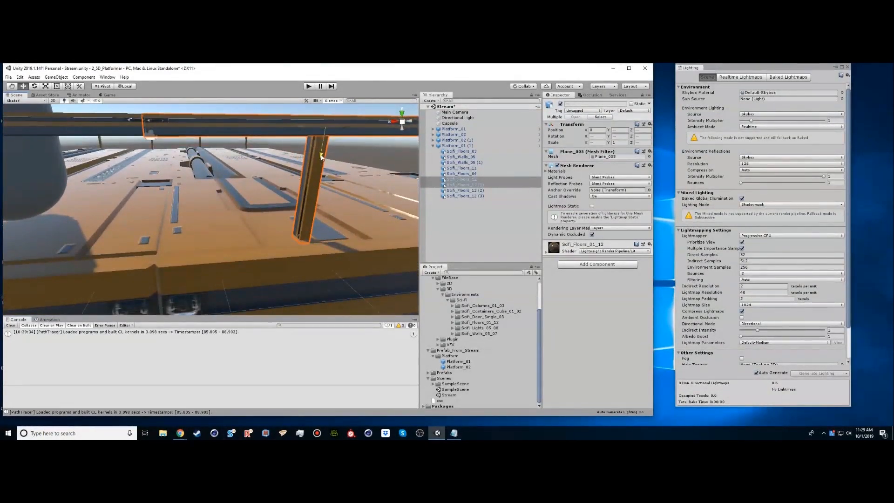
Apply all overrides of Platform_01 (1) to the Platform_01 prefab.
{"action": "left_click", "coordinate": [447, 146]}
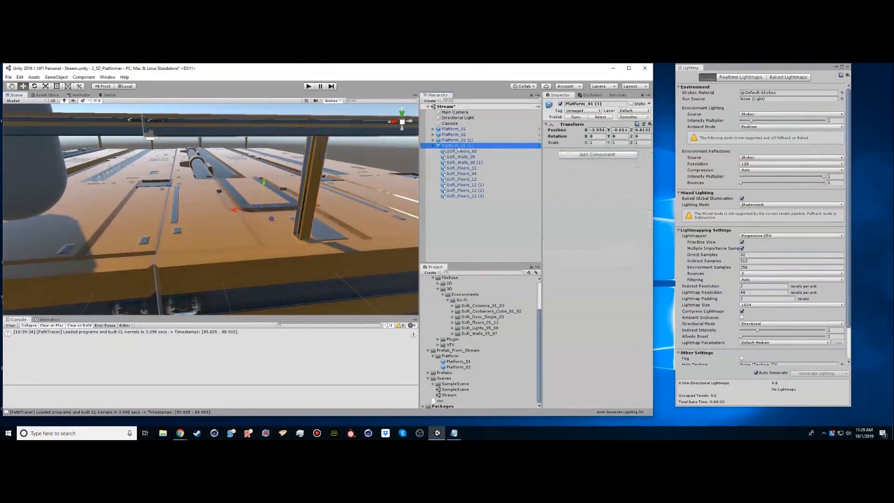
{"action": "left_click", "coordinate": [627, 117]}
{"action": "left_click", "coordinate": [183, 144], "text": "alt"}
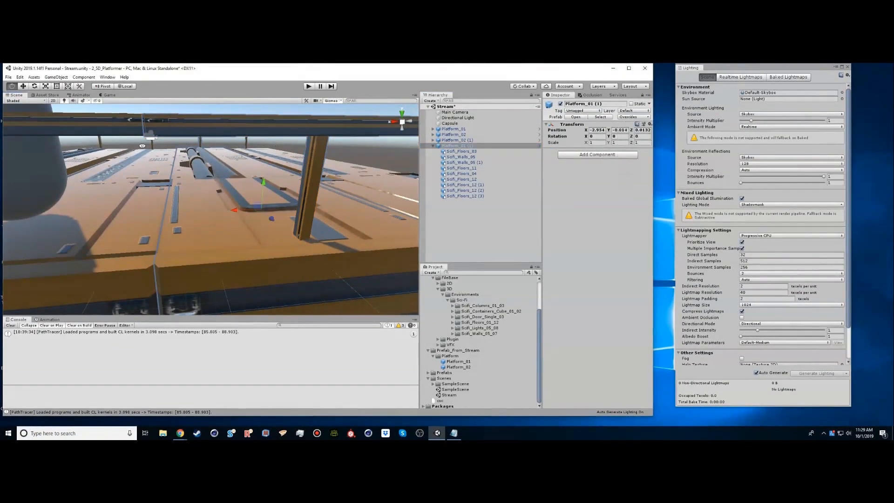
{"action": "left_click", "coordinate": [627, 116]}
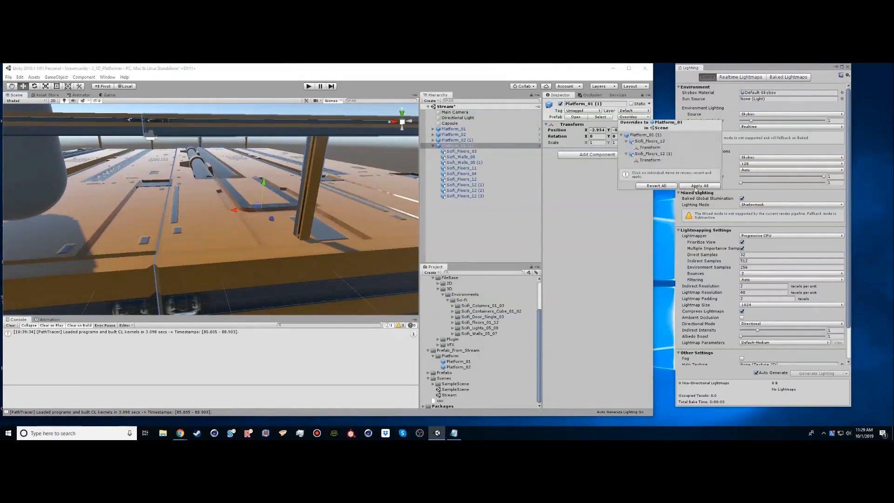
{"action": "left_click", "coordinate": [699, 186]}
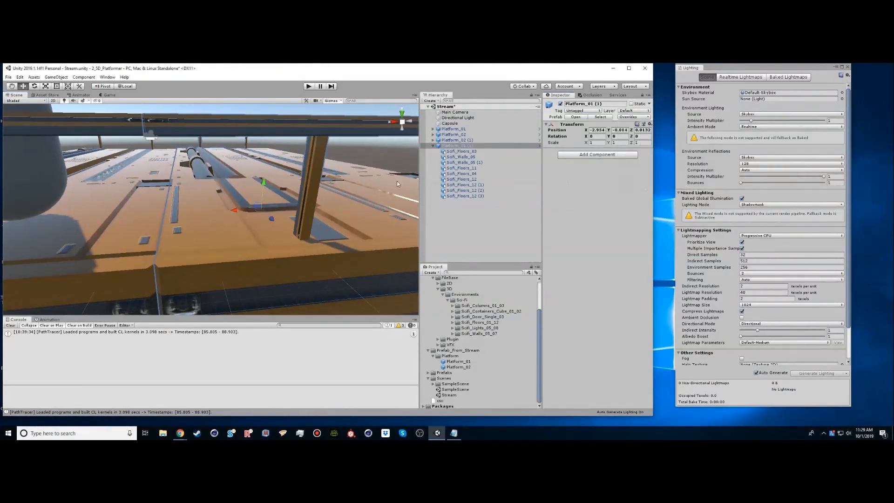
{"action": "left_click", "coordinate": [496, 241]}
Examine the continuous front railing and the four joined platforms from close up and from a distance.
{"action": "right_click_drag", "start_coordinate": [321, 191], "coordinate": [224, 163], "text": "alt"}
{"action": "middle_click_drag", "start_coordinate": [224, 163], "coordinate": [403, 170], "text": "alt"}
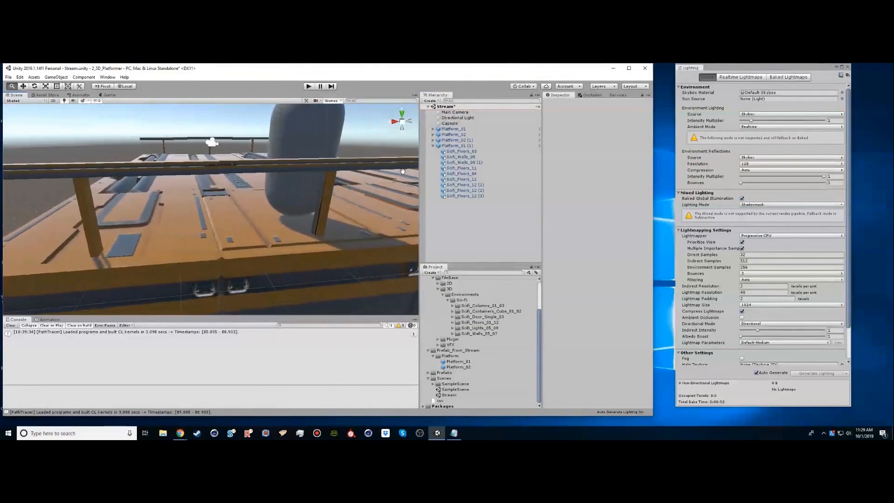
{"action": "left_click_drag", "start_coordinate": [164, 164], "coordinate": [321, 184], "text": "alt"}
{"action": "right_click_drag", "start_coordinate": [321, 184], "coordinate": [233, 186], "text": "alt"}
{"action": "middle_click_drag", "start_coordinate": [233, 187], "coordinate": [421, 210], "text": "alt"}
{"action": "left_click_drag", "start_coordinate": [228, 175], "coordinate": [216, 225], "text": "alt"}
{"action": "scroll", "coordinate": [191, 246], "scroll_direction": "down", "scroll_amount": 6}
{"action": "right_click_drag", "start_coordinate": [217, 226], "coordinate": [271, 231], "text": "alt"}
{"action": "left_click_drag", "start_coordinate": [271, 232], "coordinate": [266, 241], "text": "alt"}
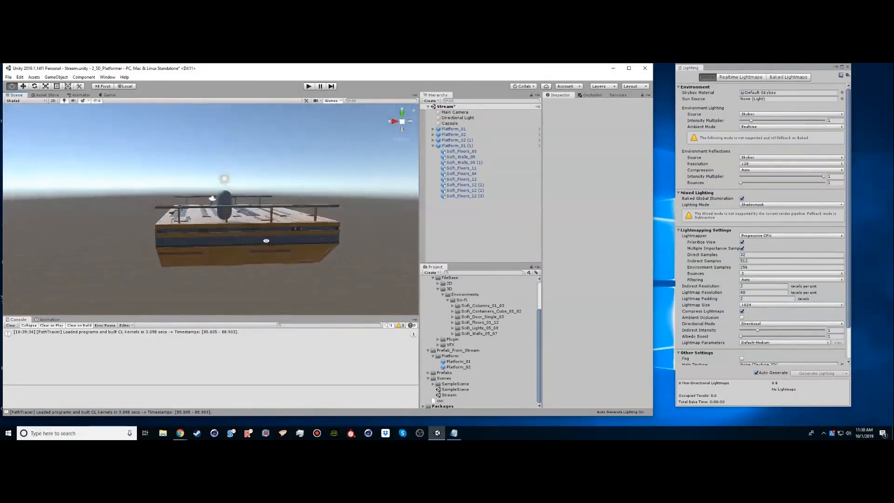
{"action": "middle_click_drag", "start_coordinate": [264, 242], "coordinate": [215, 236], "text": "alt"}
{"action": "left_click_drag", "start_coordinate": [216, 235], "coordinate": [209, 247], "text": "alt"}
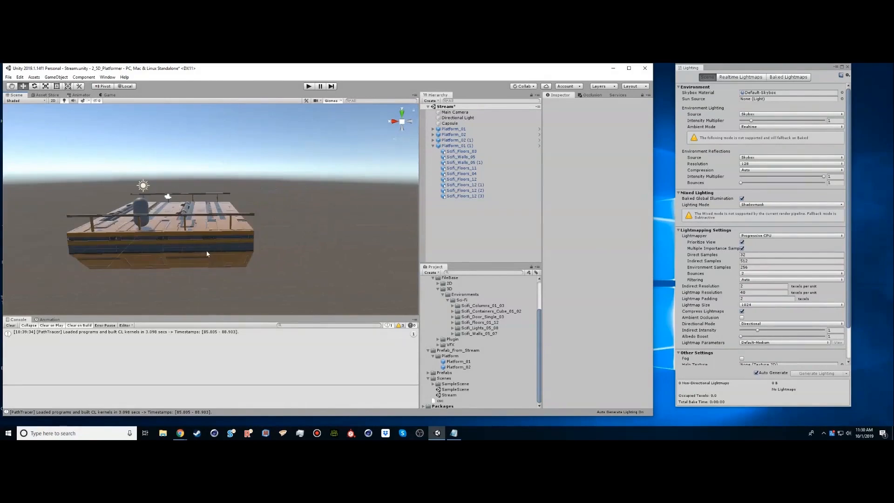
Duplicate Platform_01 (1) and shift the four original platforms sideways together, leaving a gap beside the copy.
{"action": "left_click", "coordinate": [241, 254]}
{"action": "key", "text": "ctrl+d"}
{"action": "left_click_drag", "start_coordinate": [193, 233], "coordinate": [254, 233]}
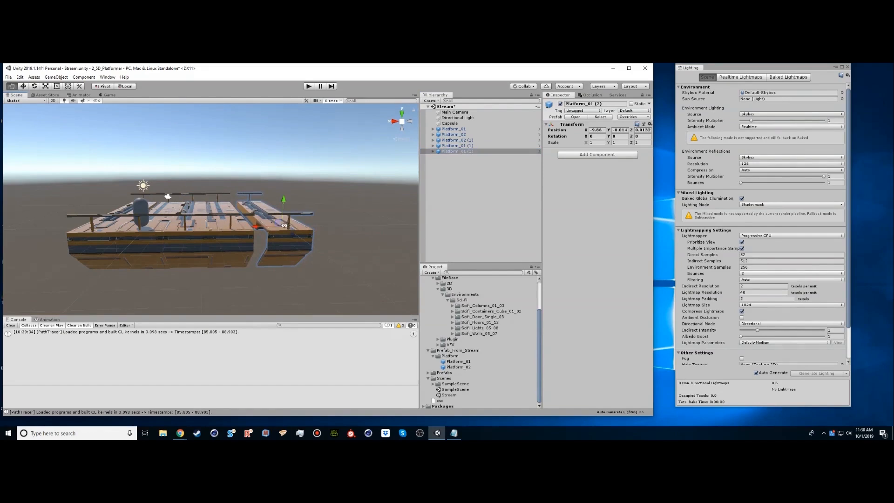
{"action": "key", "text": "ctrl+z"}
{"action": "left_click", "coordinate": [454, 145]}
{"action": "left_click", "coordinate": [449, 129], "text": "shift"}
{"action": "left_click_drag", "start_coordinate": [161, 228], "coordinate": [49, 229]}
{"action": "right_click_drag", "start_coordinate": [232, 226], "coordinate": [342, 228], "text": "alt"}
{"action": "left_click_drag", "start_coordinate": [209, 238], "coordinate": [183, 234], "text": "alt"}
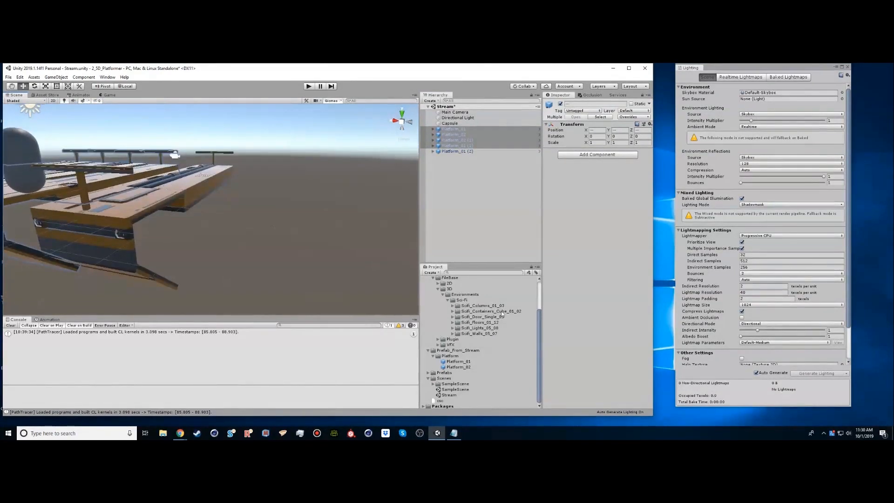
Compare the Scifi_Walls_05 to 07 models, add Scifi_Walls_07 to the scene and rotate it -90 on Y.
{"action": "left_click", "coordinate": [453, 334]}
{"action": "left_click", "coordinate": [485, 344]}
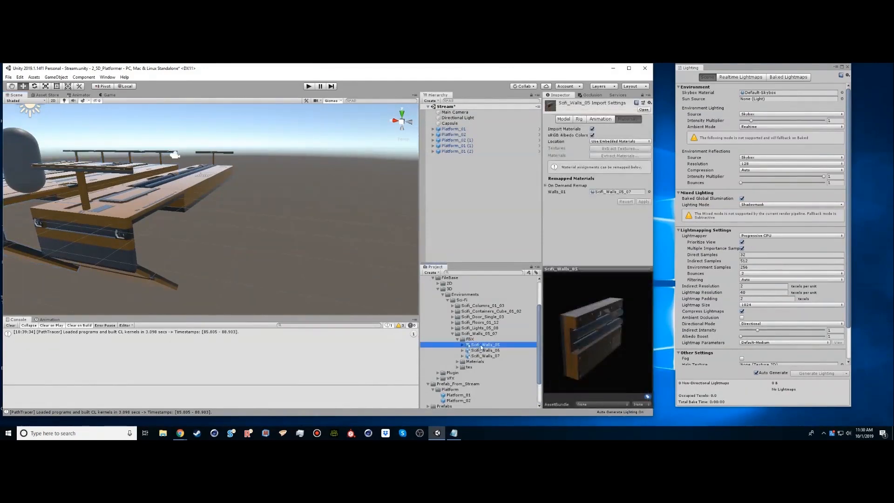
{"action": "left_click", "coordinate": [484, 351]}
{"action": "left_click", "coordinate": [485, 356]}
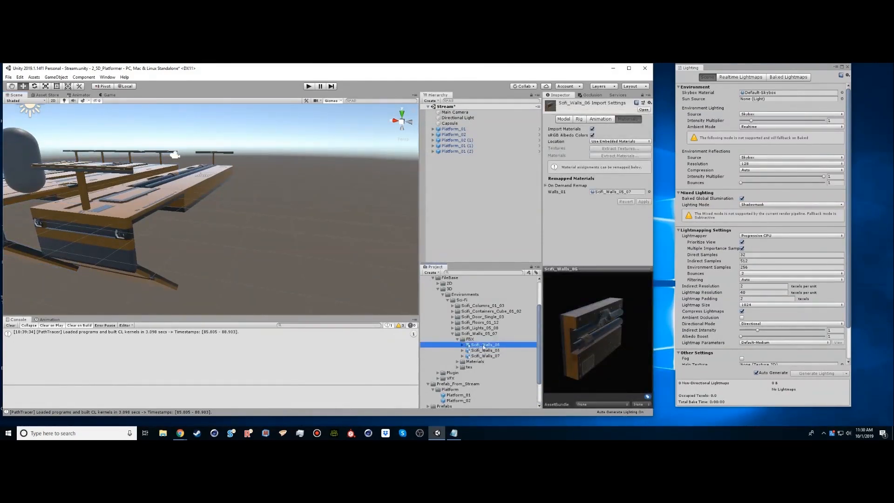
{"action": "left_click_drag", "start_coordinate": [486, 357], "coordinate": [485, 201]}
{"action": "key", "text": "e"}
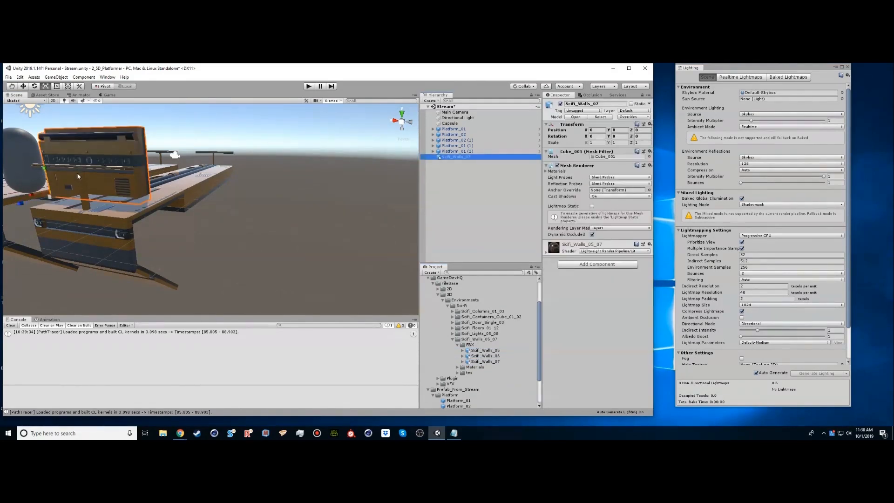
{"action": "left_click_drag", "start_coordinate": [49, 202], "coordinate": [166, 196]}
{"action": "scroll", "coordinate": [166, 197], "scroll_direction": "down", "scroll_amount": 5}
{"action": "middle_click_drag", "start_coordinate": [112, 204], "coordinate": [197, 212]}
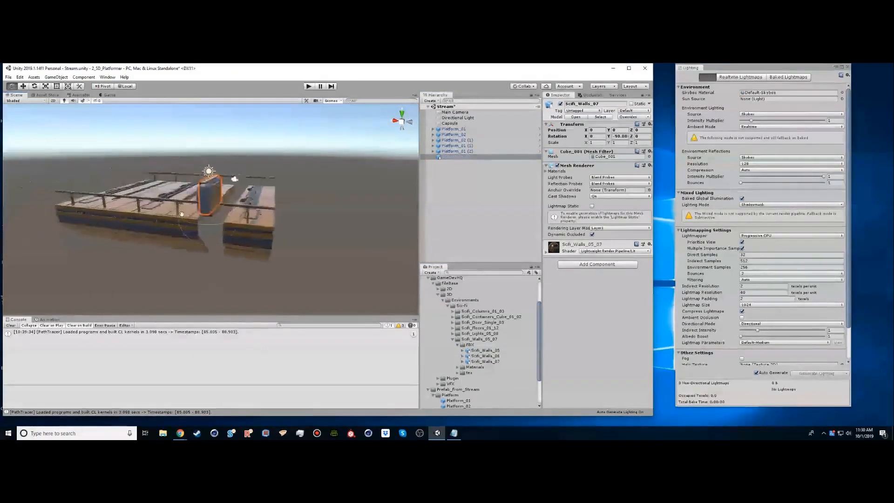
Position Scifi_Walls_07 against the side of the separate platform at X -5.1, Y -2.08, Z 0.7.
{"action": "key", "text": "w"}
{"action": "mouse_move", "coordinate": [227, 221]}
{"action": "left_mouse_down"}
{"action": "mouse_move", "coordinate": [302, 229]}
{"action": "mouse_move", "coordinate": [203, 209]}
{"action": "mouse_move", "coordinate": [173, 176]}
{"action": "mouse_move", "coordinate": [161, 204]}
{"action": "mouse_move", "coordinate": [224, 237]}
{"action": "left_mouse_up"}
{"action": "right_click_drag", "start_coordinate": [224, 237], "coordinate": [312, 246], "text": "alt"}
{"action": "left_click_drag", "start_coordinate": [312, 247], "coordinate": [262, 272], "text": "alt"}
{"action": "left_click_drag", "start_coordinate": [282, 244], "coordinate": [226, 207], "text": "alt"}
Duplicate Scifi_Walls_07, rotate the copy -90 on Z and adjust its scale.
{"action": "key", "text": "ctrl+d"}
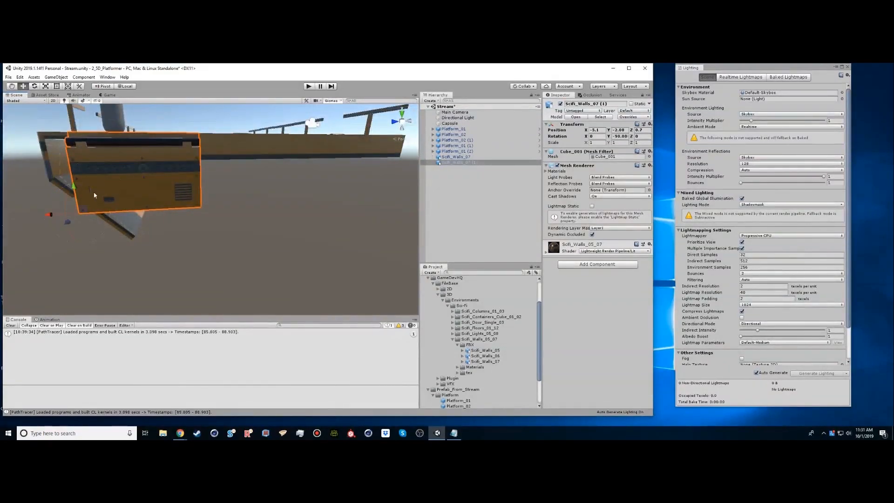
{"action": "key", "text": "e"}
{"action": "left_click_drag", "start_coordinate": [90, 186], "coordinate": [22, 172], "text": "ctrl"}
{"action": "key", "text": "r"}
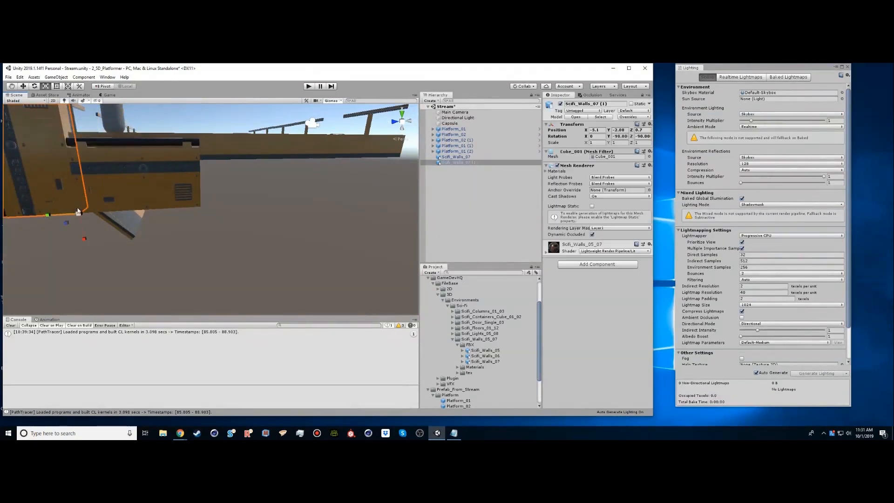
{"action": "left_click_drag", "start_coordinate": [79, 216], "coordinate": [66, 219]}
Move the upright Scifi_Walls_07 copy into place beneath the platform's front corner and inspect the fit.
{"action": "left_click_drag", "start_coordinate": [77, 176], "coordinate": [224, 193], "text": "alt"}
{"action": "left_click", "coordinate": [225, 194], "text": "shift"}
{"action": "key", "text": "e"}
{"action": "key", "text": "w"}
{"action": "left_click_drag", "start_coordinate": [189, 265], "coordinate": [194, 269]}
{"action": "left_click", "coordinate": [274, 275]}
{"action": "left_click_drag", "start_coordinate": [205, 223], "coordinate": [229, 220], "text": "alt"}
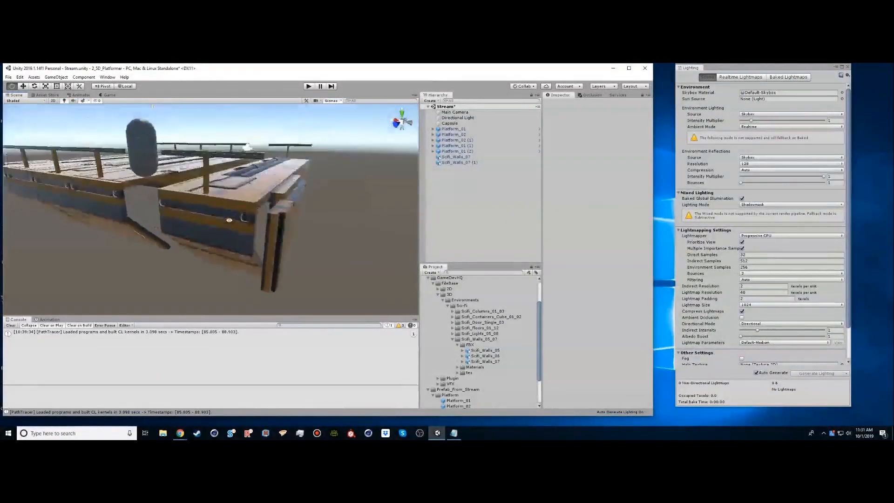
Duplicate both Scifi_Walls_07 pieces and line the copies up along the side of the platform.
{"action": "left_click", "coordinate": [280, 229]}
{"action": "left_click_drag", "start_coordinate": [315, 277], "coordinate": [228, 185]}
{"action": "right_click_drag", "start_coordinate": [129, 190], "coordinate": [188, 193], "text": "alt"}
{"action": "middle_click_drag", "start_coordinate": [188, 194], "coordinate": [208, 190]}
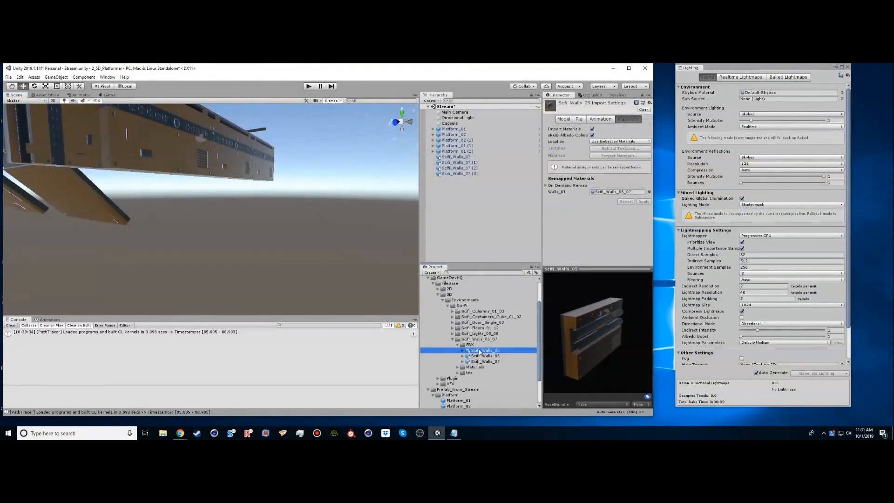
Add Scifi_Walls_05, rotate it -90 on Y and place it below the side walls at X -4.63, Y -4.32, Z 0.
{"action": "left_click_drag", "start_coordinate": [482, 351], "coordinate": [472, 217]}
{"action": "right_click_drag", "start_coordinate": [187, 180], "coordinate": [110, 175], "text": "alt"}
{"action": "middle_click_drag", "start_coordinate": [110, 175], "coordinate": [160, 200]}
{"action": "key", "text": "e"}
{"action": "key", "text": "w"}
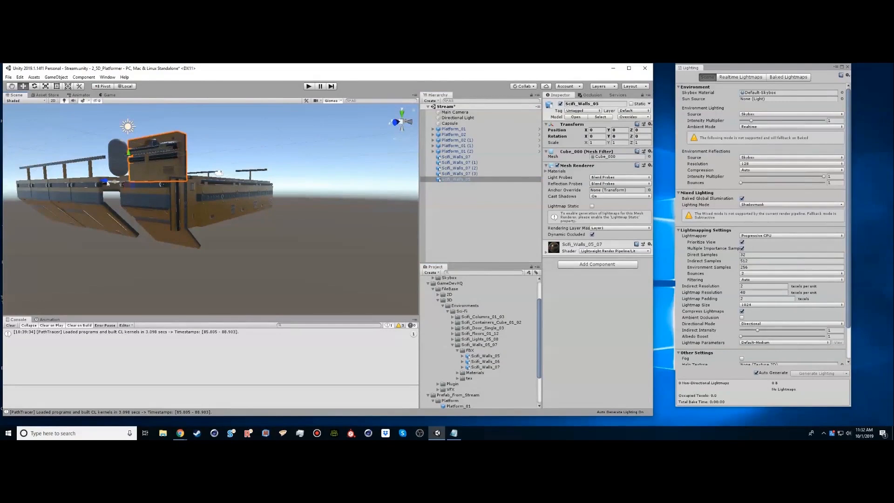
{"action": "key", "text": "e"}
{"action": "left_click_drag", "start_coordinate": [142, 181], "coordinate": [225, 183]}
{"action": "left_click_drag", "start_coordinate": [129, 154], "coordinate": [205, 279]}
Shorten Scifi_Walls_05 by raising its lower edge toward the wall row above.
{"action": "key", "text": "f"}
{"action": "key", "text": "r"}
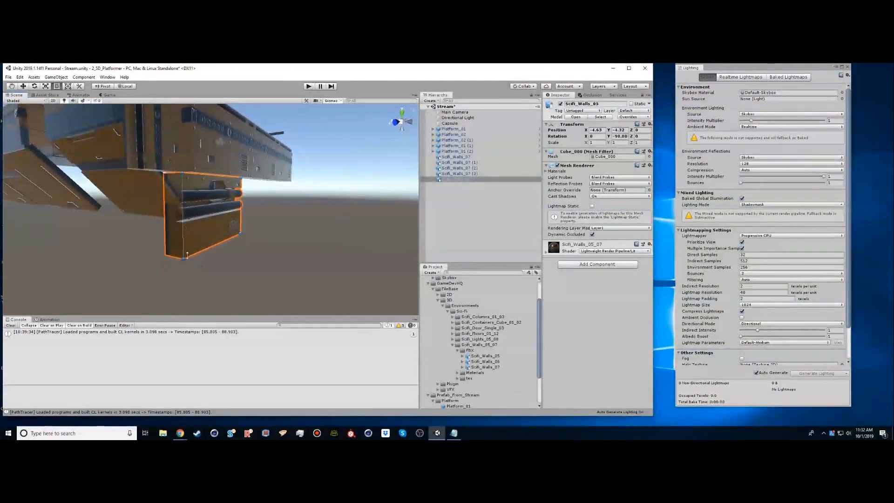
{"action": "left_click_drag", "start_coordinate": [184, 260], "coordinate": [186, 200]}
{"action": "key", "text": "e"}
{"action": "key", "text": "w"}
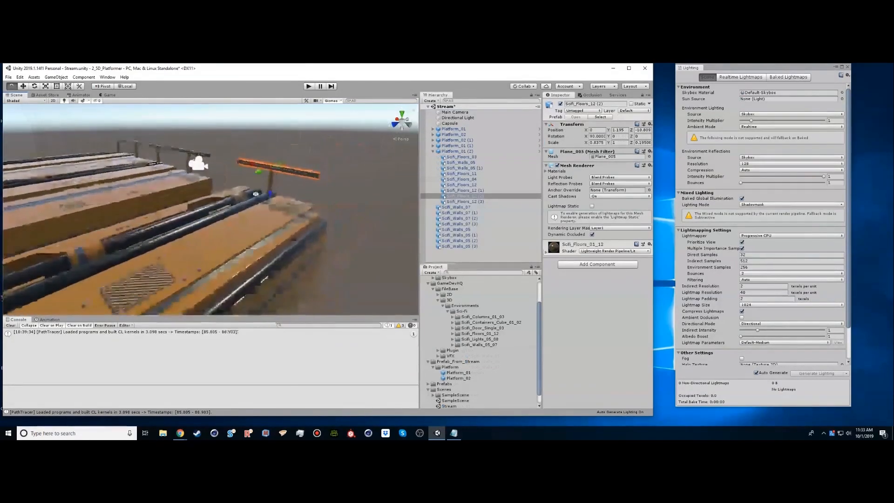
Duplicate the end railing's bar and post on Platform_01 (2) and move the copies clear of the platform.
{"action": "right_click_drag", "start_coordinate": [256, 194], "coordinate": [223, 205]}
{"action": "left_click", "coordinate": [331, 197], "text": "shift"}
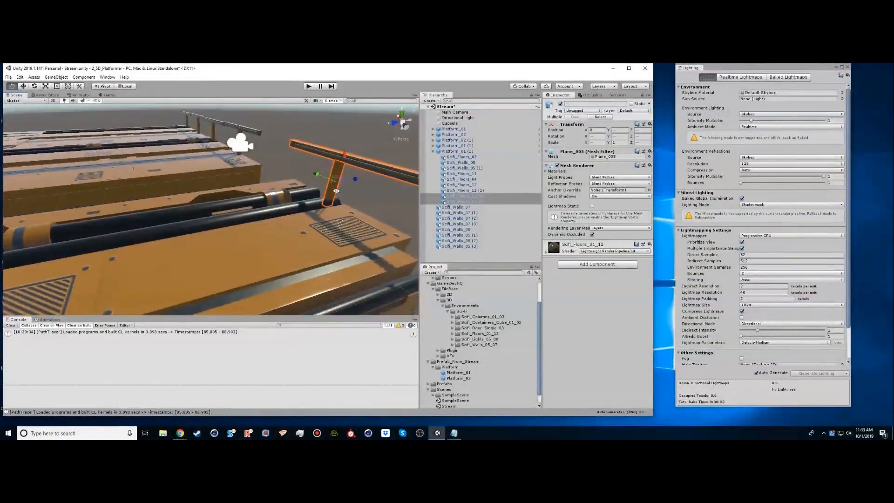
{"action": "scroll", "coordinate": [336, 191], "scroll_direction": "down", "scroll_amount": 5}
{"action": "key", "text": "e"}
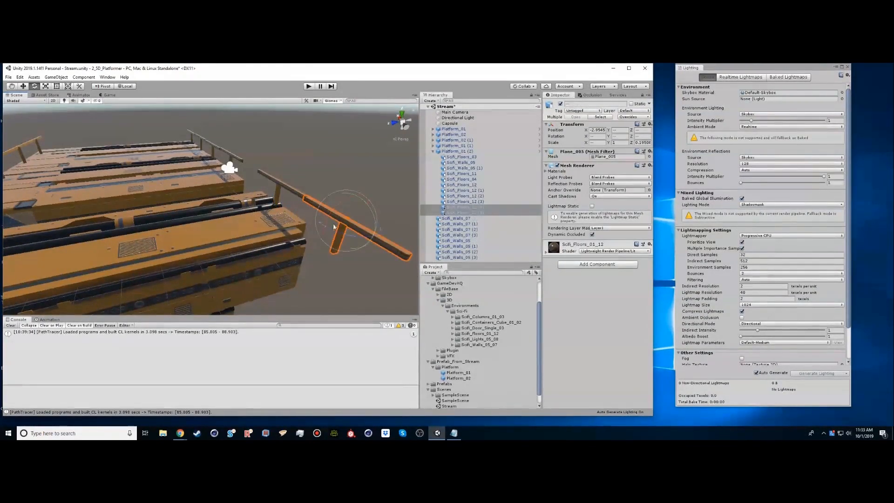
Rotate the duplicated railing bar 90 degrees on Z so it runs along the platform's outer side.
{"action": "left_click", "coordinate": [375, 247]}
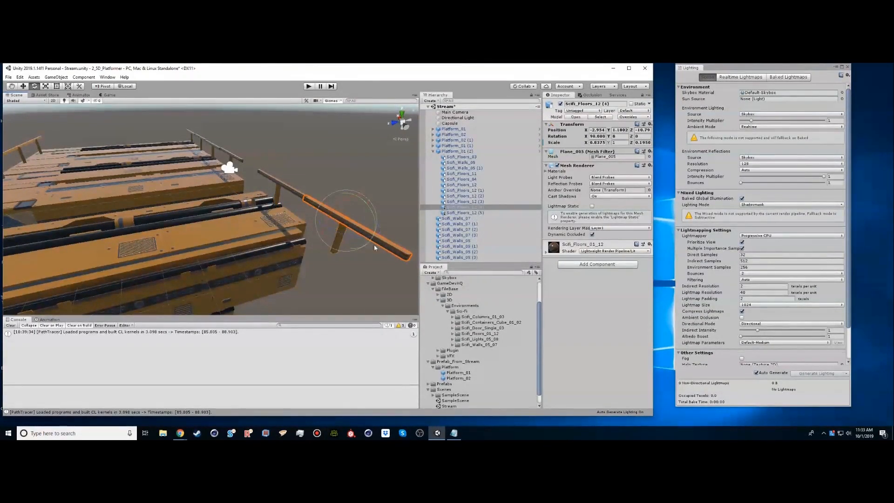
{"action": "left_click_drag", "start_coordinate": [357, 236], "coordinate": [249, 225]}
{"action": "left_click", "coordinate": [256, 229], "text": "shift"}
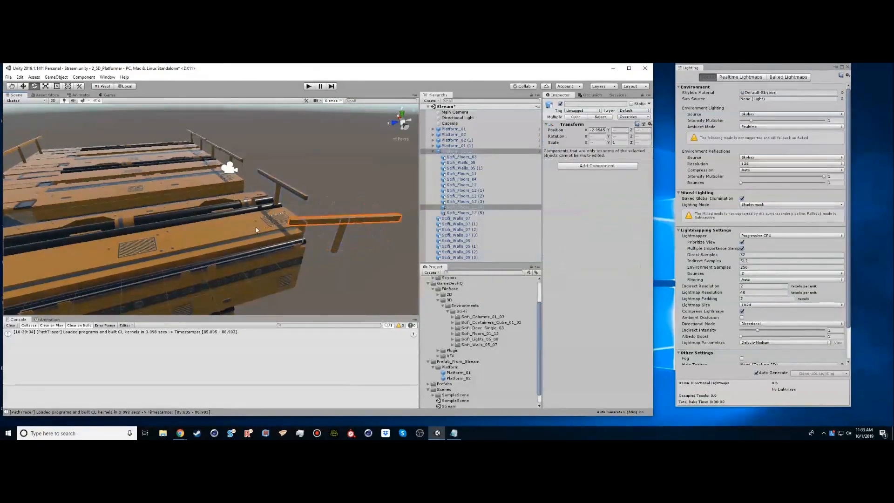
{"action": "left_click", "coordinate": [325, 223]}
{"action": "left_click_drag", "start_coordinate": [324, 228], "coordinate": [363, 252]}
Select the rotated bar together with its post and move both to the outer side edge of Platform_01 (2).
{"action": "key", "text": "w"}
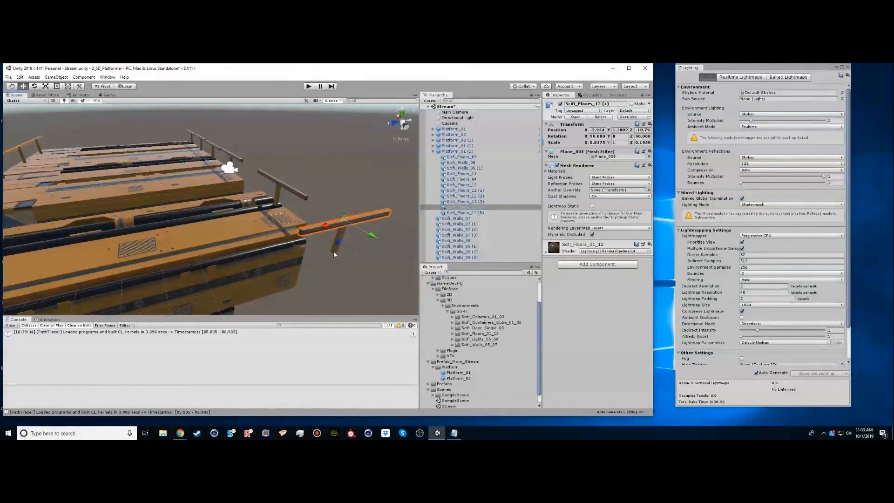
{"action": "left_click", "coordinate": [334, 253], "text": "shift"}
{"action": "left_click_drag", "start_coordinate": [361, 234], "coordinate": [345, 211]}
{"action": "left_click_drag", "start_coordinate": [279, 206], "coordinate": [396, 221]}
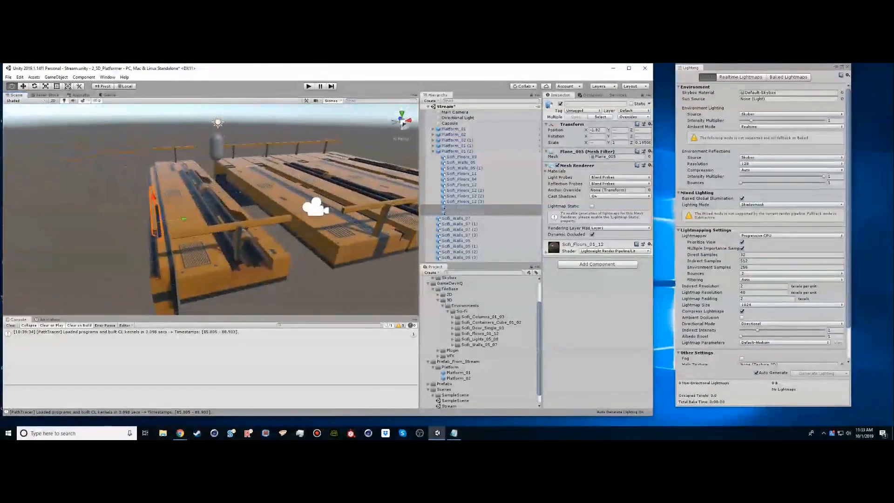
Duplicate the side bar and post twice, spacing the copies along the outer edge to complete the side railing.
{"action": "middle_click_drag", "start_coordinate": [204, 245], "coordinate": [221, 229]}
{"action": "left_click_drag", "start_coordinate": [173, 211], "coordinate": [111, 205]}
{"action": "left_click_drag", "start_coordinate": [212, 214], "coordinate": [317, 208]}
{"action": "key", "text": "ctrl+d"}
{"action": "key", "text": "ctrl+d"}
{"action": "left_click", "coordinate": [296, 272]}
{"action": "scroll", "coordinate": [317, 207], "scroll_direction": "down", "scroll_amount": 5}
{"action": "left_click_drag", "start_coordinate": [161, 235], "coordinate": [175, 206], "text": "alt"}
{"action": "middle_click_drag", "start_coordinate": [215, 219], "coordinate": [44, 219]}
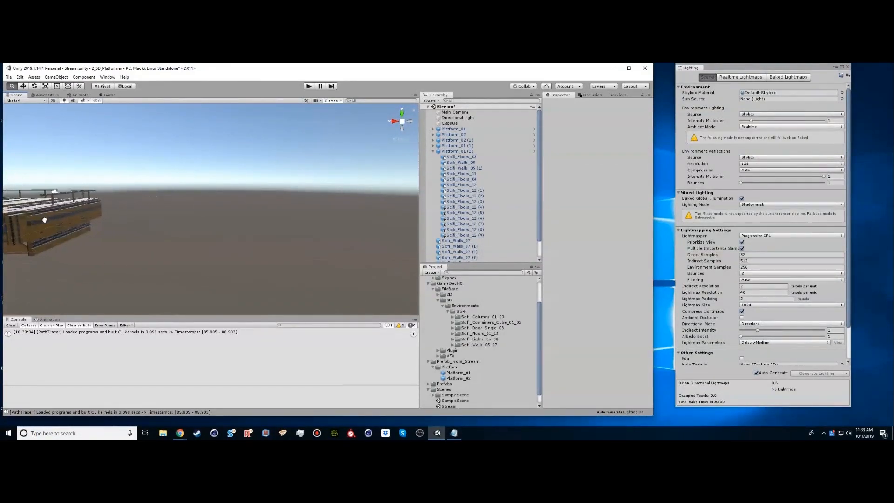
Create an empty object named Platform_R and reset its transform.
{"action": "left_click", "coordinate": [429, 100]}
{"action": "left_click", "coordinate": [446, 108]}
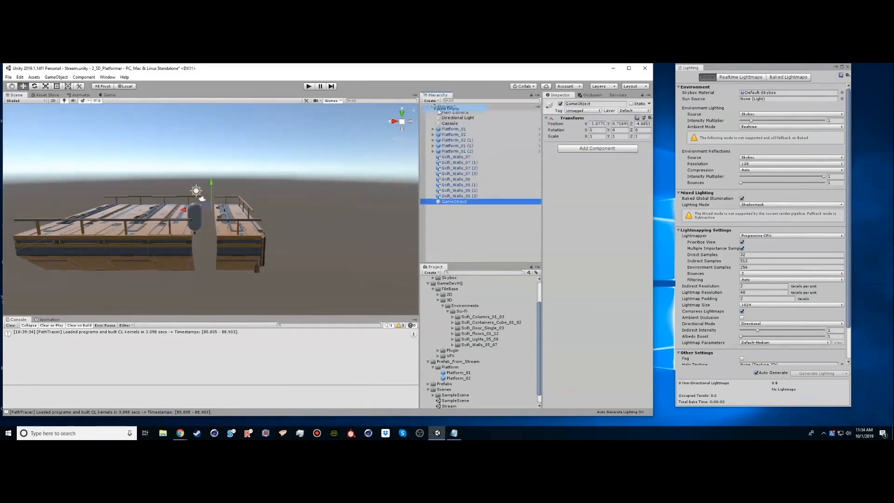
{"action": "left_click", "coordinate": [451, 203]}
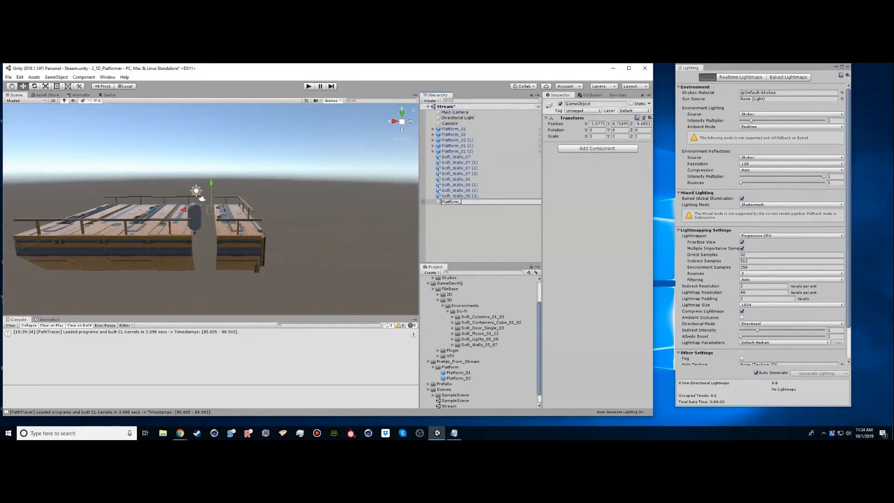
{"action": "key", "text": "Return"}
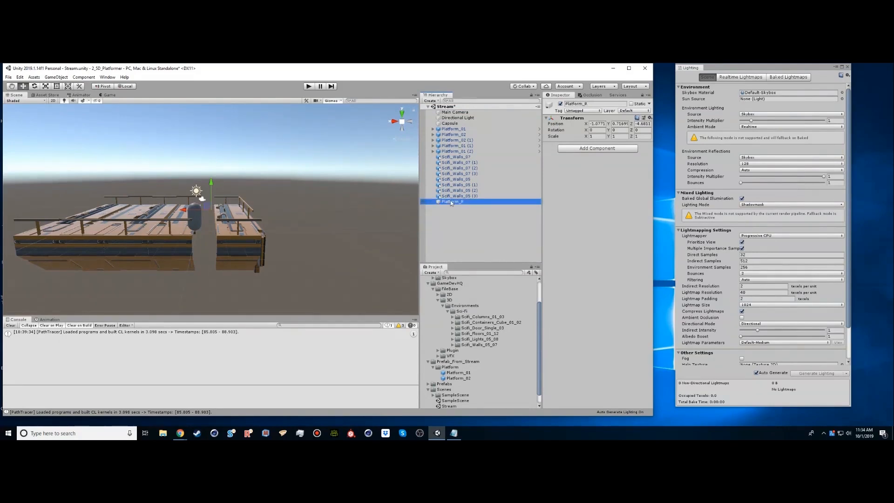
{"action": "left_click", "coordinate": [650, 117]}
{"action": "left_click", "coordinate": [659, 124]}
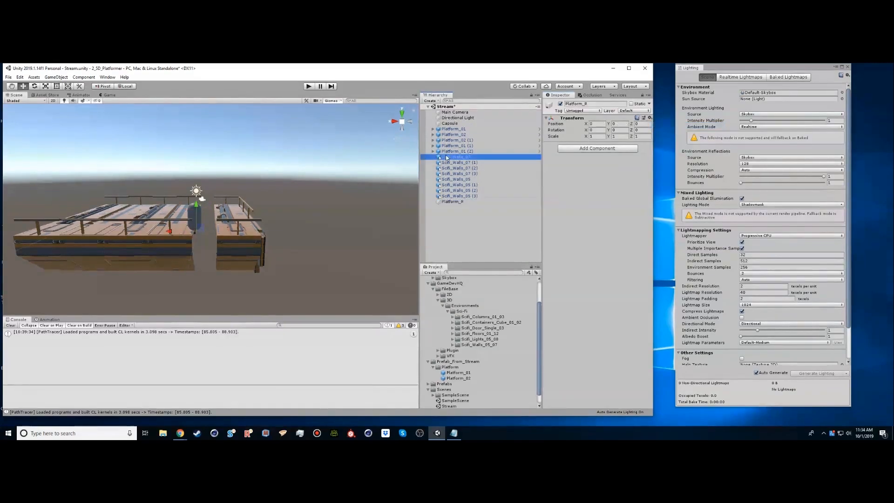
Parent all the Scifi_Walls_07 and Scifi_Walls_05 side pieces to Platform_R.
{"action": "left_click", "coordinate": [447, 157]}
{"action": "left_click", "coordinate": [461, 197], "text": "shift"}
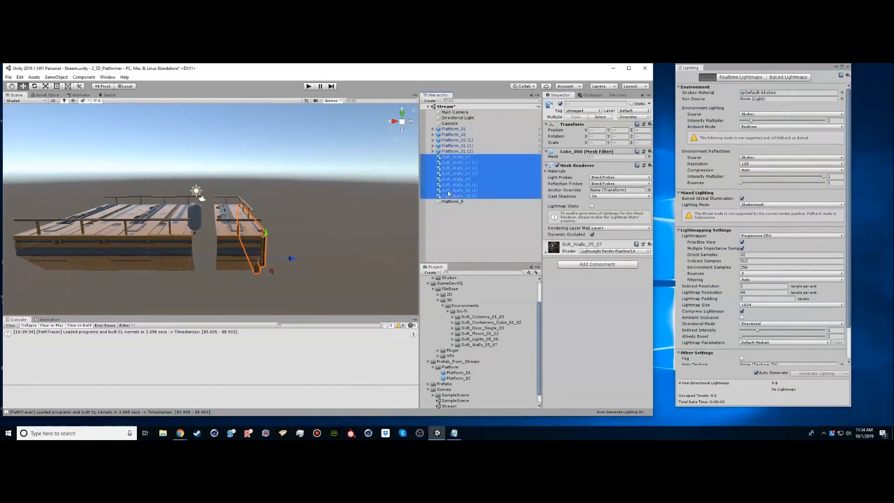
{"action": "left_click_drag", "start_coordinate": [454, 197], "coordinate": [453, 202]}
{"action": "left_click", "coordinate": [460, 159]}
{"action": "right_click_drag", "start_coordinate": [205, 234], "coordinate": [362, 237], "text": "alt"}
{"action": "middle_click_drag", "start_coordinate": [242, 280], "coordinate": [270, 215]}
Bring Platform_01 (2) into Platform_R alongside the side walls.
{"action": "left_click", "coordinate": [434, 157]}
{"action": "left_click", "coordinate": [457, 163]}
{"action": "left_click", "coordinate": [451, 202], "text": "shift"}
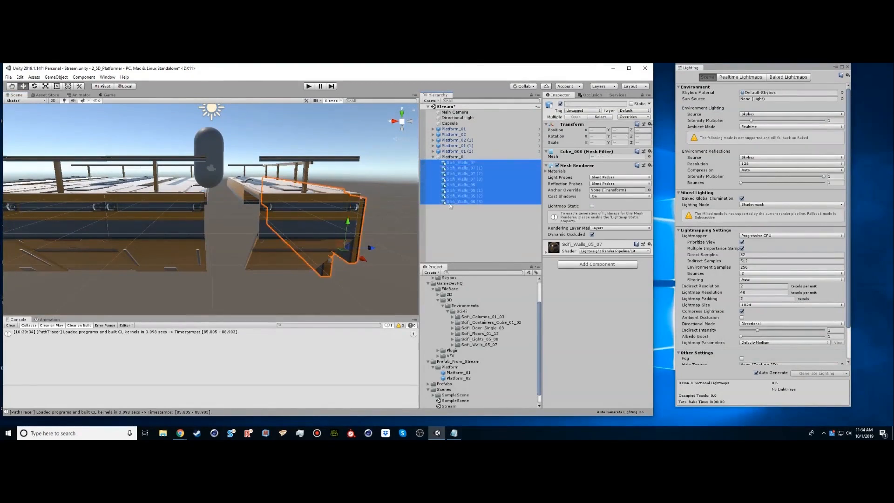
{"action": "left_click", "coordinate": [456, 152]}
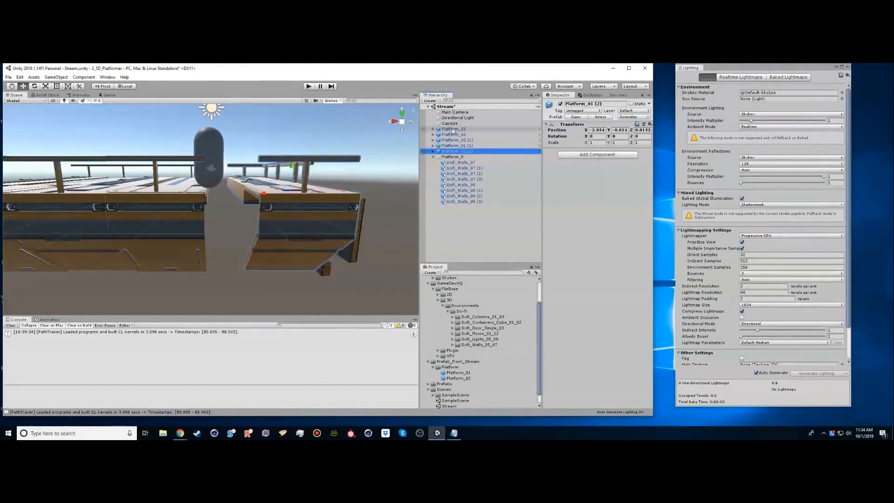
{"action": "left_click", "coordinate": [450, 134]}
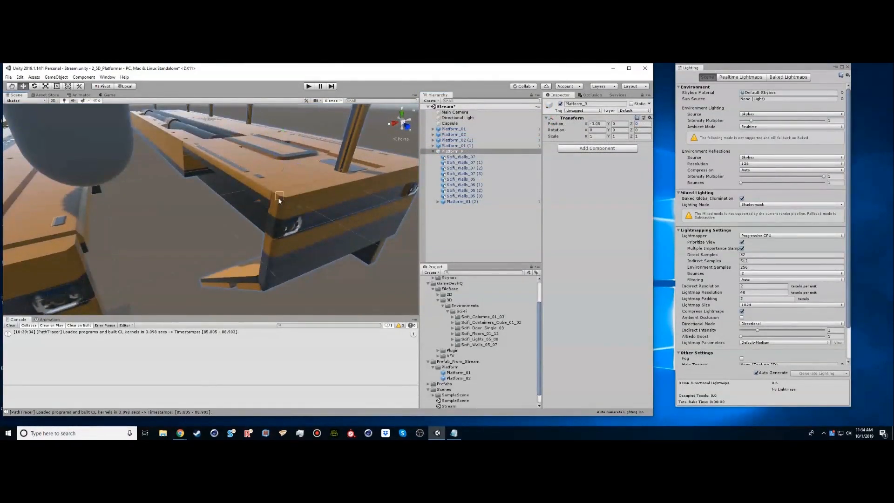
Snap the corner of Platform_R to the neighbouring platform's corner so the gap between them closes.
{"action": "left_click_drag", "start_coordinate": [280, 198], "coordinate": [78, 249]}
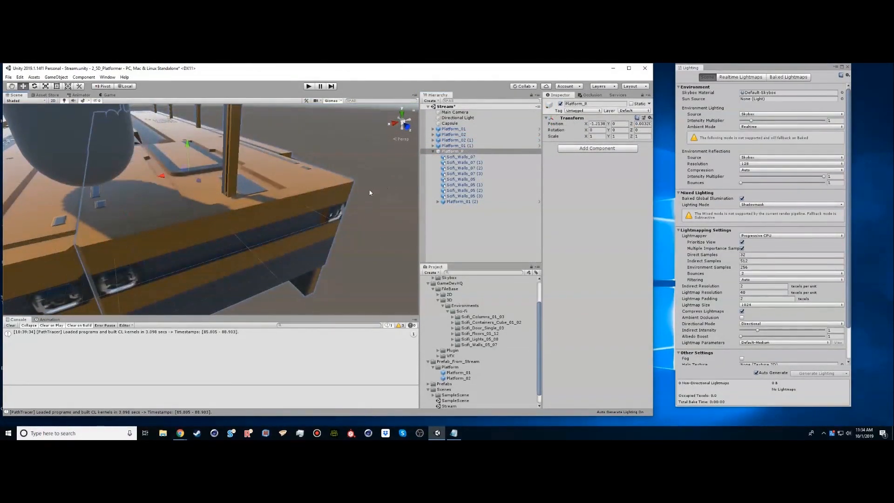
{"action": "left_click", "coordinate": [370, 193]}
{"action": "scroll", "coordinate": [370, 193], "scroll_direction": "down", "scroll_amount": 10}
{"action": "left_click_drag", "start_coordinate": [169, 207], "coordinate": [138, 205], "text": "alt"}
Duplicate Platform_R and rename the copy Platform_L.
{"action": "left_click", "coordinate": [433, 152]}
{"action": "left_click", "coordinate": [459, 152]}
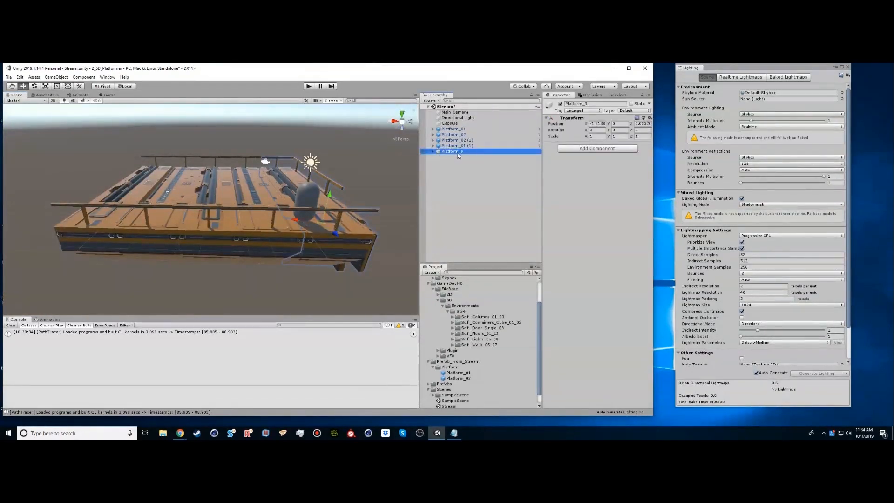
{"action": "key", "text": "ctrl+d"}
{"action": "left_click", "coordinate": [456, 157]}
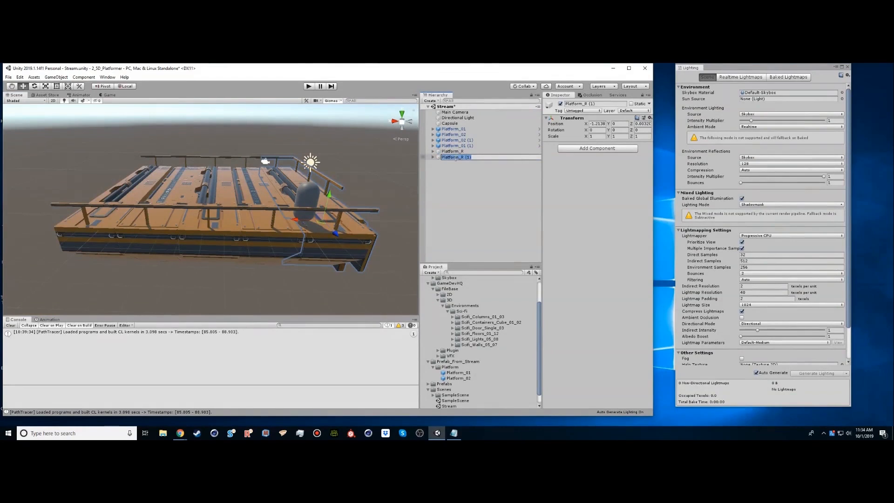
{"action": "type", "text": "Platform_L"}
{"action": "key", "text": "Return"}
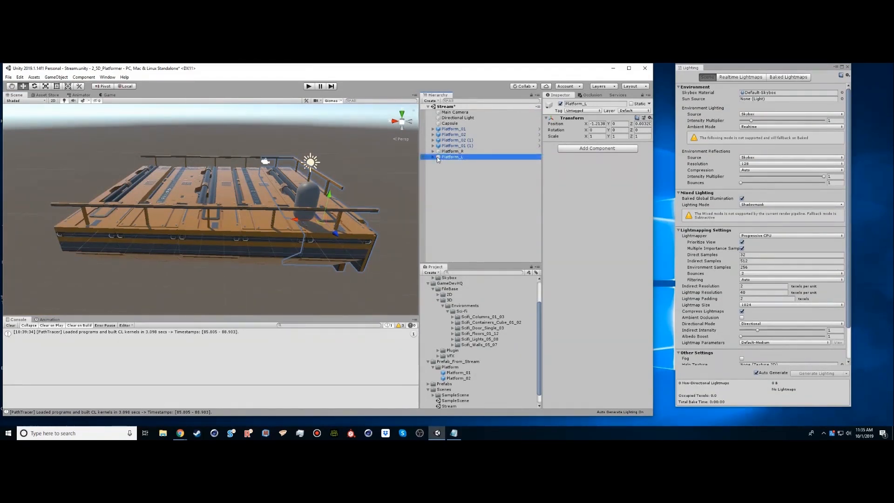
Mirror Platform_L by setting its X scale to -1.
{"action": "left_click", "coordinate": [433, 158]}
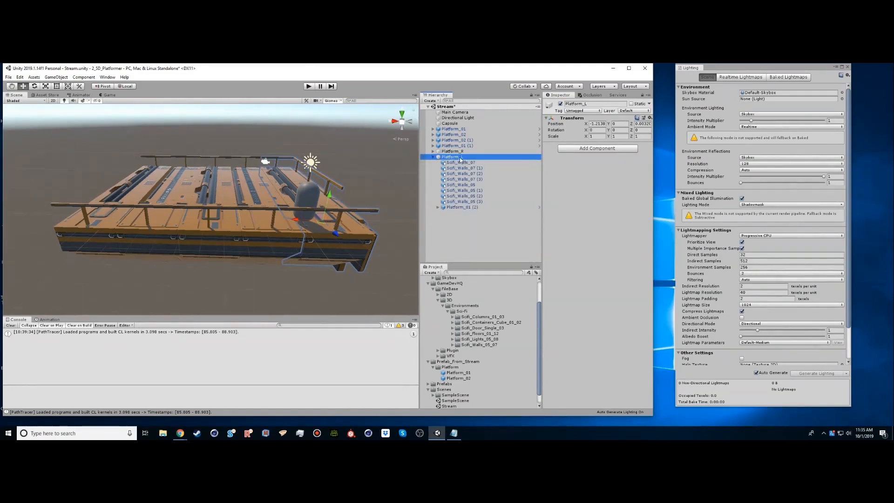
{"action": "left_click", "coordinate": [590, 137]}
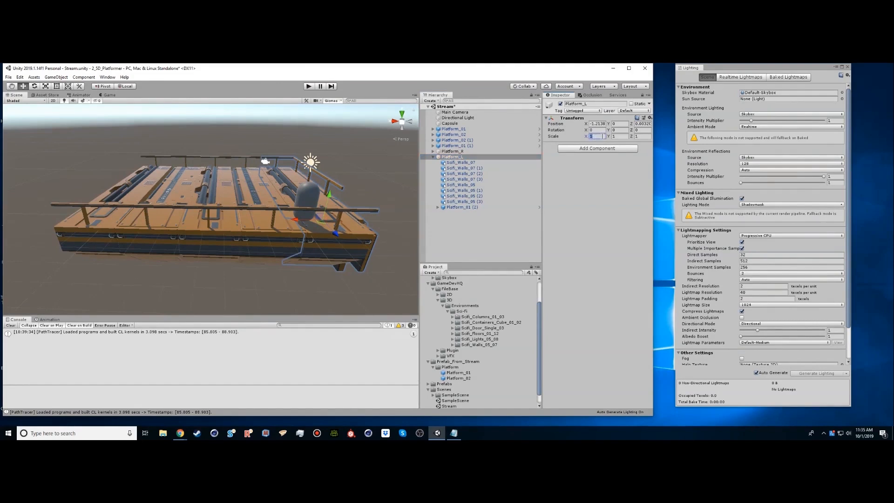
{"action": "type", "text": "-1"}
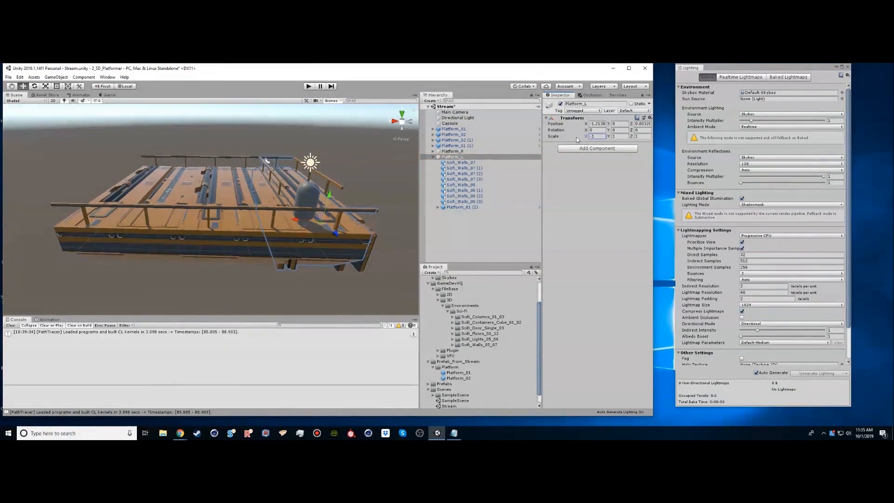
{"action": "left_click", "coordinate": [438, 157]}
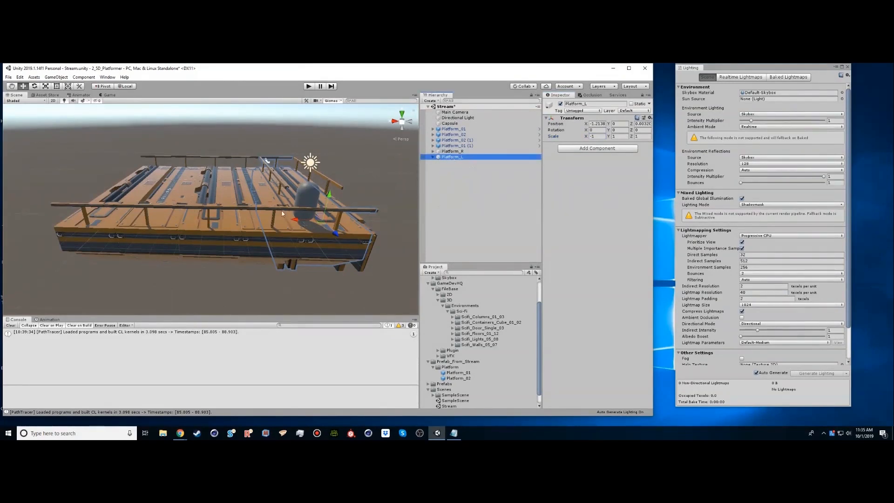
Move Platform_L along X to the opposite end of the platform row, close to the outermost platform.
{"action": "left_click_drag", "start_coordinate": [297, 221], "coordinate": [2, 219]}
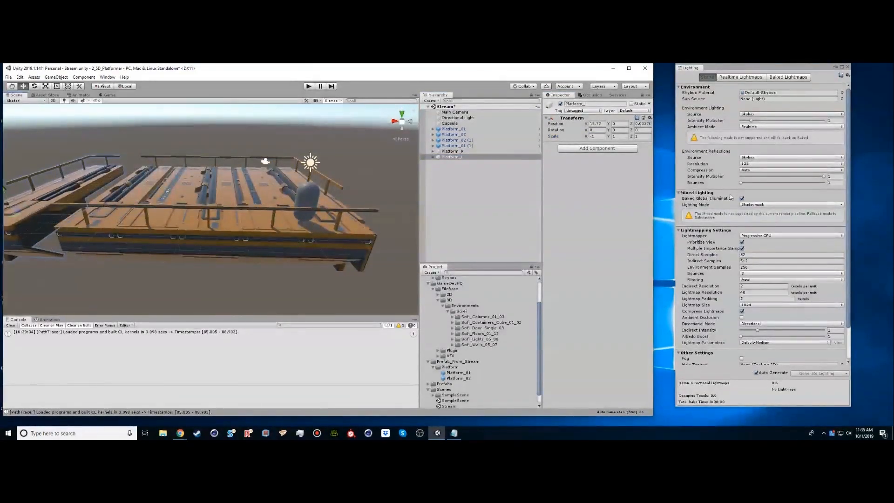
{"action": "middle_click_drag", "start_coordinate": [176, 191], "coordinate": [321, 197]}
{"action": "right_click_drag", "start_coordinate": [321, 198], "coordinate": [320, 252], "text": "alt"}
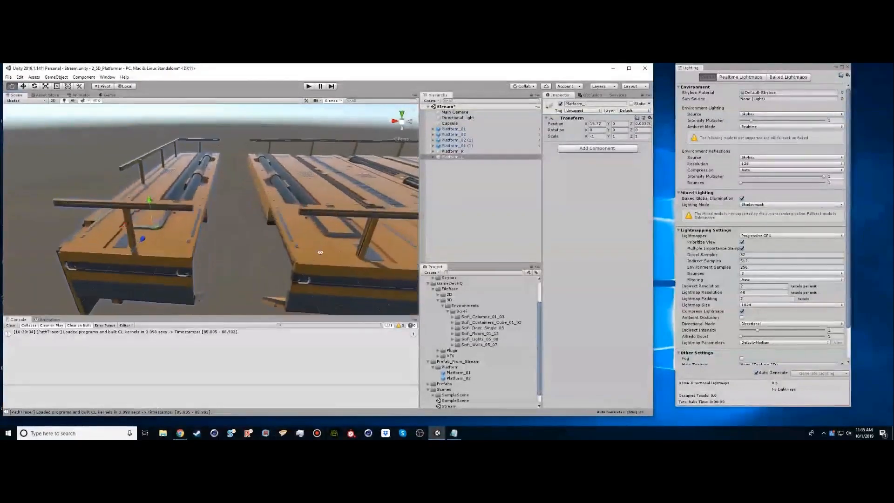
{"action": "left_click_drag", "start_coordinate": [320, 251], "coordinate": [316, 225], "text": "alt"}
{"action": "middle_click_drag", "start_coordinate": [317, 226], "coordinate": [325, 186]}
{"action": "right_click_drag", "start_coordinate": [326, 185], "coordinate": [270, 147], "text": "alt"}
{"action": "middle_click_drag", "start_coordinate": [270, 148], "coordinate": [154, 194]}
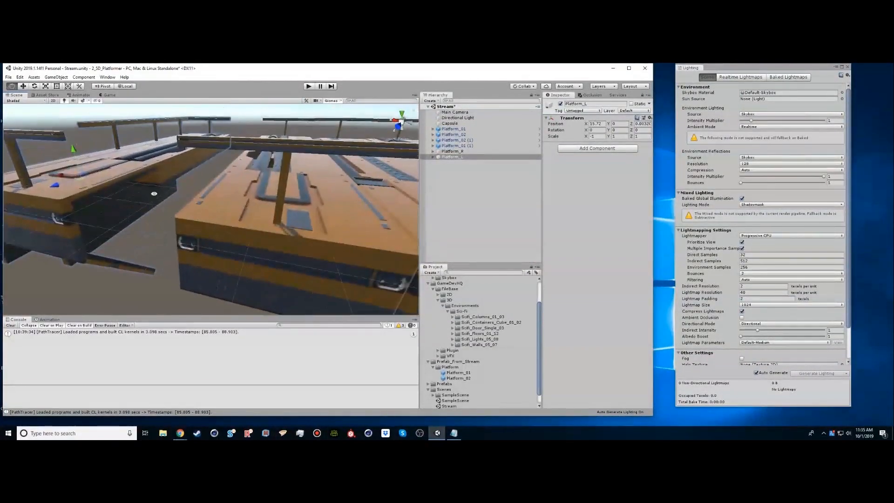
{"action": "left_click_drag", "start_coordinate": [61, 174], "coordinate": [118, 190]}
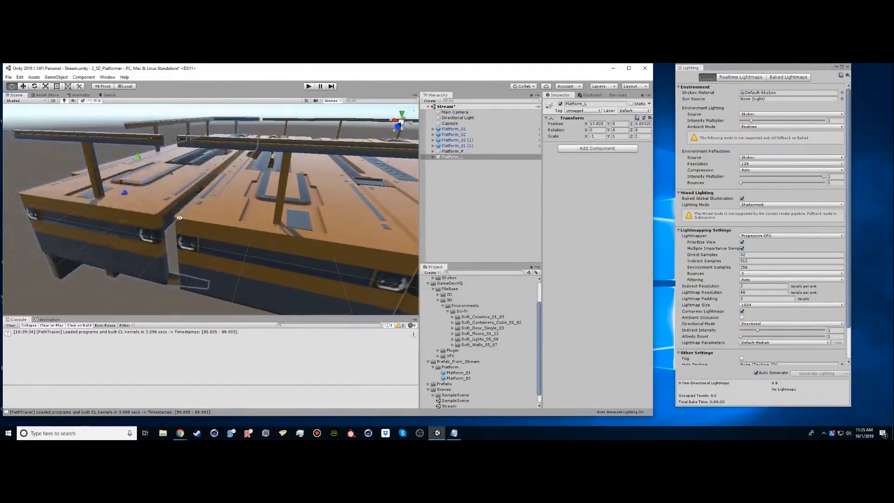
Snap the upper front corner of Platform_L to the matching corner of the adjacent platform.
{"action": "right_click_drag", "start_coordinate": [180, 218], "coordinate": [187, 204], "text": "alt"}
{"action": "left_click_drag", "start_coordinate": [188, 204], "coordinate": [172, 214], "text": "alt"}
{"action": "middle_click_drag", "start_coordinate": [172, 214], "coordinate": [239, 229]}
{"action": "right_click_drag", "start_coordinate": [240, 230], "coordinate": [315, 240], "text": "alt"}
{"action": "middle_click_drag", "start_coordinate": [315, 240], "coordinate": [286, 231]}
{"action": "right_click_drag", "start_coordinate": [286, 231], "coordinate": [233, 228], "text": "alt"}
{"action": "middle_click_drag", "start_coordinate": [234, 228], "coordinate": [192, 218]}
{"action": "left_click_drag", "start_coordinate": [195, 219], "coordinate": [229, 221]}
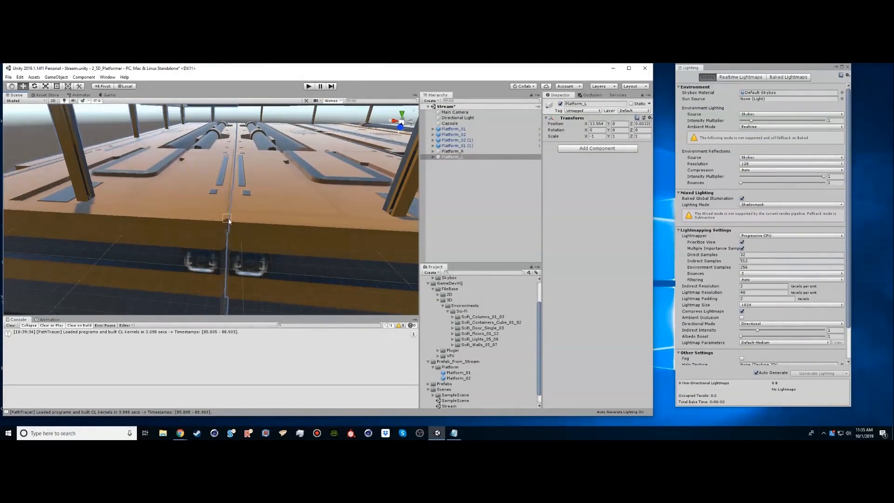
{"action": "scroll", "coordinate": [297, 215], "scroll_direction": "down", "scroll_amount": 10}
Save Platform_R and Platform_L as prefabs in the Platform folder under Prefab_From_Stream.
{"action": "left_click", "coordinate": [459, 197]}
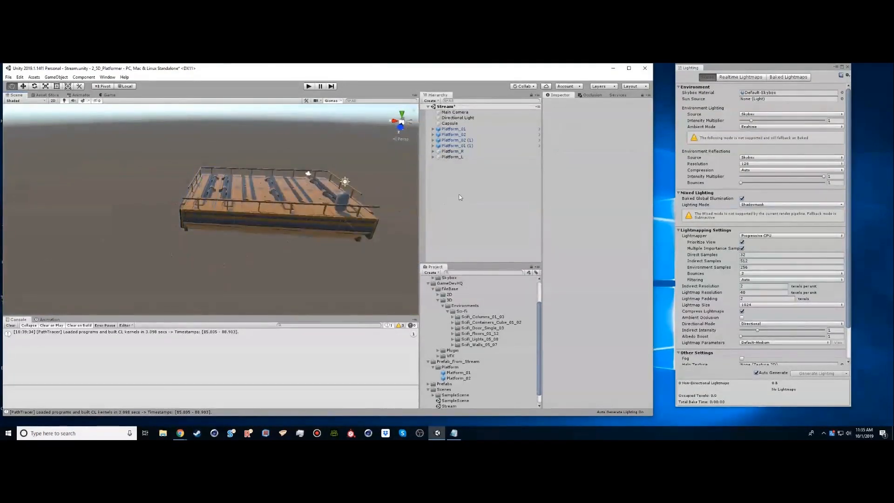
{"action": "scroll", "coordinate": [461, 368], "scroll_direction": "down", "scroll_amount": 1}
{"action": "left_click_drag", "start_coordinate": [450, 152], "coordinate": [456, 364]}
{"action": "left_click_drag", "start_coordinate": [454, 157], "coordinate": [458, 364]}
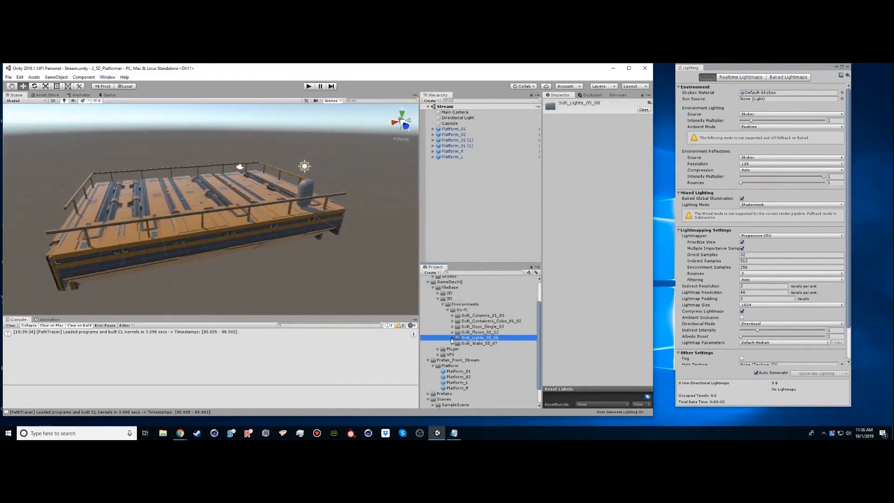
Add the Scifi_Lights_06 model from the Scifi_Lights_05_08 assets to the scene as a child of Platform_01.
{"action": "left_click", "coordinate": [453, 338]}
{"action": "left_click", "coordinate": [480, 349]}
{"action": "left_click", "coordinate": [482, 354]}
{"action": "left_click", "coordinate": [483, 360]}
{"action": "left_click", "coordinate": [485, 366]}
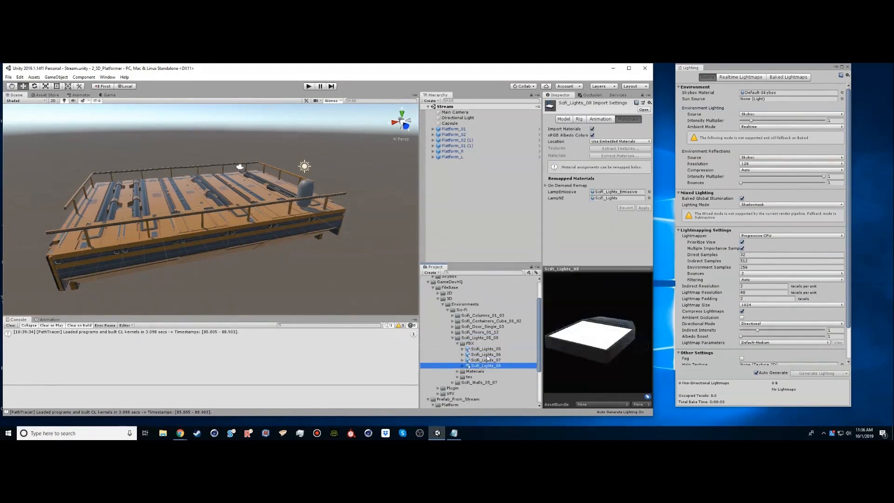
{"action": "left_click", "coordinate": [490, 355]}
{"action": "left_click_drag", "start_coordinate": [491, 357], "coordinate": [477, 192]}
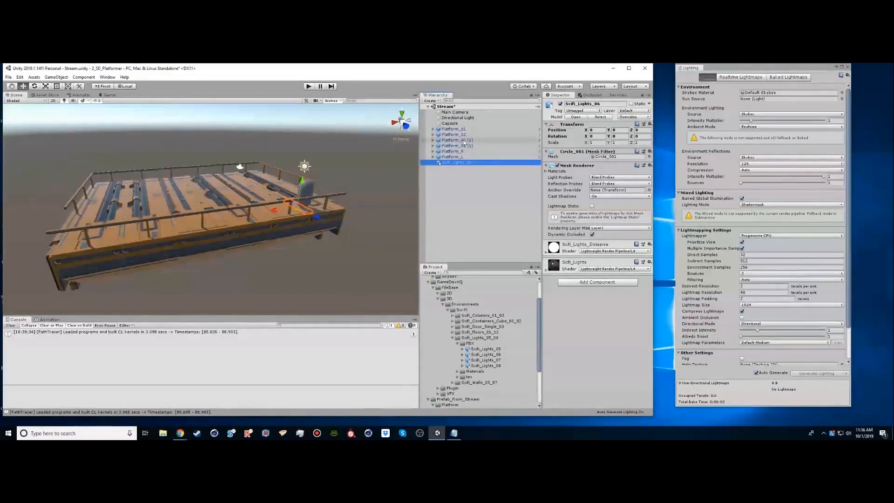
{"action": "left_click", "coordinate": [454, 129]}
{"action": "left_click_drag", "start_coordinate": [452, 163], "coordinate": [454, 129]}
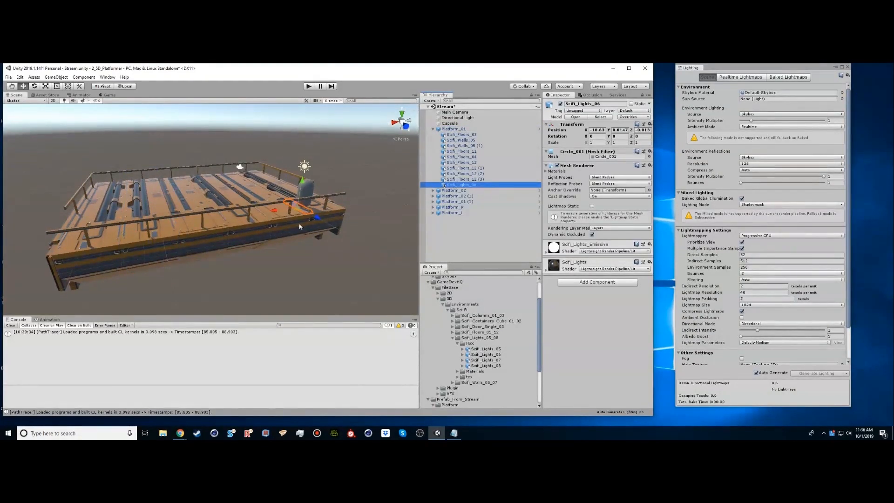
Move Scifi_Lights_06 in front of Platform_01's front side and rotate it 90 degrees on Y.
{"action": "left_click_drag", "start_coordinate": [274, 210], "coordinate": [154, 269]}
{"action": "left_click", "coordinate": [451, 129]}
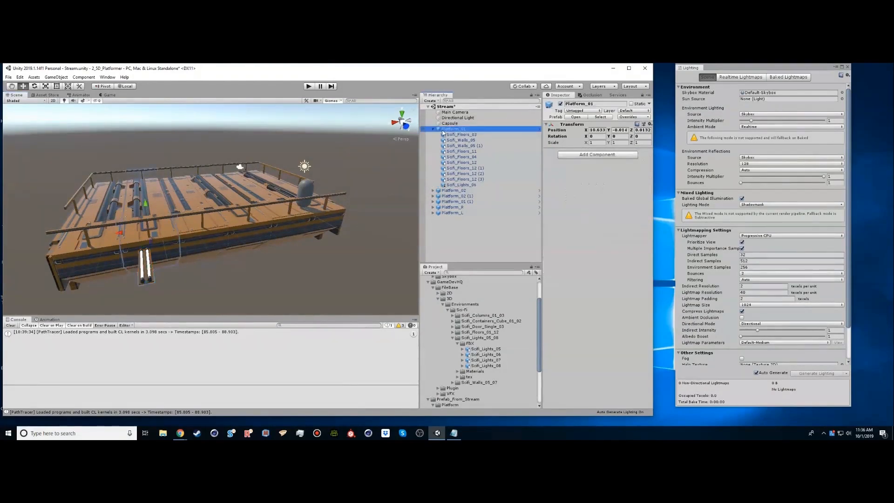
{"action": "left_click", "coordinate": [462, 186]}
{"action": "key", "text": "e"}
{"action": "left_click_drag", "start_coordinate": [155, 283], "coordinate": [74, 284]}
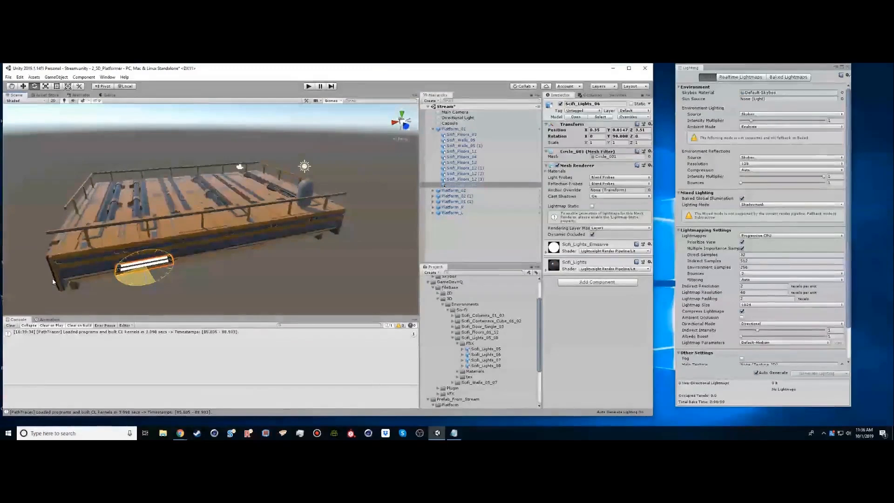
Rotate Scifi_Lights_06 to 135 degrees on Z and seat it against the middle of Platform_01's sloped lower front side.
{"action": "left_click_drag", "start_coordinate": [151, 282], "coordinate": [208, 381], "text": "ctrl"}
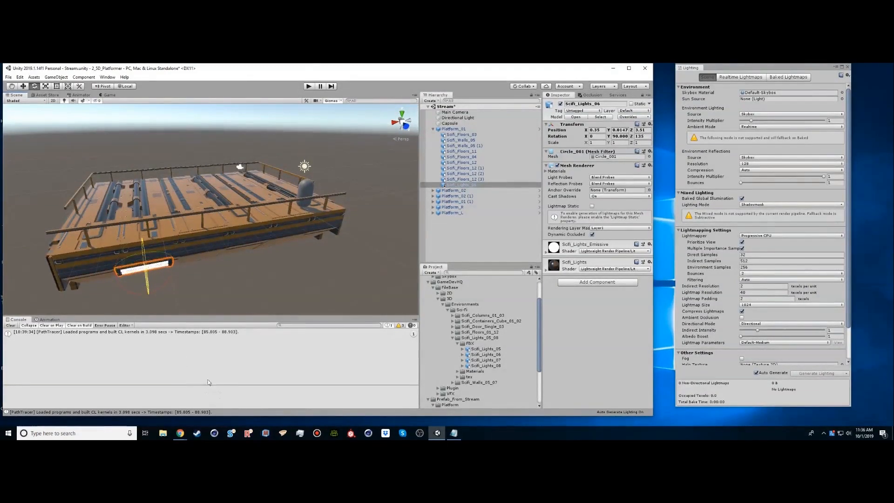
{"action": "left_click_drag", "start_coordinate": [186, 280], "coordinate": [153, 213], "text": "alt"}
{"action": "key", "text": "w"}
{"action": "left_click_drag", "start_coordinate": [125, 185], "coordinate": [146, 220]}
{"action": "key", "text": "f"}
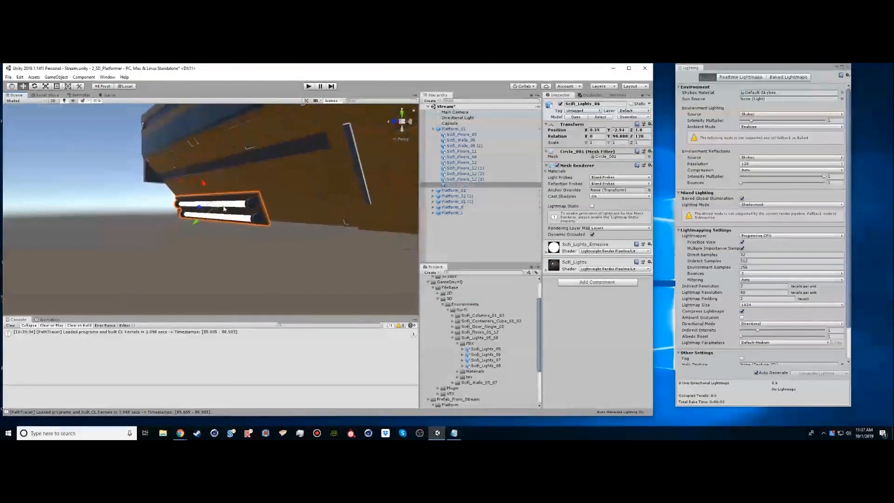
{"action": "key", "text": "e"}
{"action": "left_click_drag", "start_coordinate": [194, 198], "coordinate": [256, 194]}
{"action": "key", "text": "w"}
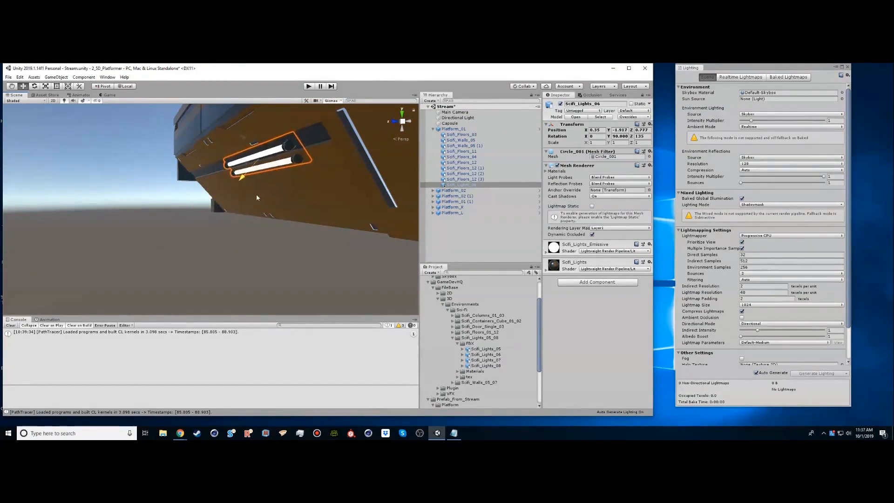
{"action": "left_click_drag", "start_coordinate": [240, 138], "coordinate": [364, 170]}
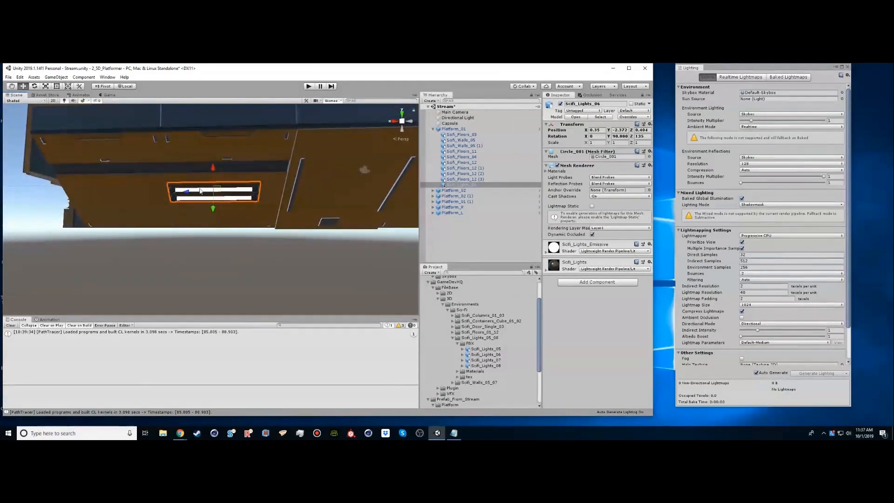
{"action": "left_click_drag", "start_coordinate": [189, 193], "coordinate": [219, 197]}
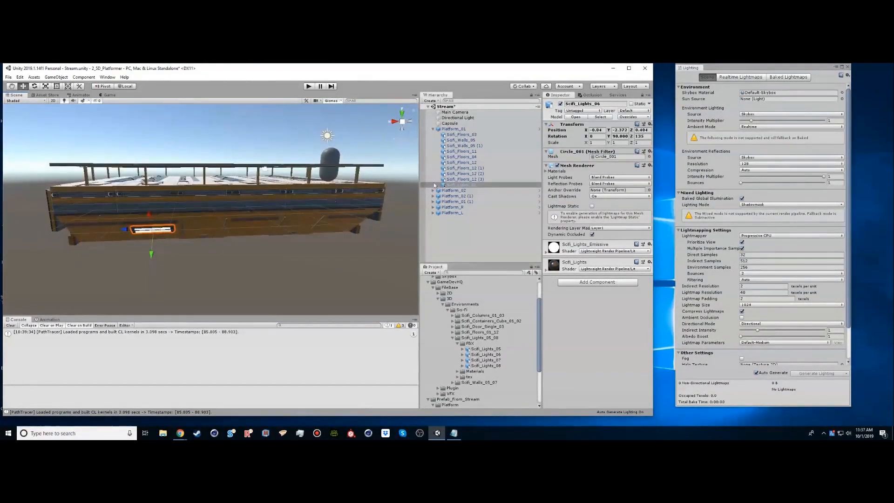
Apply all overrides of Platform_01, including the added Scifi_Lights_06, to its prefab.
{"action": "left_click", "coordinate": [451, 129]}
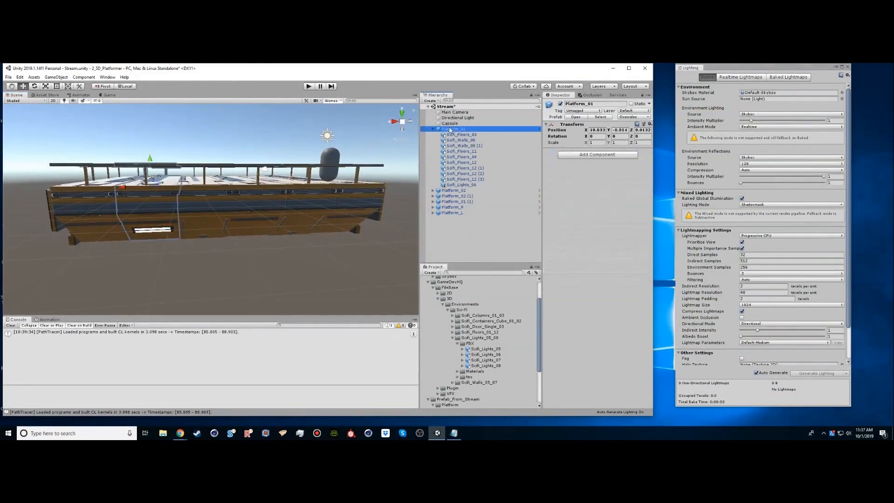
{"action": "left_click", "coordinate": [629, 116]}
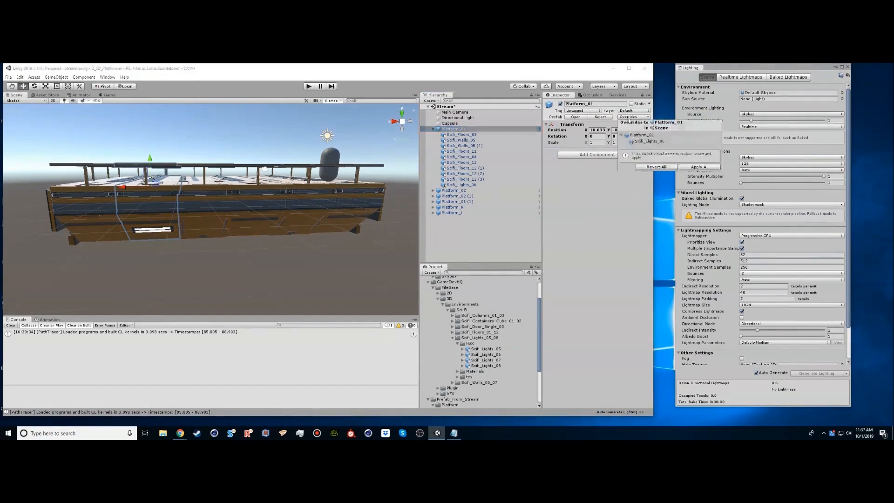
{"action": "left_click", "coordinate": [693, 170]}
Inspect the placement of the lights along the front side of the assembled platform sections.
{"action": "scroll", "coordinate": [237, 215], "scroll_direction": "down", "scroll_amount": 3, "text": "alt"}
{"action": "left_click_drag", "start_coordinate": [208, 212], "coordinate": [148, 205], "text": "alt"}
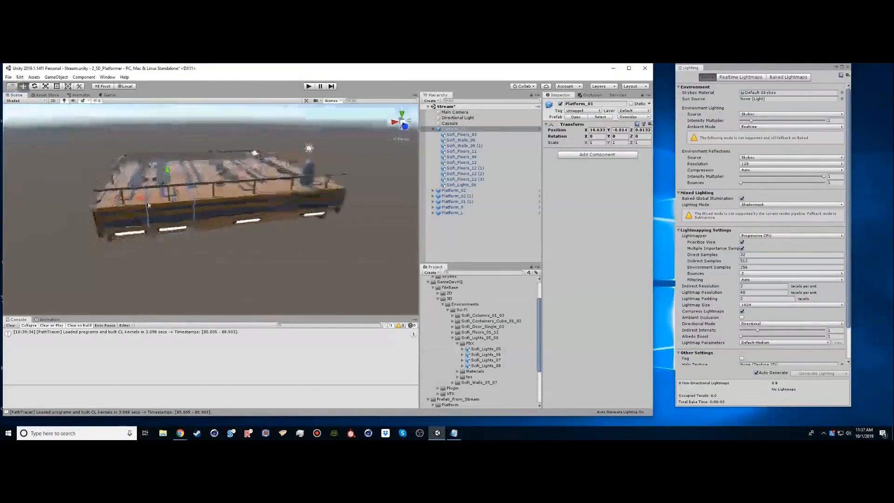
{"action": "left_click_drag", "start_coordinate": [206, 212], "coordinate": [176, 200], "text": "alt"}
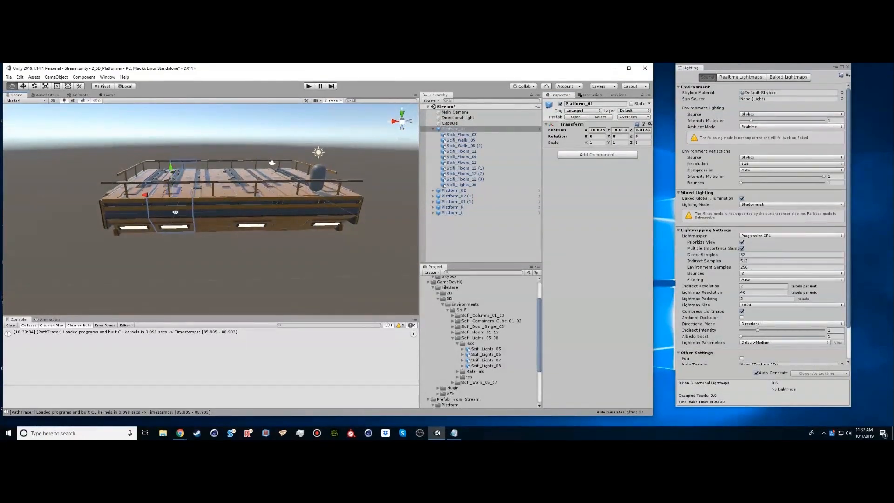
{"action": "middle_click_drag", "start_coordinate": [175, 212], "coordinate": [259, 216], "text": "alt"}
{"action": "right_click_drag", "start_coordinate": [210, 200], "coordinate": [329, 223], "text": "alt"}
{"action": "middle_click_drag", "start_coordinate": [330, 224], "coordinate": [279, 220], "text": "alt"}
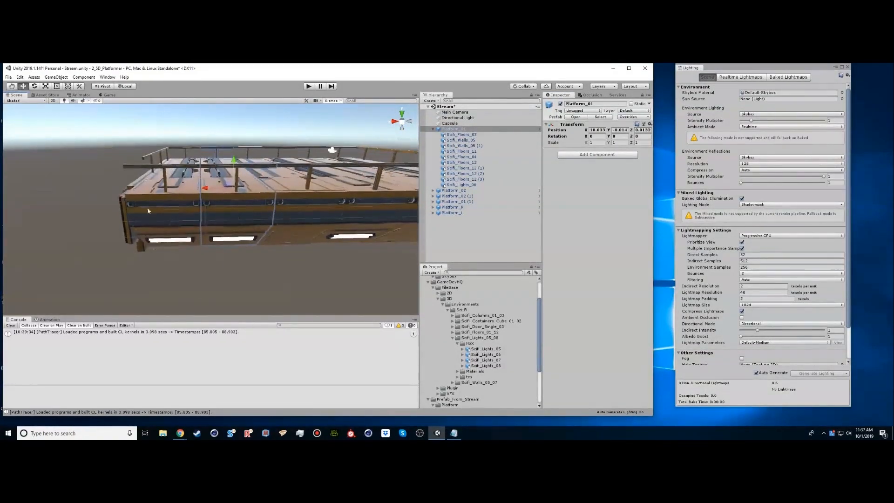
{"action": "left_click_drag", "start_coordinate": [167, 209], "coordinate": [287, 214], "text": "alt"}
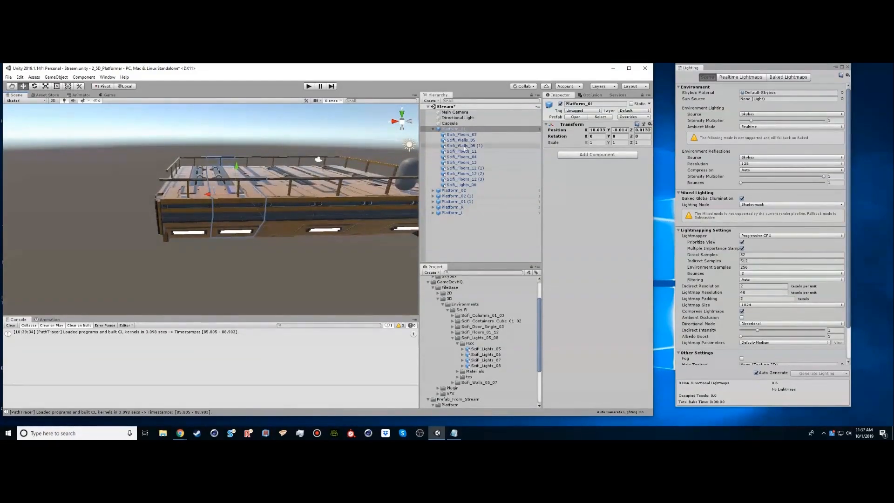
Collapse Platform_01 in the hierarchy and delete it from the scene.
{"action": "left_click", "coordinate": [433, 129]}
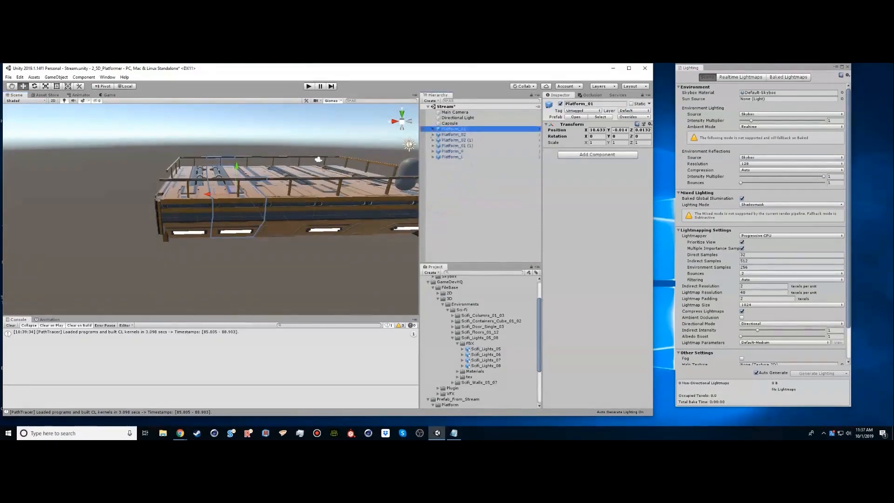
{"action": "left_click", "coordinate": [452, 151]}
{"action": "left_click", "coordinate": [453, 157]}
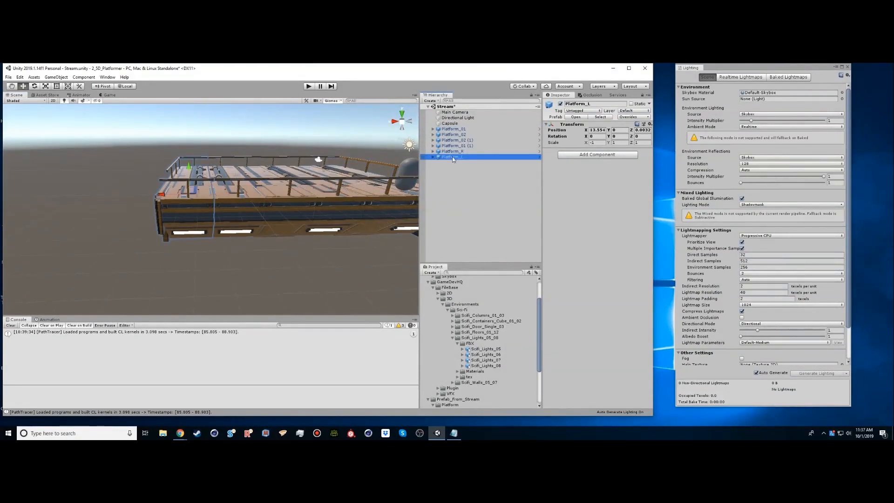
{"action": "left_click", "coordinate": [455, 146]}
{"action": "left_click", "coordinate": [455, 140]}
{"action": "left_click", "coordinate": [455, 135]}
{"action": "left_click", "coordinate": [456, 129]}
{"action": "right_click", "coordinate": [457, 131]}
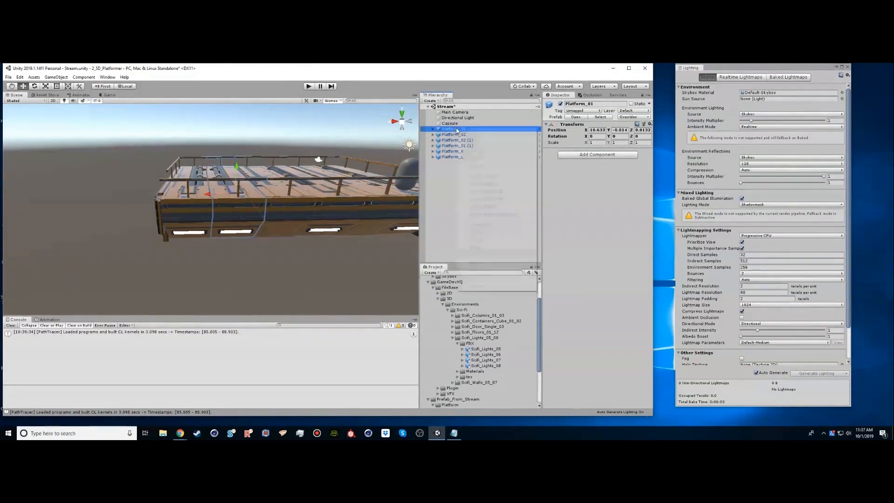
{"action": "left_click", "coordinate": [490, 166]}
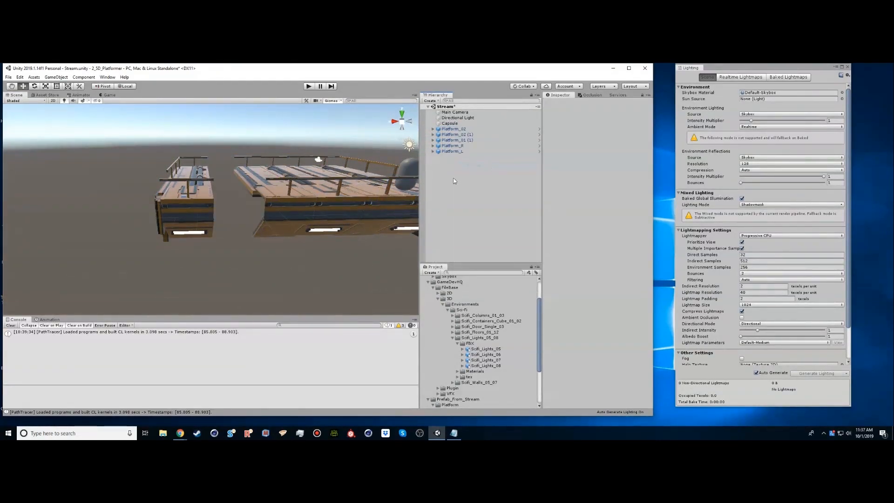
Move Platform_L along X to about 10.577, closing the gap to the neighbouring platform section.
{"action": "left_click", "coordinate": [451, 152]}
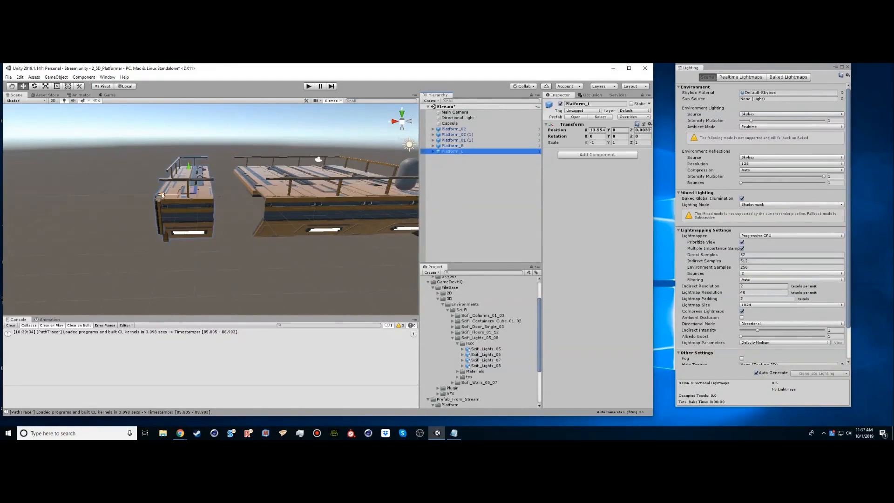
{"action": "left_click_drag", "start_coordinate": [163, 195], "coordinate": [201, 195]}
{"action": "left_click_drag", "start_coordinate": [270, 204], "coordinate": [347, 224], "text": "alt"}
{"action": "right_click_drag", "start_coordinate": [347, 224], "coordinate": [353, 272], "text": "alt"}
{"action": "left_click_drag", "start_coordinate": [354, 271], "coordinate": [238, 264], "text": "alt"}
{"action": "right_click_drag", "start_coordinate": [238, 265], "coordinate": [279, 274], "text": "alt"}
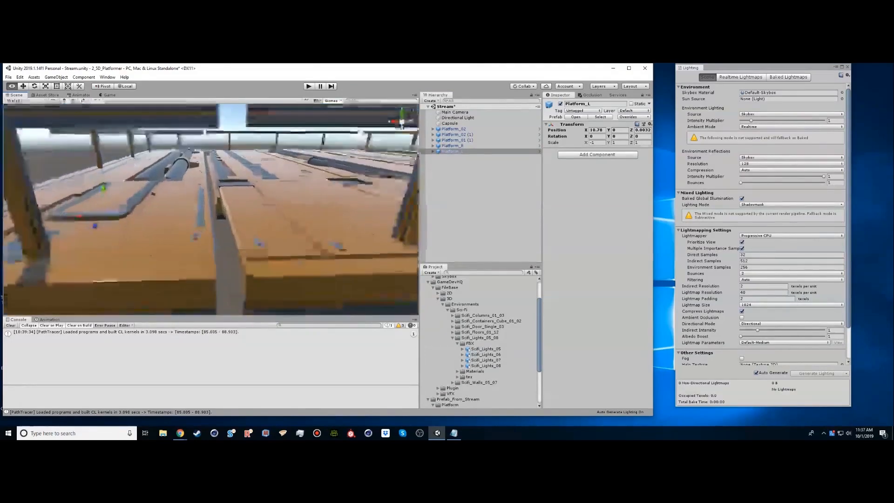
{"action": "mouse_move", "coordinate": [218, 281]}
{"action": "left_mouse_down", "text": "alt"}
{"action": "mouse_move", "coordinate": [200, 289]}
{"action": "mouse_move", "coordinate": [233, 285]}
{"action": "left_mouse_up", "text": "alt"}
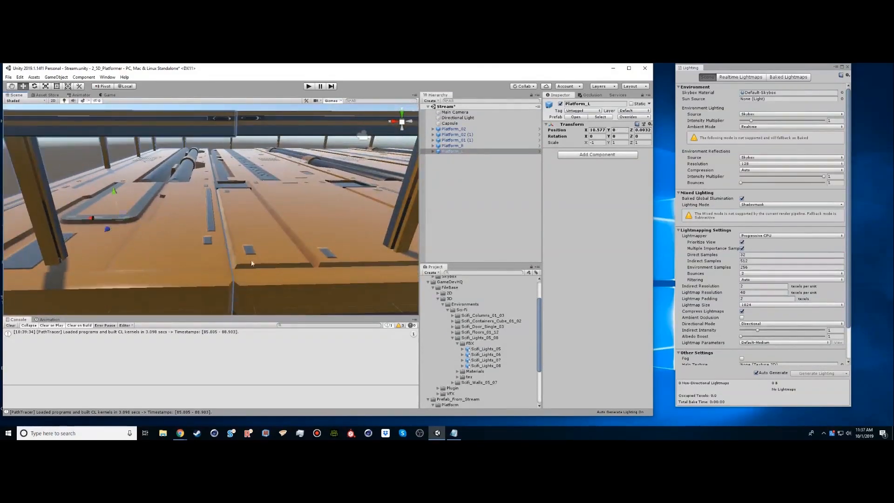
{"action": "right_click_drag", "start_coordinate": [252, 263], "coordinate": [110, 246], "text": "alt"}
{"action": "left_click", "coordinate": [110, 245]}
{"action": "left_click_drag", "start_coordinate": [252, 246], "coordinate": [284, 207], "text": "alt"}
{"action": "right_click_drag", "start_coordinate": [284, 208], "coordinate": [273, 205], "text": "alt"}
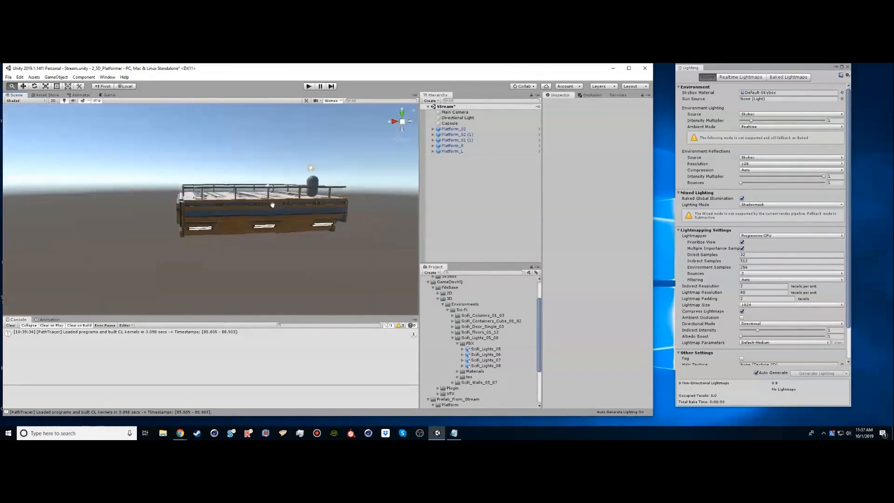
{"action": "left_click_drag", "start_coordinate": [272, 205], "coordinate": [199, 241], "text": "alt"}
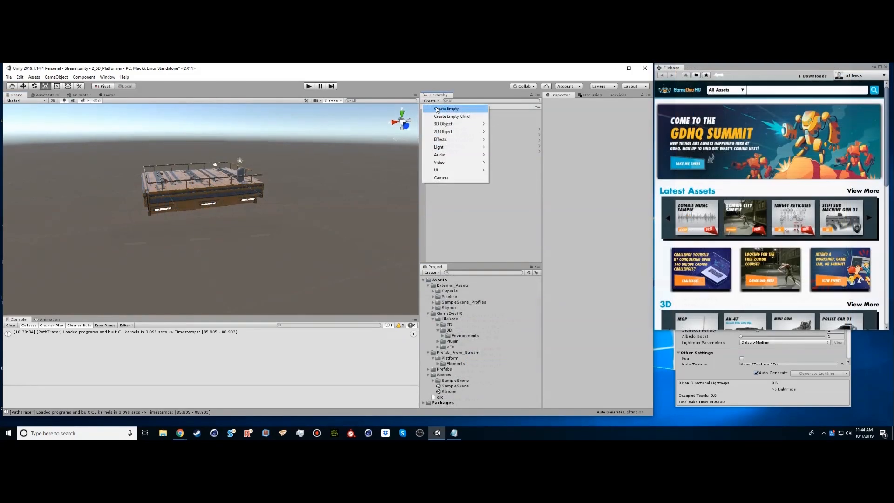
Create an empty object named Platform_Small with a reset transform and place it above Platform_02 in the hierarchy.
{"action": "left_click", "coordinate": [442, 107]}
{"action": "left_click", "coordinate": [456, 159]}
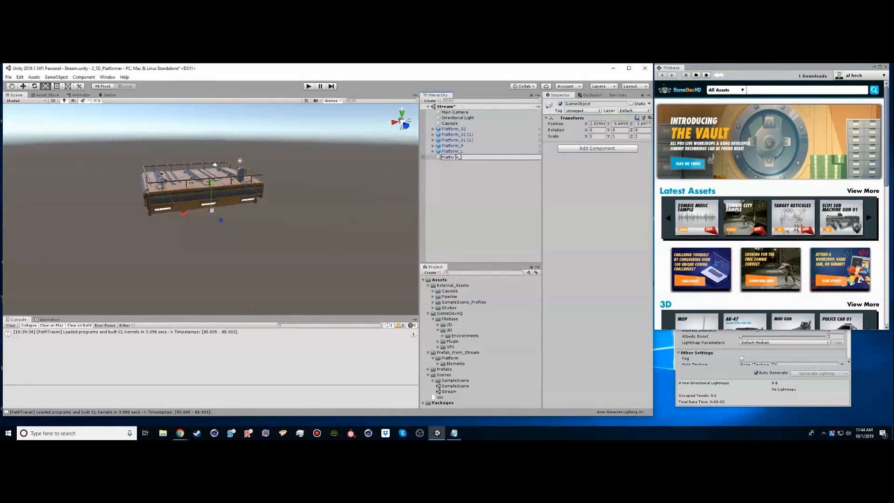
{"action": "type", "text": "Platform_Small"}
{"action": "key", "text": "Return"}
{"action": "left_click", "coordinate": [650, 118]}
{"action": "left_click", "coordinate": [666, 124]}
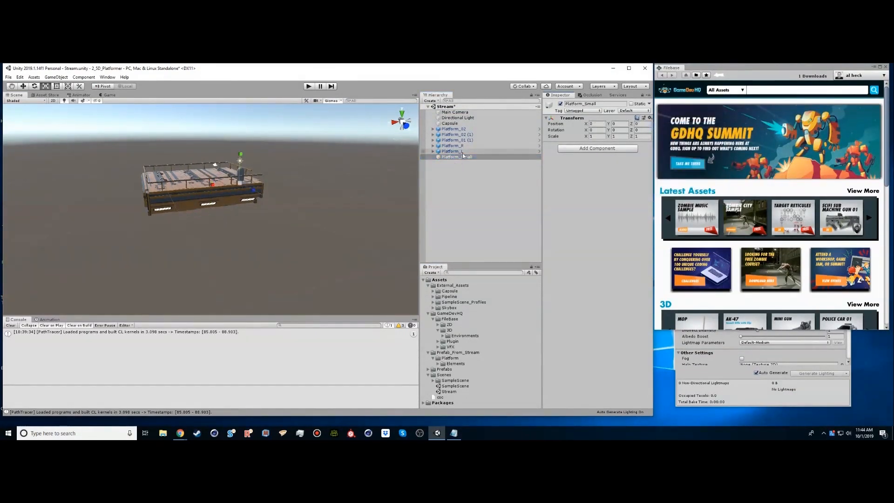
{"action": "left_click_drag", "start_coordinate": [463, 156], "coordinate": [451, 131]}
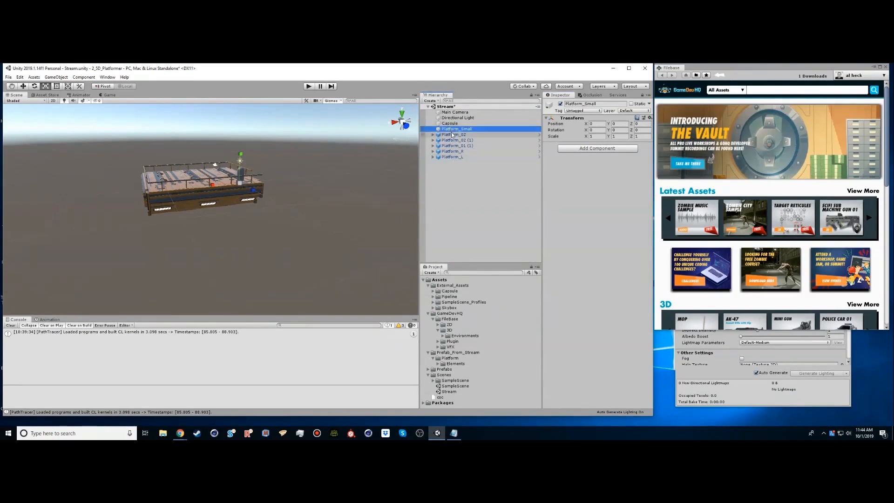
Move all five platform sections together along X to centre them around the origin of Platform_Small.
{"action": "left_click", "coordinate": [452, 134]}
{"action": "left_click", "coordinate": [452, 156], "text": "shift"}
{"action": "key", "text": "e"}
{"action": "key", "text": "w"}
{"action": "left_click_drag", "start_coordinate": [157, 199], "coordinate": [196, 196]}
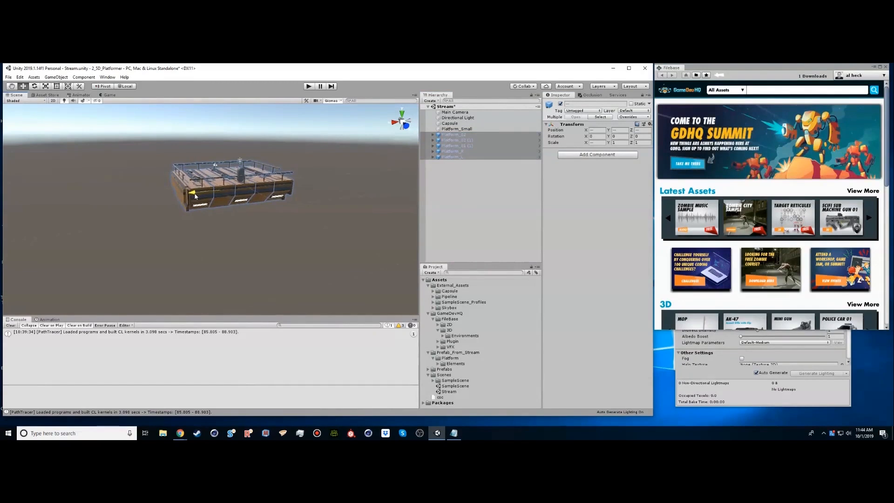
Parent the five platform sections to Platform_Small and save it as a prefab in the Platform folder.
{"action": "left_click_drag", "start_coordinate": [465, 134], "coordinate": [454, 131]}
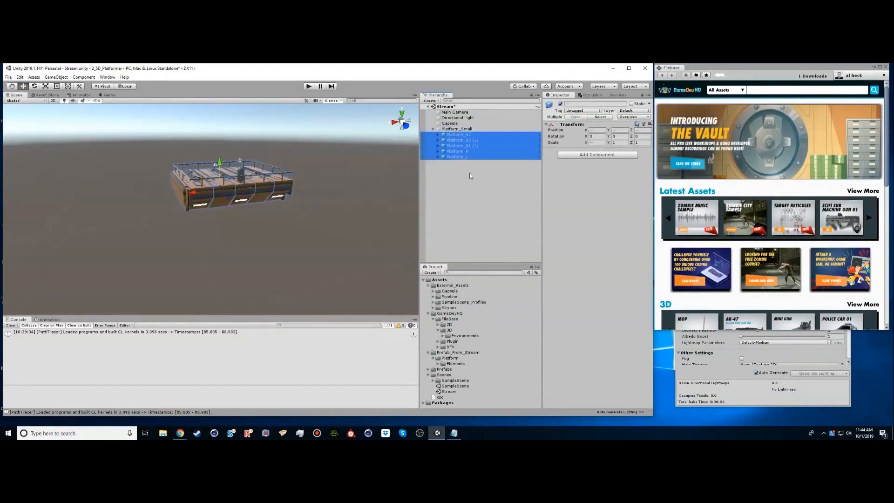
{"action": "left_click", "coordinate": [456, 130]}
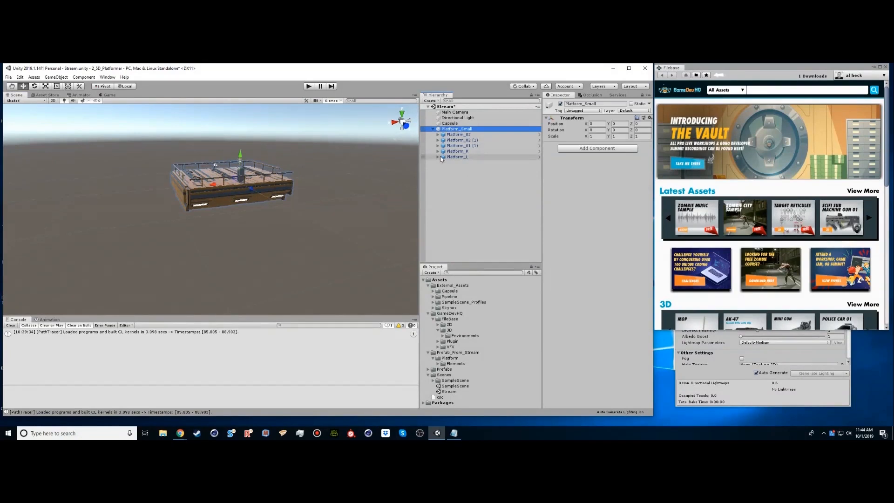
{"action": "left_click", "coordinate": [474, 199]}
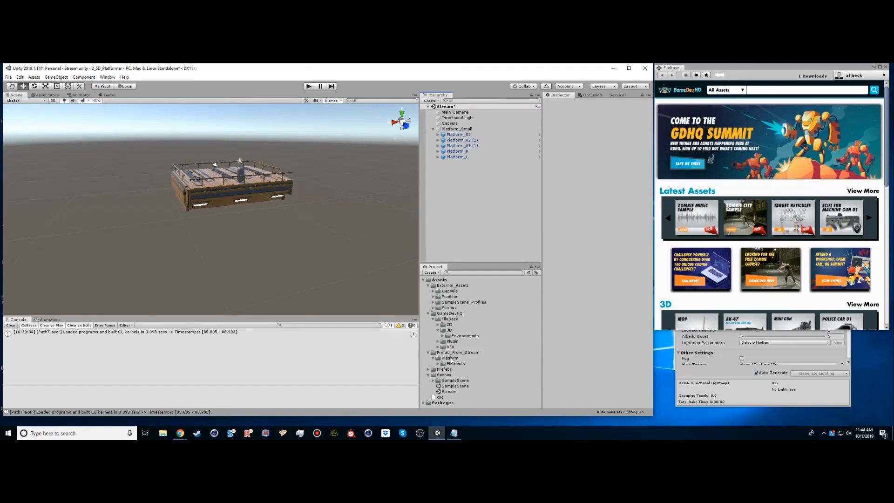
{"action": "left_click_drag", "start_coordinate": [458, 129], "coordinate": [456, 359]}
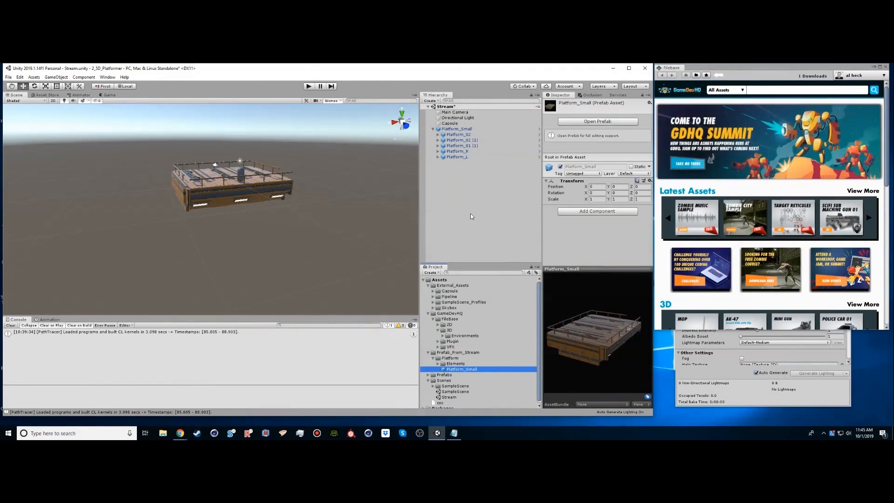
{"action": "left_click", "coordinate": [456, 185]}
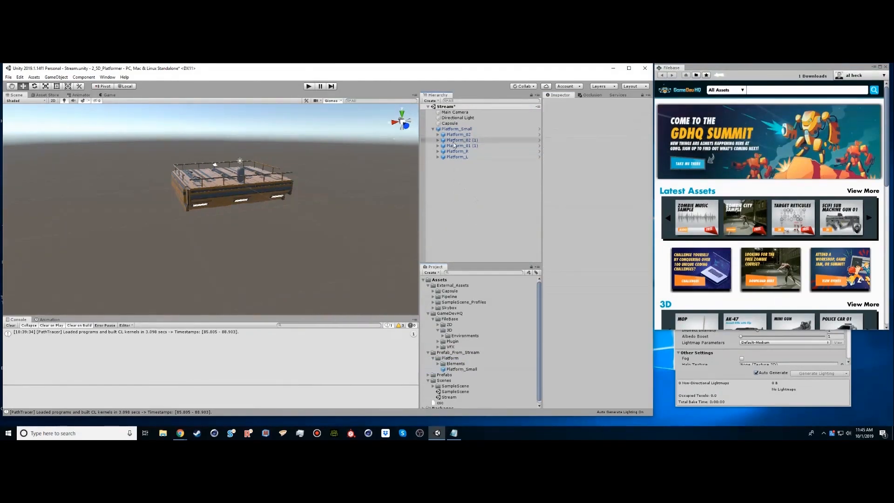
Duplicate Platform_Small, unpack the copy's outer prefab and expand it to show its platform sections.
{"action": "left_click", "coordinate": [457, 129]}
{"action": "key", "text": "ctrl+d"}
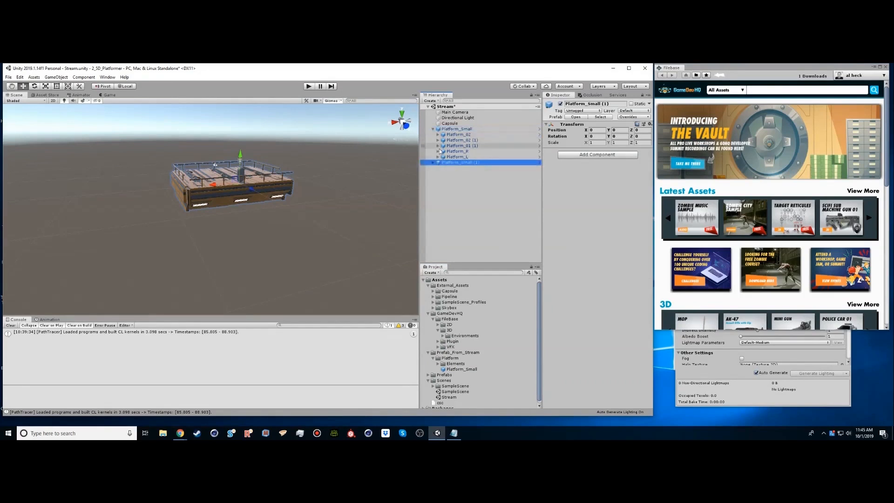
{"action": "left_click", "coordinate": [433, 129]}
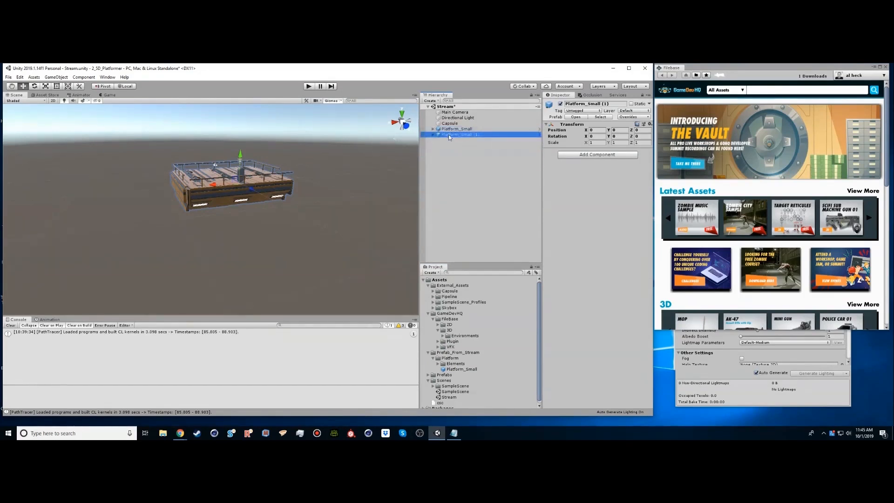
{"action": "right_click", "coordinate": [450, 136]}
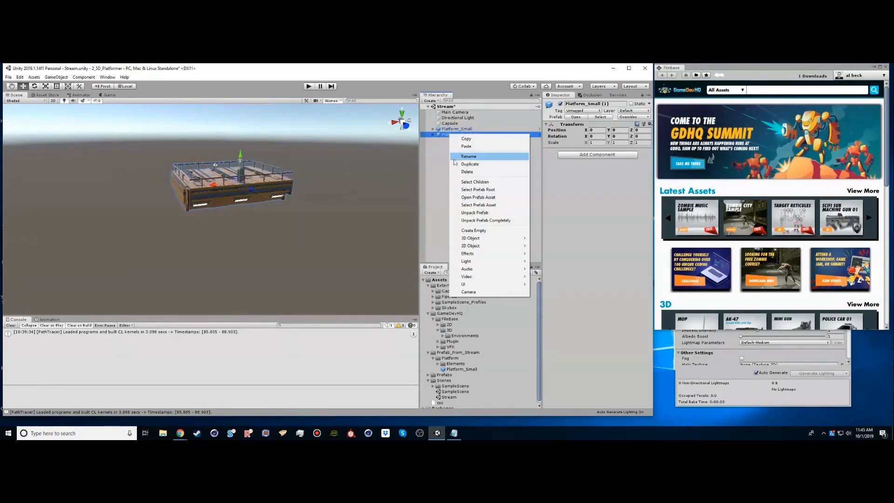
{"action": "left_click", "coordinate": [471, 213]}
{"action": "left_click", "coordinate": [433, 134]}
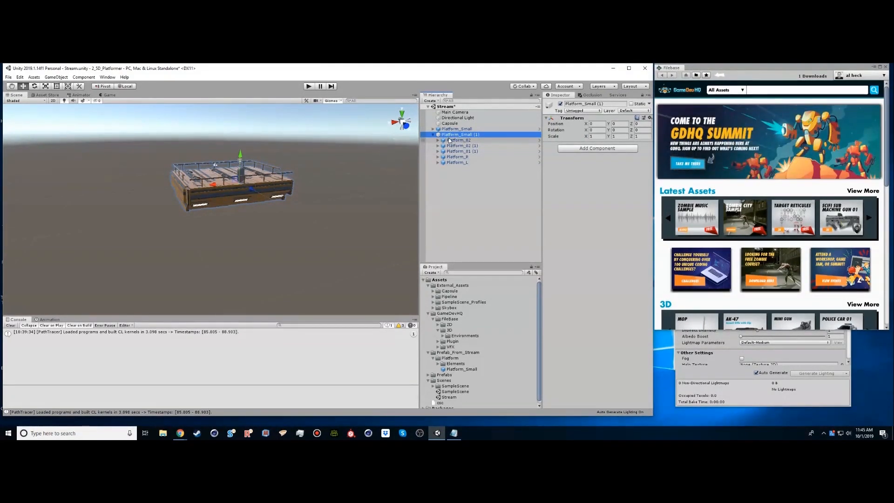
In the duplicated platform, move Platform_R and Platform_L outward along X on opposite sides, with Platform_L at about 16.37.
{"action": "left_click", "coordinate": [454, 157]}
{"action": "left_click_drag", "start_coordinate": [270, 179], "coordinate": [349, 175]}
{"action": "left_click", "coordinate": [454, 163]}
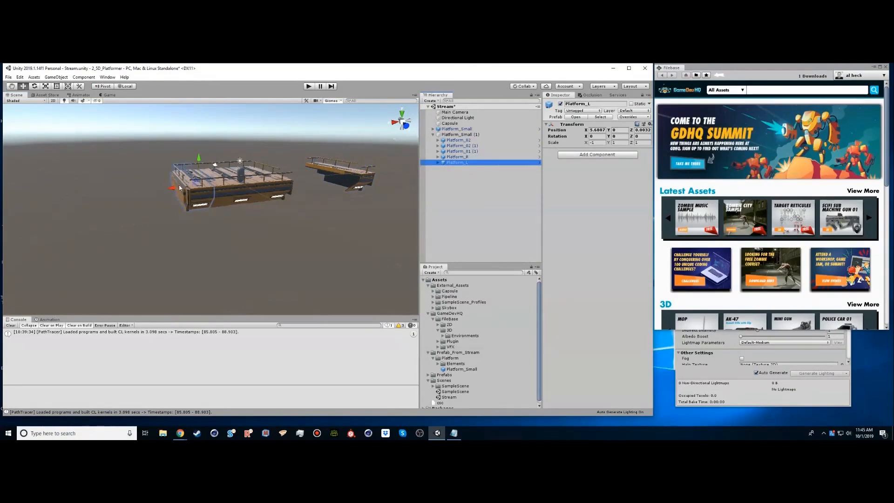
{"action": "left_click_drag", "start_coordinate": [172, 188], "coordinate": [82, 196]}
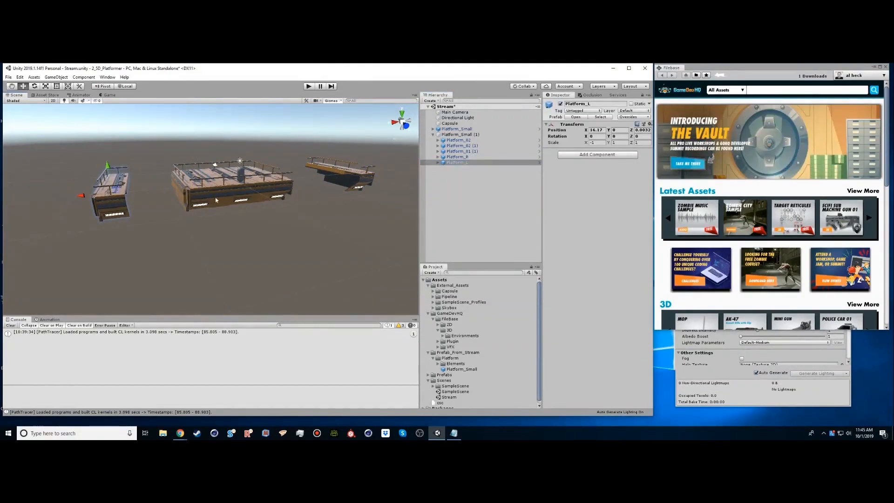
Deactivate the original Platform_Small in the scene, leaving its unpacked duplicate active.
{"action": "left_click", "coordinate": [215, 200]}
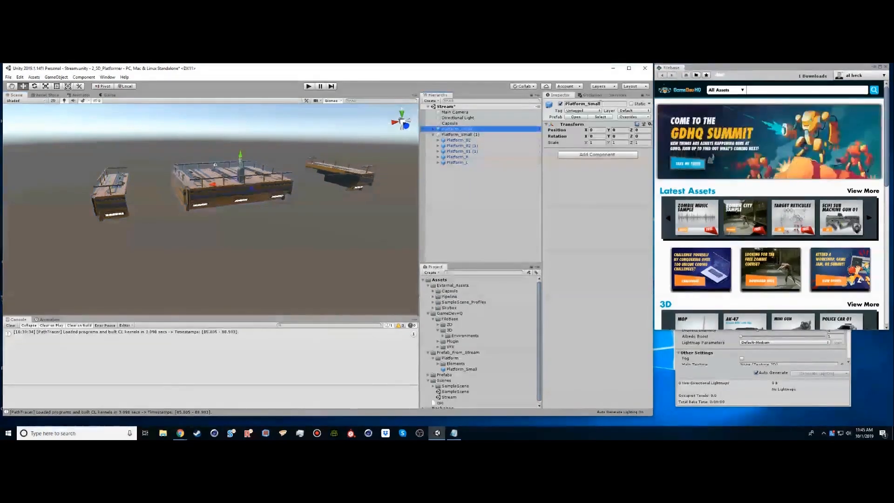
{"action": "left_click", "coordinate": [560, 104]}
Duplicate Platform_02 (1) and Platform_01 (1) and snap the copies flush against the open edge of the duplicated platform's deck.
{"action": "left_click_drag", "start_coordinate": [252, 181], "coordinate": [164, 195], "text": "alt"}
{"action": "right_click_drag", "start_coordinate": [164, 195], "coordinate": [293, 197], "text": "alt"}
{"action": "middle_click_drag", "start_coordinate": [293, 197], "coordinate": [212, 202], "text": "alt"}
{"action": "right_click_drag", "start_coordinate": [212, 202], "coordinate": [354, 199], "text": "alt"}
{"action": "left_click", "coordinate": [469, 141]}
{"action": "left_click", "coordinate": [467, 146]}
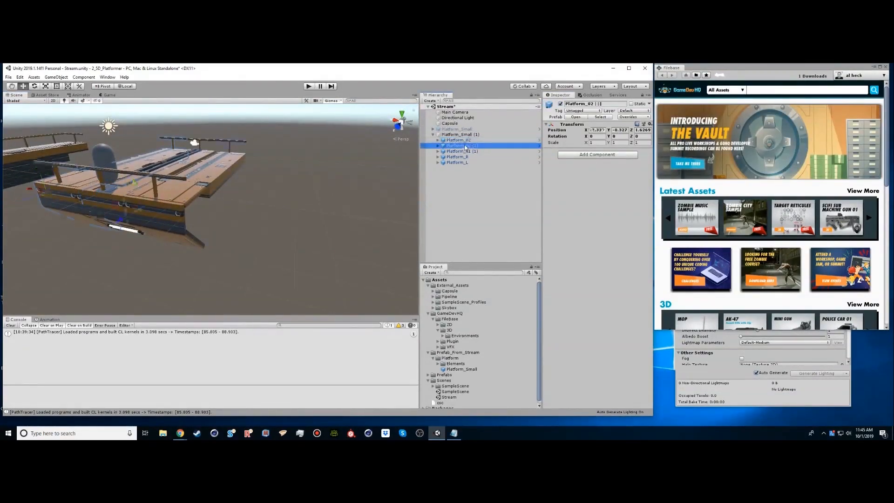
{"action": "left_click", "coordinate": [464, 152]}
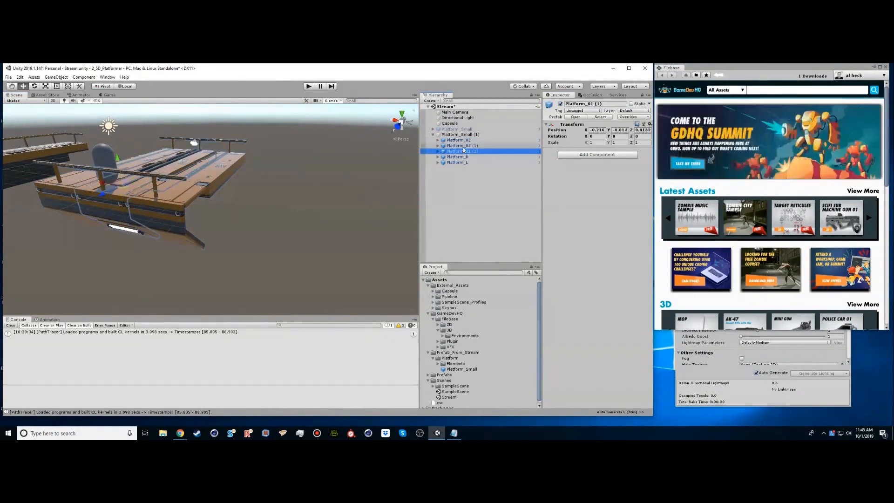
{"action": "left_click", "coordinate": [462, 146], "text": "ctrl"}
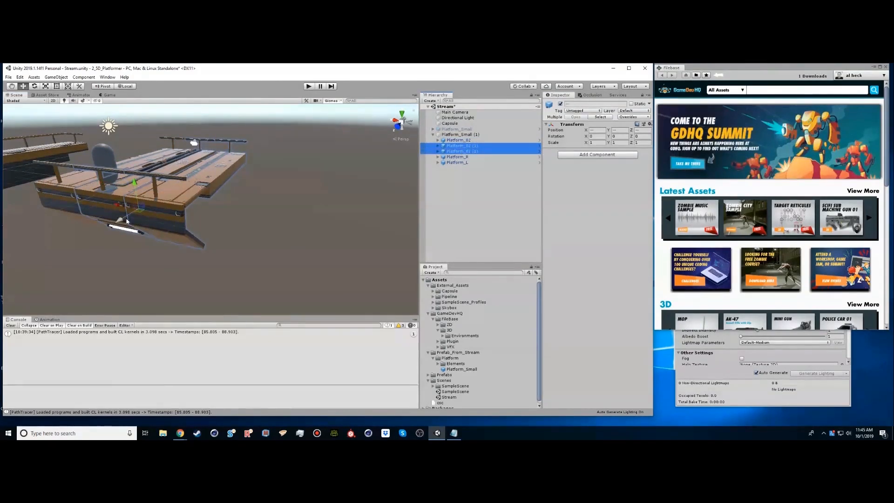
{"action": "key", "text": "ctrl+d"}
{"action": "left_click_drag", "start_coordinate": [100, 186], "coordinate": [226, 206]}
{"action": "right_click_drag", "start_coordinate": [226, 206], "coordinate": [260, 233], "text": "alt"}
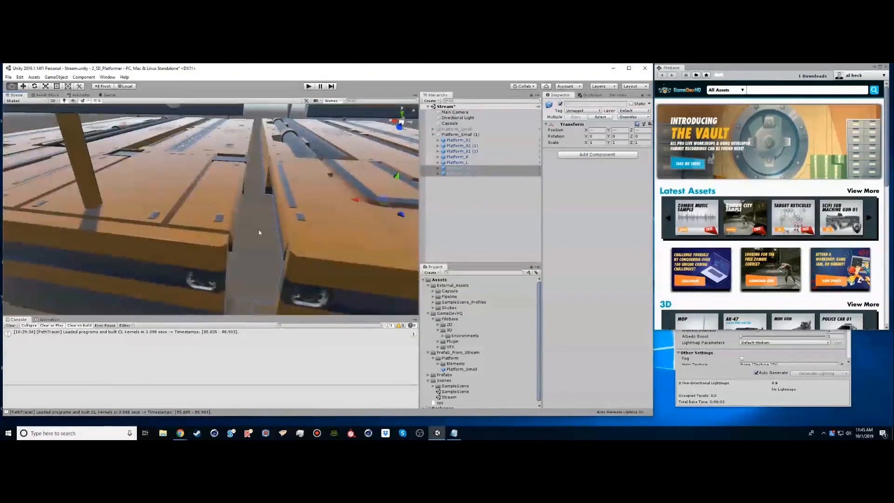
{"action": "left_click_drag", "start_coordinate": [295, 254], "coordinate": [231, 247]}
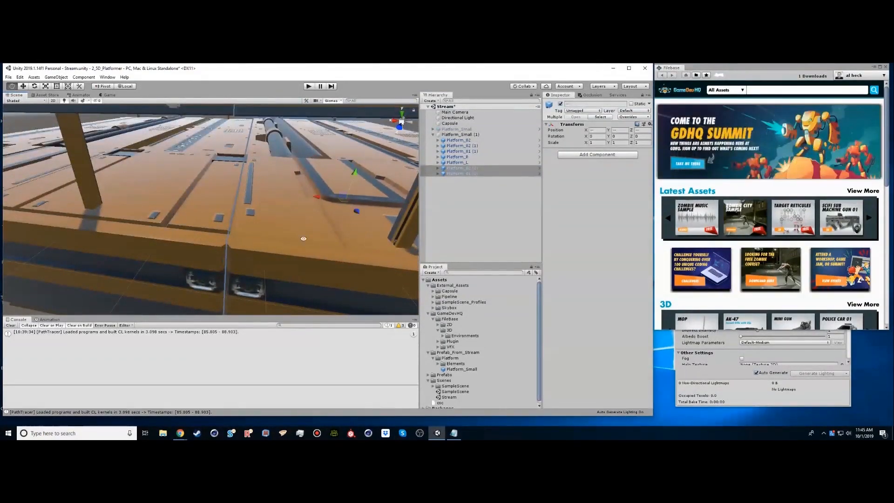
Duplicate the two added sections again and join the new copies to the end of the extended deck.
{"action": "right_click_drag", "start_coordinate": [303, 239], "coordinate": [154, 234], "text": "alt"}
{"action": "left_click_drag", "start_coordinate": [154, 234], "coordinate": [101, 231], "text": "alt"}
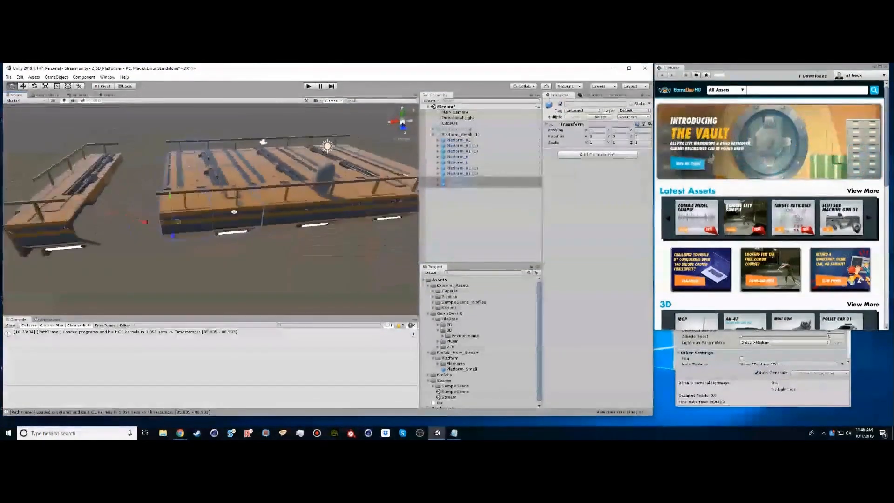
{"action": "left_click_drag", "start_coordinate": [186, 207], "coordinate": [128, 205], "text": "alt"}
{"action": "right_click_drag", "start_coordinate": [129, 205], "coordinate": [201, 207], "text": "alt"}
{"action": "middle_click_drag", "start_coordinate": [200, 207], "coordinate": [279, 210]}
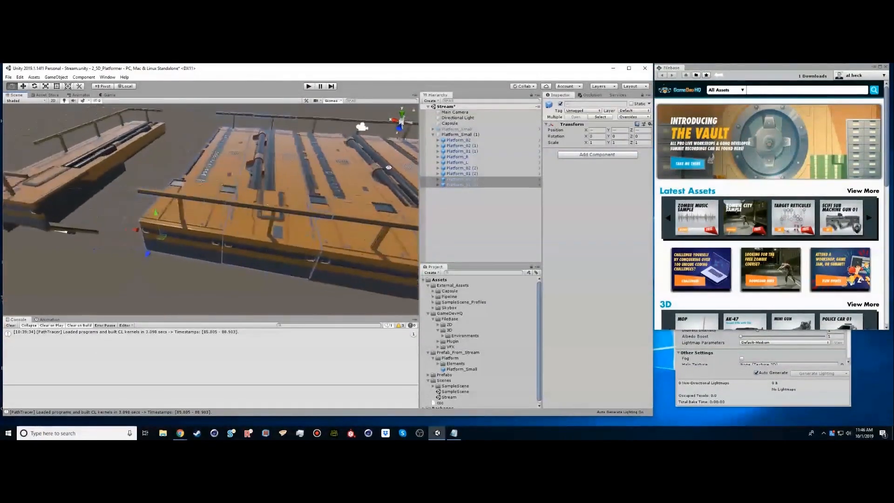
Delete the surplus Platform_01 (3) section and fit the end sections Platform_L and Platform_R against the extended deck.
{"action": "left_click", "coordinate": [457, 159]}
{"action": "left_click", "coordinate": [457, 162]}
{"action": "left_click_drag", "start_coordinate": [32, 193], "coordinate": [83, 186], "text": "alt"}
{"action": "left_click_drag", "start_coordinate": [14, 216], "coordinate": [79, 219]}
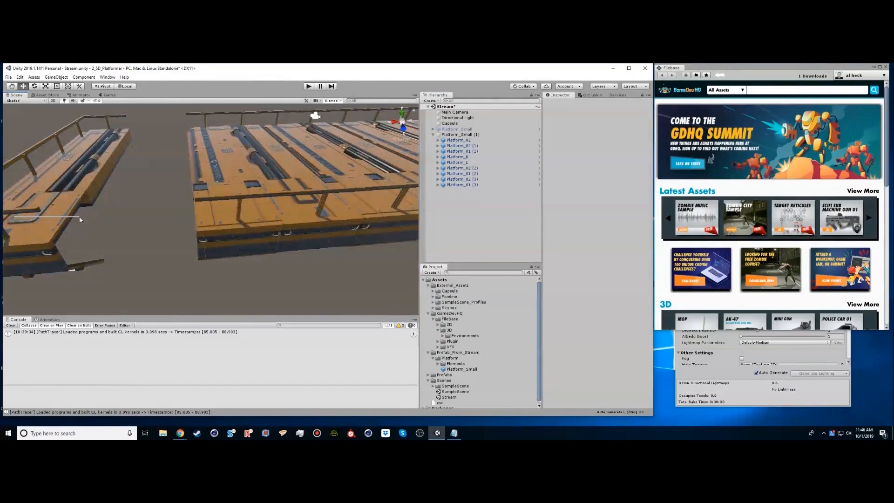
{"action": "left_click", "coordinate": [461, 185]}
{"action": "left_click", "coordinate": [460, 158]}
{"action": "left_click_drag", "start_coordinate": [113, 229], "coordinate": [261, 215], "text": "alt"}
{"action": "left_click", "coordinate": [146, 219]}
Rename the extended platform Platform_Medium and save it as a prefab in the Platform folder.
{"action": "left_click_drag", "start_coordinate": [353, 221], "coordinate": [314, 233], "text": "alt"}
{"action": "right_click_drag", "start_coordinate": [314, 233], "coordinate": [364, 248], "text": "alt"}
{"action": "left_click_drag", "start_coordinate": [364, 248], "coordinate": [244, 212], "text": "alt"}
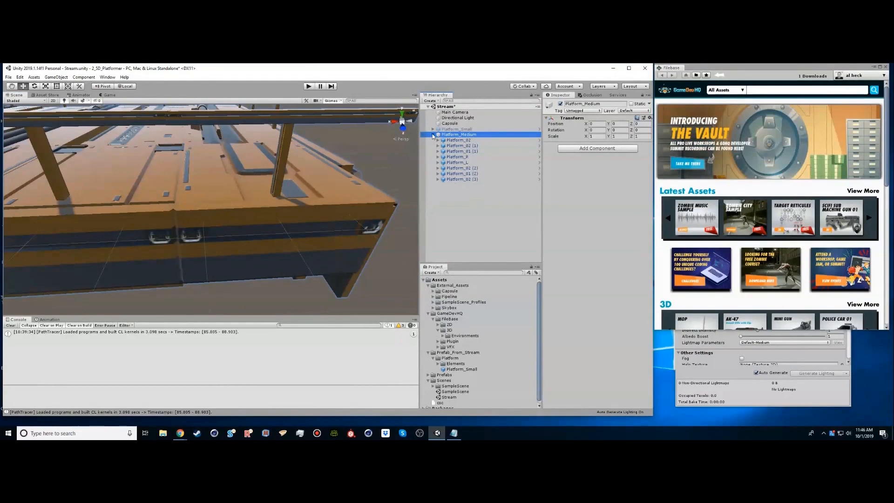
{"action": "left_click", "coordinate": [433, 135]}
{"action": "left_click_drag", "start_coordinate": [447, 135], "coordinate": [458, 365]}
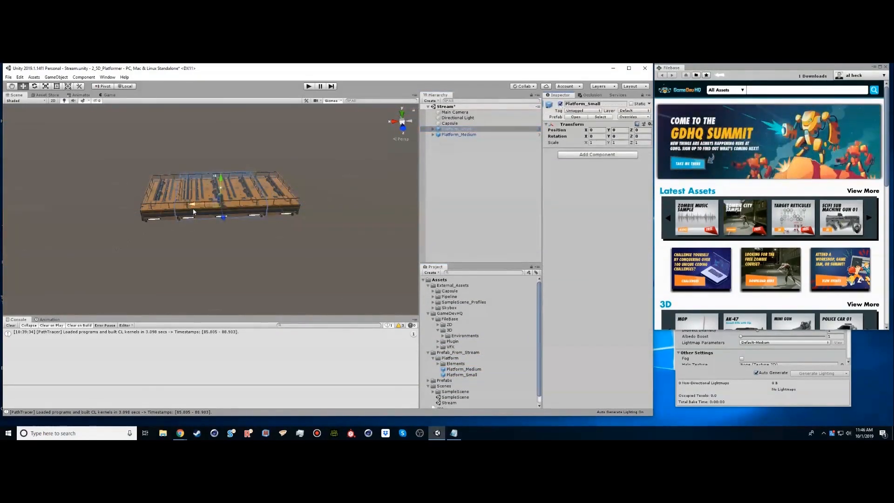
Show Platform_Small again and move it along X to about -26.55, clear of Platform_Medium.
{"action": "left_click_drag", "start_coordinate": [192, 204], "coordinate": [276, 181]}
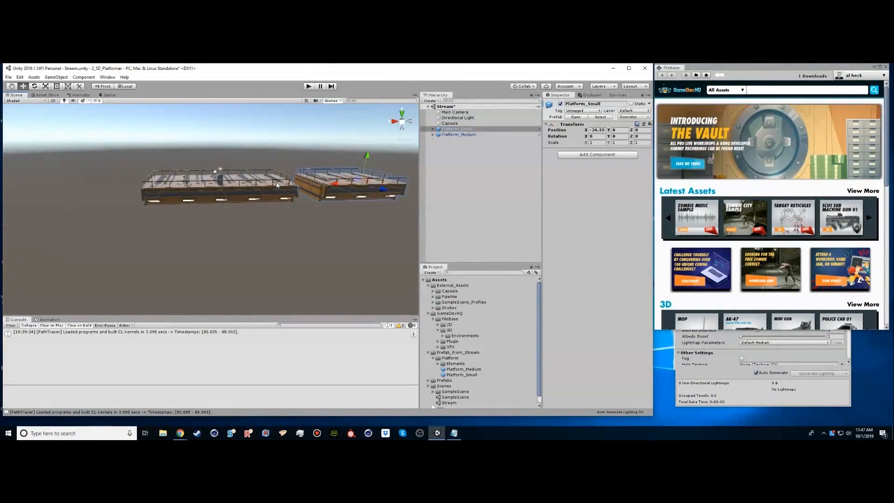
Duplicate Platform_Medium under the name Platform_Large and unpack the copy's outer prefab.
{"action": "left_click", "coordinate": [470, 140]}
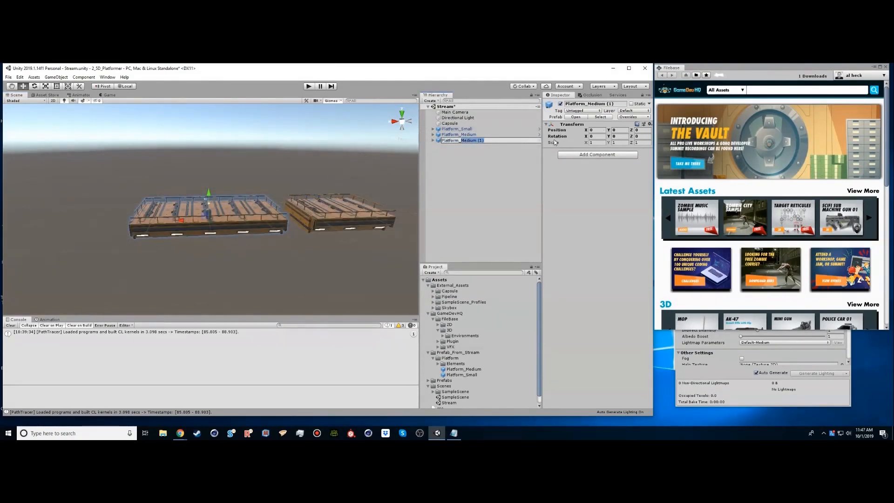
{"action": "key", "text": "Return"}
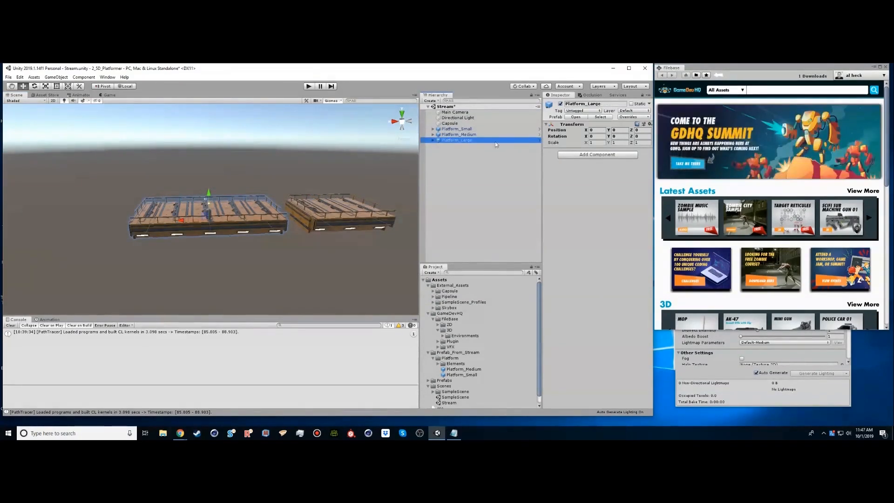
{"action": "right_click", "coordinate": [465, 140]}
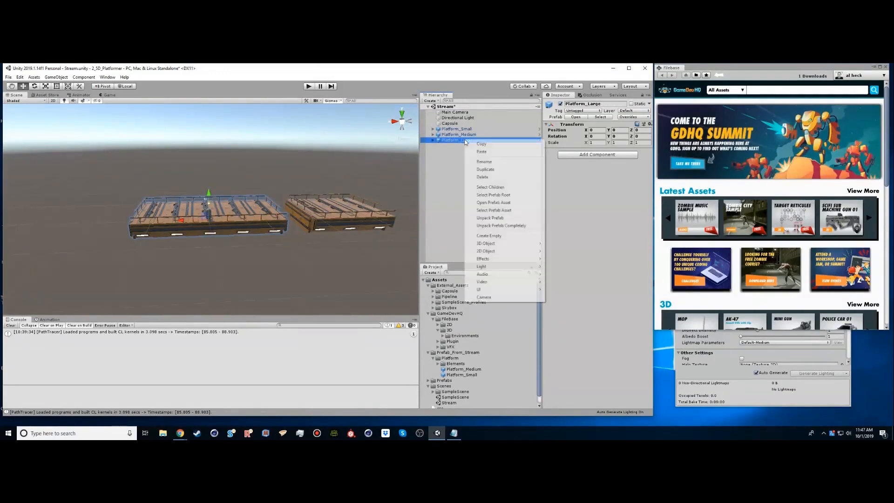
{"action": "left_click", "coordinate": [490, 218]}
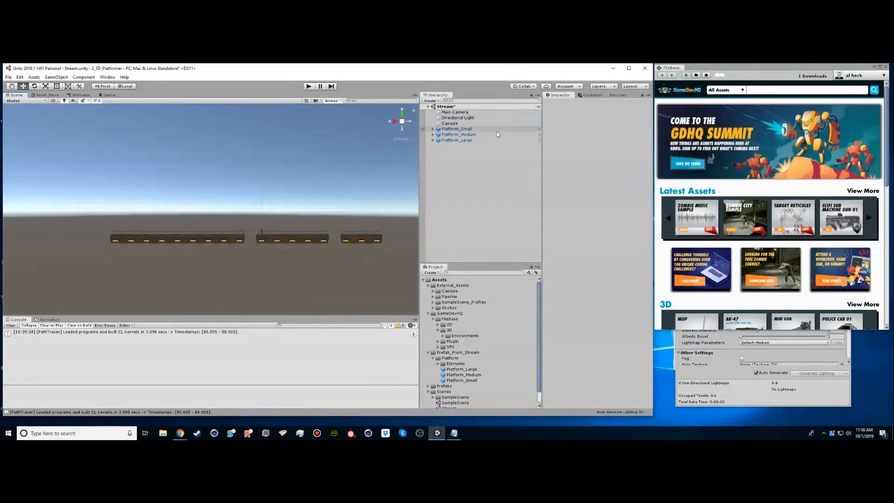
Duplicate Platform_Medium and place the copy above Platform_Large at about X 34, Y 8.3.
{"action": "left_click", "coordinate": [475, 135]}
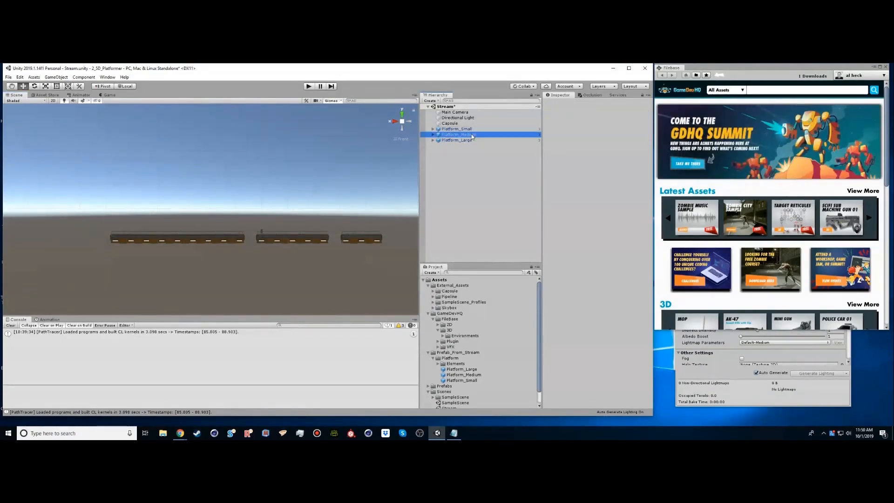
{"action": "key", "text": "ctrl+d"}
{"action": "left_click_drag", "start_coordinate": [289, 233], "coordinate": [178, 208]}
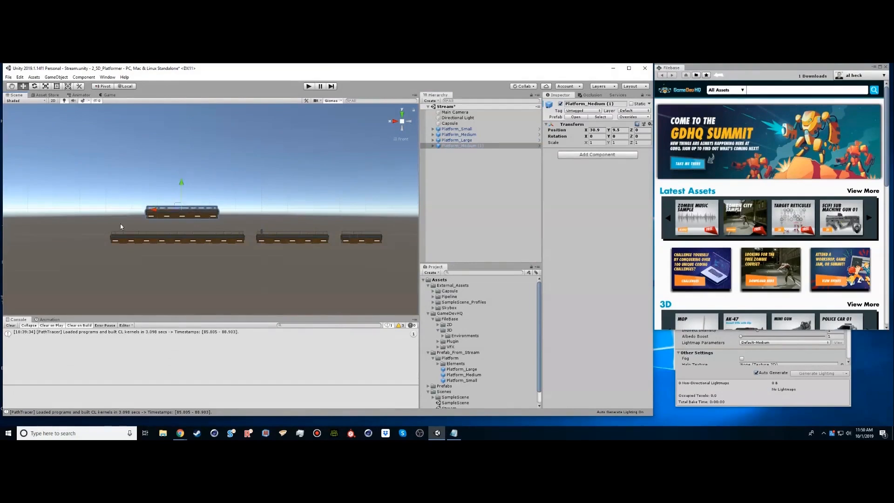
{"action": "left_click_drag", "start_coordinate": [176, 206], "coordinate": [171, 212]}
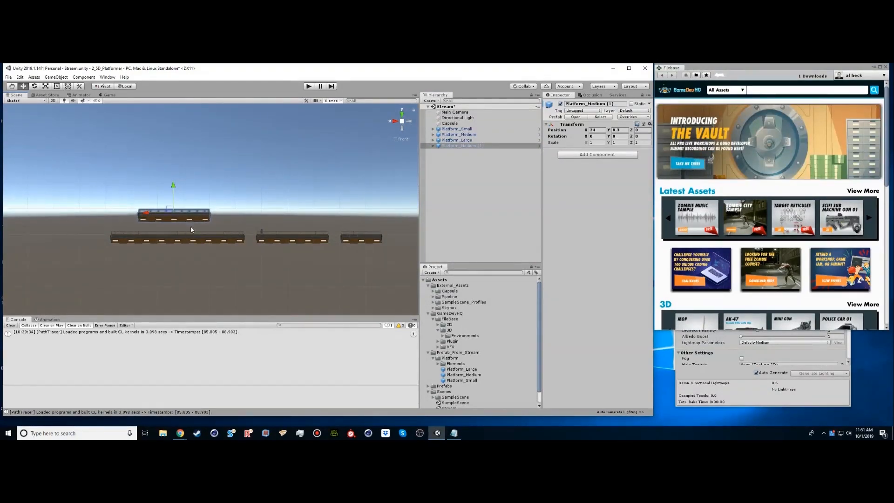
Create a cube at the end of the raised medium platform and stretch it along Y to a scale of about 2.2.
{"action": "left_click", "coordinate": [464, 139]}
{"action": "left_click", "coordinate": [479, 187]}
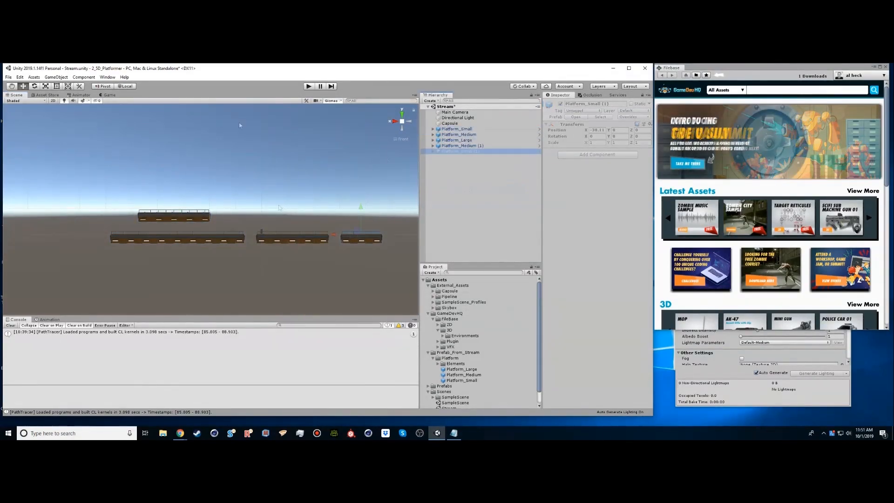
{"action": "left_click", "coordinate": [55, 78]}
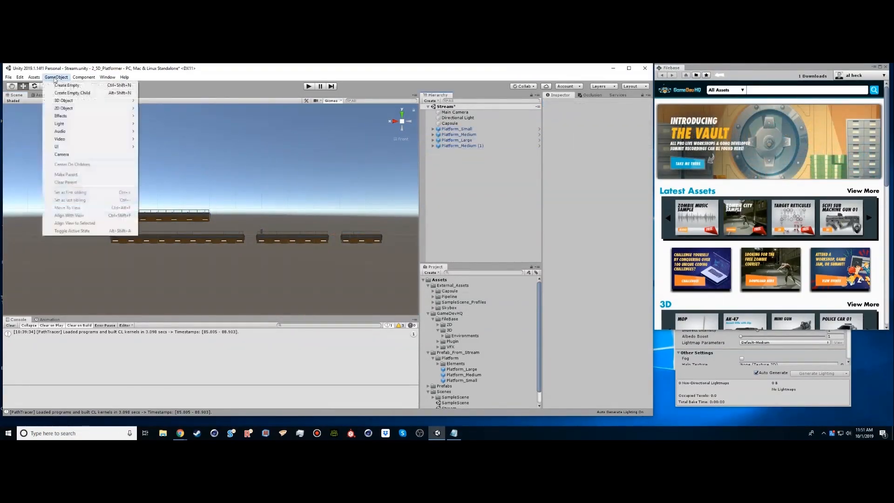
{"action": "mouse_move", "coordinate": [120, 103]}
{"action": "left_click", "coordinate": [153, 102]}
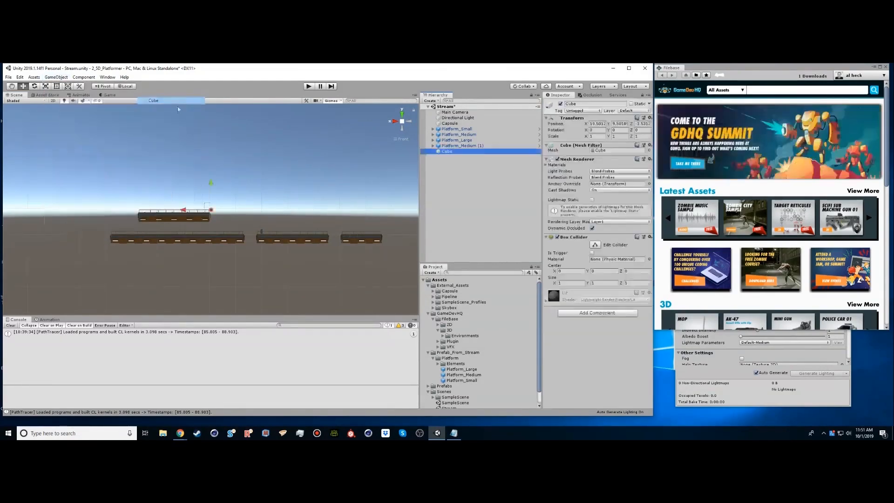
{"action": "left_click_drag", "start_coordinate": [212, 185], "coordinate": [217, 117]}
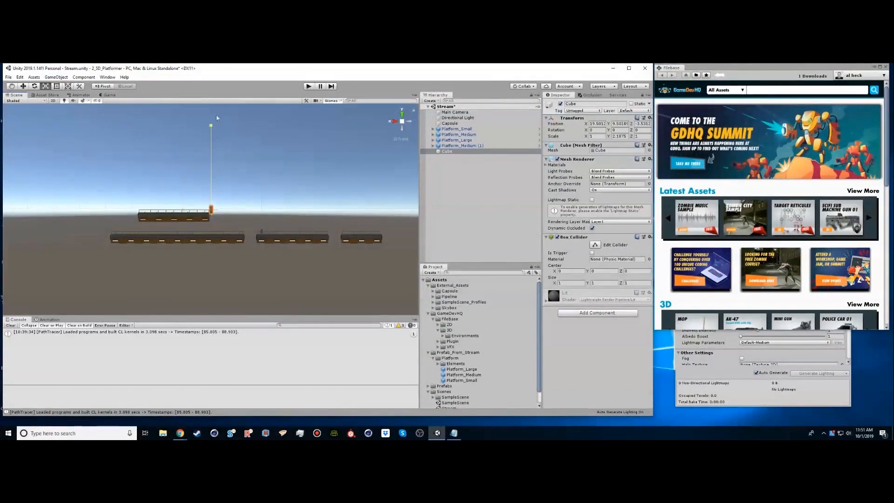
Stretch the cube into a column about 5.2 wide and 16.3 tall and place it at the far end of the longest platform.
{"action": "left_click_drag", "start_coordinate": [270, 135], "coordinate": [270, 130]}
{"action": "key", "text": "e"}
{"action": "key", "text": "r"}
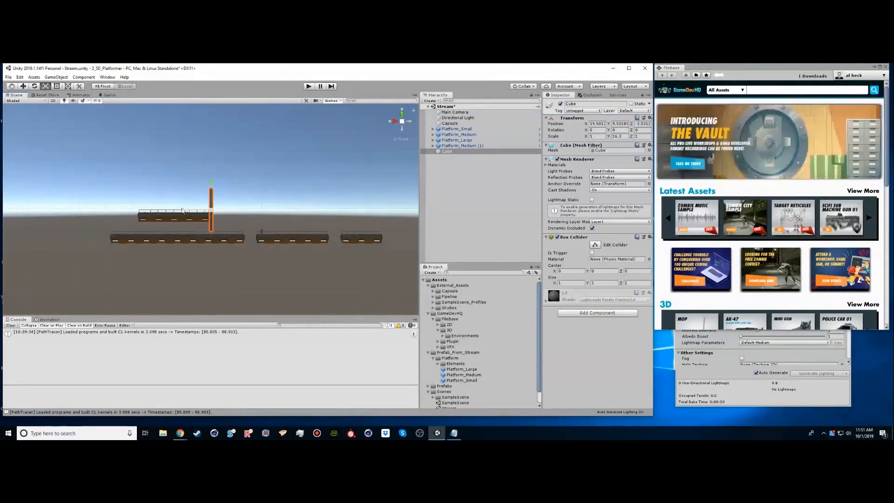
{"action": "left_click_drag", "start_coordinate": [185, 210], "coordinate": [78, 206]}
{"action": "key", "text": "w"}
{"action": "left_click_drag", "start_coordinate": [203, 205], "coordinate": [99, 218]}
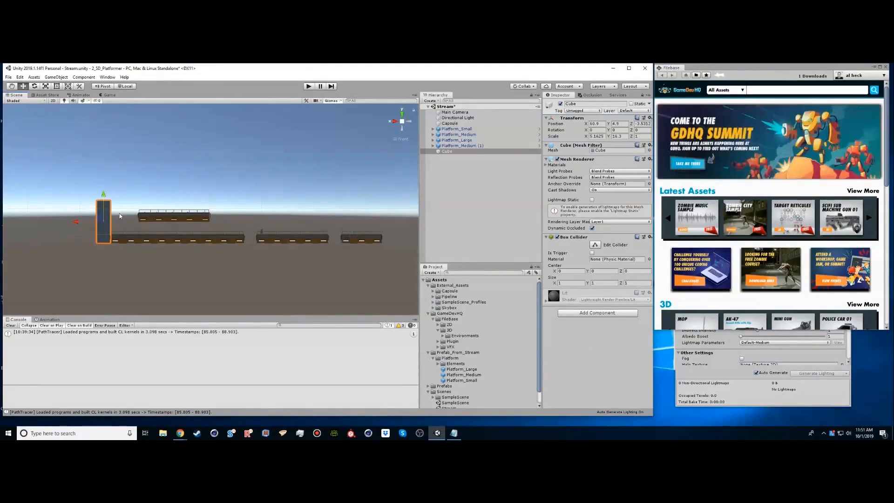
Duplicate the column cube, reshape the copy into a horizontal beam about 40.8 by 2, and position it above the raised platform.
{"action": "key", "text": "ctrl+d"}
{"action": "left_click_drag", "start_coordinate": [103, 216], "coordinate": [779, 169]}
{"action": "key", "text": "e"}
{"action": "key", "text": "r"}
{"action": "key", "text": "w"}
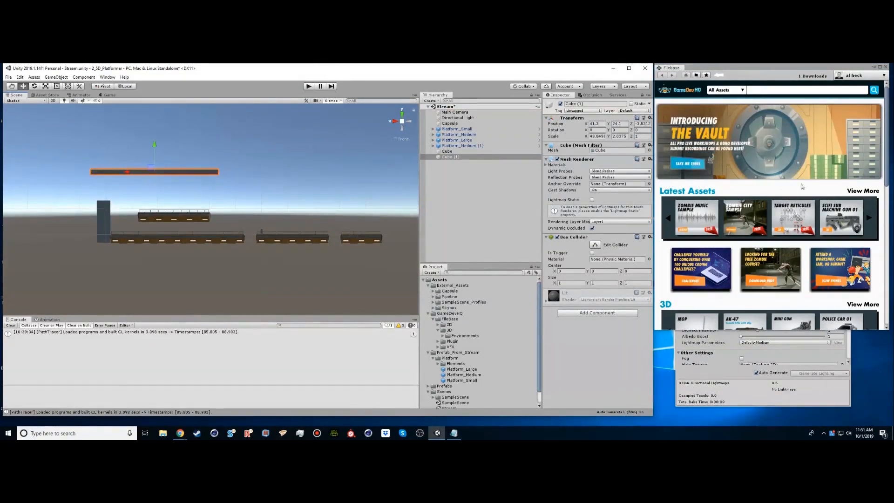
{"action": "left_click_drag", "start_coordinate": [154, 170], "coordinate": [158, 186]}
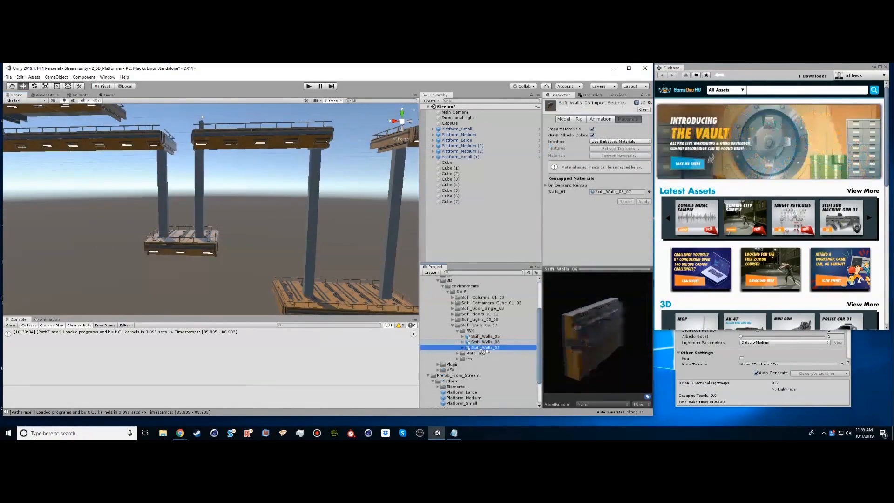
Add the Scifi_Walls_07 model to the scene, rotate it upright, and scale it uniformly to about 1.93.
{"action": "left_click_drag", "start_coordinate": [483, 352], "coordinate": [468, 207]}
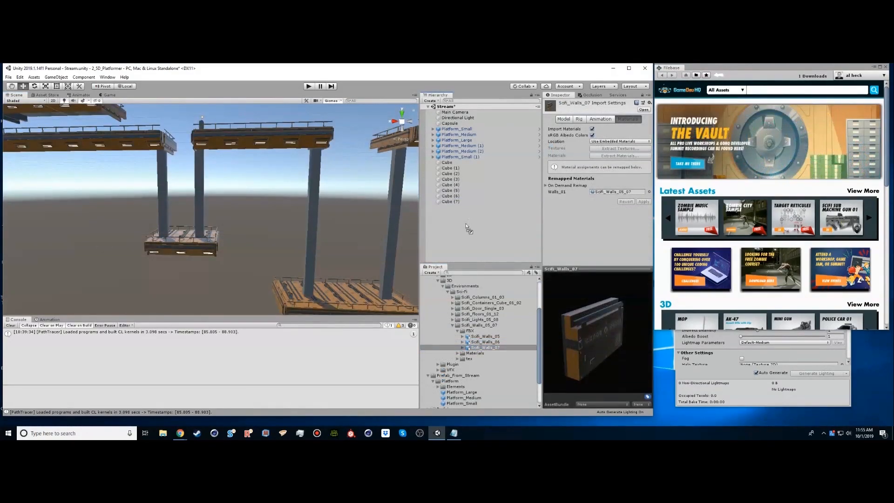
{"action": "key", "text": "r"}
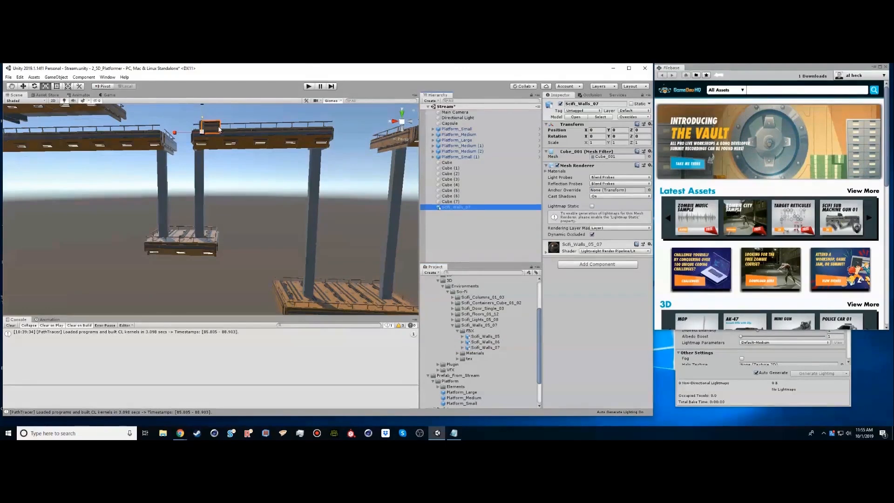
{"action": "key", "text": "e"}
{"action": "left_click_drag", "start_coordinate": [222, 130], "coordinate": [248, 200]}
{"action": "key", "text": "r"}
{"action": "left_click_drag", "start_coordinate": [202, 132], "coordinate": [169, 149]}
{"action": "key", "text": "e"}
{"action": "key", "text": "w"}
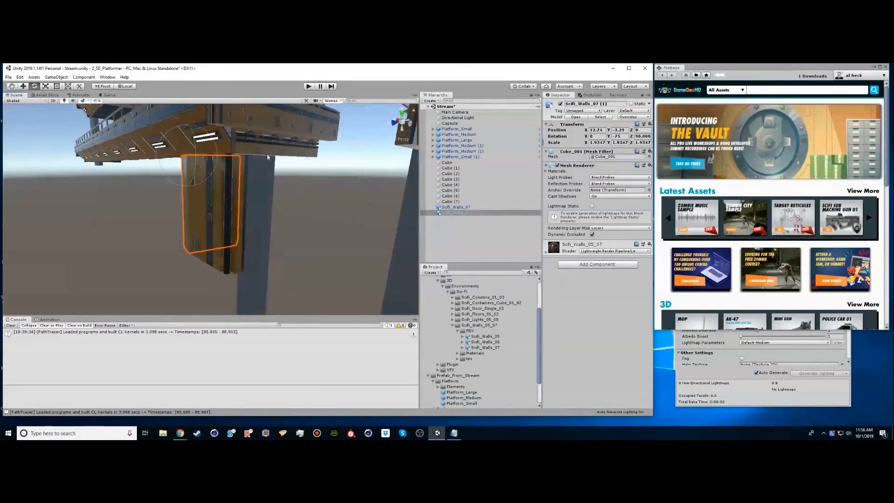
Move the duplicated Scifi_Walls_07 panel beside the original under the platform and rotate it to -90° about Y.
{"action": "key", "text": "w"}
{"action": "left_click_drag", "start_coordinate": [197, 156], "coordinate": [236, 178]}
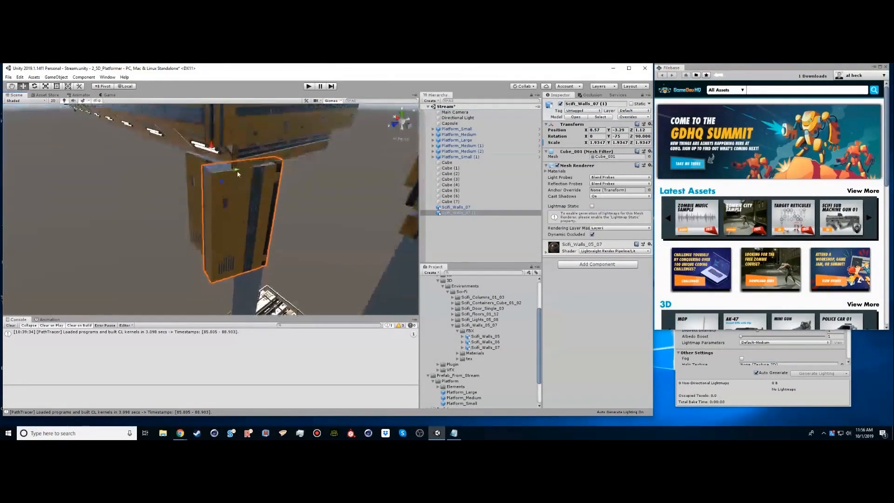
{"action": "key", "text": "e"}
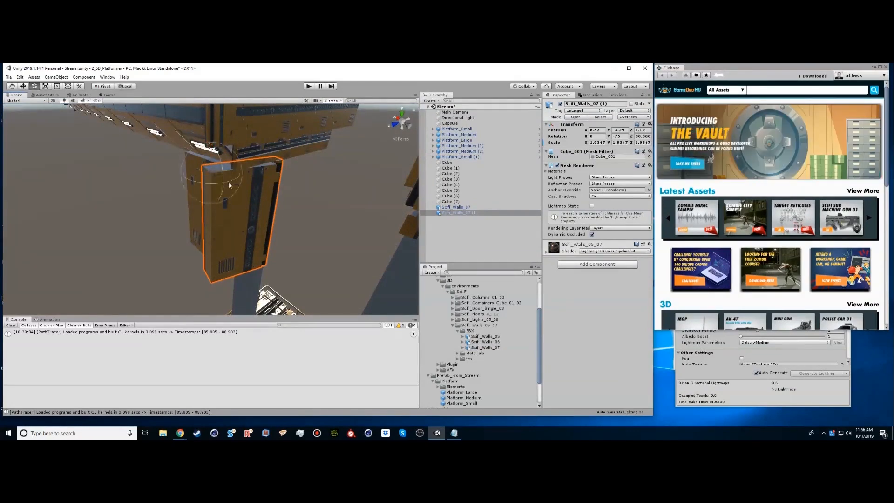
{"action": "left_click_drag", "start_coordinate": [231, 182], "coordinate": [273, 177]}
{"action": "key", "text": "w"}
{"action": "right_click_drag", "start_coordinate": [273, 177], "coordinate": [243, 187], "text": "alt"}
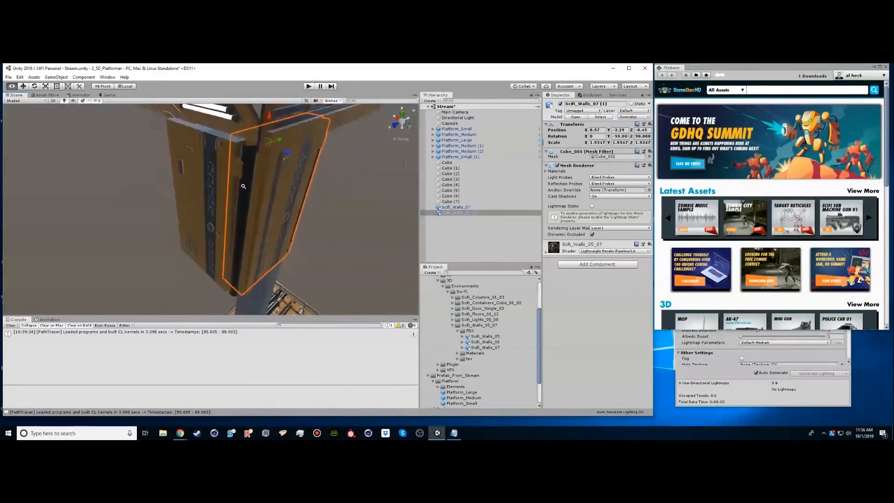
{"action": "left_click_drag", "start_coordinate": [279, 155], "coordinate": [286, 159]}
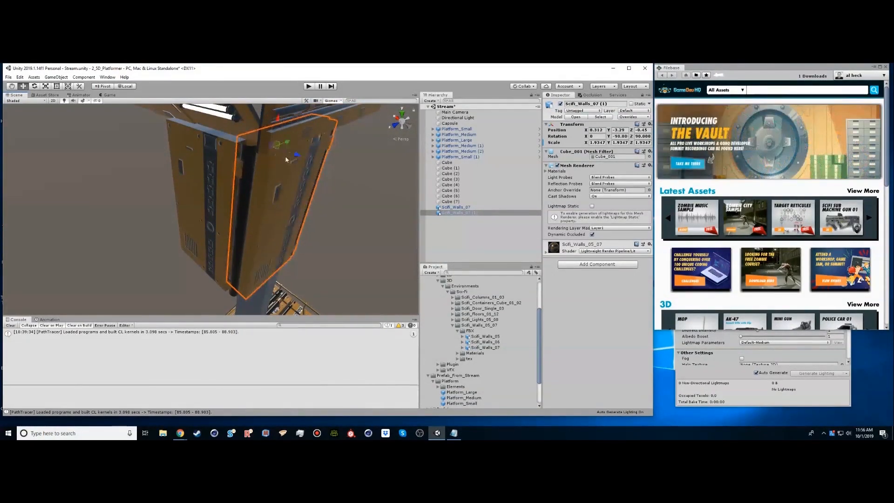
Flip the duplicated wall panel to -90° about Z and lower it to line up with the adjoining panel.
{"action": "key", "text": "e"}
{"action": "left_click_drag", "start_coordinate": [272, 123], "coordinate": [227, 303], "text": "ctrl"}
{"action": "key", "text": "w"}
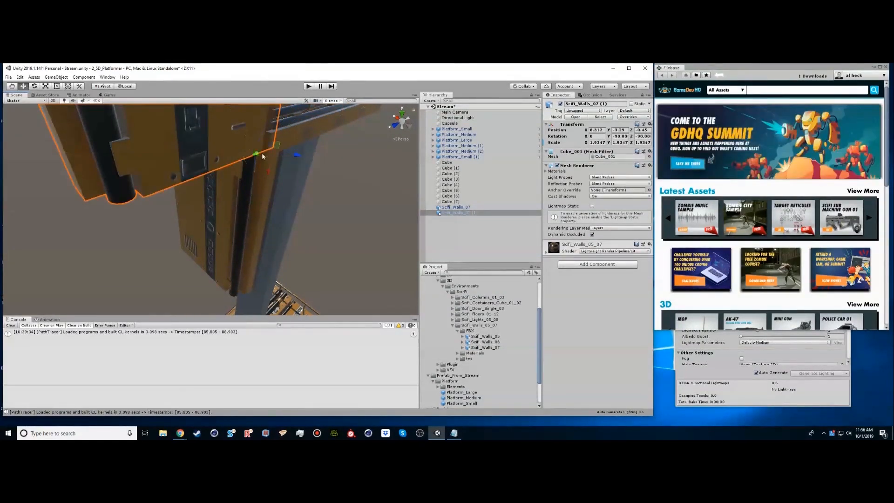
{"action": "left_click_drag", "start_coordinate": [275, 171], "coordinate": [272, 315]}
{"action": "right_click_drag", "start_coordinate": [250, 276], "coordinate": [190, 193]}
{"action": "left_click_drag", "start_coordinate": [200, 213], "coordinate": [191, 251]}
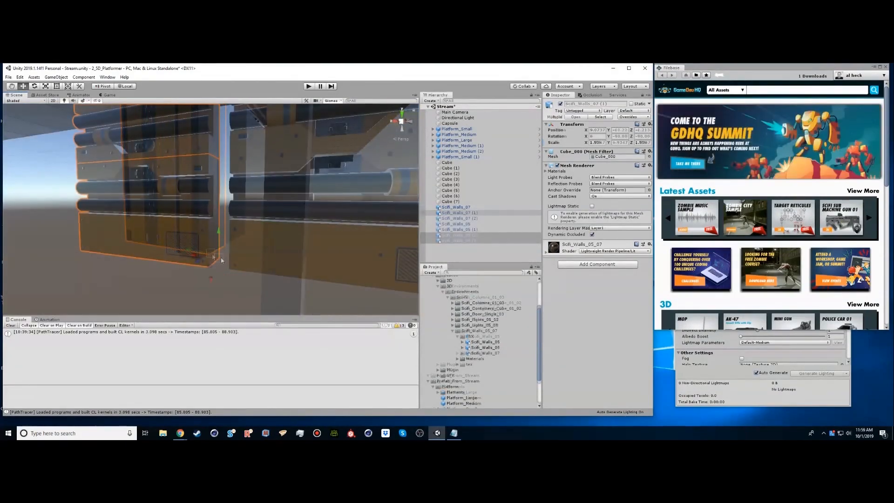
Expand the Scifi_Floors_01_12 FBX folder and preview the Scifi_Floors_07 and Scifi_Floors_06 models.
{"action": "right_click_drag", "start_coordinate": [208, 268], "coordinate": [261, 274]}
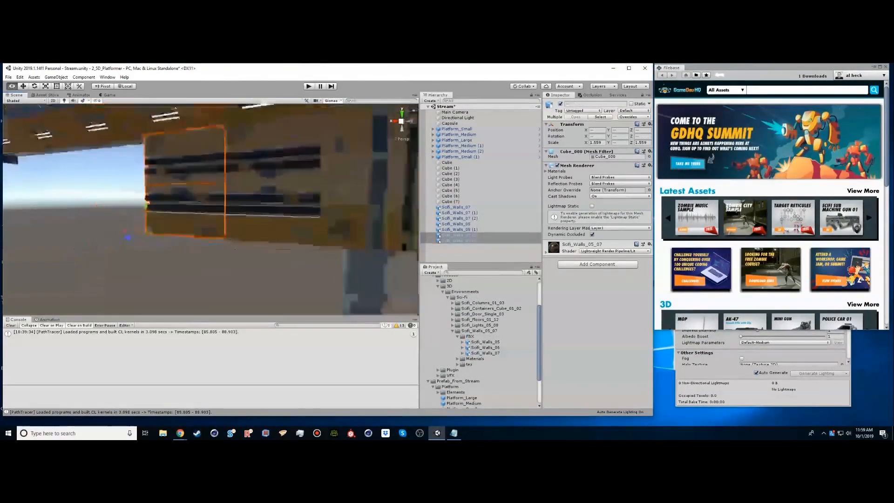
{"action": "left_click_drag", "start_coordinate": [261, 274], "coordinate": [210, 215], "text": "alt"}
{"action": "scroll", "coordinate": [280, 204], "scroll_direction": "down", "scroll_amount": 3}
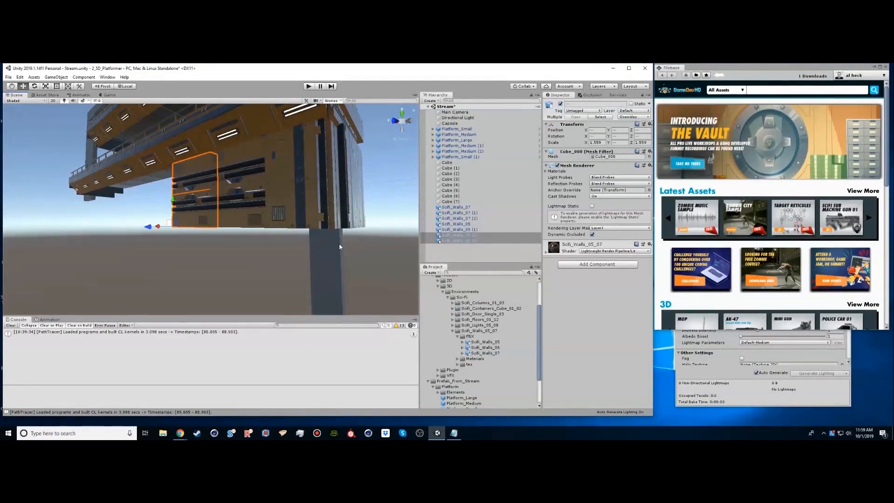
{"action": "left_click", "coordinate": [453, 331]}
{"action": "left_click", "coordinate": [452, 320]}
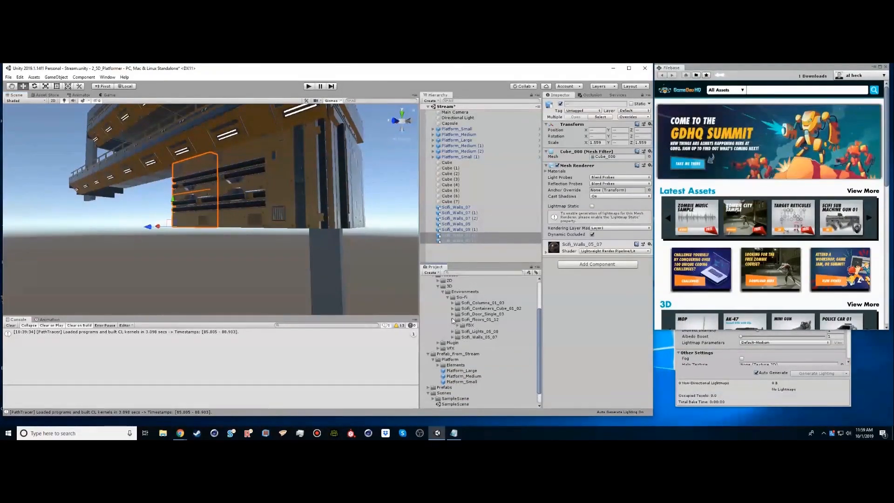
{"action": "left_click", "coordinate": [458, 326]}
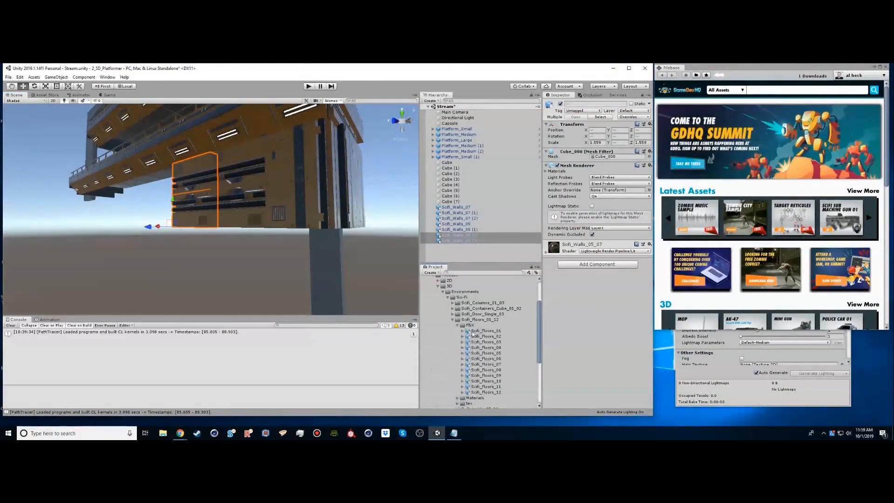
{"action": "left_click", "coordinate": [493, 359]}
{"action": "left_click", "coordinate": [491, 364]}
{"action": "left_click", "coordinate": [491, 359]}
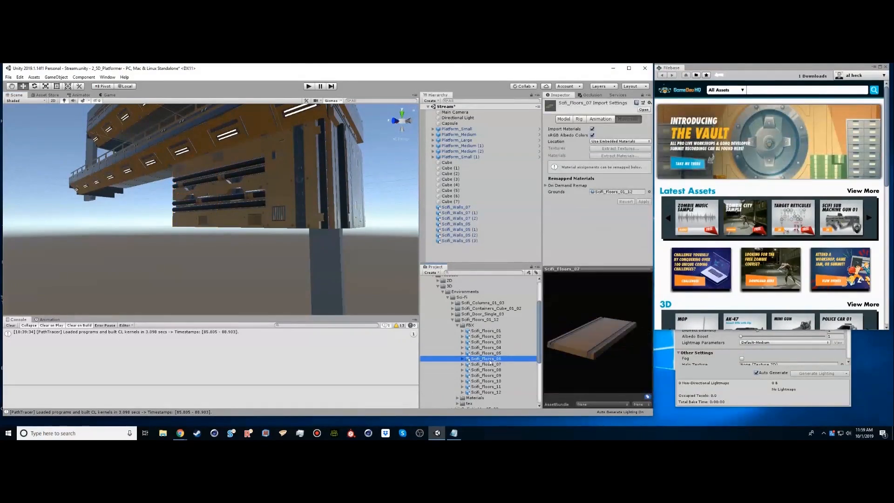
{"action": "left_click_drag", "start_coordinate": [614, 316], "coordinate": [567, 365]}
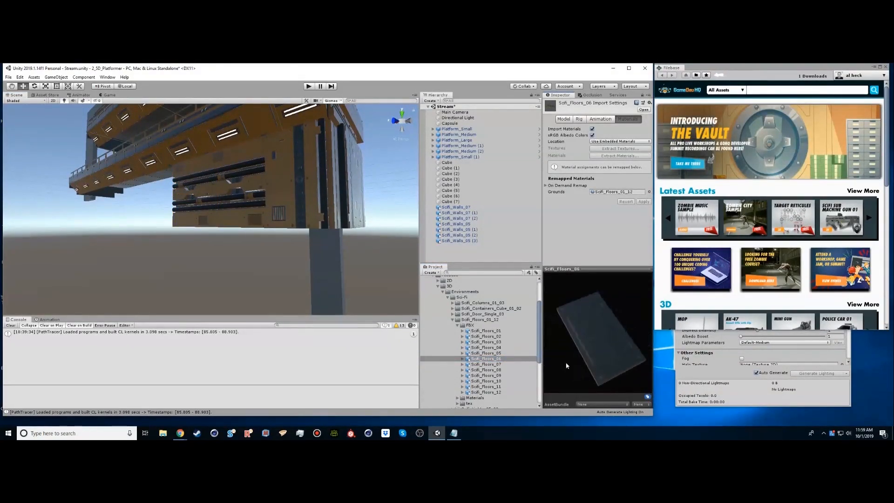
Add Scifi_Floors_06 to the scene, reset its transform, and unparent it from the wall object in the hierarchy.
{"action": "left_click_drag", "start_coordinate": [507, 361], "coordinate": [451, 241]}
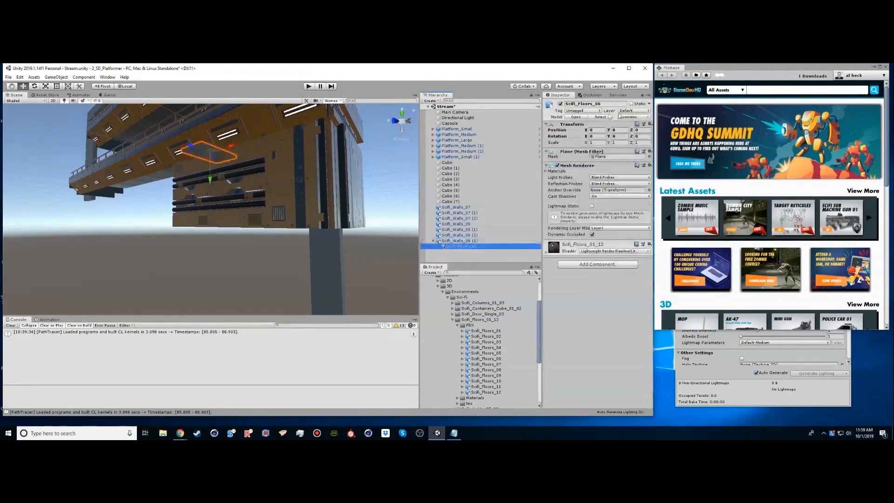
{"action": "left_click", "coordinate": [651, 124]}
{"action": "left_click", "coordinate": [664, 133]}
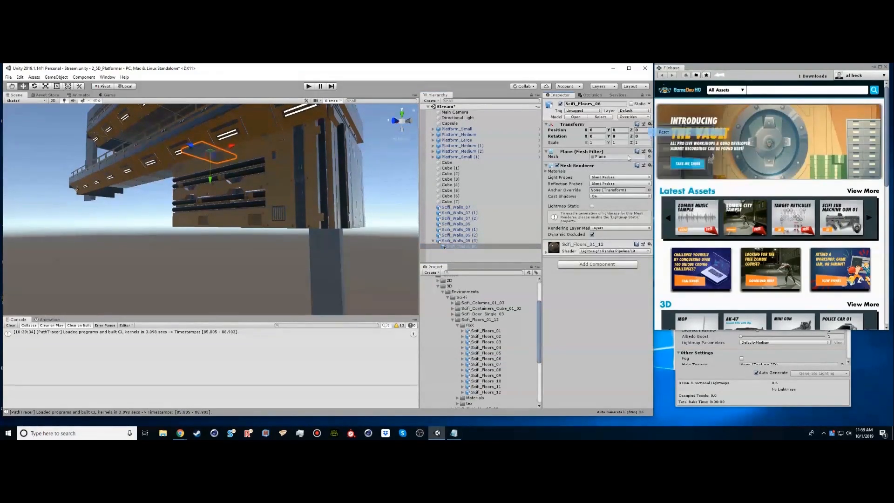
{"action": "left_click_drag", "start_coordinate": [461, 246], "coordinate": [460, 253]}
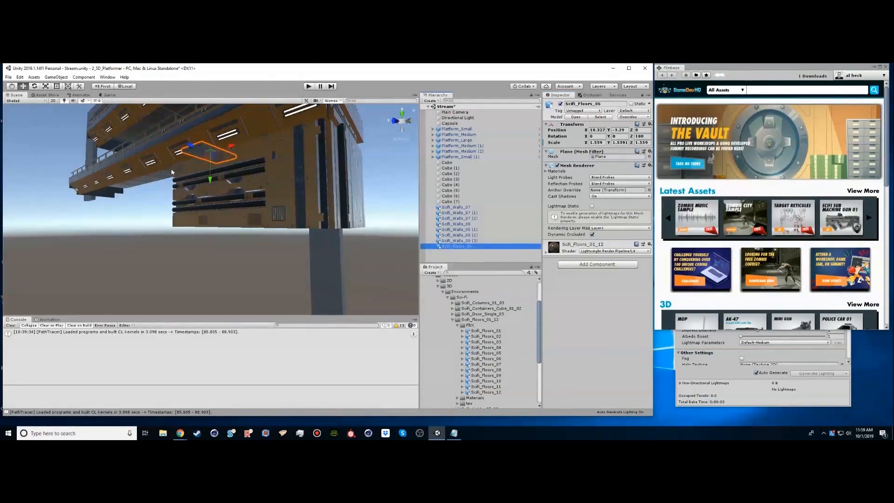
Lower the Scifi_Floors_06 panel beneath the wall to about Y -11.6 and rotate it to 90° about Y and Z.
{"action": "left_click_drag", "start_coordinate": [213, 186], "coordinate": [223, 256]}
{"action": "key", "text": "r"}
{"action": "key", "text": "e"}
{"action": "left_click_drag", "start_coordinate": [230, 221], "coordinate": [108, 242]}
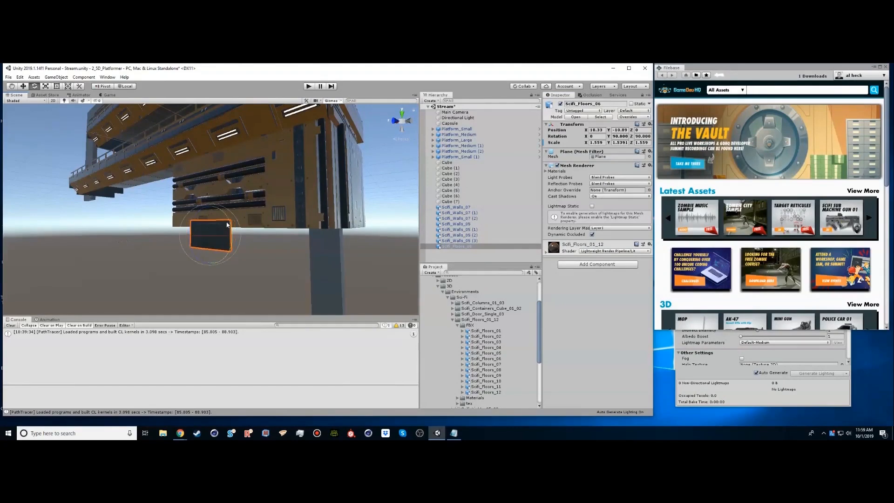
{"action": "mouse_move", "coordinate": [211, 208]}
{"action": "left_mouse_down"}
{"action": "mouse_move", "coordinate": [211, 233]}
{"action": "mouse_move", "coordinate": [211, 215]}
{"action": "left_mouse_up"}
Vertex-snap the Scifi_Floors_06 panel against the lower edge of the wall section.
{"action": "key", "text": "f"}
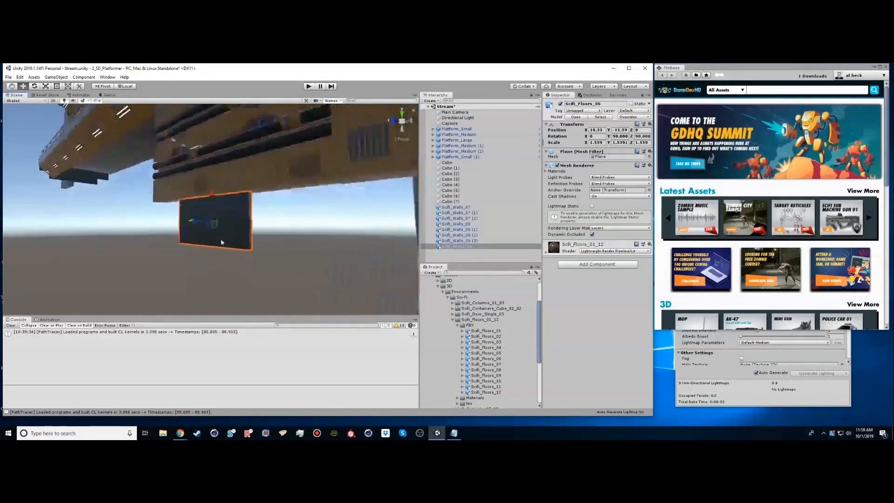
{"action": "left_click_drag", "start_coordinate": [252, 191], "coordinate": [326, 204], "text": "alt"}
{"action": "middle_click_drag", "start_coordinate": [326, 205], "coordinate": [360, 223]}
{"action": "key", "text": "v"}
{"action": "left_click_drag", "start_coordinate": [197, 202], "coordinate": [94, 207]}
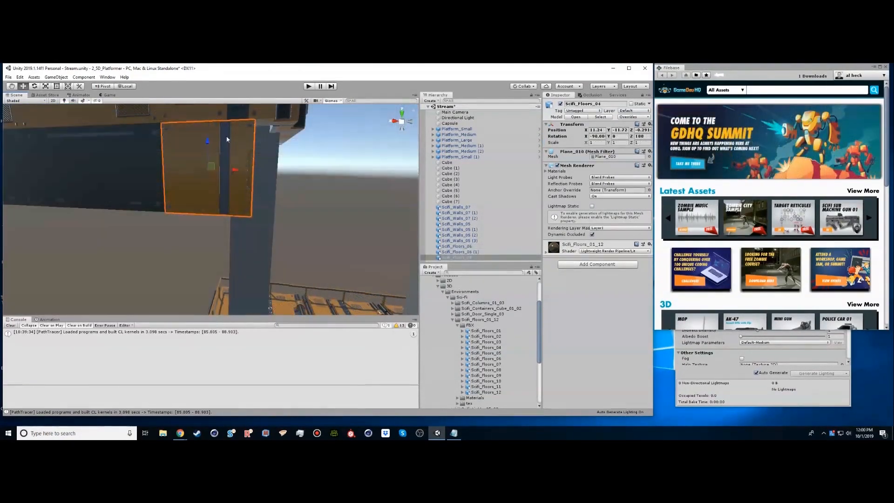
Stretch the Scifi_Floors_04 panel to an X scale of about 1.43 and align it beside the dark panel under the wall.
{"action": "left_click_drag", "start_coordinate": [186, 196], "coordinate": [225, 213], "text": "alt"}
{"action": "key", "text": "r"}
{"action": "key", "text": "w"}
{"action": "left_click_drag", "start_coordinate": [132, 168], "coordinate": [125, 195]}
{"action": "right_click_drag", "start_coordinate": [227, 196], "coordinate": [218, 196], "text": "alt"}
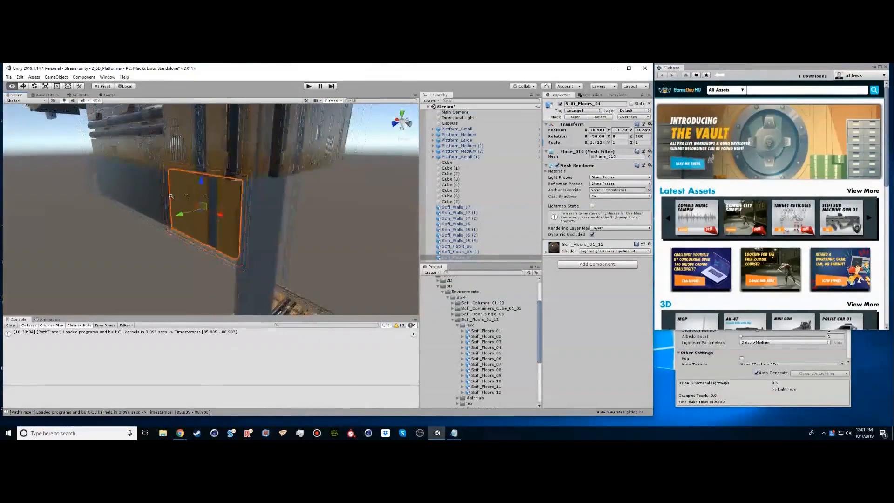
Add the Scifi_Floors_12 model to the scene and move it down onto the yellow corner panel below the wall.
{"action": "left_click_drag", "start_coordinate": [218, 196], "coordinate": [261, 191], "text": "alt"}
{"action": "left_click_drag", "start_coordinate": [486, 392], "coordinate": [459, 215]}
{"action": "left_click_drag", "start_coordinate": [224, 186], "coordinate": [313, 129], "text": "alt"}
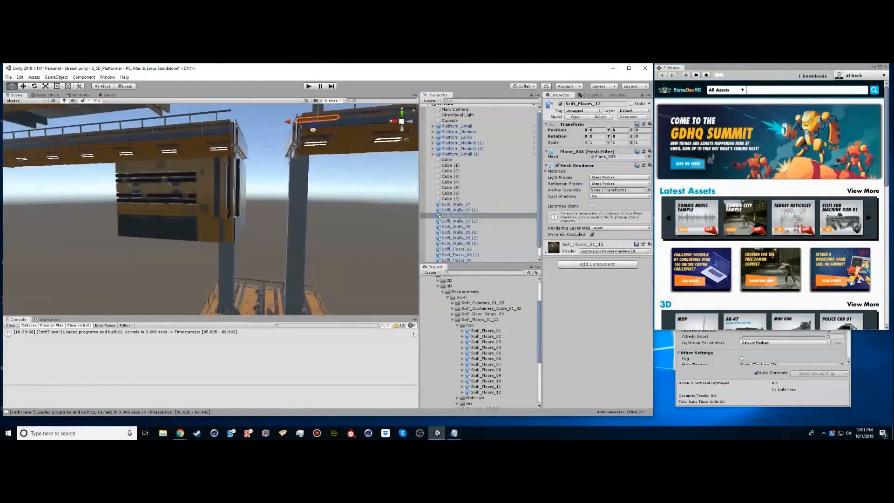
{"action": "left_click_drag", "start_coordinate": [318, 108], "coordinate": [180, 229]}
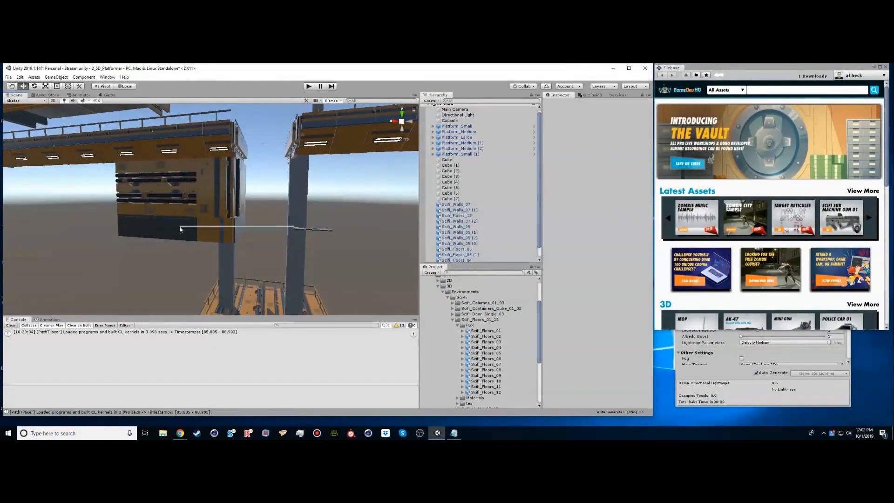
{"action": "left_click", "coordinate": [305, 231]}
{"action": "left_click_drag", "start_coordinate": [284, 229], "coordinate": [192, 231]}
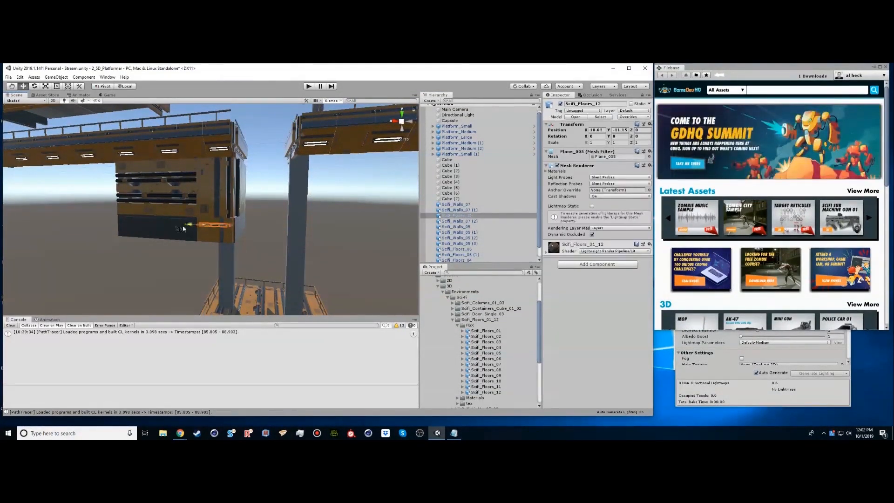
Rotate the Scifi_Floors_12 strip to 90° about X so it faces outward from the wall.
{"action": "key", "text": "e"}
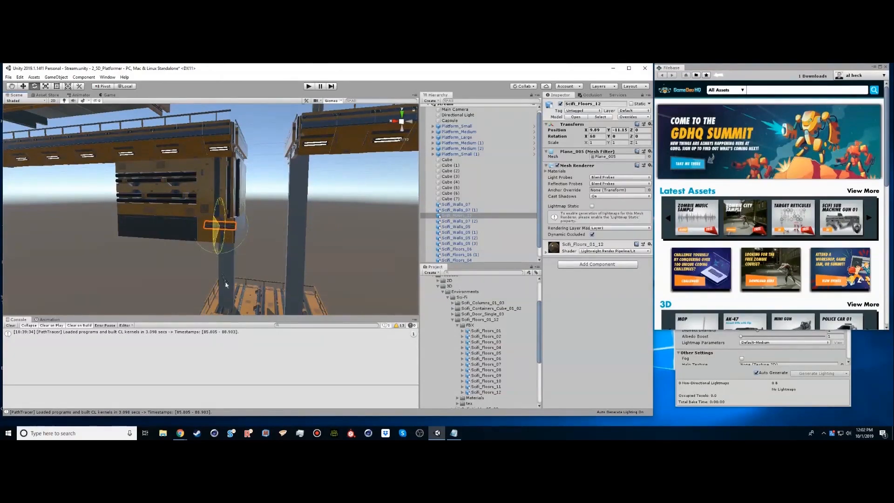
{"action": "left_click_drag", "start_coordinate": [241, 311], "coordinate": [240, 308], "text": "ctrl"}
{"action": "key", "text": "f"}
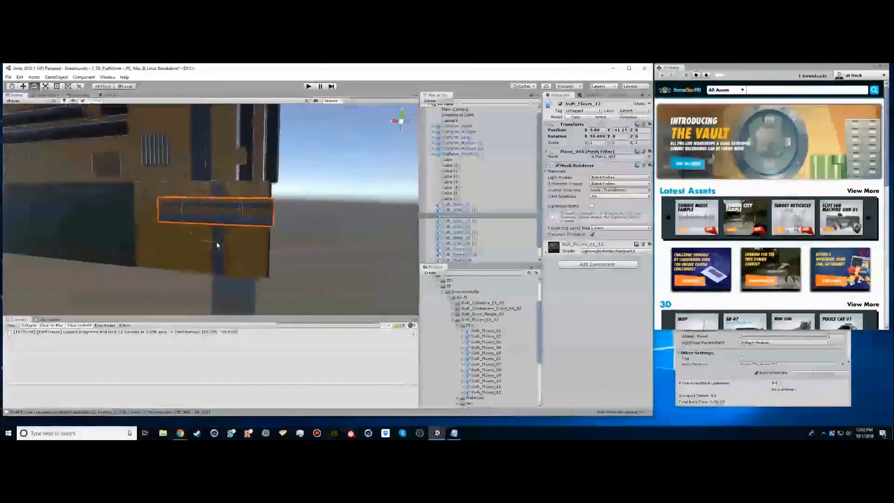
{"action": "left_click_drag", "start_coordinate": [166, 206], "coordinate": [232, 227], "text": "alt"}
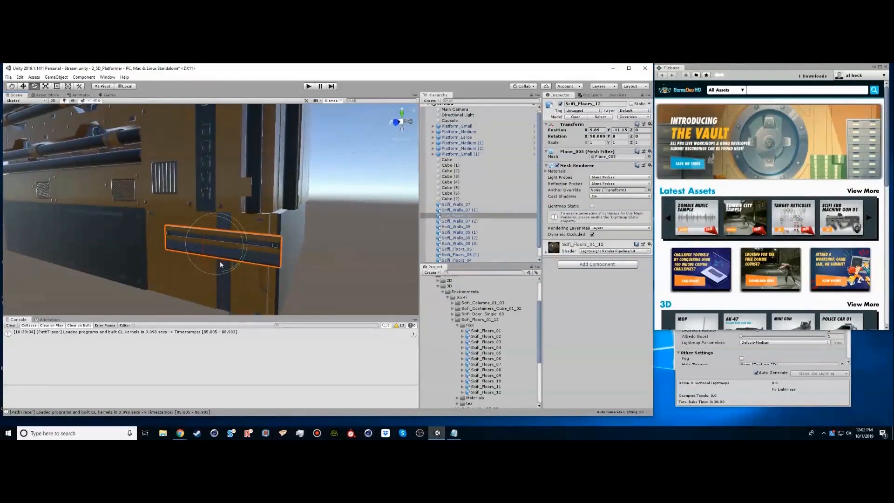
Raise the Scifi_Floors_12 strip to the seam above the yellow panel, stretch it across the panel's width, and align it.
{"action": "left_click_drag", "start_coordinate": [215, 262], "coordinate": [180, 213]}
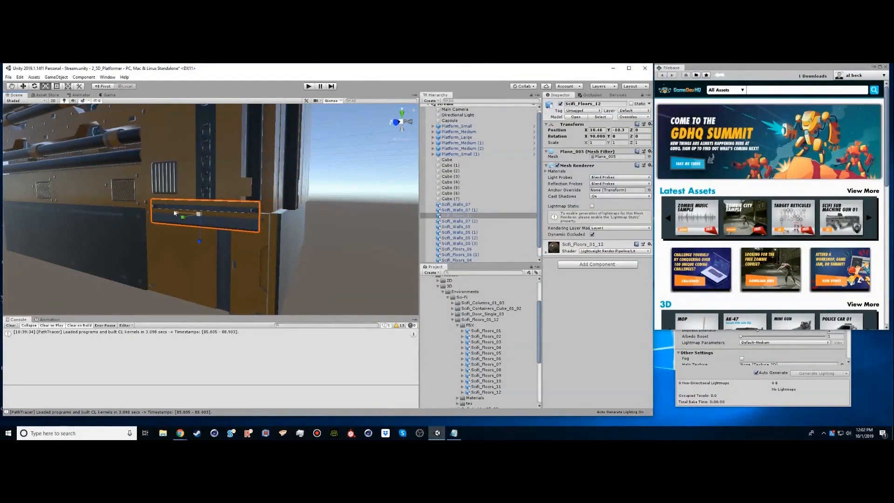
{"action": "left_click_drag", "start_coordinate": [172, 214], "coordinate": [345, 189]}
{"action": "key", "text": "w"}
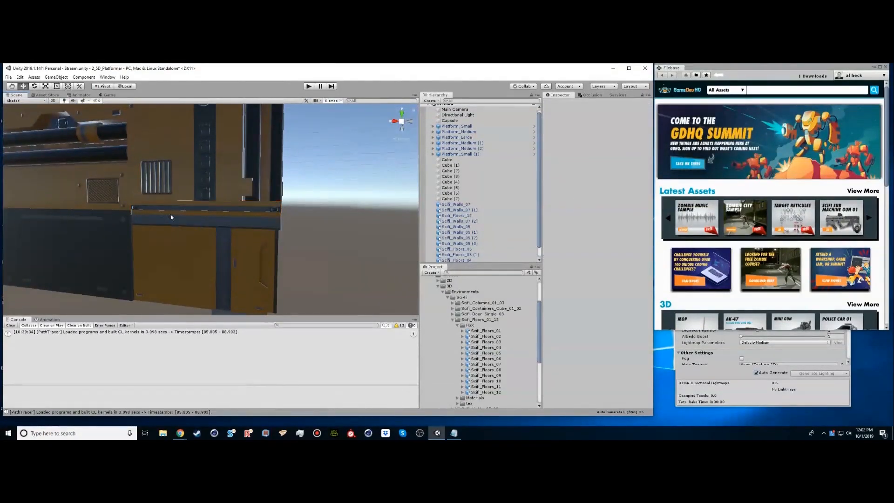
{"action": "left_click_drag", "start_coordinate": [184, 213], "coordinate": [180, 215]}
{"action": "left_click", "coordinate": [316, 220]}
{"action": "scroll", "coordinate": [316, 219], "scroll_direction": "down", "scroll_amount": 6}
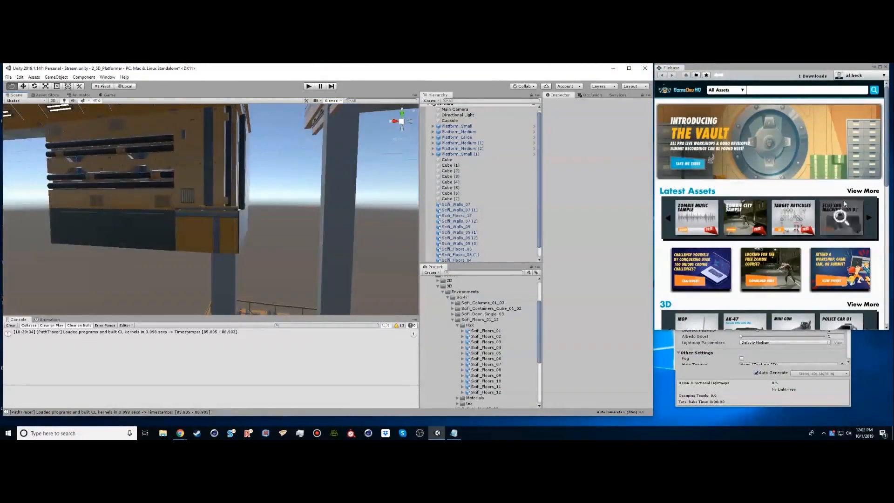
Duplicate the Scifi_Floors_12 strip, rotate the copy upright, and raise it onto the yellow wall section above the seam.
{"action": "left_click_drag", "start_coordinate": [189, 187], "coordinate": [232, 194], "text": "alt"}
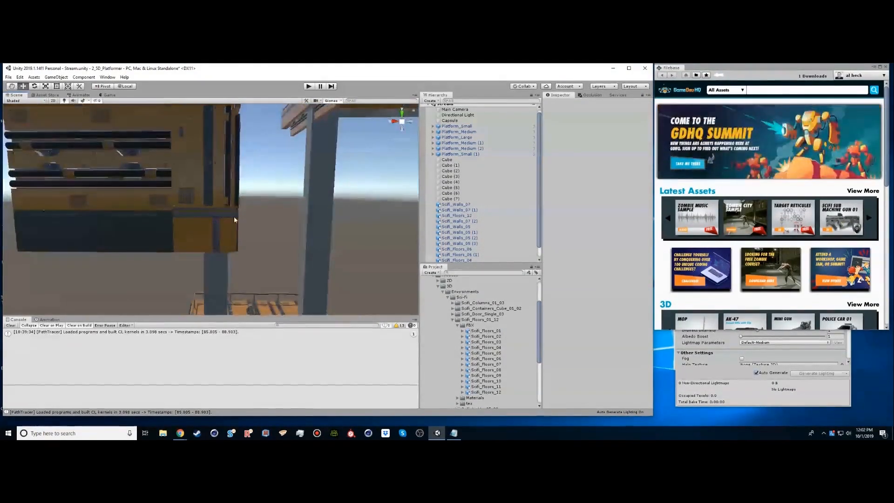
{"action": "left_click", "coordinate": [221, 213]}
{"action": "key", "text": "ctrl+d"}
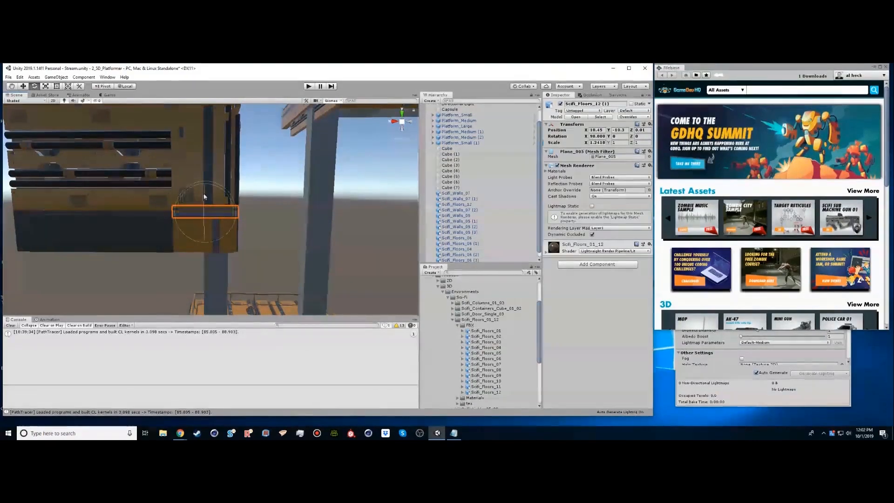
{"action": "left_click_drag", "start_coordinate": [217, 187], "coordinate": [268, 280], "text": "ctrl"}
{"action": "key", "text": "w"}
{"action": "left_click_drag", "start_coordinate": [203, 190], "coordinate": [209, 150]}
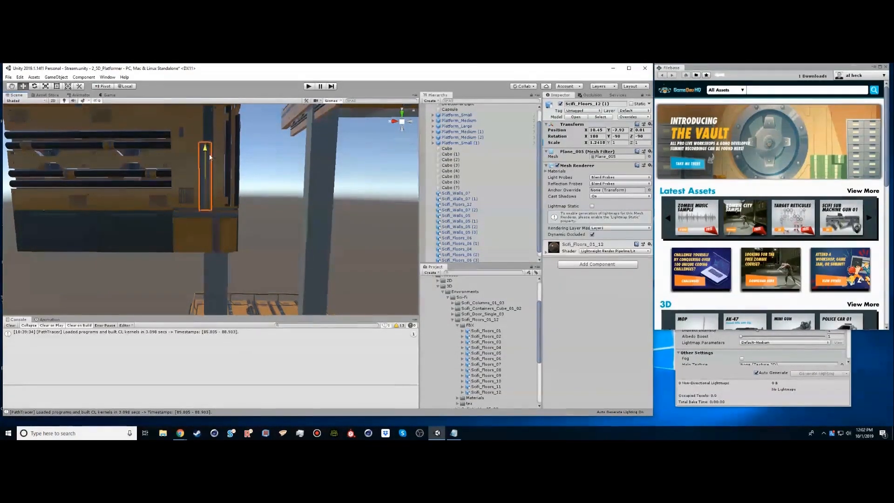
Create an empty object, reset its transform to the origin, and rename it Wall_L.
{"action": "left_click", "coordinate": [430, 101]}
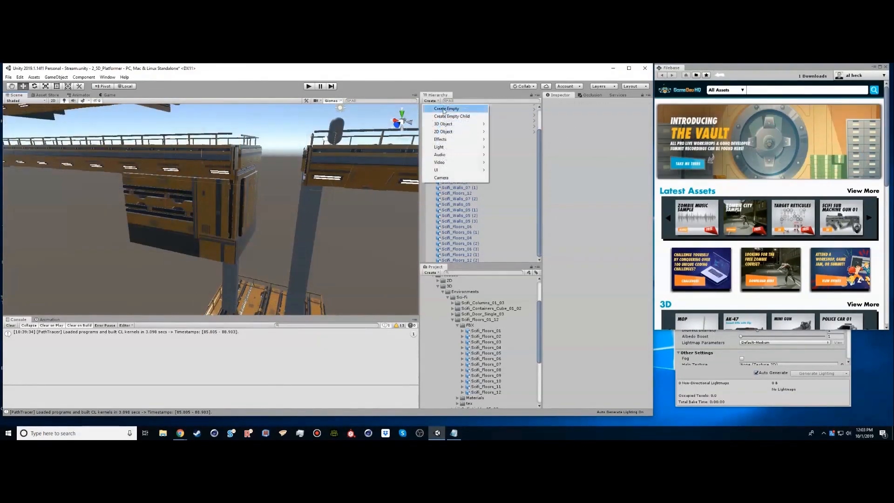
{"action": "left_click", "coordinate": [445, 108]}
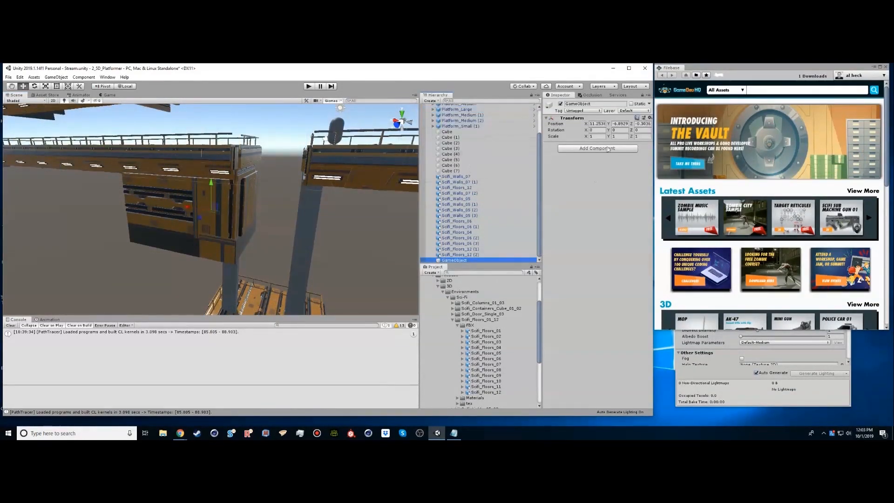
{"action": "left_click", "coordinate": [649, 118]}
{"action": "left_click", "coordinate": [651, 119]}
{"action": "left_click", "coordinate": [665, 125]}
{"action": "left_click", "coordinate": [454, 260]}
{"action": "left_click", "coordinate": [454, 259]}
{"action": "type", "text": "Wall_L"}
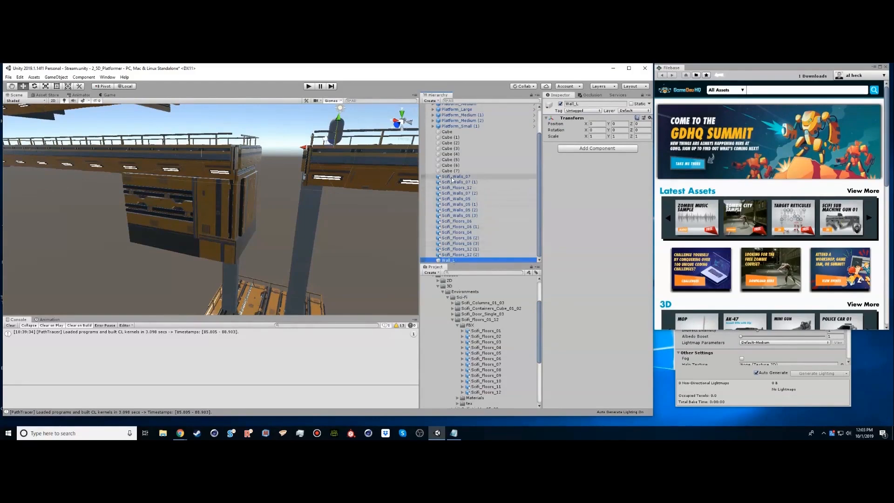
Move all the Scifi_Walls and Scifi_Floors pieces together to the Wall_L origin and parent them under Wall_L.
{"action": "left_click", "coordinate": [446, 177]}
{"action": "left_click", "coordinate": [454, 255], "text": "shift"}
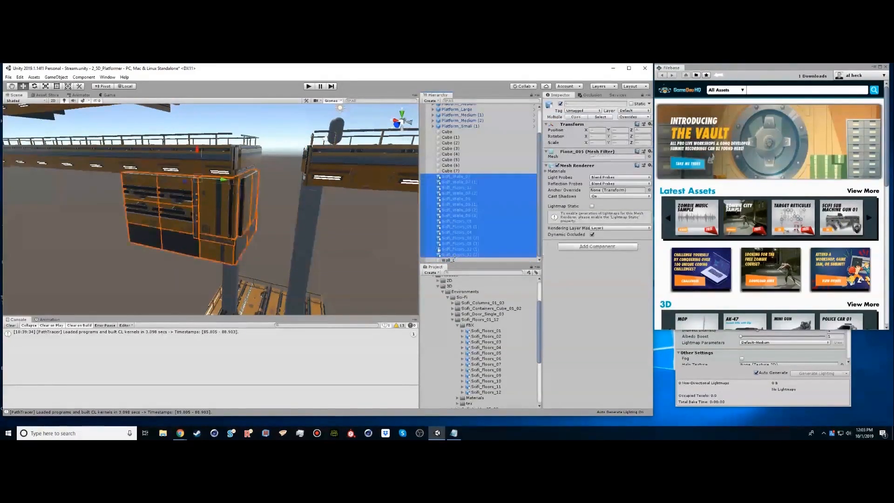
{"action": "left_click_drag", "start_coordinate": [220, 180], "coordinate": [331, 105]}
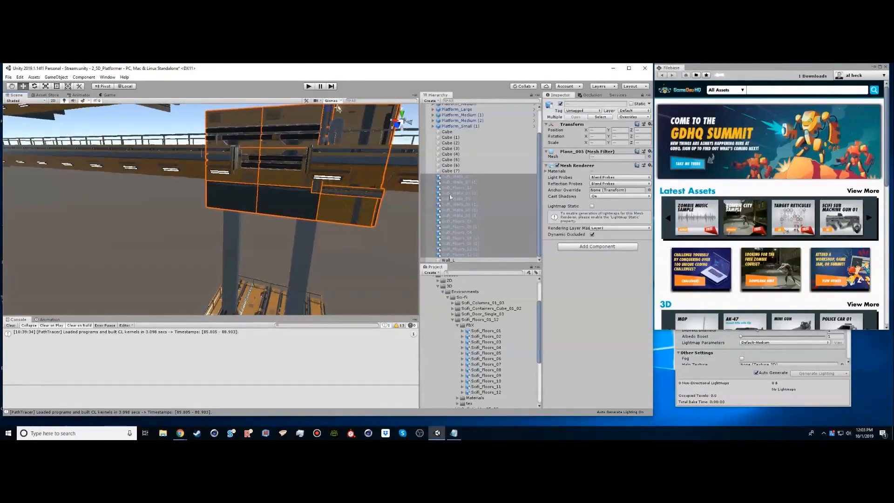
{"action": "left_click_drag", "start_coordinate": [446, 258], "coordinate": [445, 261]}
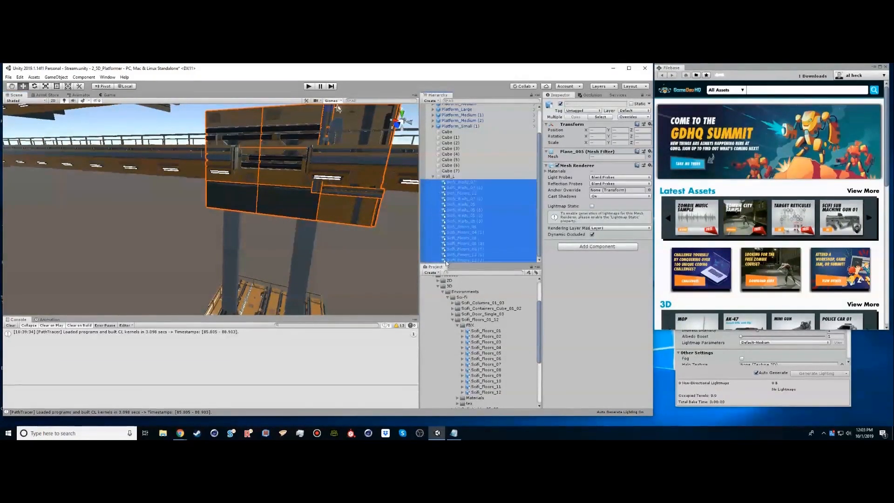
{"action": "left_click", "coordinate": [433, 176]}
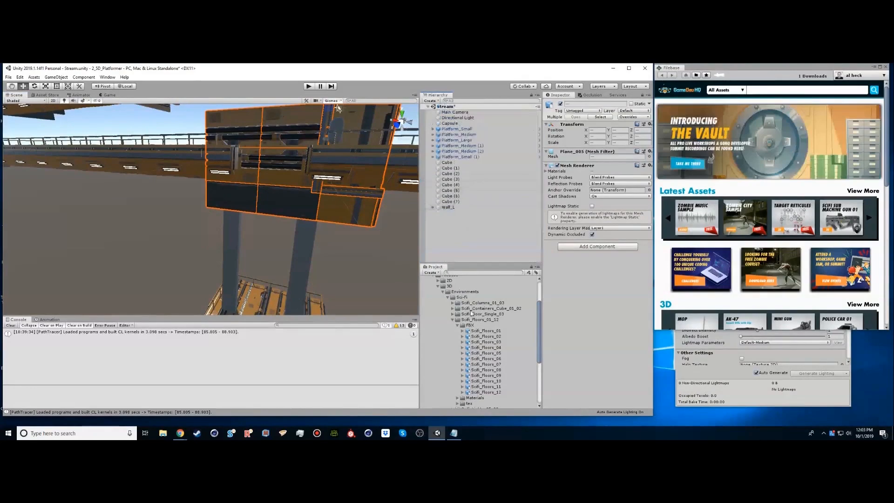
Save the Wall_L group as a prefab in the Platform folder of Prefab_From_Stream.
{"action": "left_click", "coordinate": [454, 320]}
{"action": "scroll", "coordinate": [444, 373], "scroll_direction": "down", "scroll_amount": 1}
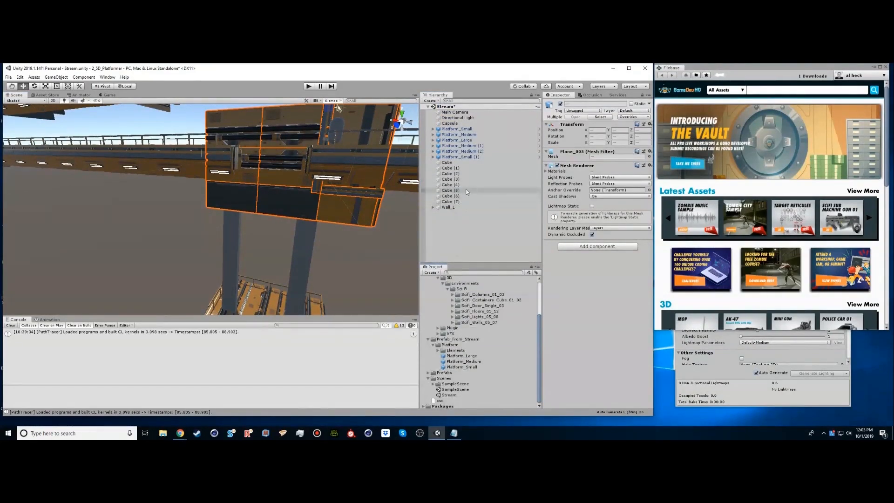
{"action": "left_click_drag", "start_coordinate": [444, 210], "coordinate": [460, 349]}
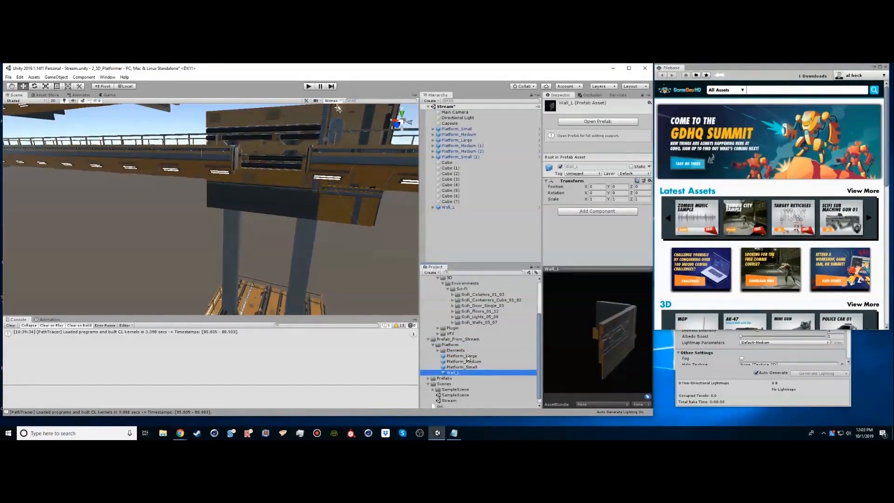
Create a folder named Wall in Prefab_From_Stream and put the Wall_L prefab in it.
{"action": "left_click", "coordinate": [447, 340]}
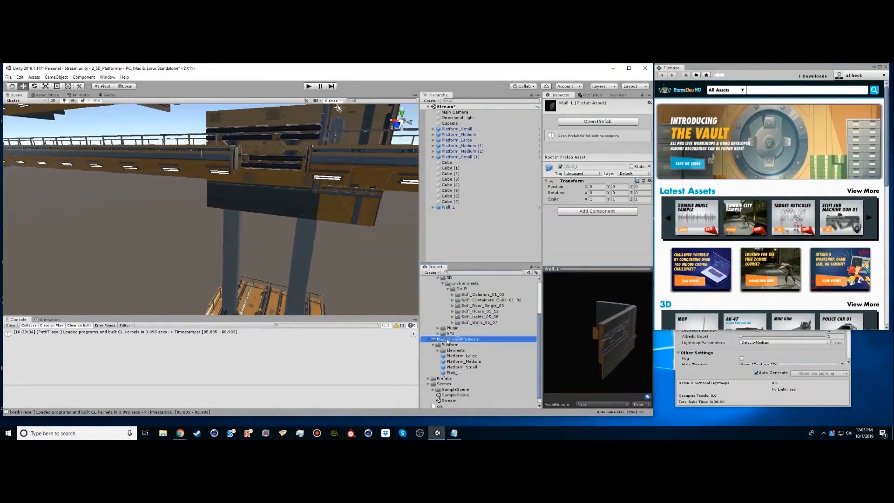
{"action": "left_click", "coordinate": [429, 273]}
{"action": "left_click", "coordinate": [461, 133]}
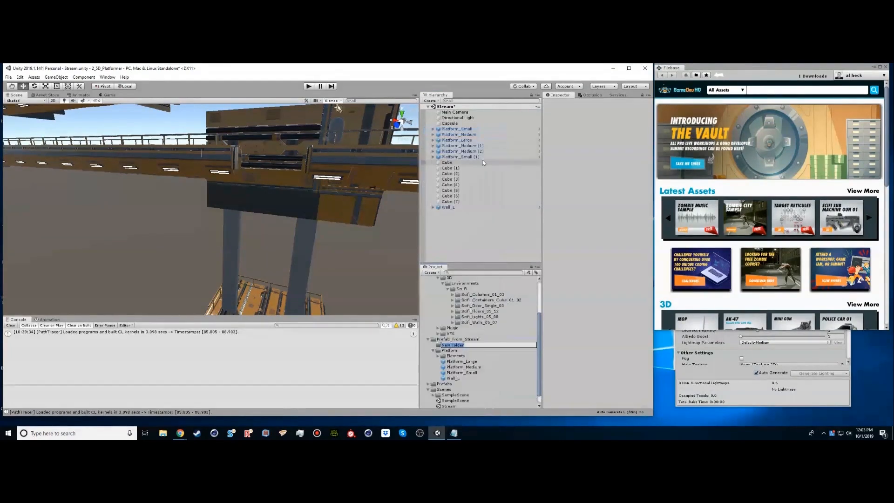
{"action": "type", "text": "Wall"}
{"action": "key", "text": "Return"}
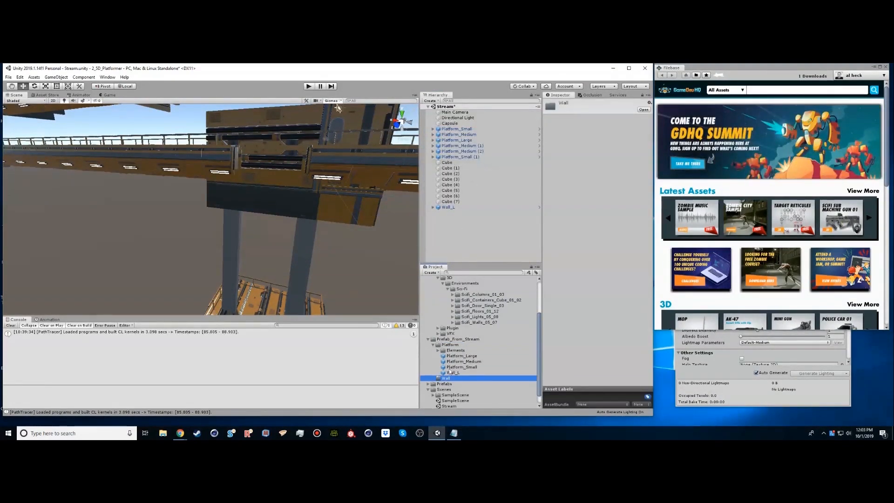
{"action": "left_click_drag", "start_coordinate": [454, 372], "coordinate": [447, 379]}
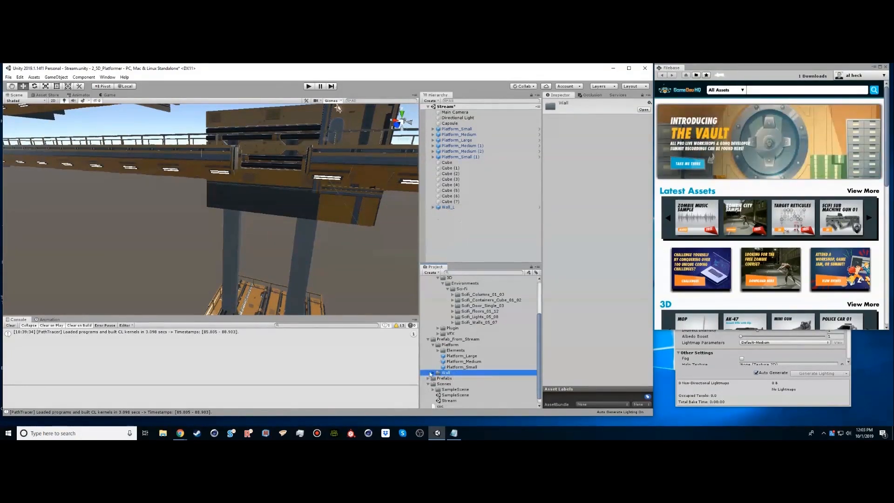
Add a second Wall_L prefab instance to the scene and unpack it from its prefab.
{"action": "left_click", "coordinate": [432, 373]}
{"action": "left_click_drag", "start_coordinate": [453, 378], "coordinate": [451, 208]}
{"action": "key", "text": "Delete"}
{"action": "left_click", "coordinate": [445, 214]}
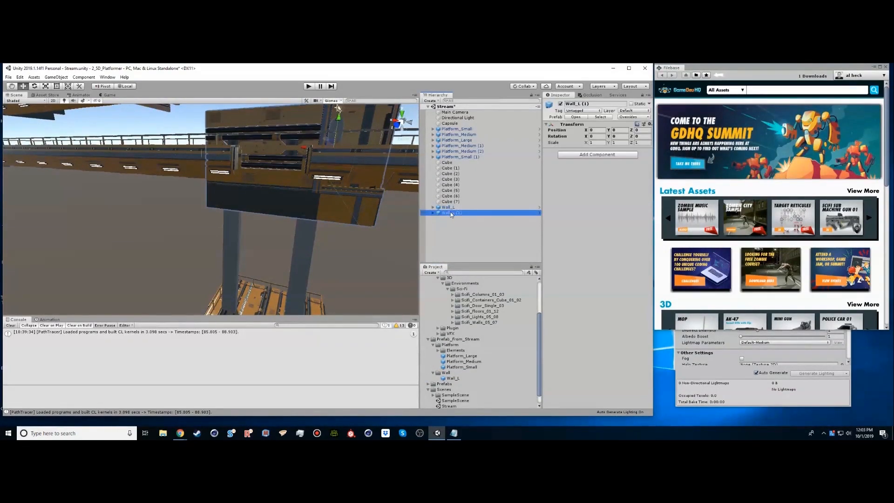
{"action": "right_click", "coordinate": [451, 213]}
{"action": "left_click", "coordinate": [470, 289]}
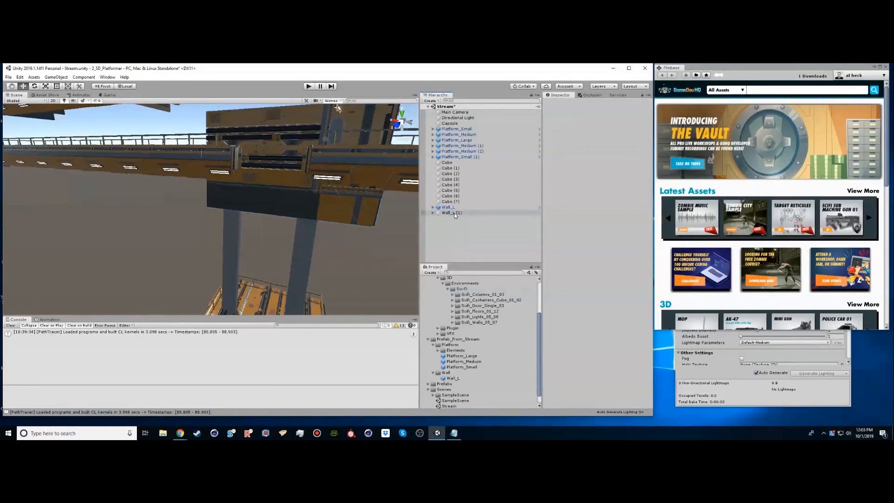
Rename the unpacked wall copy Wall_R and mirror it with an X scale of -1.
{"action": "double_click", "coordinate": [452, 213]}
{"action": "left_click", "coordinate": [447, 213]}
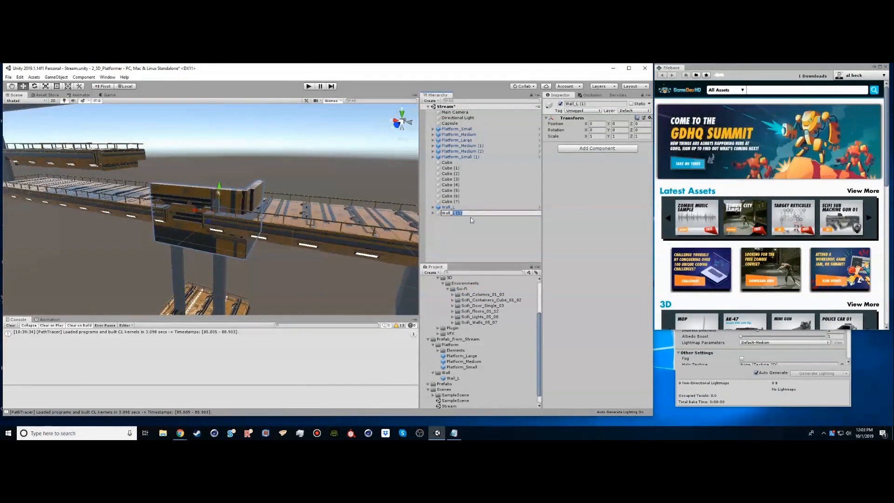
{"action": "type", "text": "R"}
{"action": "key", "text": "Return"}
{"action": "left_click", "coordinate": [589, 136]}
{"action": "type", "text": "-1"}
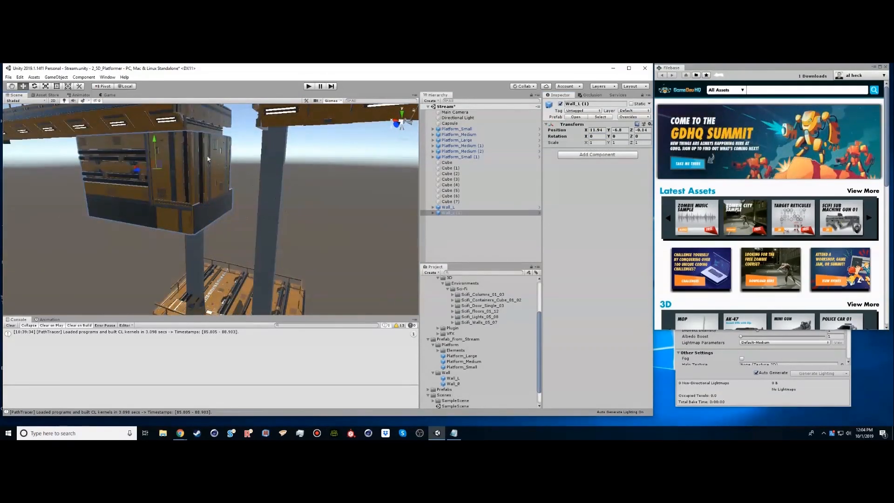
Lower the Wall_L (1) section to sit directly beneath the first wall section, at about -16.78 in Y.
{"action": "left_click_drag", "start_coordinate": [155, 139], "coordinate": [239, 216]}
{"action": "scroll", "coordinate": [175, 241], "scroll_direction": "up", "scroll_amount": 4}
{"action": "key", "text": "v"}
{"action": "right_click_drag", "start_coordinate": [247, 218], "coordinate": [280, 221], "text": "alt"}
{"action": "left_click_drag", "start_coordinate": [279, 221], "coordinate": [347, 239], "text": "alt"}
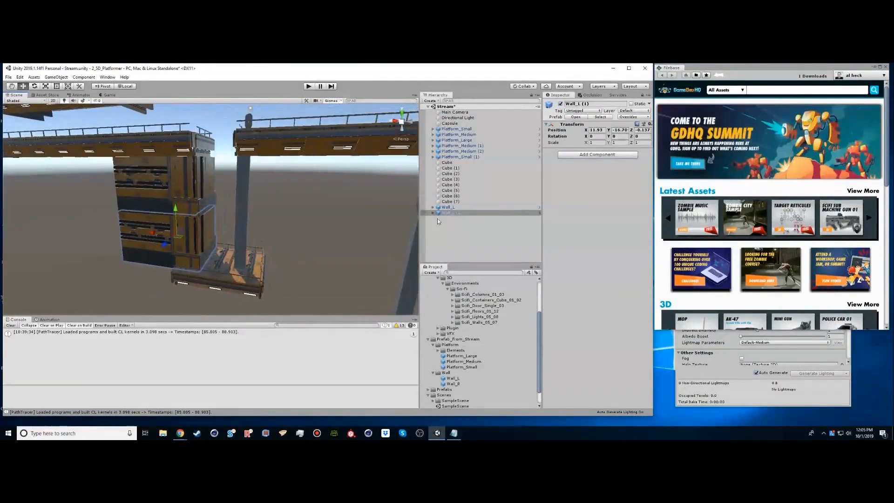
Add the Wall_R prefab to the scene and position it at the pillar across the gap from the stacked walls.
{"action": "left_click", "coordinate": [454, 384]}
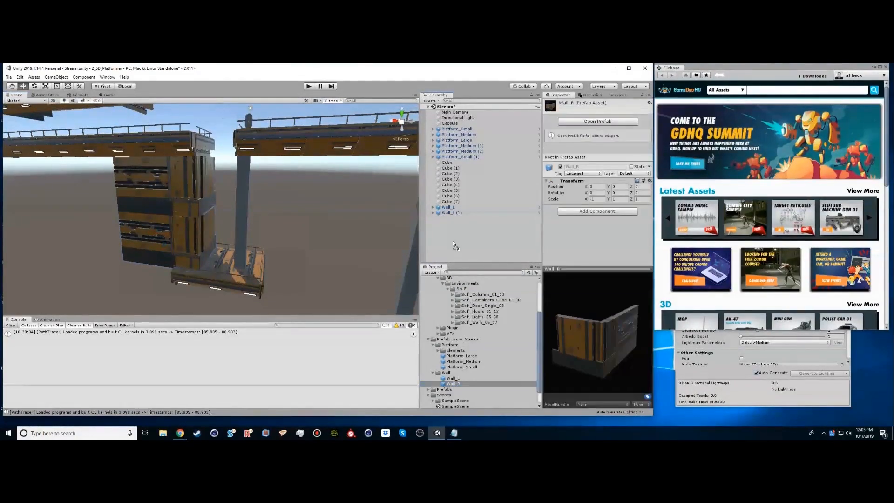
{"action": "left_click_drag", "start_coordinate": [454, 384], "coordinate": [453, 236]}
{"action": "left_click_drag", "start_coordinate": [251, 112], "coordinate": [259, 160]}
{"action": "left_click_drag", "start_coordinate": [259, 159], "coordinate": [211, 236], "text": "alt"}
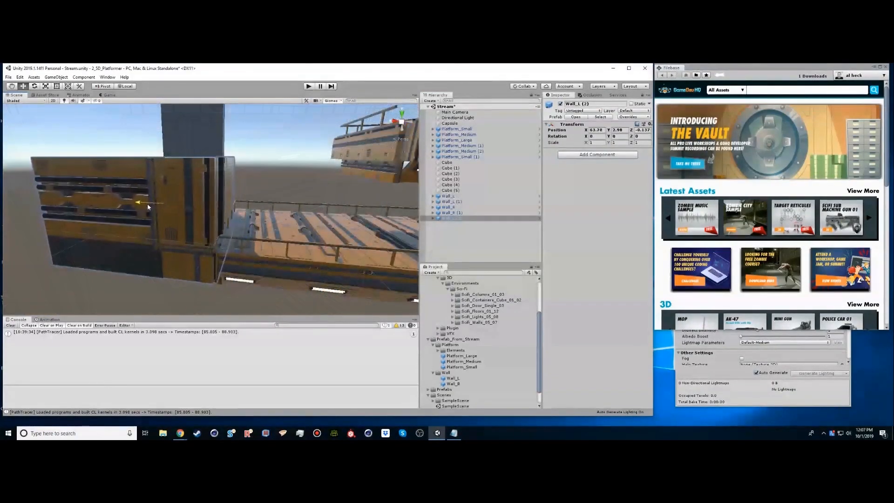
Align Wall_L (2) with the platform's end at about X 63.44 and stack a duplicate above it.
{"action": "left_click_drag", "start_coordinate": [147, 203], "coordinate": [150, 207]}
{"action": "right_click_drag", "start_coordinate": [185, 198], "coordinate": [185, 236]}
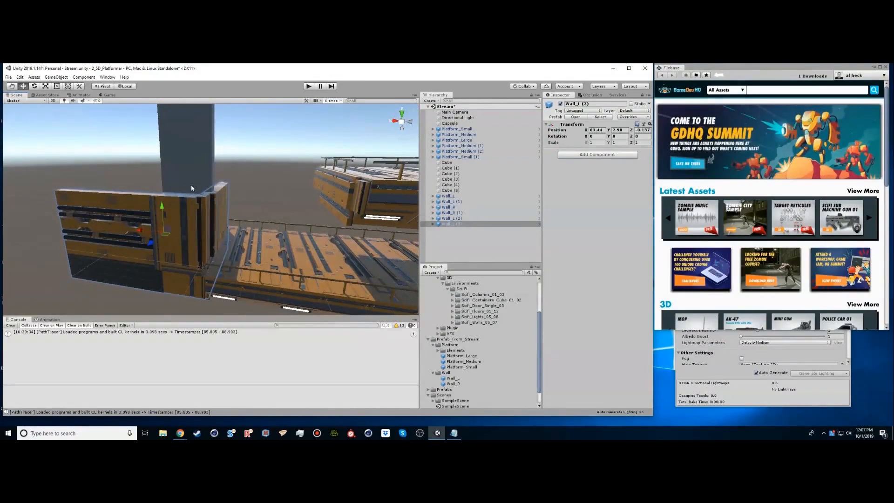
{"action": "left_click_drag", "start_coordinate": [192, 188], "coordinate": [167, 95]}
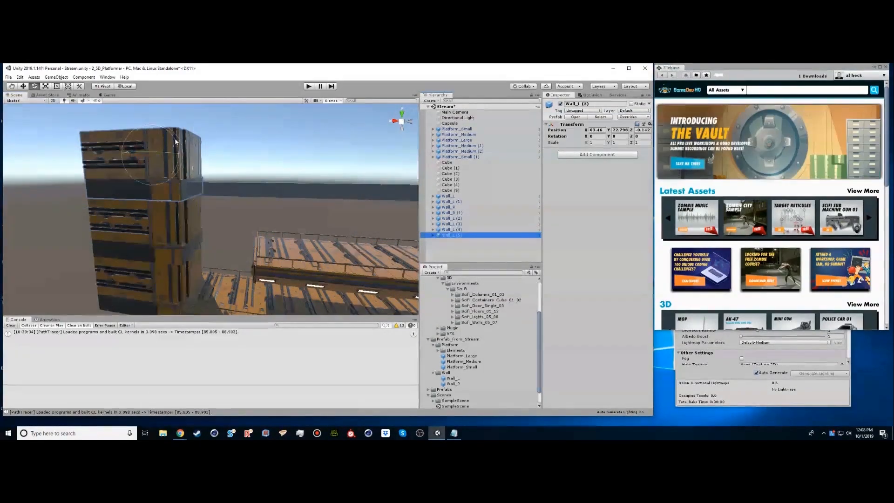
Rotate the topmost Wall_L (5) section 90° about Z and move it beside the top of the wall stack as ceiling.
{"action": "left_click_drag", "start_coordinate": [175, 141], "coordinate": [177, 209]}
{"action": "key", "text": "w"}
{"action": "left_click_drag", "start_coordinate": [177, 154], "coordinate": [241, 179]}
{"action": "right_click_drag", "start_coordinate": [213, 180], "coordinate": [229, 160], "text": "alt"}
{"action": "middle_click_drag", "start_coordinate": [230, 160], "coordinate": [246, 222]}
{"action": "left_click_drag", "start_coordinate": [246, 221], "coordinate": [287, 175], "text": "alt"}
{"action": "left_click_drag", "start_coordinate": [331, 141], "coordinate": [339, 428]}
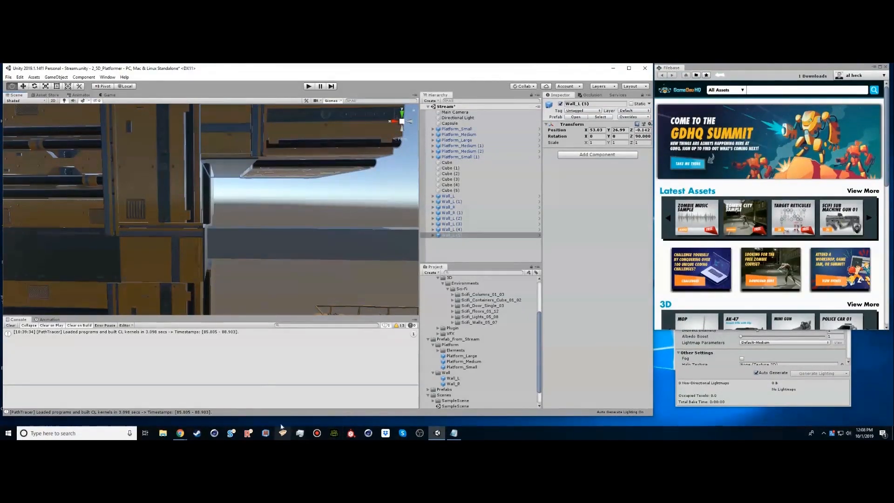
Align the rotated Wall_L (5) section with the wall stack's corner and duplicate it to extend the ceiling.
{"action": "scroll", "coordinate": [263, 253], "scroll_direction": "up", "scroll_amount": 2}
{"action": "right_click_drag", "start_coordinate": [263, 253], "coordinate": [192, 235], "text": "alt"}
{"action": "middle_click_drag", "start_coordinate": [228, 237], "coordinate": [210, 229]}
{"action": "left_click_drag", "start_coordinate": [178, 115], "coordinate": [177, 142]}
{"action": "left_click_drag", "start_coordinate": [160, 200], "coordinate": [282, 178], "text": "alt"}
{"action": "key", "text": "ctrl+d"}
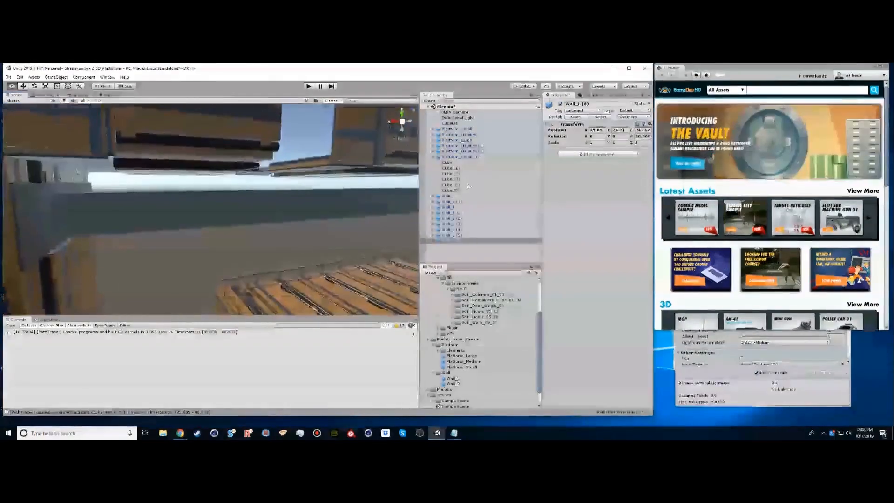
{"action": "right_click_drag", "start_coordinate": [282, 177], "coordinate": [289, 173], "text": "alt"}
{"action": "middle_click_drag", "start_coordinate": [290, 173], "coordinate": [231, 162]}
{"action": "left_click_drag", "start_coordinate": [230, 161], "coordinate": [770, 166], "text": "alt"}
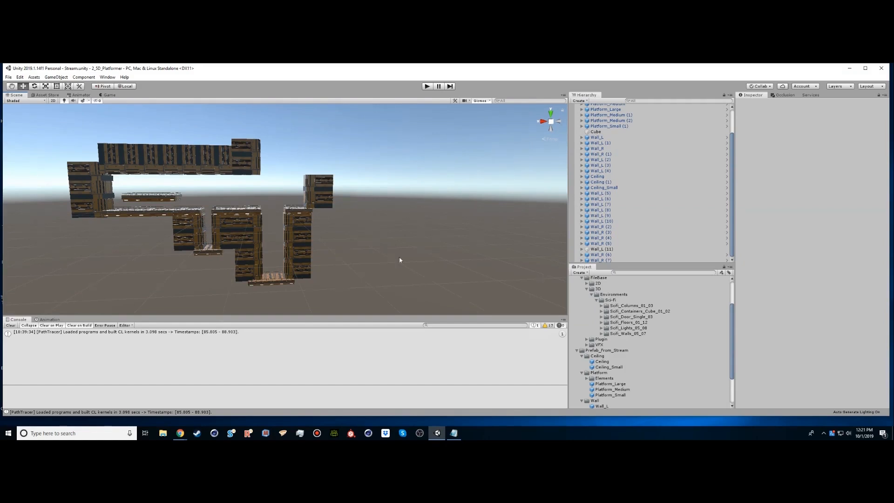
Collapse the FileBase asset folder and look over the Ceiling, Platform and Wall prefab folders.
{"action": "scroll", "coordinate": [615, 330], "scroll_direction": "up", "scroll_amount": 3}
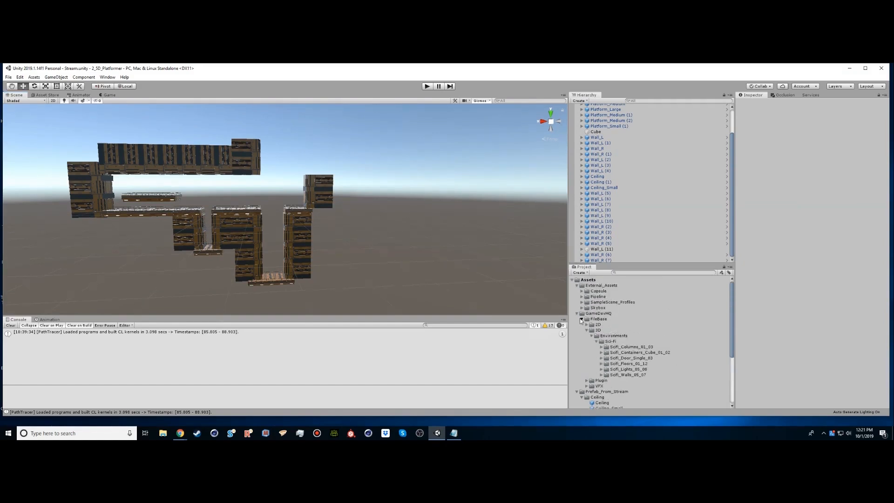
{"action": "left_click", "coordinate": [582, 319]}
{"action": "scroll", "coordinate": [612, 394], "scroll_direction": "down", "scroll_amount": 2}
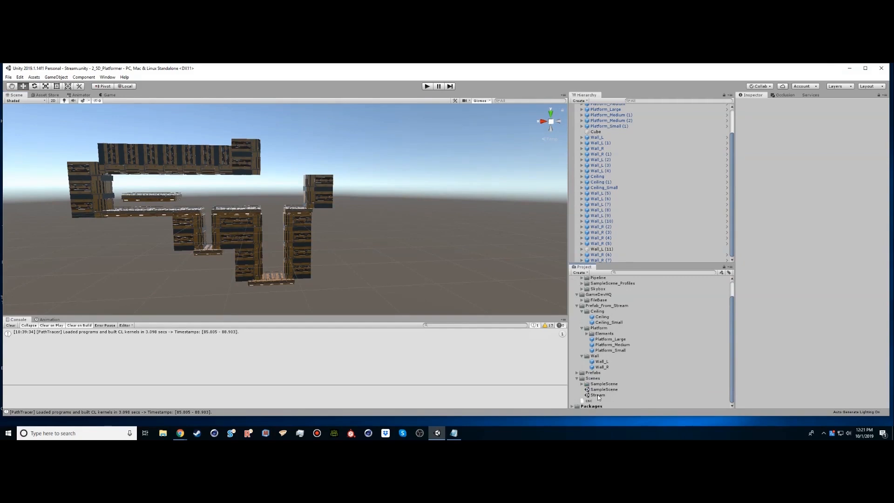
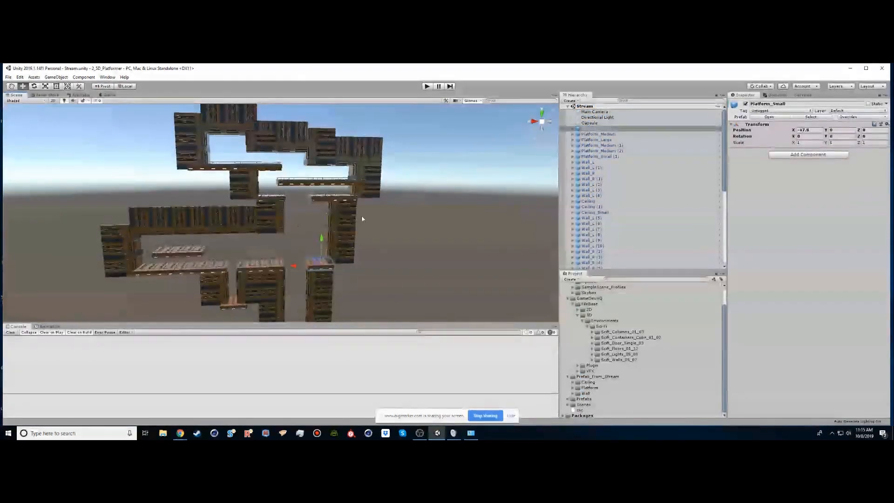
Create an empty object and name it Main_Level.
{"action": "left_click", "coordinate": [571, 103]}
{"action": "left_click", "coordinate": [588, 112]}
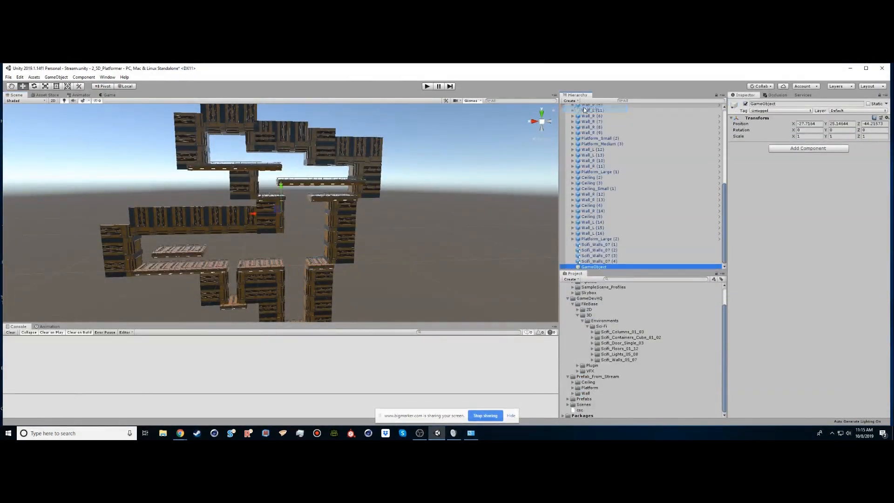
{"action": "left_click", "coordinate": [592, 268]}
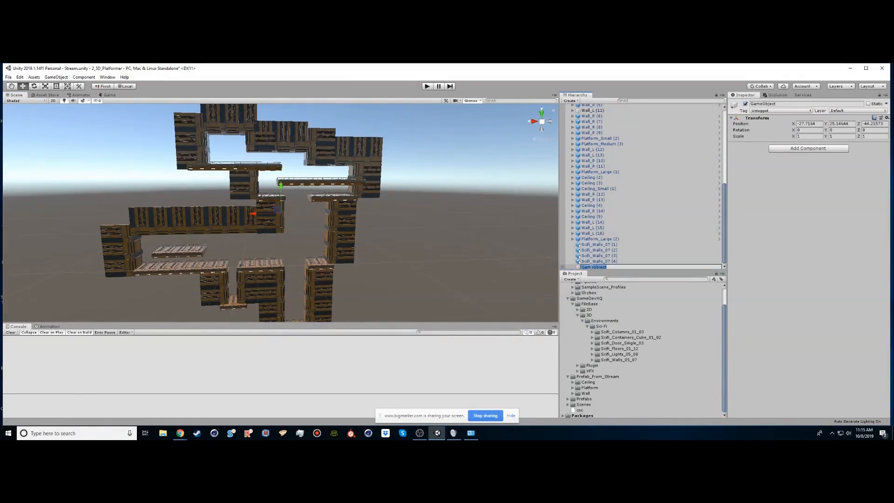
{"action": "type", "text": "Main_Level"}
{"action": "key", "text": "Return"}
{"action": "left_click", "coordinate": [598, 261]}
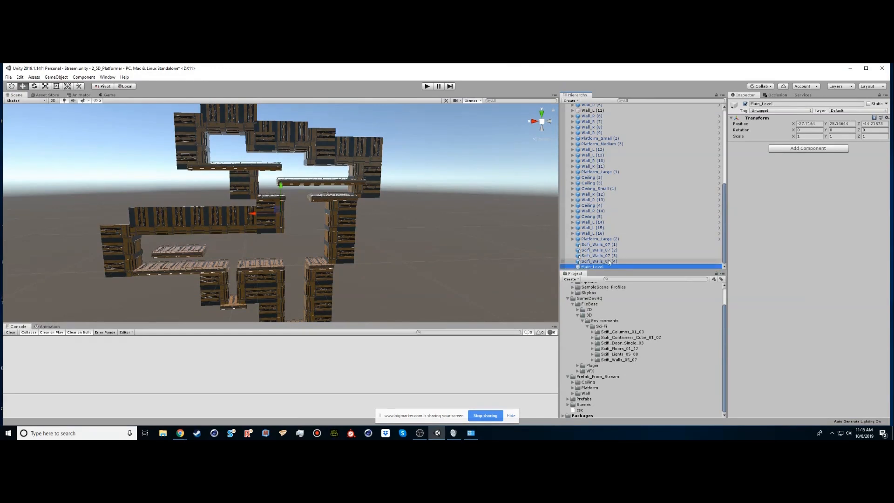
{"action": "scroll", "coordinate": [592, 209], "scroll_direction": "up", "scroll_amount": 10}
{"action": "left_click", "coordinate": [589, 141], "text": "shift"}
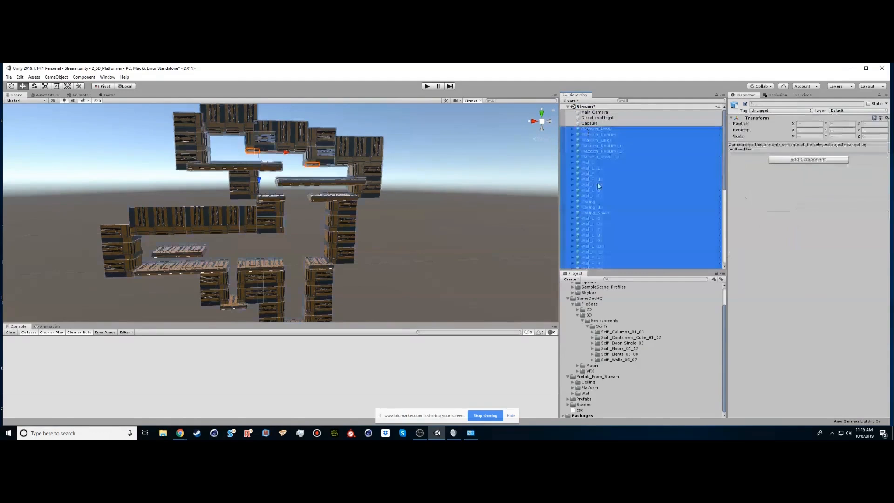
{"action": "scroll", "coordinate": [608, 226], "scroll_direction": "down", "scroll_amount": 10}
{"action": "left_click_drag", "start_coordinate": [597, 262], "coordinate": [591, 267]}
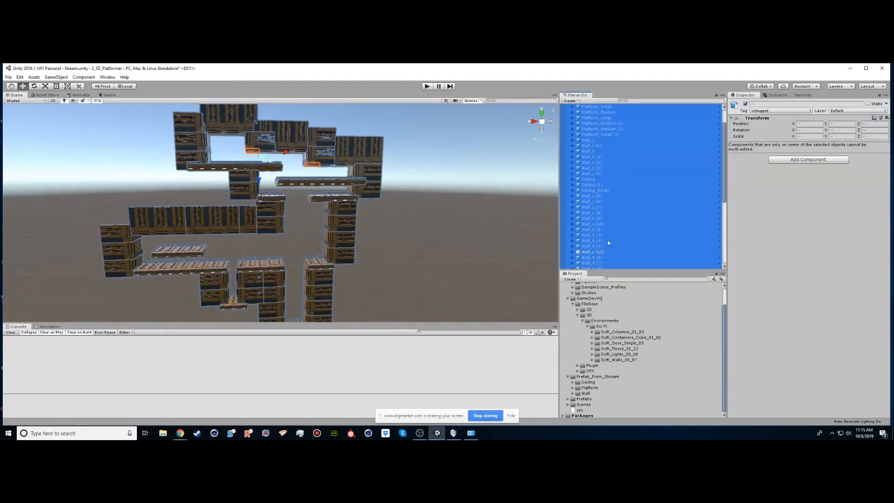
Set the position of Main_Level to 0, 0, 0.
{"action": "left_click", "coordinate": [603, 267]}
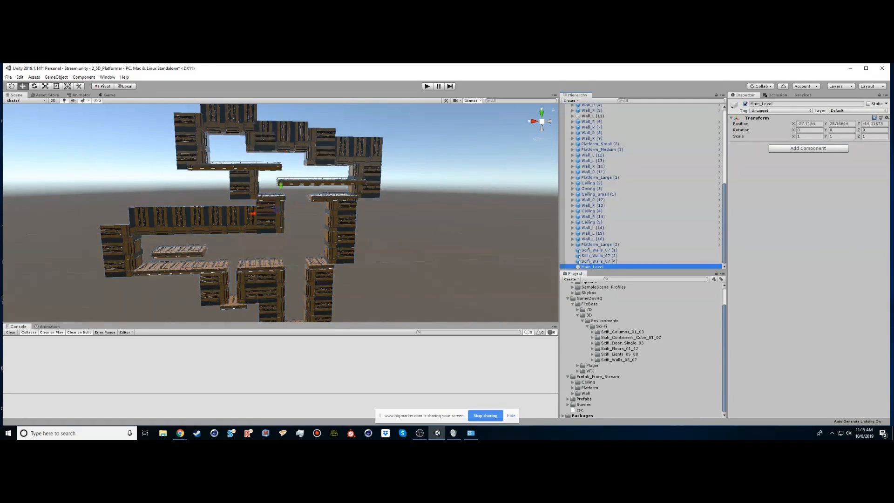
{"action": "left_click", "coordinate": [885, 121]}
{"action": "left_click", "coordinate": [834, 125]}
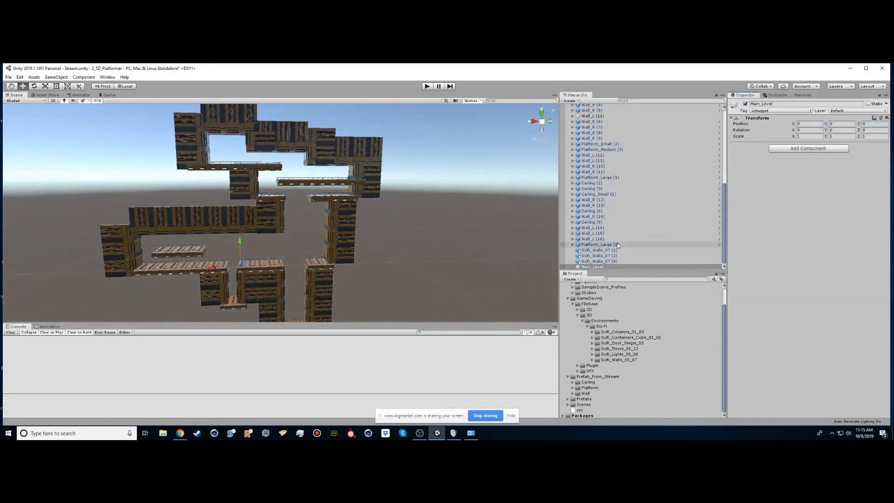
Parent all platform, wall, ceiling and Scifi_Walls_07 pieces under Main_Level.
{"action": "left_click", "coordinate": [600, 261]}
{"action": "scroll", "coordinate": [583, 132], "scroll_direction": "up", "scroll_amount": 15}
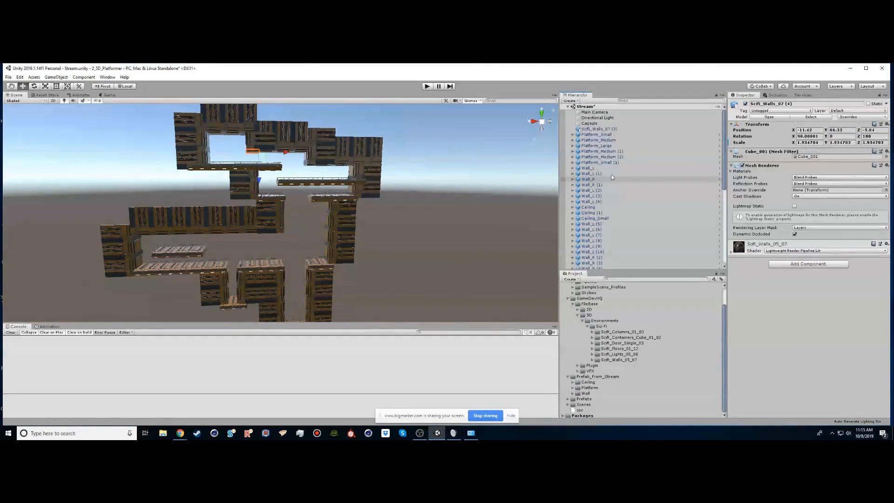
{"action": "left_click", "coordinate": [586, 133], "text": "shift"}
{"action": "scroll", "coordinate": [593, 192], "scroll_direction": "down", "scroll_amount": 10}
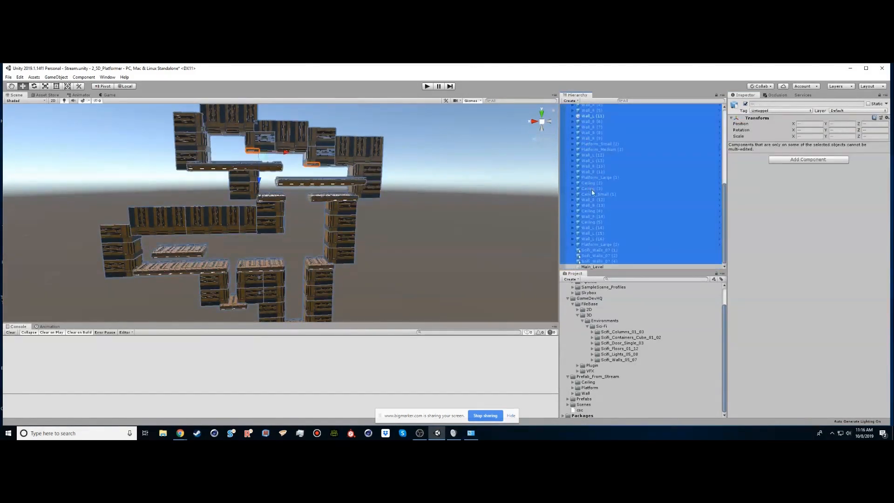
{"action": "left_click_drag", "start_coordinate": [621, 207], "coordinate": [588, 267]}
{"action": "left_click", "coordinate": [573, 130]}
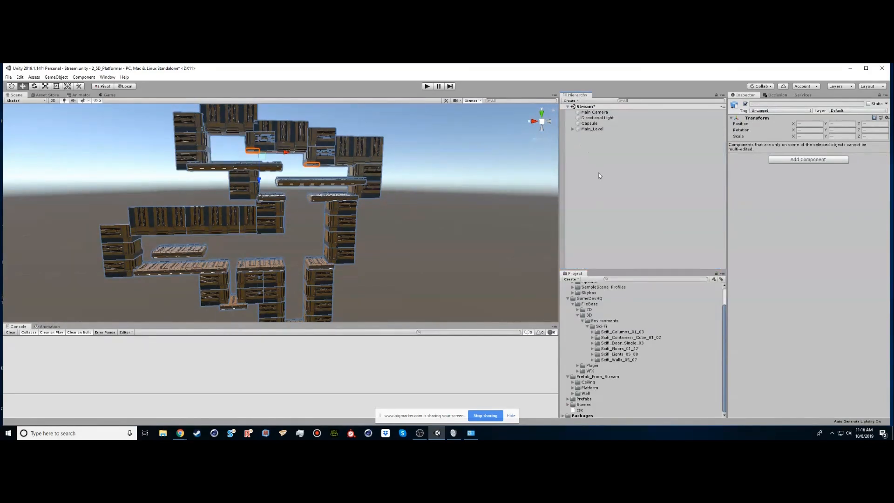
{"action": "left_click", "coordinate": [599, 173]}
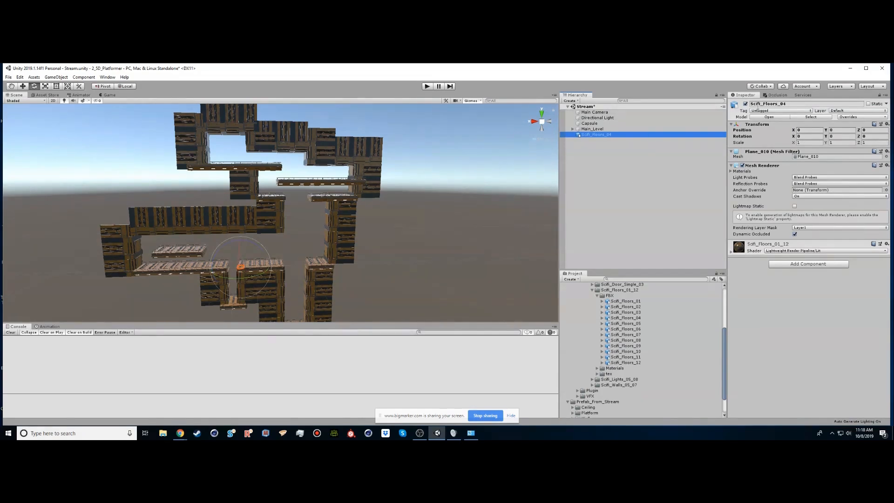
Deactivate Main_Level to clear the scene for building a new wall piece.
{"action": "key", "text": "Up"}
{"action": "left_click", "coordinate": [746, 104]}
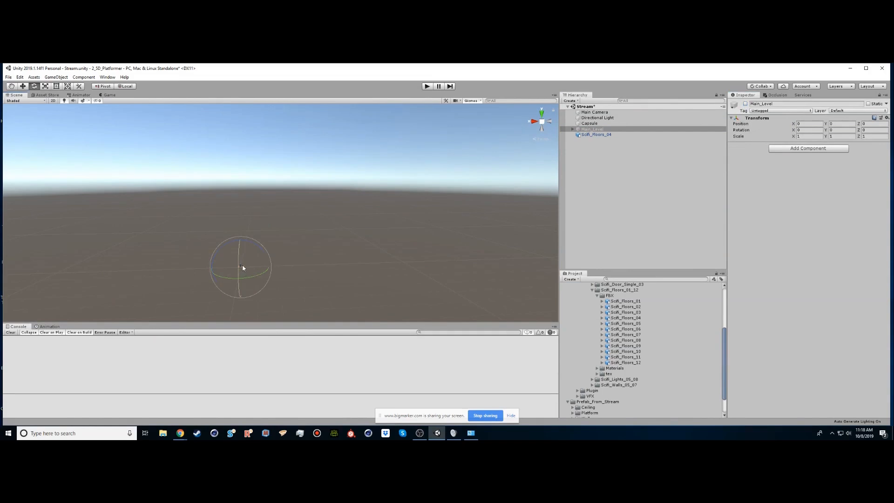
{"action": "left_click", "coordinate": [606, 154]}
Rotate the Scifi_Floors_04 panel to 180, -90, -90 so that it stands upright behind the capsule.
{"action": "left_click", "coordinate": [595, 134]}
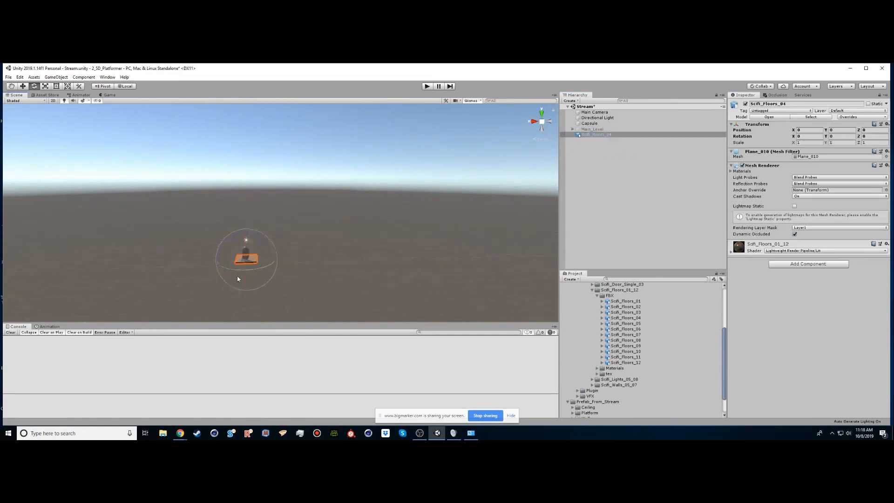
{"action": "key", "text": "f"}
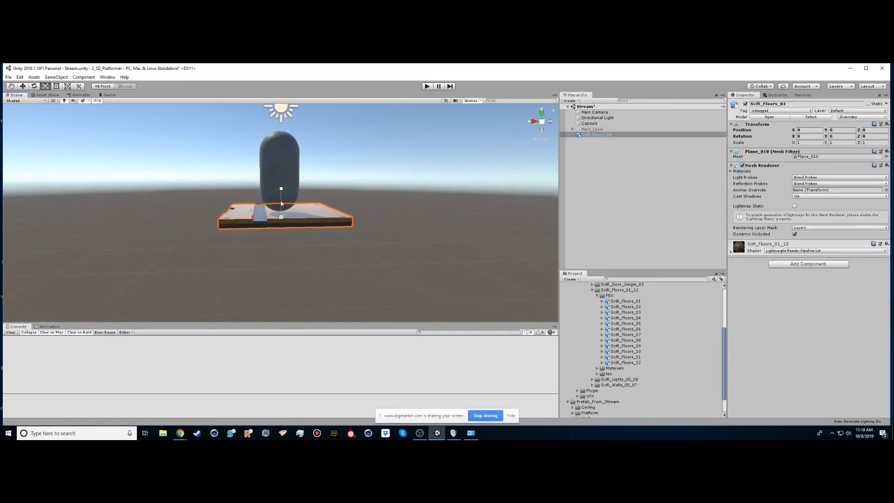
{"action": "left_click_drag", "start_coordinate": [286, 205], "coordinate": [445, 263]}
{"action": "right_click_drag", "start_coordinate": [282, 238], "coordinate": [335, 272], "text": "alt"}
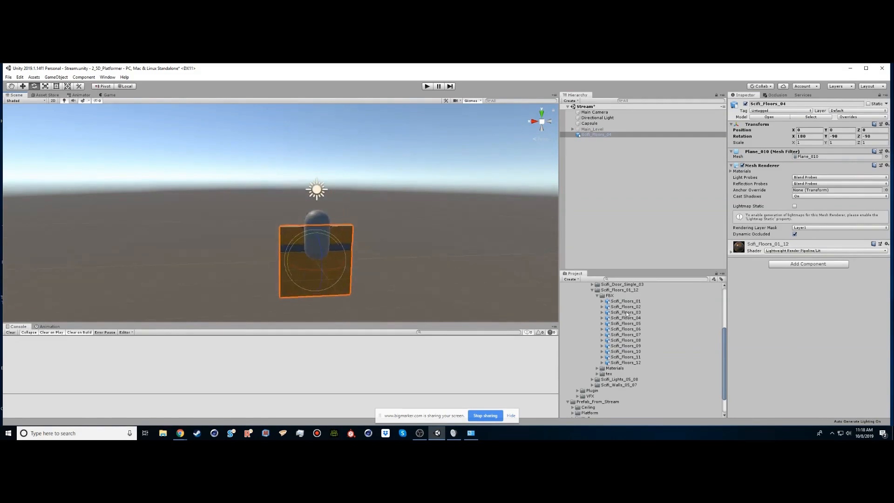
Add a Scifi_Floors_02 panel to the scene, rotated 90° about X, above Scifi_Floors_04 at Y 3.56.
{"action": "left_click", "coordinate": [624, 306]}
{"action": "left_click_drag", "start_coordinate": [623, 307], "coordinate": [317, 203]}
{"action": "key", "text": "w"}
{"action": "right_click_drag", "start_coordinate": [391, 235], "coordinate": [471, 266], "text": "alt"}
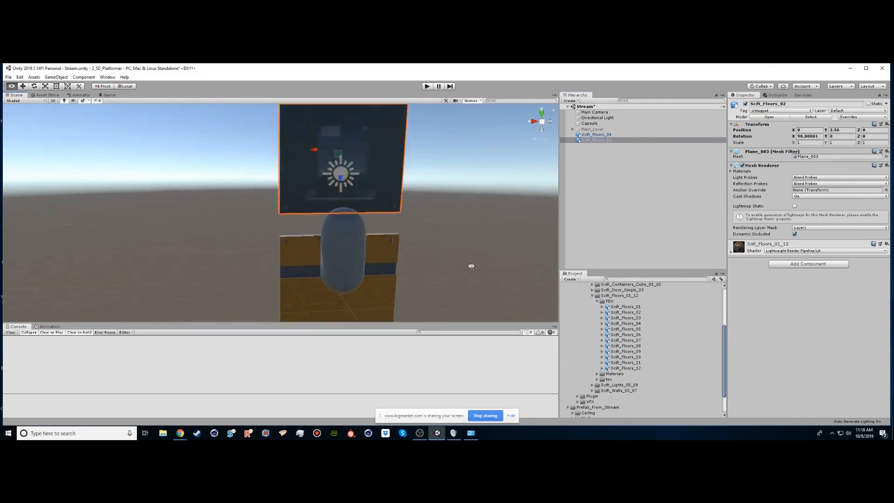
Align the Scifi_Floors_02 panel with the upper edge of Scifi_Floors_04 at Y 3.
{"action": "left_click_drag", "start_coordinate": [471, 266], "coordinate": [244, 223], "text": "alt"}
{"action": "right_click_drag", "start_coordinate": [244, 223], "coordinate": [252, 224], "text": "alt"}
{"action": "left_click_drag", "start_coordinate": [345, 217], "coordinate": [321, 256], "text": "alt"}
{"action": "right_click_drag", "start_coordinate": [322, 256], "coordinate": [307, 230], "text": "alt"}
{"action": "middle_click_drag", "start_coordinate": [333, 257], "coordinate": [311, 268], "text": "alt"}
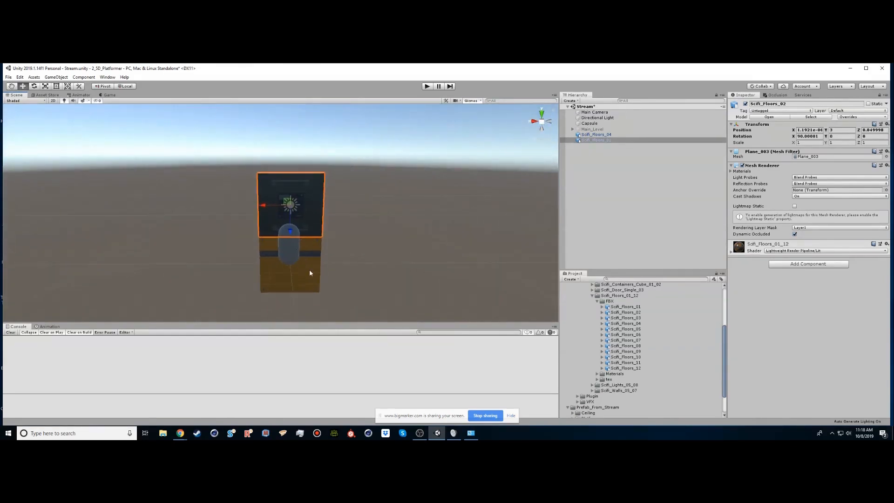
Duplicate Scifi_Floors_04, rotate the copy to 0, -90, -90 and align it on top of Scifi_Floors_02 at about Y 6.08.
{"action": "left_click", "coordinate": [312, 273]}
{"action": "key", "text": "ctrl+d"}
{"action": "left_click_drag", "start_coordinate": [290, 238], "coordinate": [230, 310]}
{"action": "key", "text": "e"}
{"action": "scroll", "coordinate": [319, 151], "scroll_direction": "up", "scroll_amount": 4}
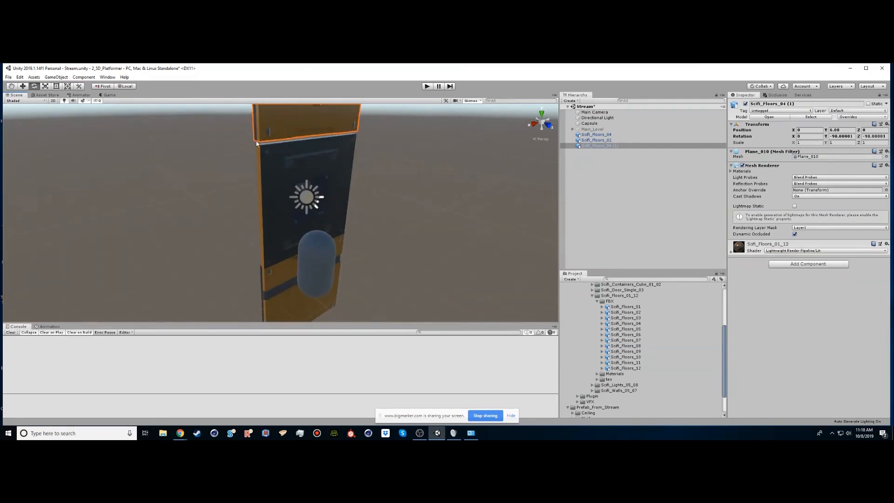
{"action": "middle_click_drag", "start_coordinate": [257, 143], "coordinate": [266, 240]}
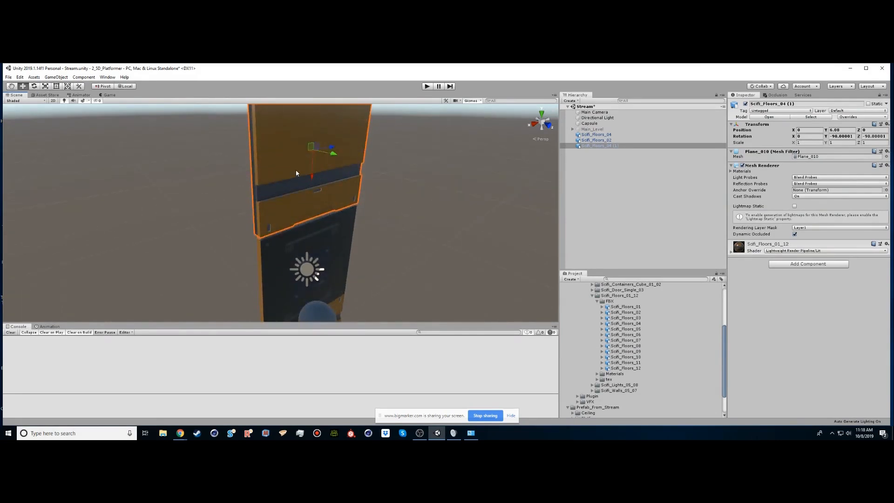
{"action": "key", "text": "e"}
{"action": "key", "text": "r"}
{"action": "key", "text": "w"}
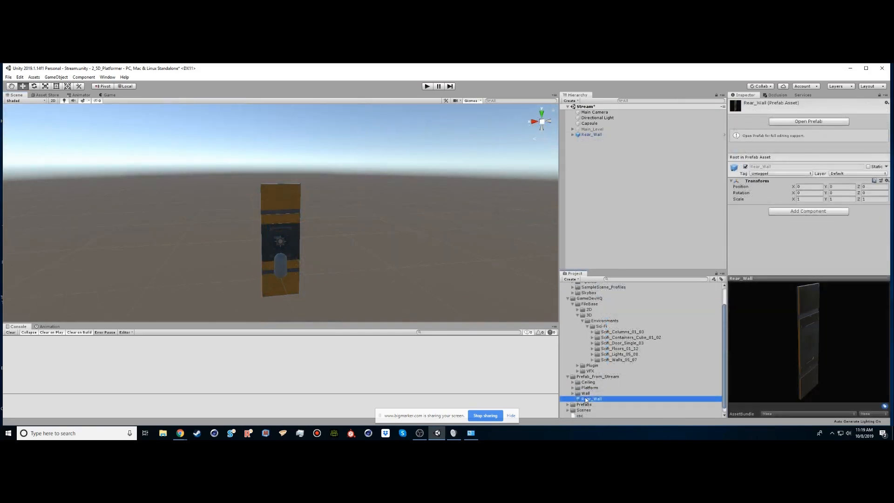
Move the Rear_Wall prefab into the Wall folder and reactivate Main_Level.
{"action": "left_click_drag", "start_coordinate": [586, 399], "coordinate": [586, 395]}
{"action": "left_click", "coordinate": [573, 394]}
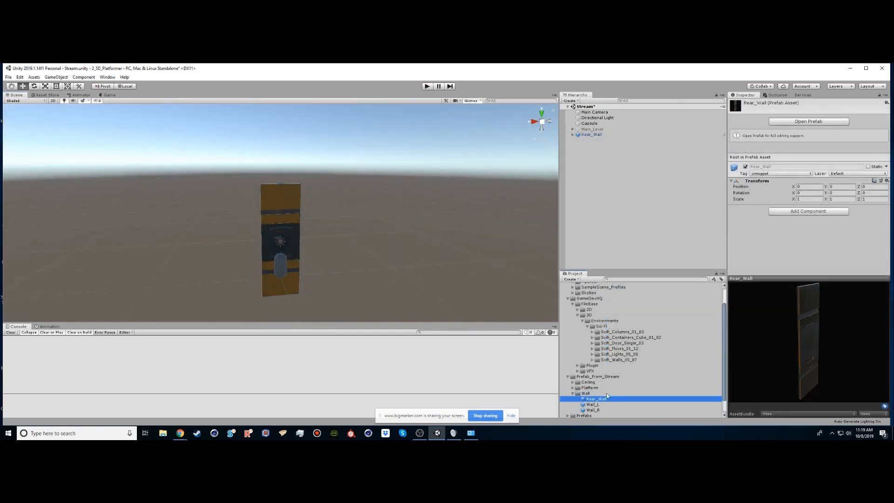
{"action": "left_click", "coordinate": [593, 135]}
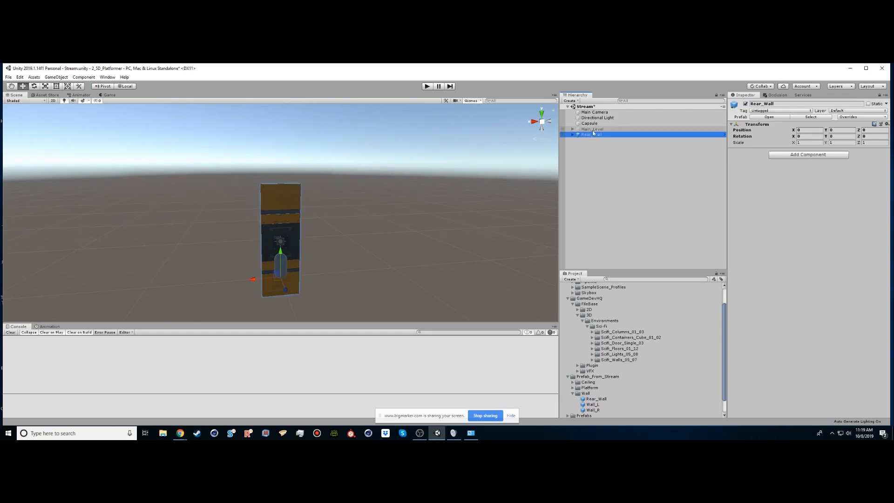
{"action": "left_click", "coordinate": [585, 129]}
{"action": "left_click", "coordinate": [745, 104]}
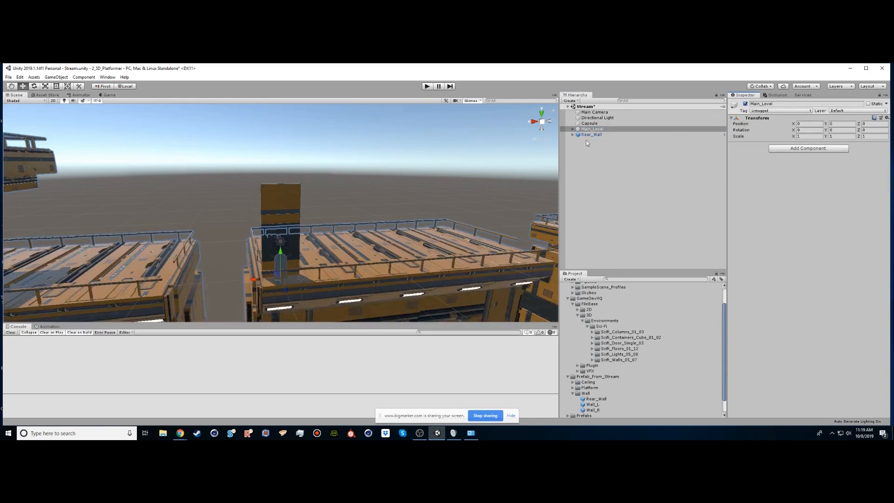
Scale Rear_Wall uniformly to about 10.927.
{"action": "left_click", "coordinate": [281, 278]}
{"action": "key", "text": "r"}
{"action": "left_click_drag", "start_coordinate": [282, 279], "coordinate": [600, 236]}
{"action": "scroll", "coordinate": [353, 245], "scroll_direction": "down", "scroll_amount": 12}
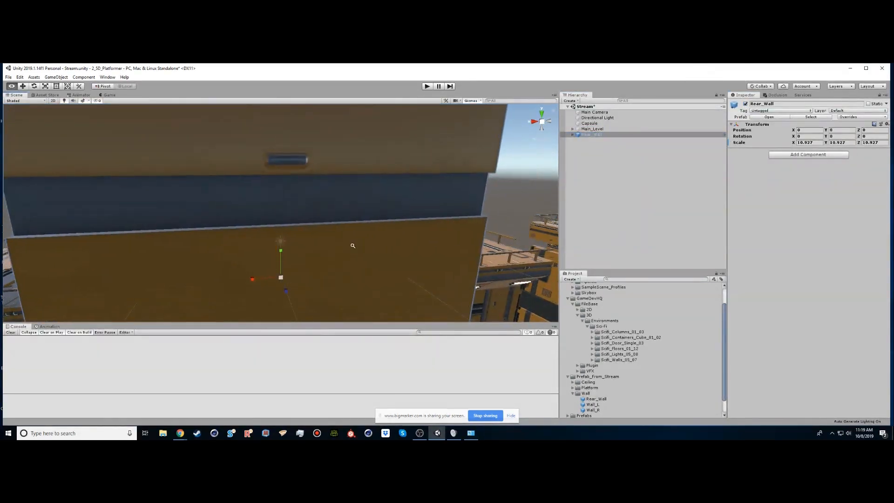
Move Rear_Wall behind the level to Z -76.4 and rotate it -90° about Y.
{"action": "left_click_drag", "start_coordinate": [303, 252], "coordinate": [457, 187], "text": "alt"}
{"action": "key", "text": "w"}
{"action": "key", "text": "r"}
{"action": "key", "text": "e"}
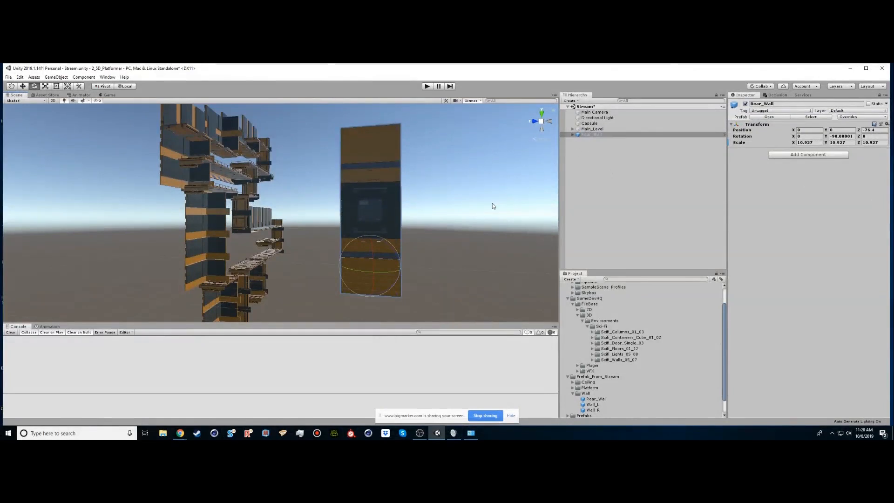
Duplicate Rear_Wall and move the copy straight down to about Y -108.
{"action": "middle_click_drag", "start_coordinate": [399, 259], "coordinate": [377, 179]}
{"action": "key", "text": "ctrl+d"}
{"action": "key", "text": "w"}
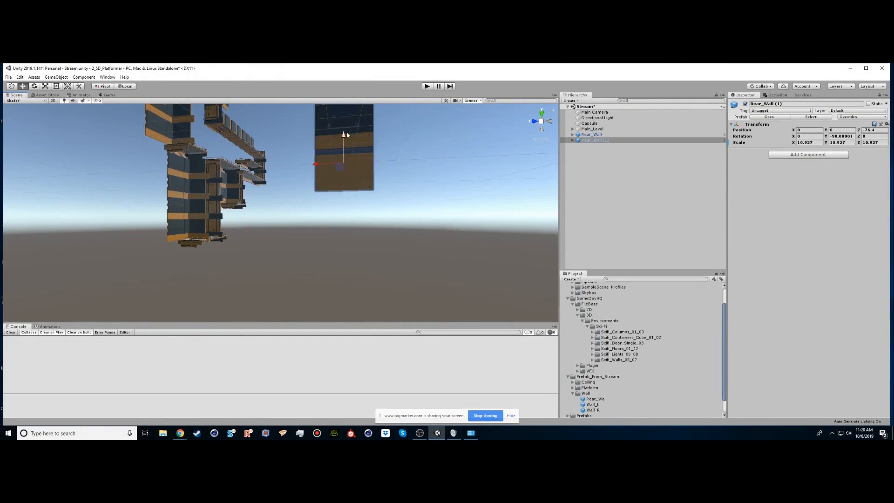
{"action": "left_click_drag", "start_coordinate": [345, 135], "coordinate": [376, 292]}
Vertex-snap the upper edge of Rear_Wall (1) to the lower edge of the original Rear_Wall.
{"action": "middle_click_drag", "start_coordinate": [375, 291], "coordinate": [273, 243]}
{"action": "scroll", "coordinate": [273, 244], "scroll_direction": "up", "scroll_amount": 8}
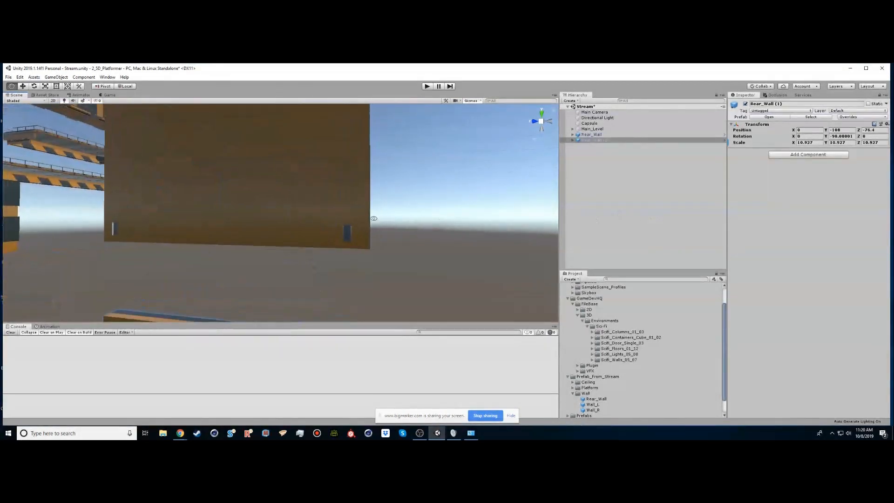
{"action": "scroll", "coordinate": [373, 219], "scroll_direction": "down", "scroll_amount": 2}
{"action": "middle_click_drag", "start_coordinate": [373, 219], "coordinate": [338, 215]}
{"action": "left_click_drag", "start_coordinate": [337, 214], "coordinate": [319, 264], "text": "alt"}
{"action": "key", "text": "v"}
{"action": "left_click_drag", "start_coordinate": [323, 311], "coordinate": [322, 239]}
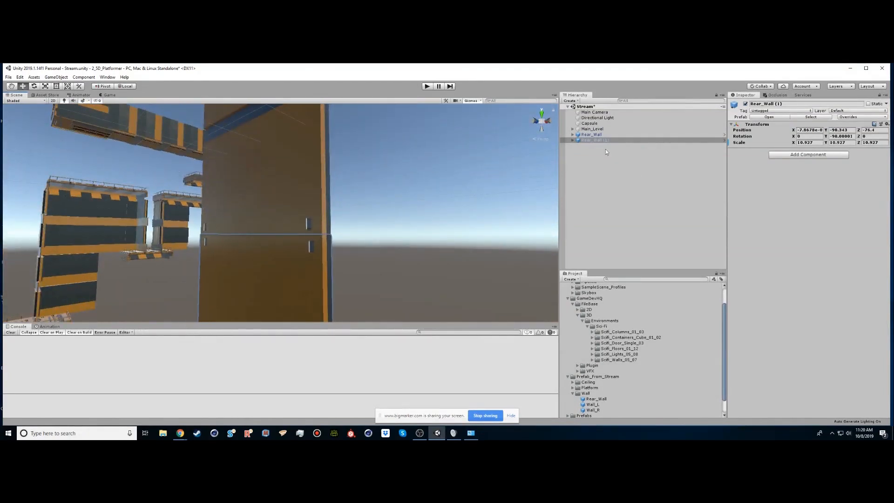
Unpack the Rear_Wall (1) prefab and move its three floor panels into Rear_Wall.
{"action": "left_click", "coordinate": [591, 135]}
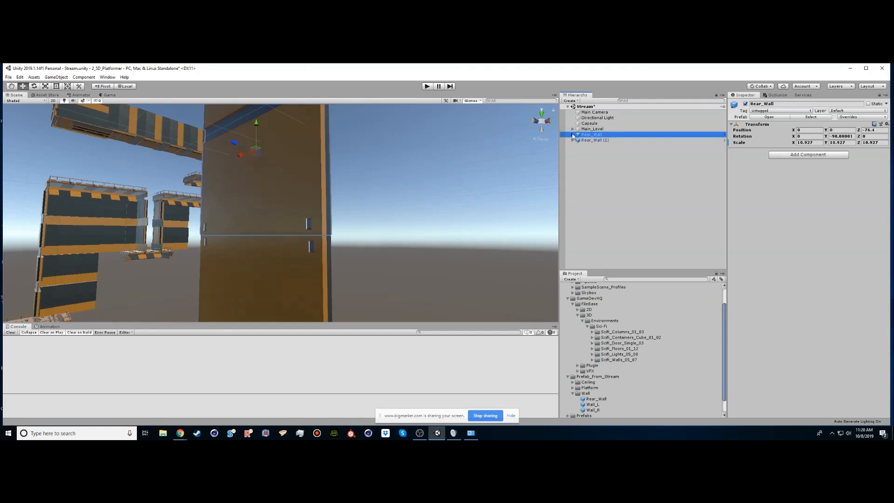
{"action": "left_click", "coordinate": [592, 157]}
{"action": "right_click", "coordinate": [590, 157]}
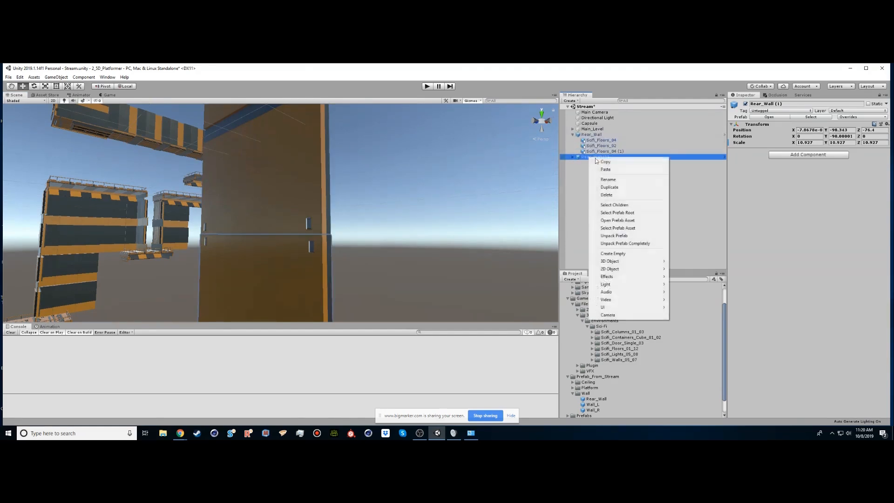
{"action": "left_click", "coordinate": [613, 236]}
{"action": "left_click", "coordinate": [573, 158]}
{"action": "left_click", "coordinate": [594, 163]}
{"action": "left_click", "coordinate": [594, 173], "text": "shift"}
{"action": "left_click_drag", "start_coordinate": [592, 164], "coordinate": [591, 154]}
Delete the emptied Rear_Wall (1) object.
{"action": "left_click", "coordinate": [590, 174]}
{"action": "right_click", "coordinate": [590, 174]}
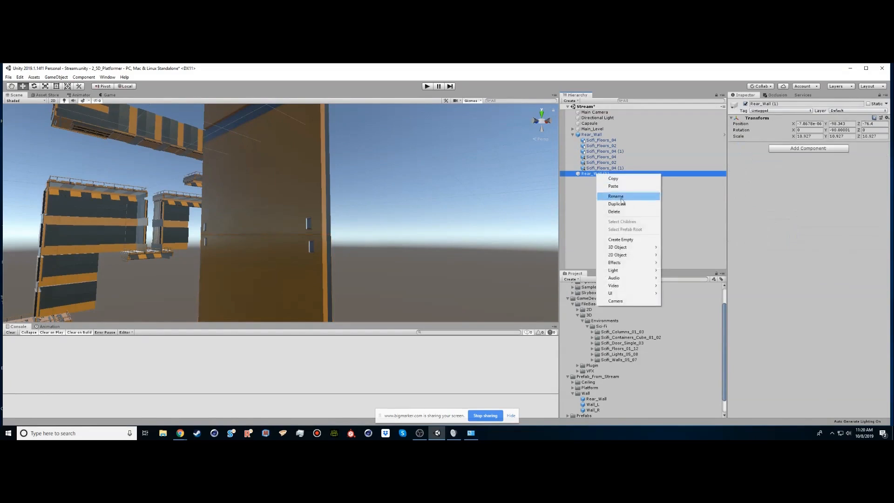
{"action": "left_click", "coordinate": [610, 213]}
Apply all overrides of Rear_Wall to its prefab and inspect the updated prefab's preview.
{"action": "left_click", "coordinate": [599, 135]}
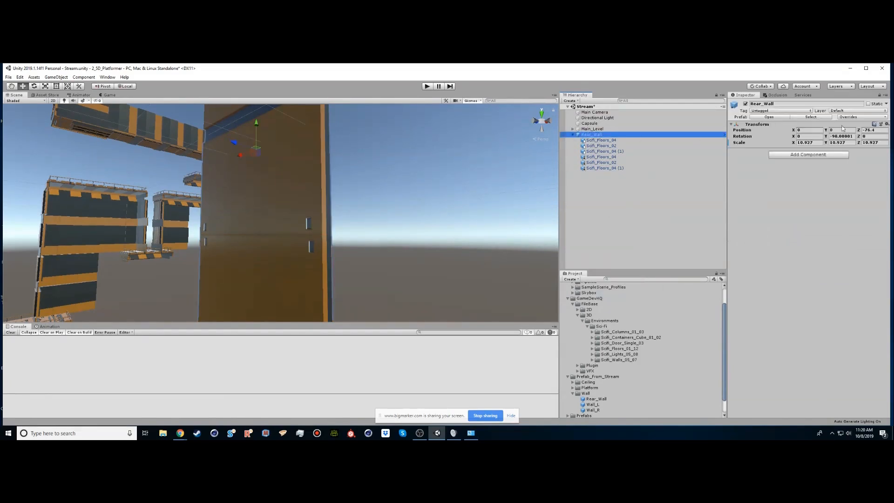
{"action": "left_click", "coordinate": [848, 117]}
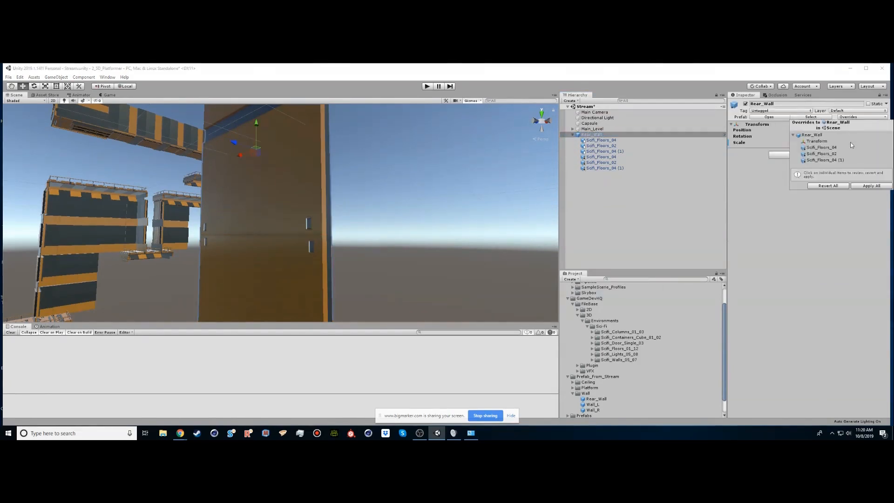
{"action": "left_click", "coordinate": [866, 185]}
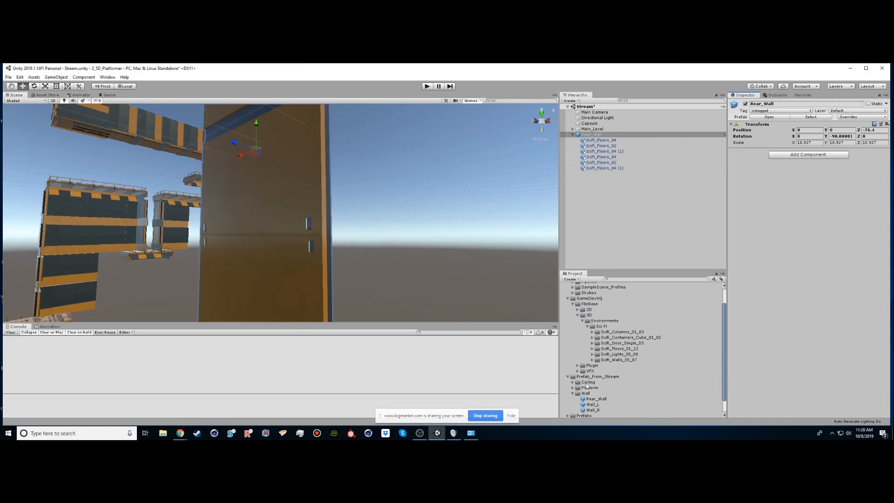
{"action": "left_click", "coordinate": [595, 400]}
{"action": "left_click_drag", "start_coordinate": [807, 330], "coordinate": [706, 318]}
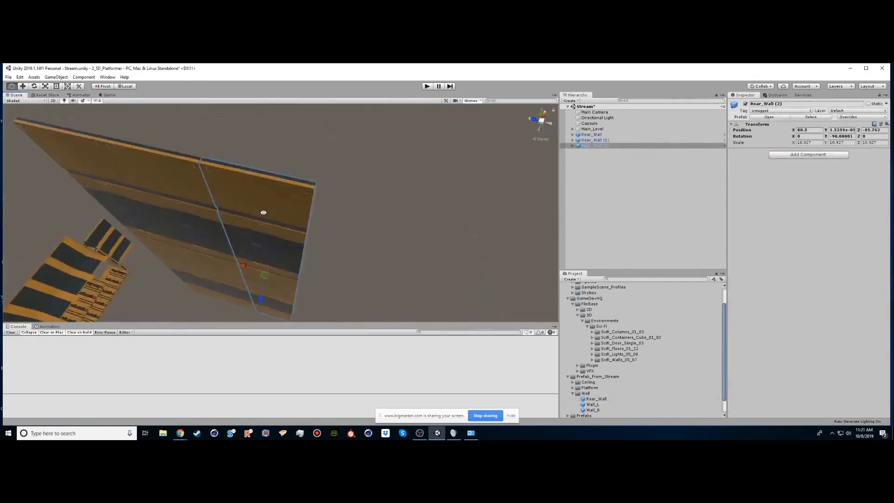
Duplicate Rear_Wall (2), rotate the copy to 0 on Y and position it at the end of the wall row.
{"action": "mouse_move", "coordinate": [262, 212]}
{"action": "right_mouse_down", "text": "alt"}
{"action": "mouse_move", "coordinate": [206, 204]}
{"action": "mouse_move", "coordinate": [274, 199]}
{"action": "right_mouse_up", "text": "alt"}
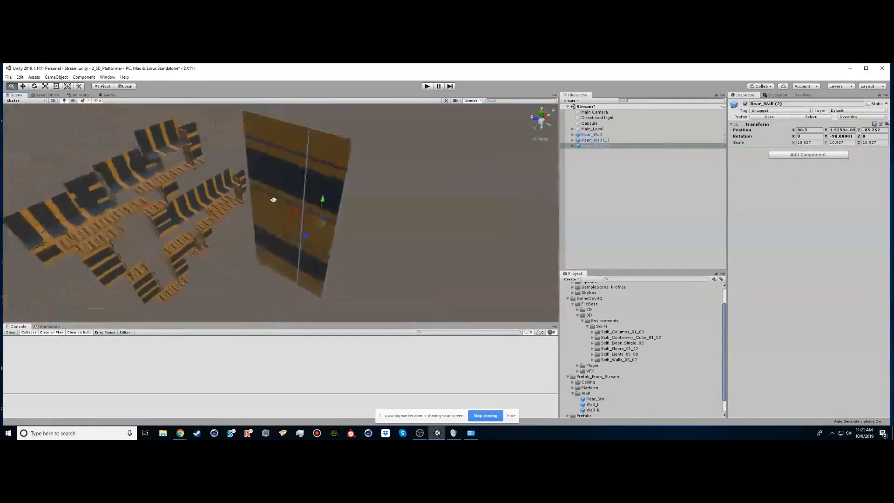
{"action": "left_click_drag", "start_coordinate": [273, 199], "coordinate": [313, 218], "text": "alt"}
{"action": "key", "text": "ctrl+d"}
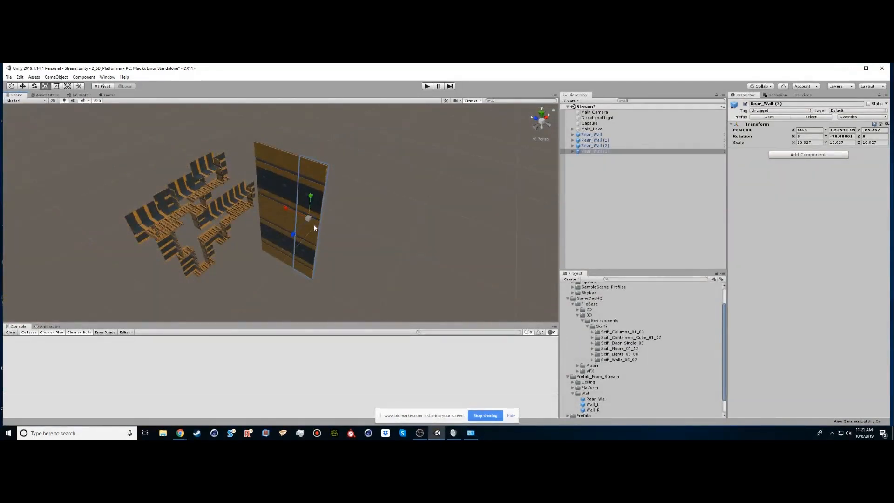
{"action": "left_click_drag", "start_coordinate": [315, 241], "coordinate": [294, 215]}
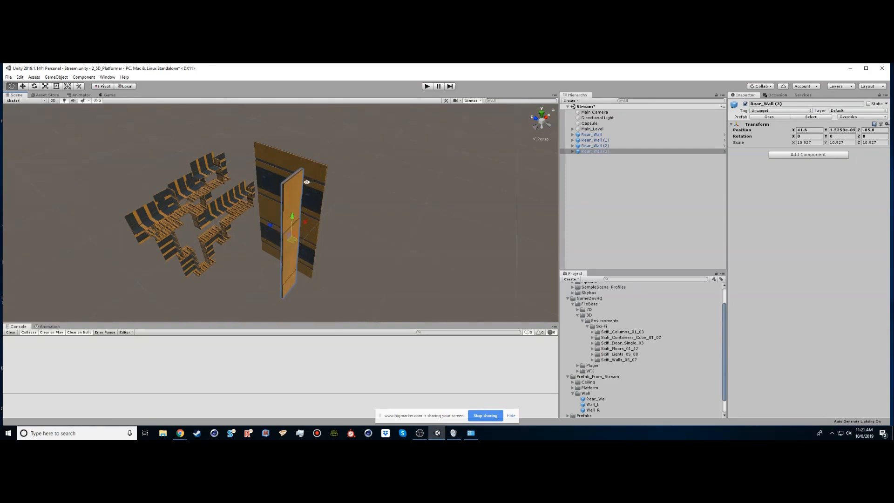
Examine from the front and up close how the wall sections line up with the level's platforms and columns.
{"action": "left_click_drag", "start_coordinate": [307, 182], "coordinate": [228, 195], "text": "alt"}
{"action": "scroll", "coordinate": [313, 185], "scroll_direction": "up", "scroll_amount": 6, "text": "alt"}
{"action": "scroll", "coordinate": [275, 177], "scroll_direction": "down", "scroll_amount": 2, "text": "alt"}
{"action": "left_click_drag", "start_coordinate": [275, 177], "coordinate": [426, 256], "text": "alt"}
{"action": "left_click", "coordinate": [338, 243]}
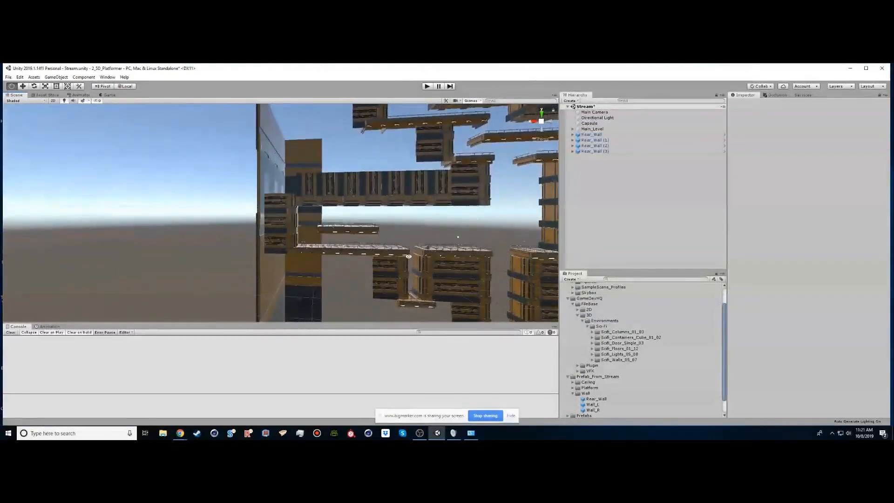
{"action": "left_click_drag", "start_coordinate": [304, 254], "coordinate": [349, 239], "text": "alt"}
{"action": "right_click_drag", "start_coordinate": [348, 240], "coordinate": [447, 252], "text": "alt"}
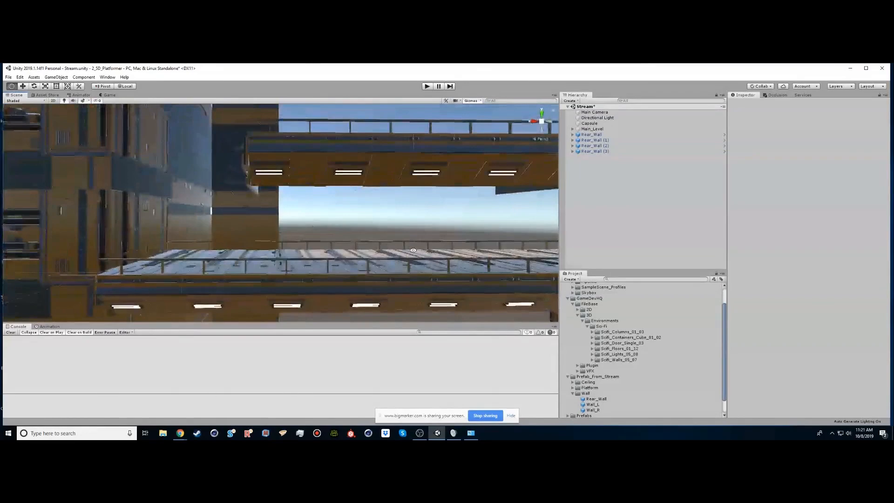
{"action": "middle_click_drag", "start_coordinate": [466, 258], "coordinate": [343, 247]}
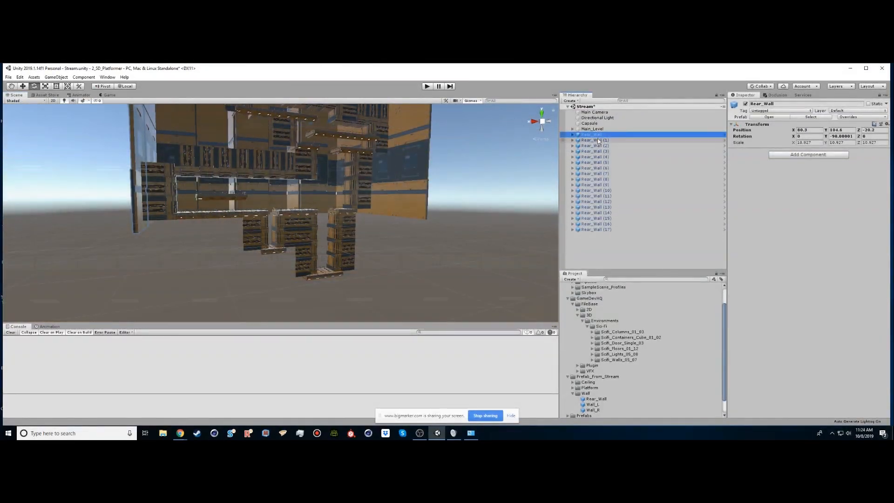
Unpack the original Rear_Wall prefab instance and expose its floor panels.
{"action": "left_click", "coordinate": [573, 135]}
{"action": "left_click", "coordinate": [595, 140]}
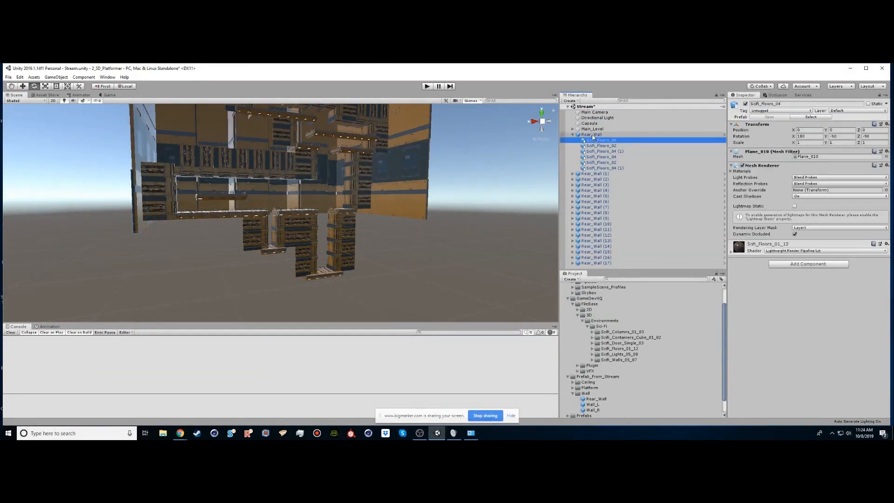
{"action": "left_click", "coordinate": [593, 135]}
{"action": "right_click", "coordinate": [596, 135]}
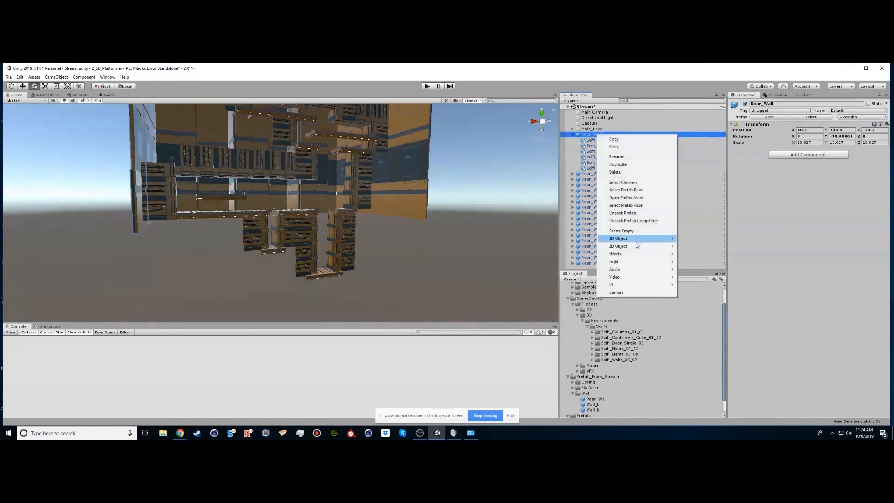
{"action": "left_click", "coordinate": [623, 213]}
Duplicate the first three Scifi_Floors panels of Rear_Wall and move the copies down below the wall section.
{"action": "left_click", "coordinate": [600, 141]}
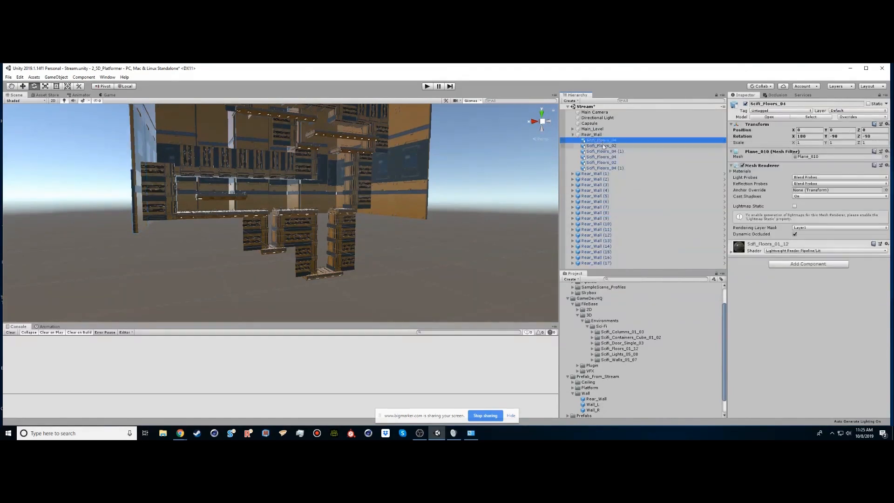
{"action": "left_click", "coordinate": [600, 147], "text": "shift"}
{"action": "left_click", "coordinate": [602, 152], "text": "shift"}
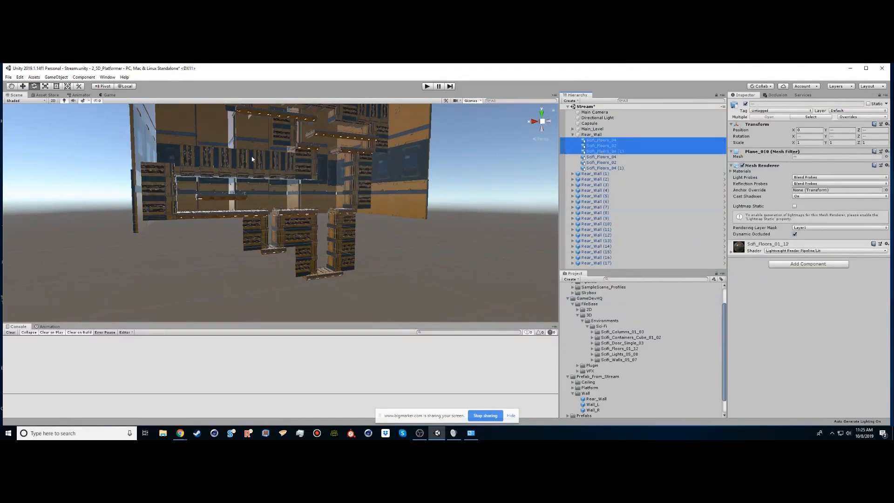
{"action": "key", "text": "ctrl+d"}
{"action": "left_click_drag", "start_coordinate": [258, 200], "coordinate": [211, 201], "text": "alt"}
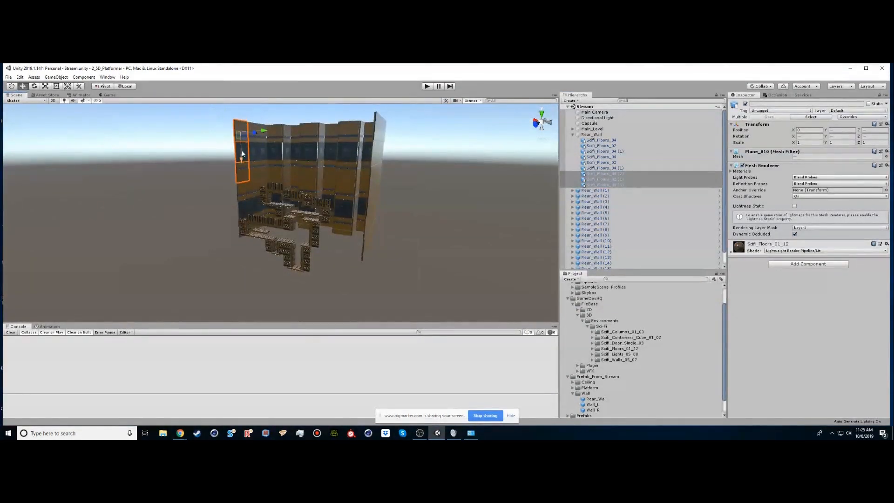
{"action": "left_click_drag", "start_coordinate": [243, 163], "coordinate": [254, 284]}
Vertex-snap the upper edge of the three copied panels to the lower edge of Rear_Wall.
{"action": "key", "text": "f"}
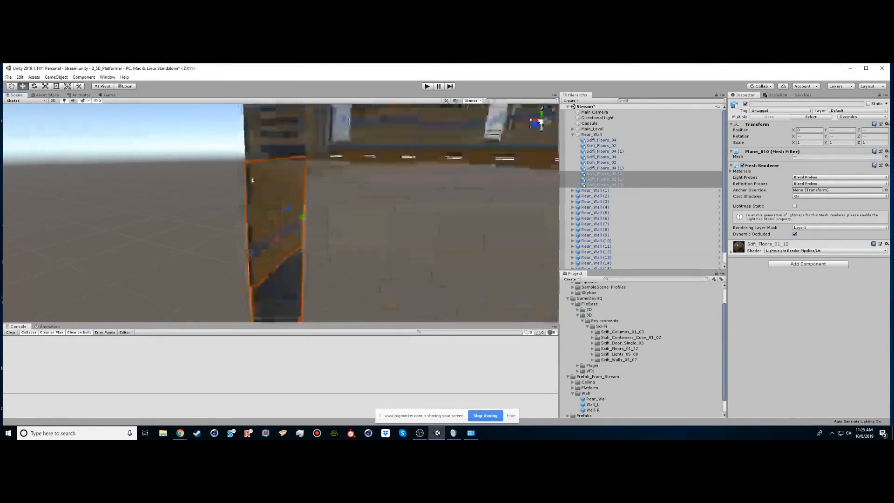
{"action": "left_click_drag", "start_coordinate": [278, 239], "coordinate": [275, 259]}
{"action": "key", "text": "v"}
{"action": "left_click_drag", "start_coordinate": [253, 191], "coordinate": [250, 187]}
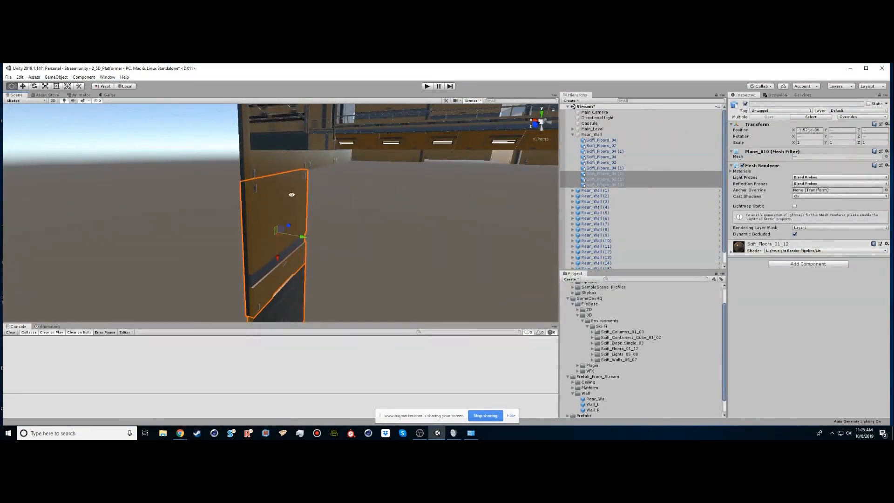
{"action": "scroll", "coordinate": [292, 195], "scroll_direction": "down", "scroll_amount": 5}
Replace the Rear_Wall prefab in the Wall folder with the extended Rear_Wall object and check the updated walls.
{"action": "left_click", "coordinate": [589, 135]}
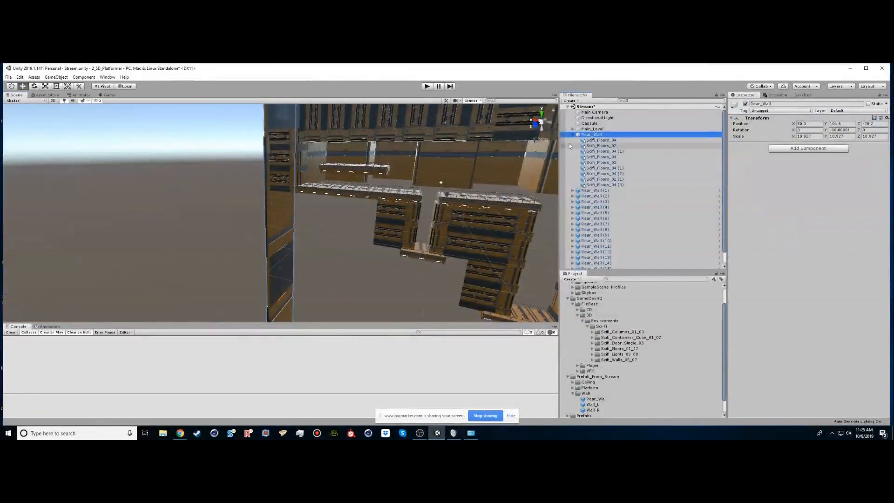
{"action": "left_click_drag", "start_coordinate": [596, 135], "coordinate": [595, 402]}
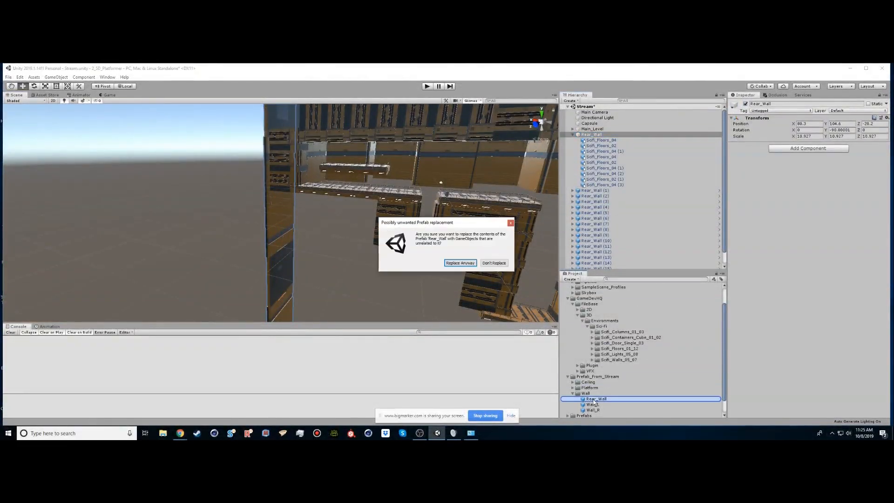
{"action": "left_click", "coordinate": [459, 263]}
{"action": "right_click_drag", "start_coordinate": [416, 196], "coordinate": [321, 191], "text": "alt"}
{"action": "left_click_drag", "start_coordinate": [322, 191], "coordinate": [302, 218], "text": "alt"}
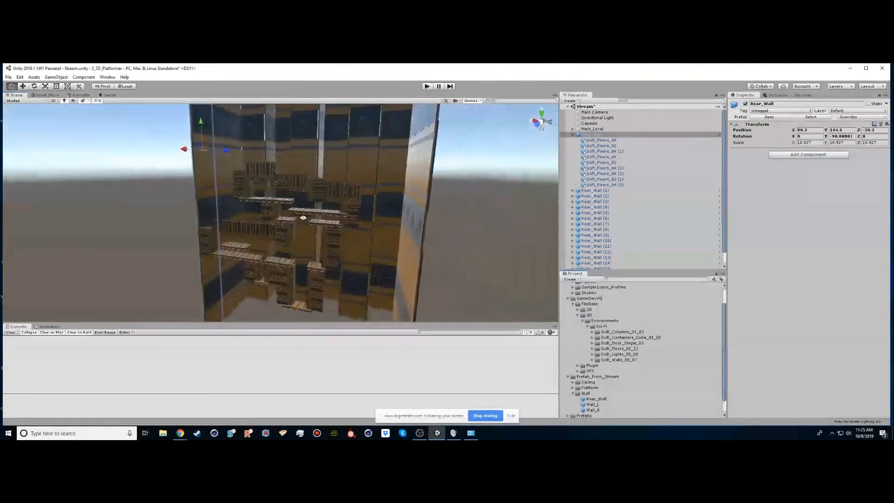
{"action": "right_click_drag", "start_coordinate": [302, 218], "coordinate": [258, 216], "text": "alt"}
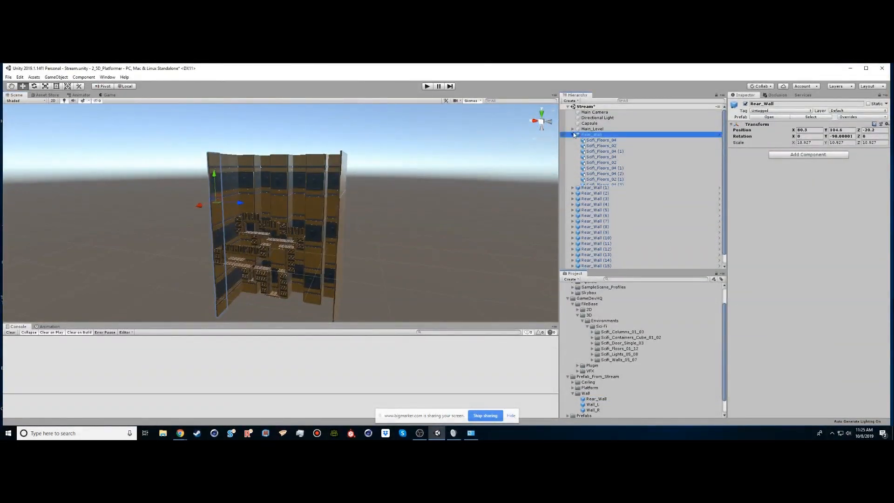
{"action": "left_click_drag", "start_coordinate": [210, 196], "coordinate": [149, 216], "text": "alt"}
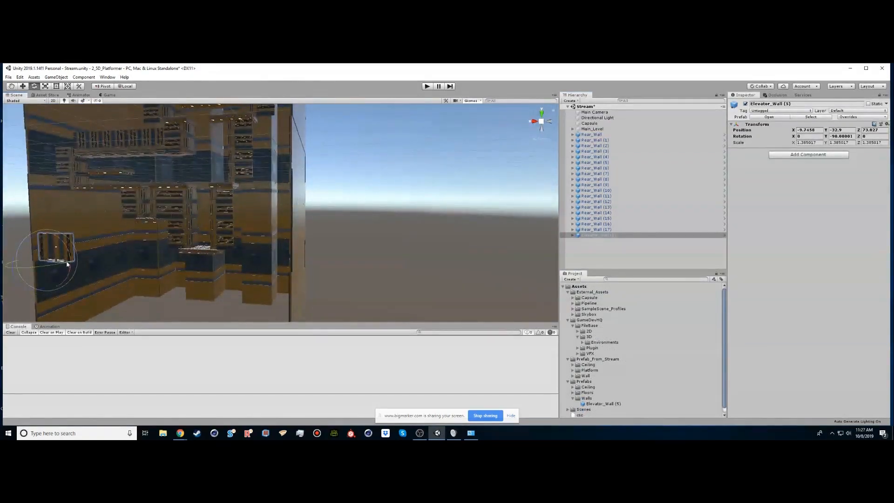
{"action": "key", "text": "r"}
{"action": "left_click_drag", "start_coordinate": [26, 262], "coordinate": [157, 235]}
{"action": "key", "text": "ctrl+z"}
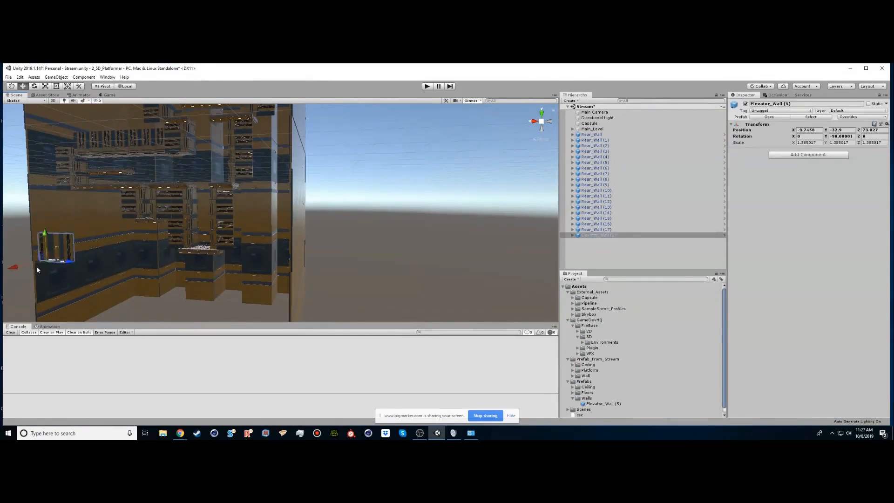
{"action": "left_click", "coordinate": [29, 282]}
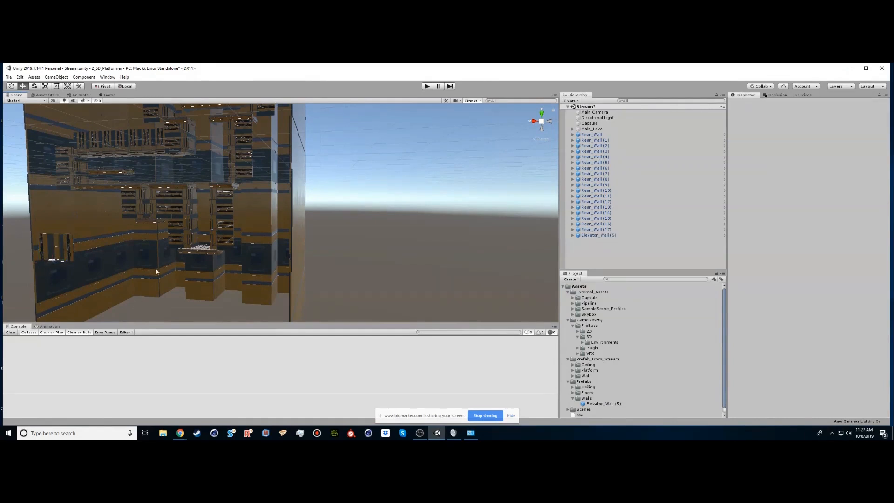
Move Elevator_Wall (5) into the shaft between the columns, at about X -28.59 and Z -5.88.
{"action": "left_click", "coordinate": [595, 405]}
{"action": "left_click", "coordinate": [600, 235]}
{"action": "left_click_drag", "start_coordinate": [17, 268], "coordinate": [109, 252]}
{"action": "left_click_drag", "start_coordinate": [168, 235], "coordinate": [208, 290]}
{"action": "key", "text": "f"}
{"action": "left_click_drag", "start_coordinate": [235, 255], "coordinate": [293, 225]}
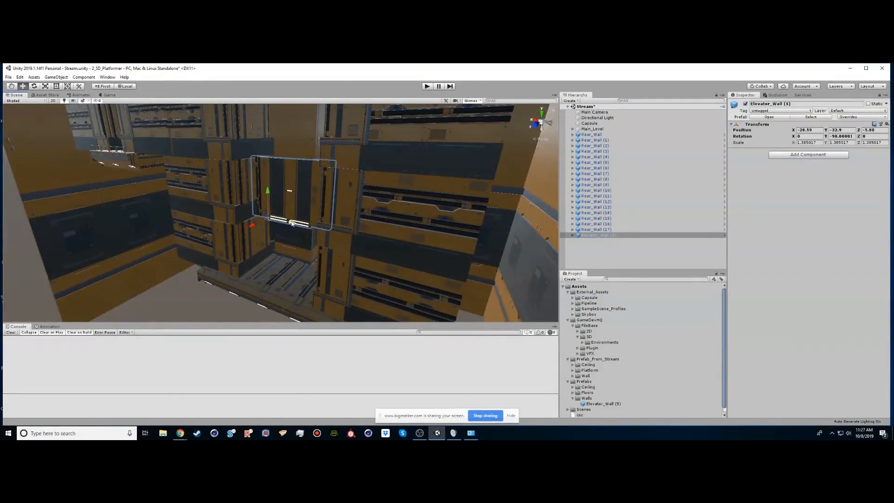
Lower Elevator_Wall (5) to Y -42.25 above the shaft's floor platform and push it back to Z -9.04.
{"action": "left_click_drag", "start_coordinate": [270, 191], "coordinate": [275, 242]}
{"action": "left_click_drag", "start_coordinate": [293, 273], "coordinate": [241, 294], "text": "alt"}
{"action": "left_click_drag", "start_coordinate": [192, 320], "coordinate": [183, 303]}
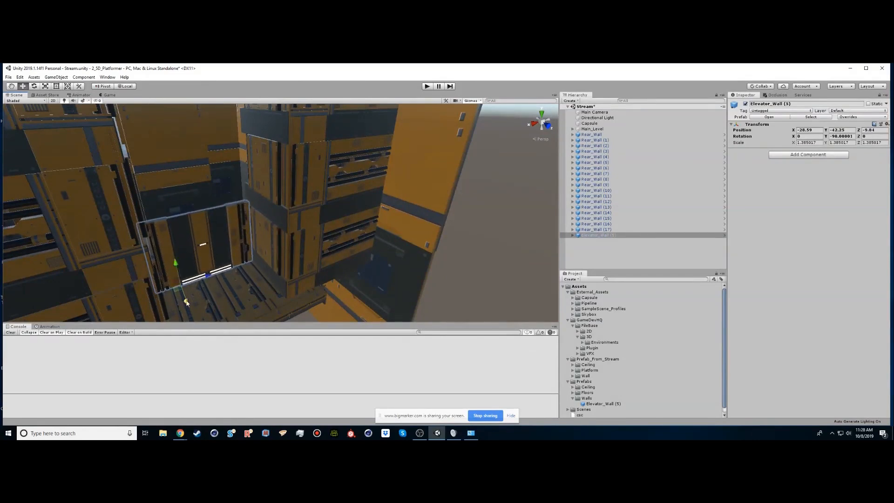
Duplicate Elevator_Wall (5) and stack the copy directly above it, at about Y -32.32.
{"action": "left_click_drag", "start_coordinate": [236, 279], "coordinate": [206, 265], "text": "alt"}
{"action": "right_click_drag", "start_coordinate": [205, 265], "coordinate": [232, 264], "text": "alt"}
{"action": "middle_click_drag", "start_coordinate": [231, 263], "coordinate": [242, 232]}
{"action": "left_click_drag", "start_coordinate": [242, 231], "coordinate": [253, 217], "text": "alt"}
{"action": "key", "text": "ctrl+d"}
{"action": "scroll", "coordinate": [253, 216], "scroll_direction": "up", "scroll_amount": 3}
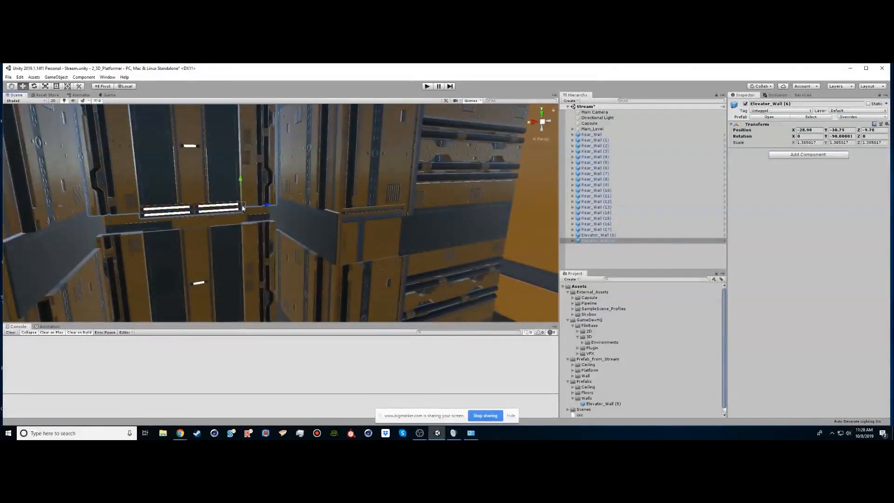
{"action": "left_click_drag", "start_coordinate": [243, 210], "coordinate": [247, 271]}
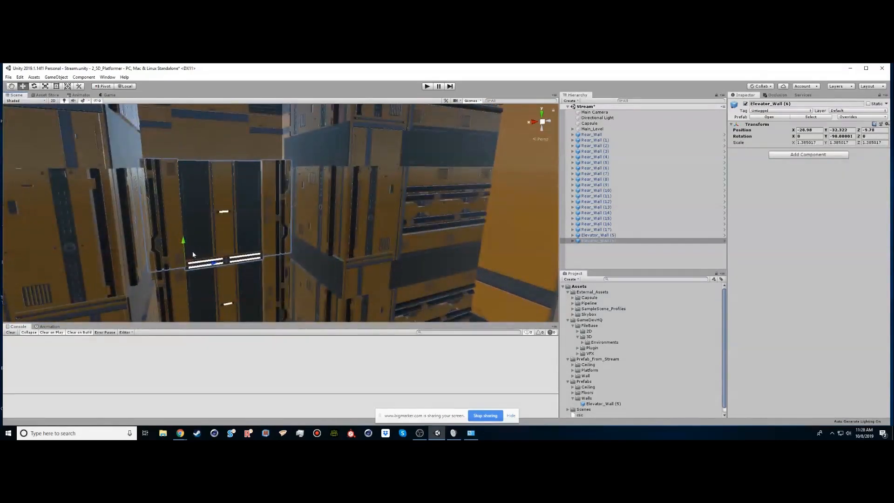
Duplicate Elevator_Wall (6) and raise the copy above it to continue the elevator shaft's back wall.
{"action": "key", "text": "ctrl+d"}
{"action": "left_click_drag", "start_coordinate": [183, 241], "coordinate": [176, 134]}
{"action": "left_click_drag", "start_coordinate": [265, 184], "coordinate": [271, 204], "text": "alt"}
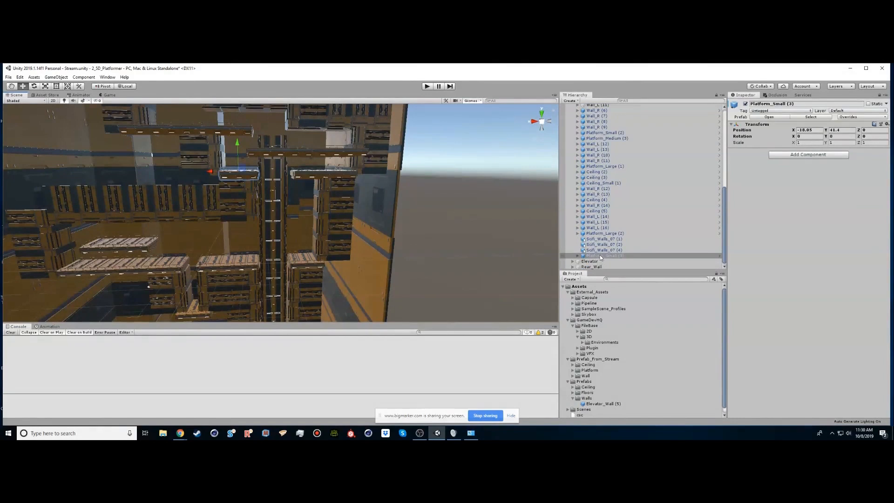
Move Platform_Small (3) out of Main_Level to the scene root below Elevator and collapse Main_Level.
{"action": "left_click_drag", "start_coordinate": [600, 255], "coordinate": [598, 263]}
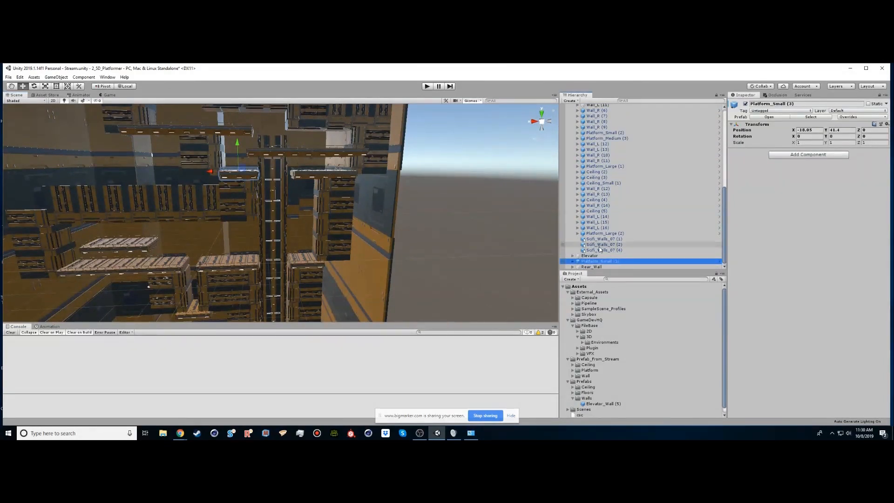
{"action": "scroll", "coordinate": [599, 247], "scroll_direction": "up", "scroll_amount": 7}
{"action": "left_click", "coordinate": [572, 117]}
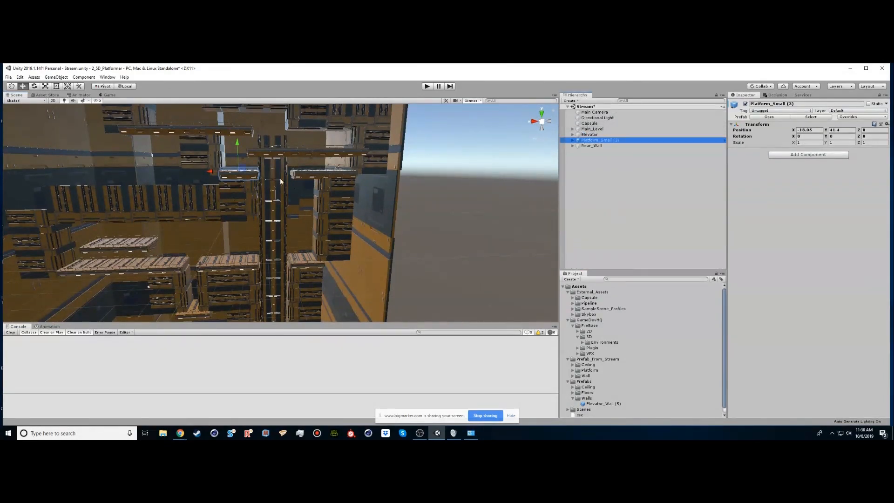
Move Platform_Small (3) sideways into the elevator shaft, centre it in front of the elevator wall and lower it.
{"action": "left_click_drag", "start_coordinate": [209, 173], "coordinate": [274, 241]}
{"action": "key", "text": "f"}
{"action": "left_click_drag", "start_coordinate": [278, 274], "coordinate": [287, 255], "text": "alt"}
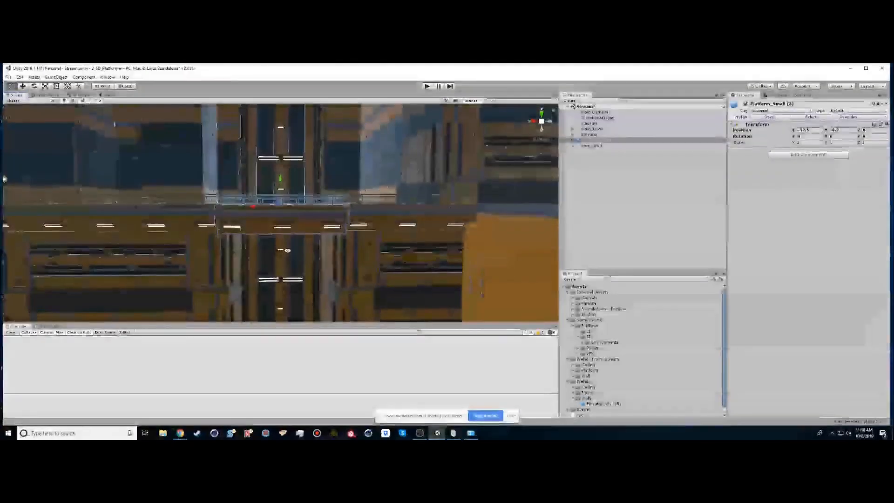
{"action": "middle_click_drag", "start_coordinate": [287, 255], "coordinate": [285, 195]}
{"action": "left_click", "coordinate": [625, 170]}
{"action": "left_click", "coordinate": [582, 141]}
{"action": "left_click_drag", "start_coordinate": [279, 122], "coordinate": [280, 266]}
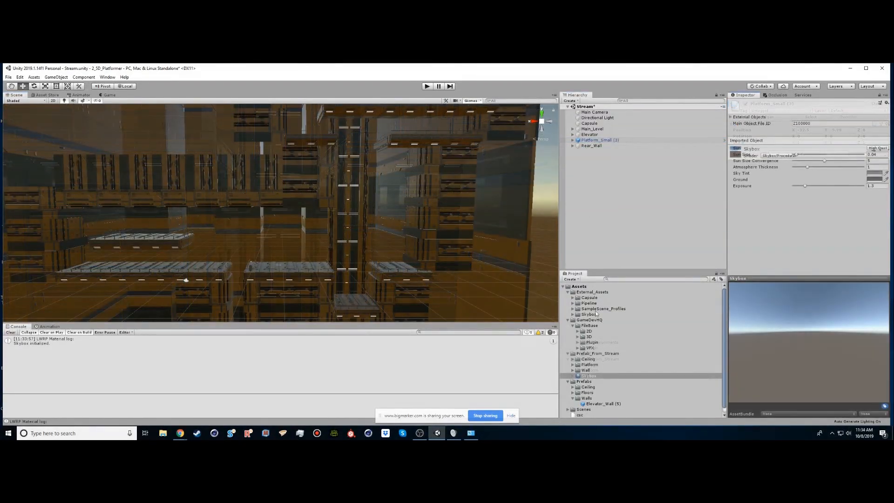
Assign the Skybox material from Prefab_From_Stream as the scene's skybox in the Lighting settings.
{"action": "left_click", "coordinate": [102, 78]}
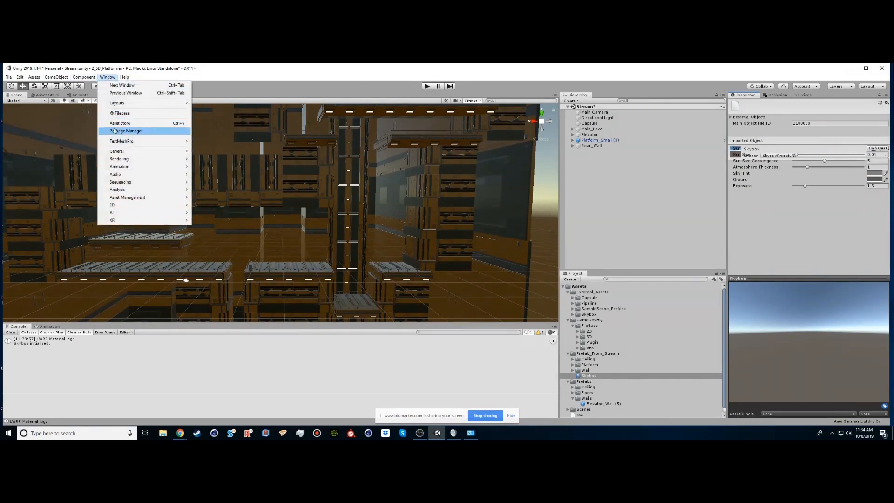
{"action": "mouse_move", "coordinate": [122, 158]}
{"action": "left_click", "coordinate": [220, 159]}
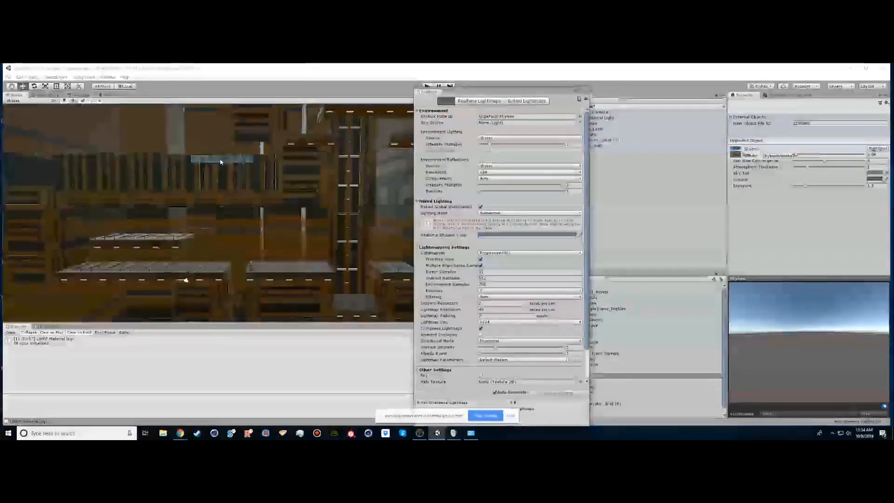
{"action": "left_click_drag", "start_coordinate": [551, 91], "coordinate": [428, 86]}
{"action": "left_click_drag", "start_coordinate": [589, 375], "coordinate": [401, 162]}
{"action": "left_click_drag", "start_coordinate": [385, 115], "coordinate": [386, 111]}
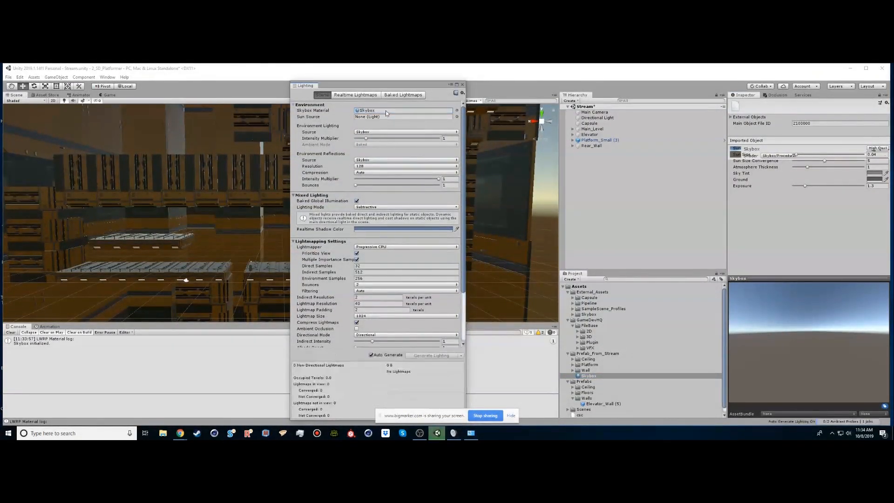
{"action": "left_click", "coordinate": [463, 85]}
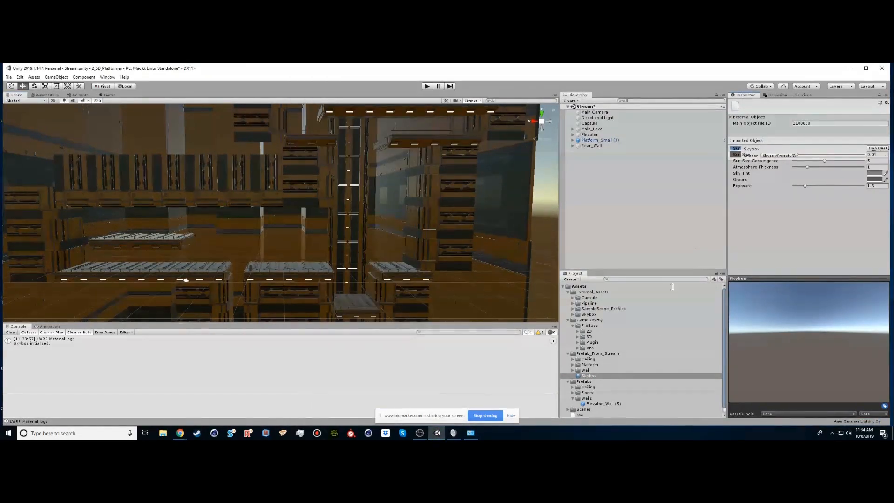
Set the Skybox material's exposure to 0.19 and check the darkened level.
{"action": "left_click", "coordinate": [588, 376]}
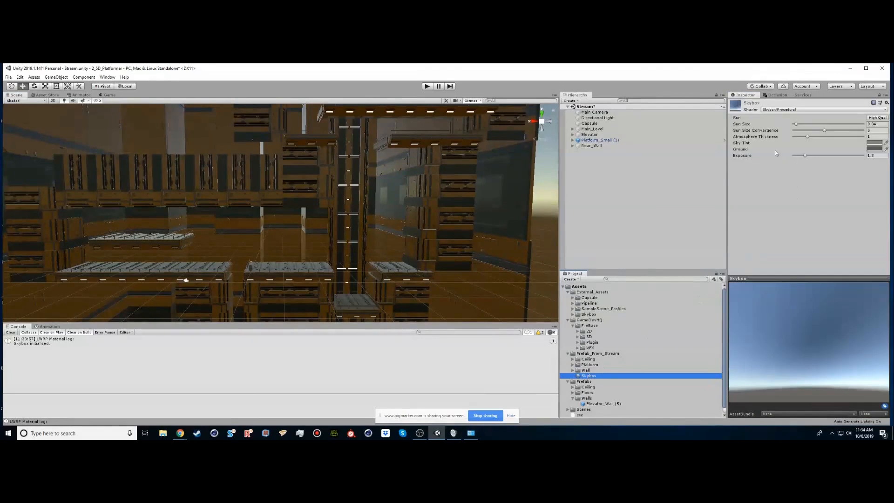
{"action": "left_click_drag", "start_coordinate": [799, 155], "coordinate": [795, 155]}
{"action": "left_click_drag", "start_coordinate": [331, 208], "coordinate": [336, 179], "text": "alt"}
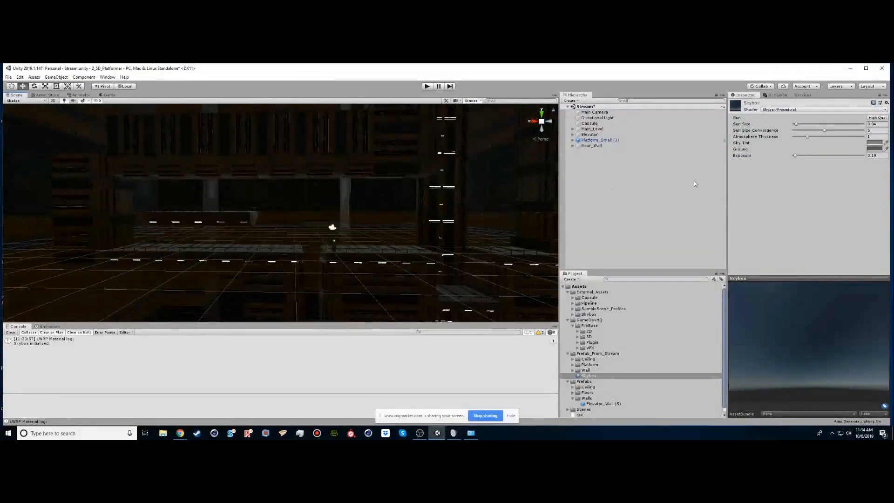
Raise the Skybox material's exposure to 0.67 and check the brightened level.
{"action": "left_click_drag", "start_coordinate": [796, 155], "coordinate": [799, 156]}
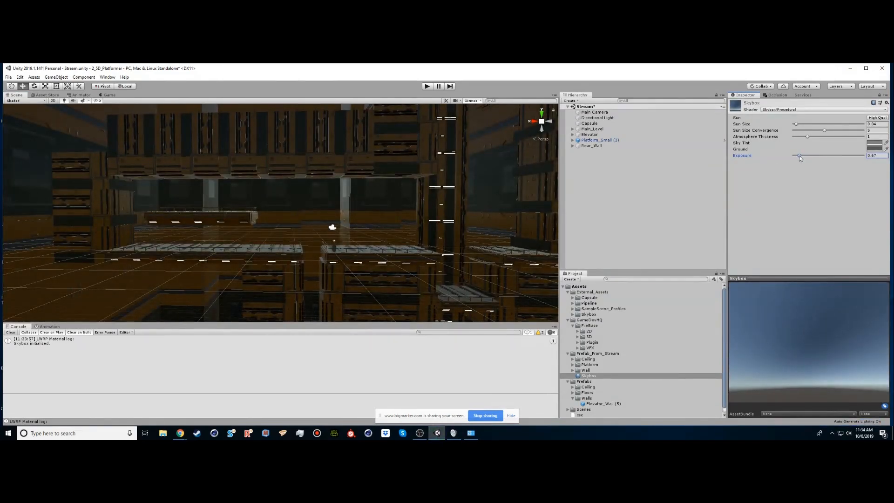
{"action": "scroll", "coordinate": [364, 224], "scroll_direction": "up", "scroll_amount": 10}
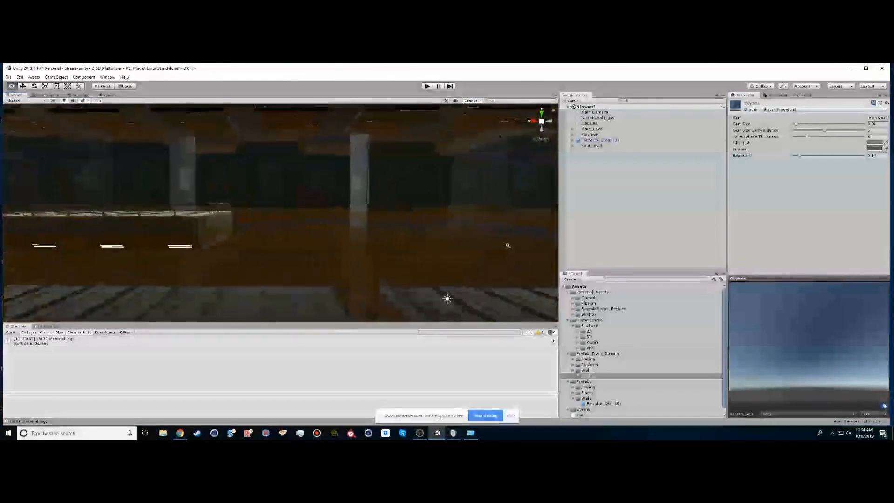
{"action": "scroll", "coordinate": [357, 218], "scroll_direction": "down", "scroll_amount": 10}
{"action": "left_click", "coordinate": [437, 168]}
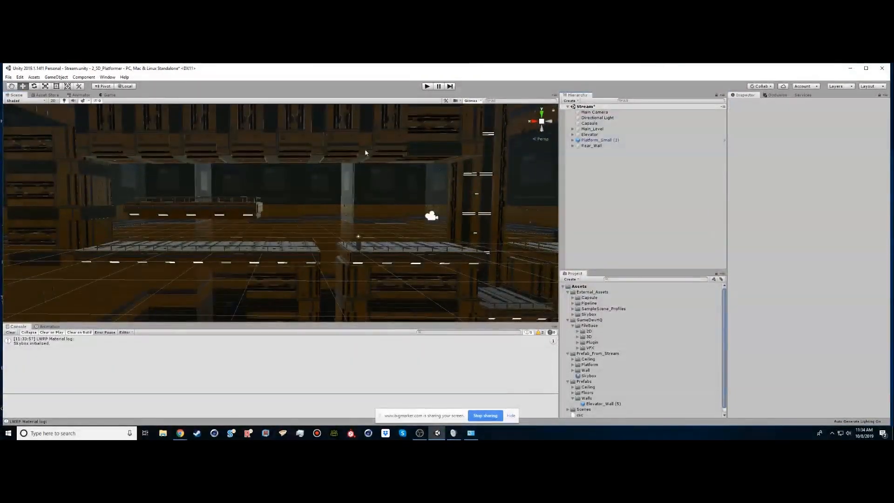
Add a point light to the scene and move it up over the floor platforms.
{"action": "left_click", "coordinate": [571, 101]}
{"action": "mouse_move", "coordinate": [606, 147]}
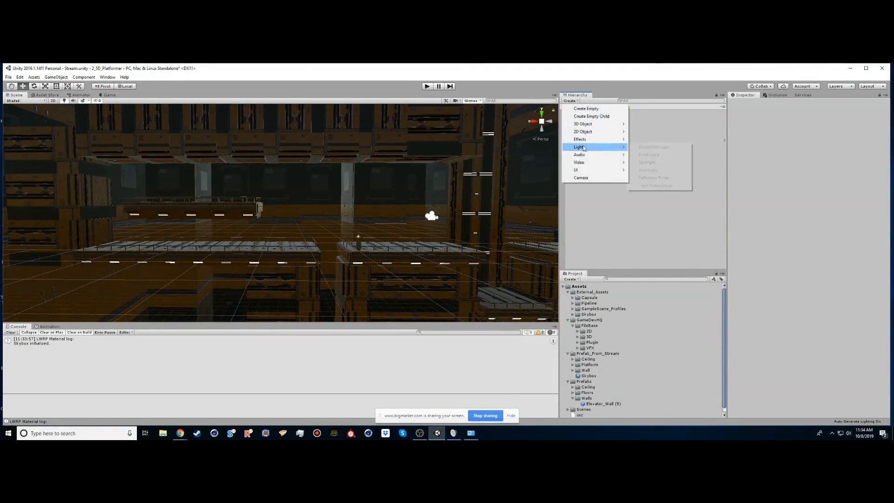
{"action": "left_click", "coordinate": [658, 155]}
{"action": "left_click_drag", "start_coordinate": [313, 216], "coordinate": [390, 215]}
{"action": "left_click_drag", "start_coordinate": [282, 182], "coordinate": [282, 166]}
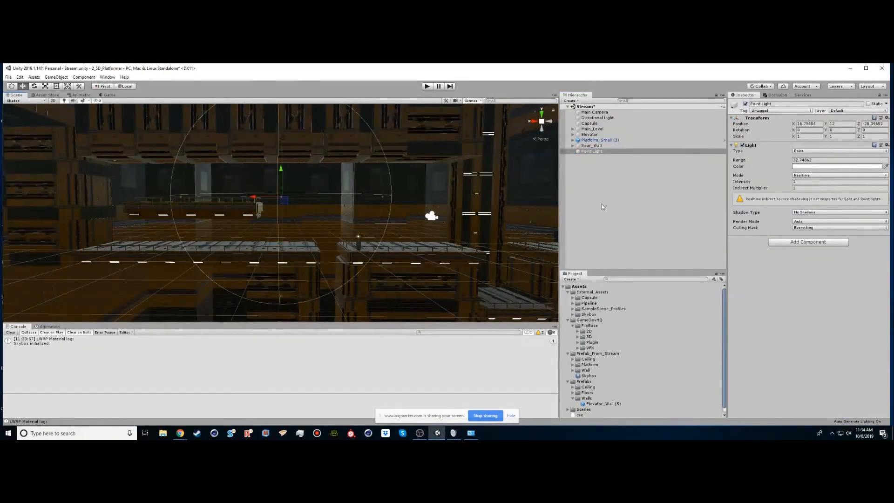
Position the point light just above the small floating platform, at about X 43.9, Y 15.6, Z -3.
{"action": "left_click_drag", "start_coordinate": [259, 197], "coordinate": [120, 252]}
{"action": "left_click_drag", "start_coordinate": [85, 219], "coordinate": [134, 228]}
{"action": "left_click_drag", "start_coordinate": [141, 192], "coordinate": [141, 193]}
{"action": "left_click_drag", "start_coordinate": [154, 229], "coordinate": [220, 201], "text": "alt"}
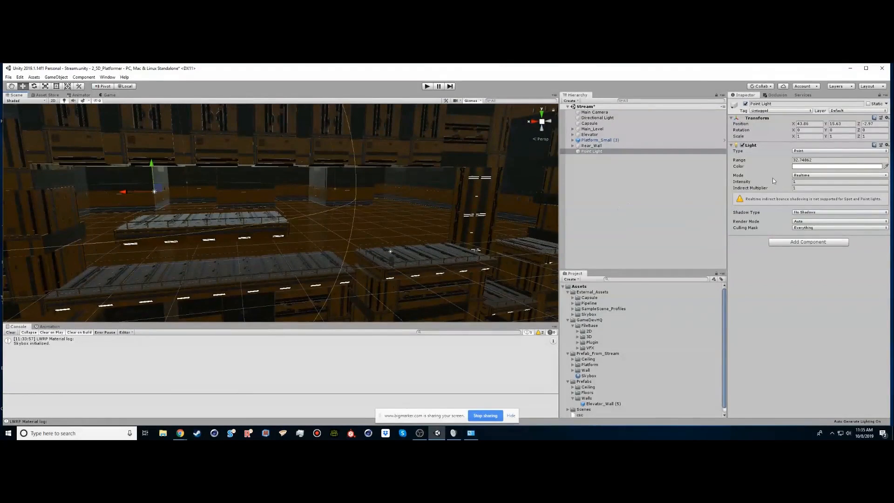
Raise the point light's intensity to about 53.67 and shift it to the floating platform's outer end, at X 48.44, Y 14.9.
{"action": "left_click_drag", "start_coordinate": [743, 182], "coordinate": [235, 187]}
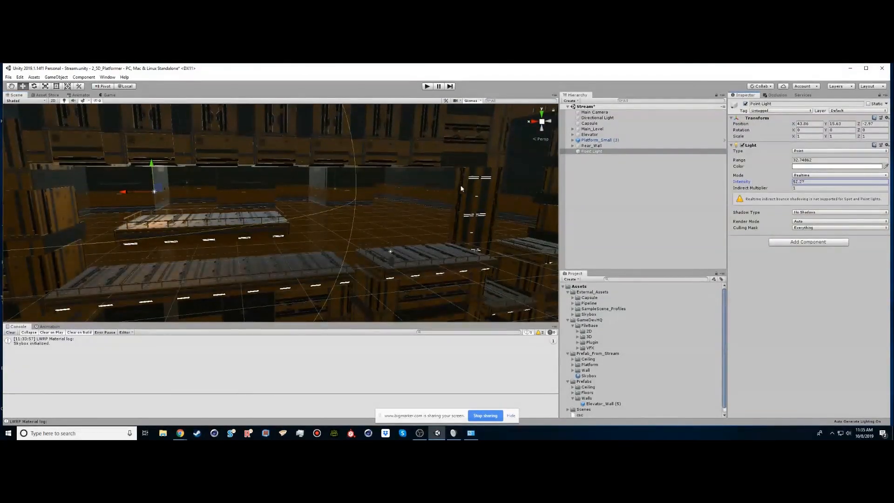
{"action": "left_click_drag", "start_coordinate": [233, 229], "coordinate": [205, 198], "text": "alt"}
{"action": "left_click_drag", "start_coordinate": [145, 155], "coordinate": [79, 202]}
{"action": "left_click_drag", "start_coordinate": [171, 235], "coordinate": [238, 225], "text": "alt"}
{"action": "left_click_drag", "start_coordinate": [172, 204], "coordinate": [213, 181]}
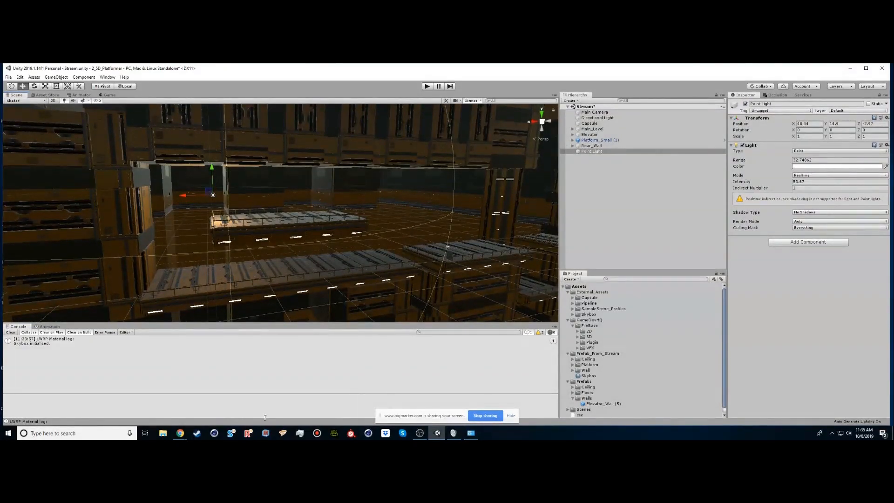
{"action": "mouse_move", "coordinate": [183, 437]}
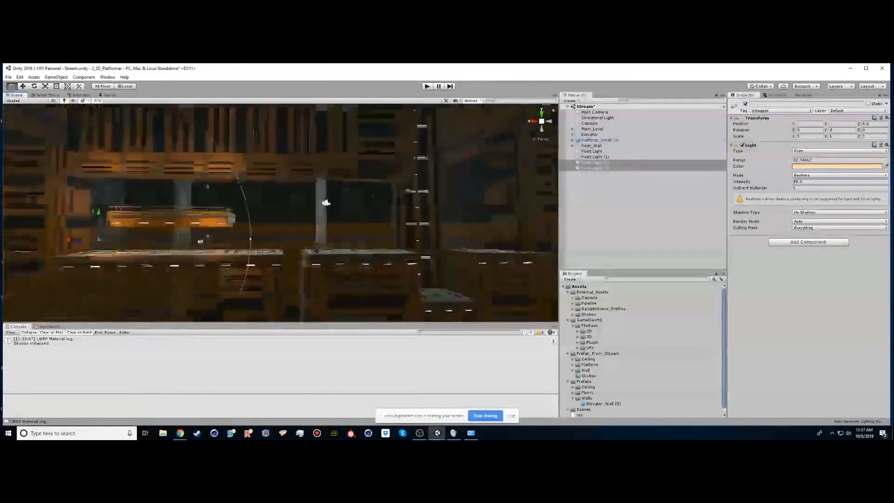
Duplicate Point Light (2) and lower the copy into the gap between the two floor platforms, at X 5.47, Y -2.25.
{"action": "left_click", "coordinate": [593, 162]}
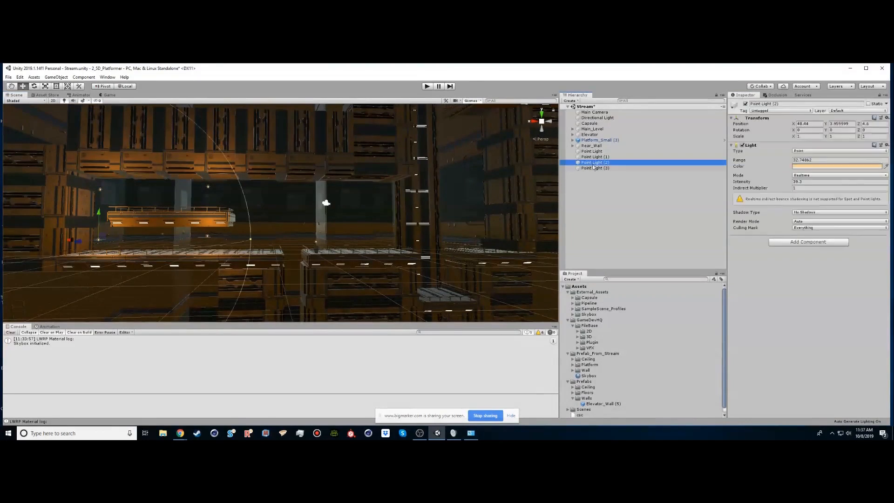
{"action": "key", "text": "ctrl+d"}
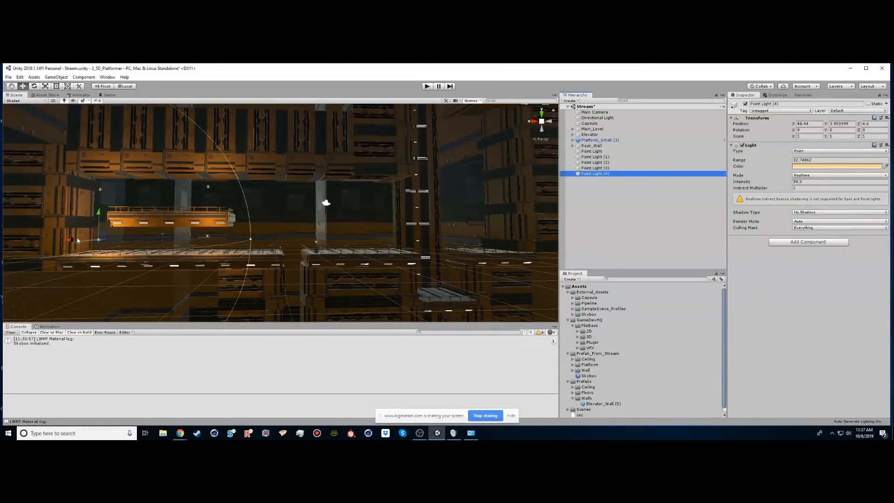
{"action": "left_click_drag", "start_coordinate": [67, 241], "coordinate": [273, 240]}
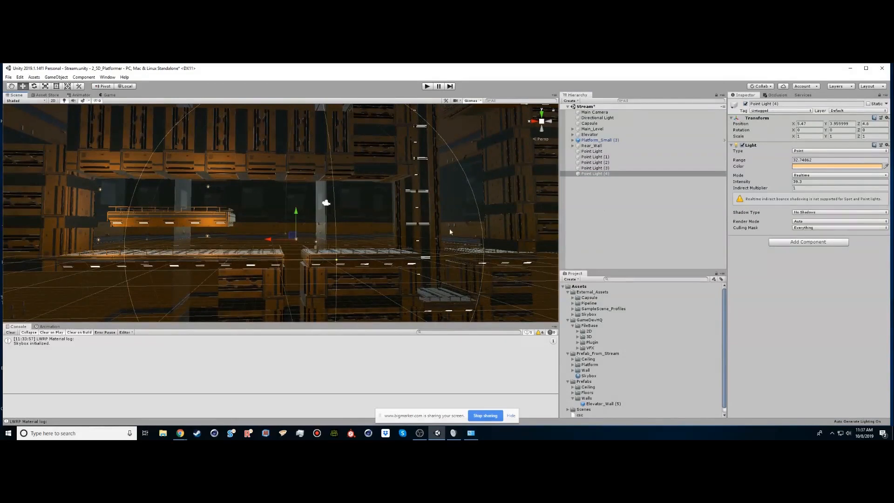
{"action": "left_click_drag", "start_coordinate": [301, 213], "coordinate": [300, 239]}
Increase the range of the light in the platform gap to about 44.6 and shift it in depth to Z 3.42.
{"action": "middle_click_drag", "start_coordinate": [424, 289], "coordinate": [420, 248]}
{"action": "key", "text": "r"}
{"action": "left_click_drag", "start_coordinate": [328, 223], "coordinate": [357, 226]}
{"action": "key", "text": "e"}
{"action": "left_click_drag", "start_coordinate": [301, 223], "coordinate": [335, 253], "text": "alt"}
{"action": "key", "text": "r"}
{"action": "key", "text": "e"}
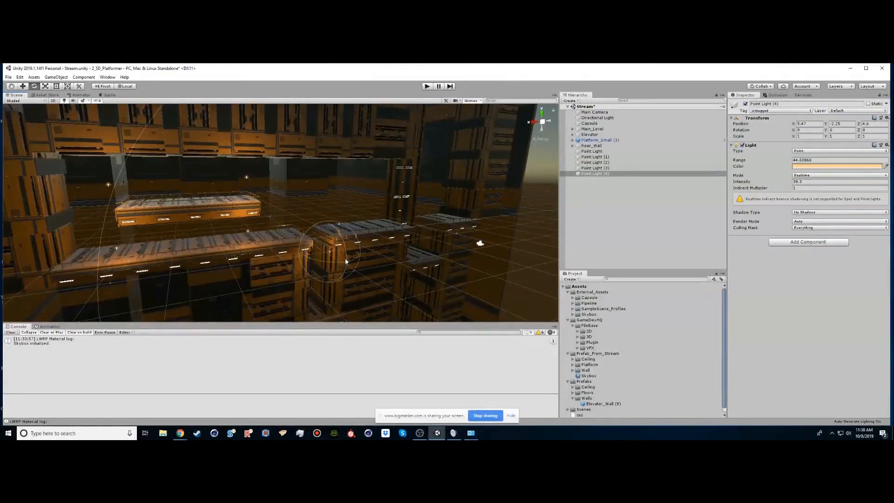
{"action": "key", "text": "w"}
{"action": "left_click_drag", "start_coordinate": [350, 264], "coordinate": [259, 243]}
Try green, blue and red tints on Point Light (4) and settle on pink, FF92CC.
{"action": "left_click", "coordinate": [597, 174]}
{"action": "left_click", "coordinate": [803, 166]}
{"action": "left_click_drag", "start_coordinate": [513, 232], "coordinate": [494, 222]}
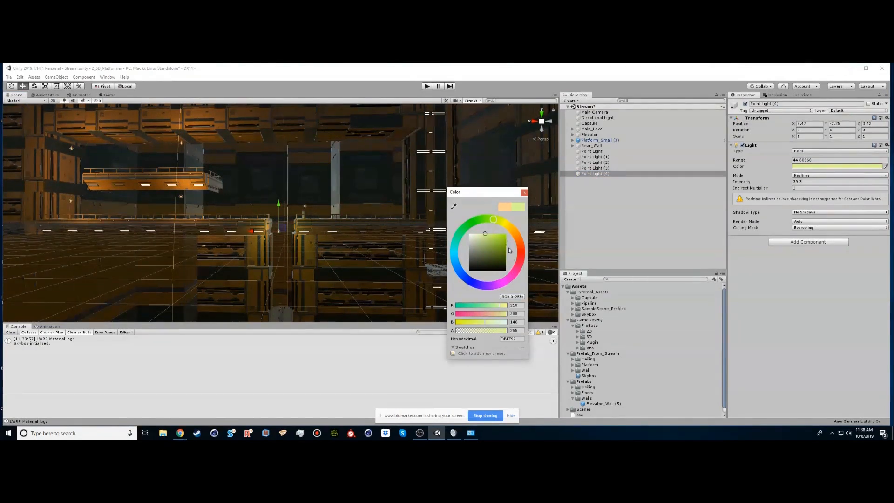
{"action": "left_click", "coordinate": [466, 278]}
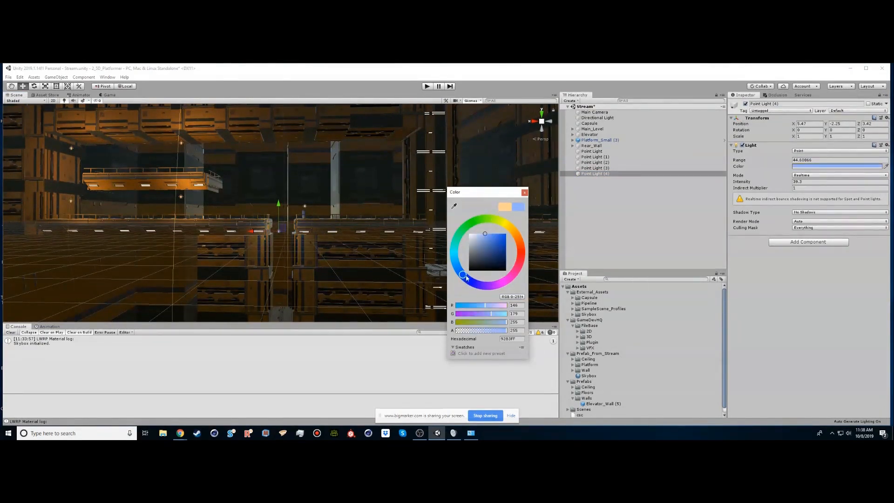
{"action": "left_click", "coordinate": [516, 278]}
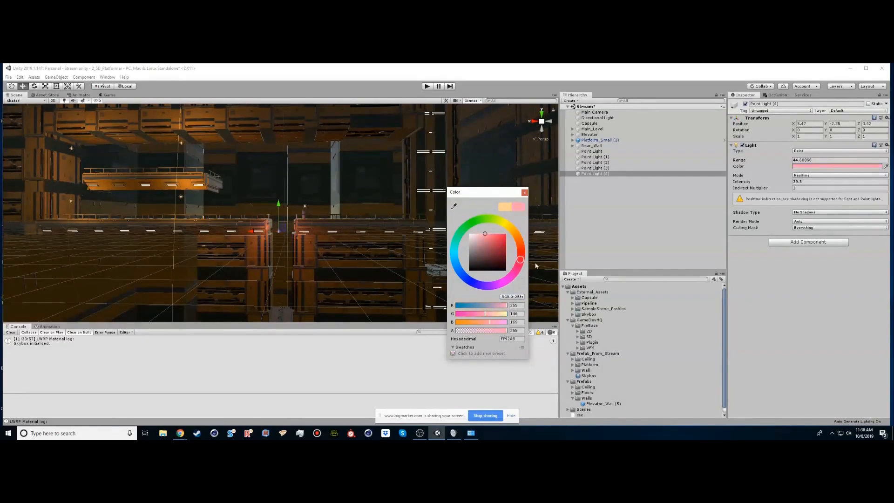
{"action": "left_click_drag", "start_coordinate": [522, 265], "coordinate": [520, 275]}
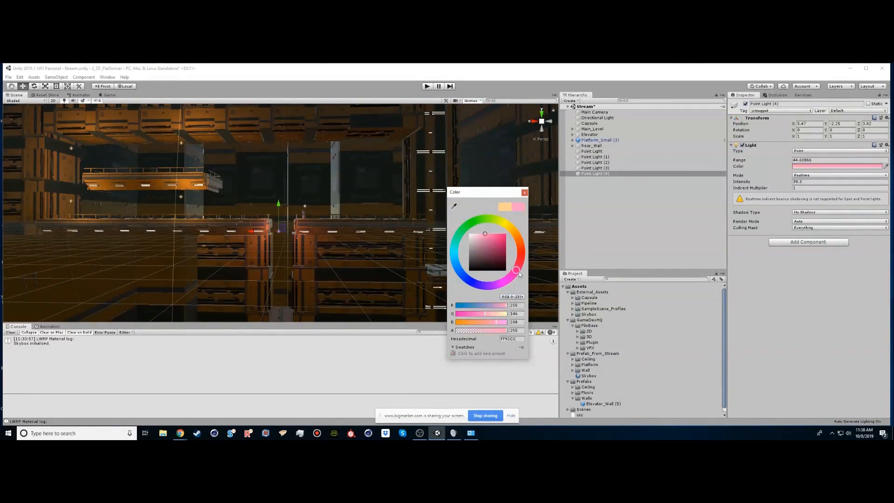
{"action": "left_click", "coordinate": [525, 193]}
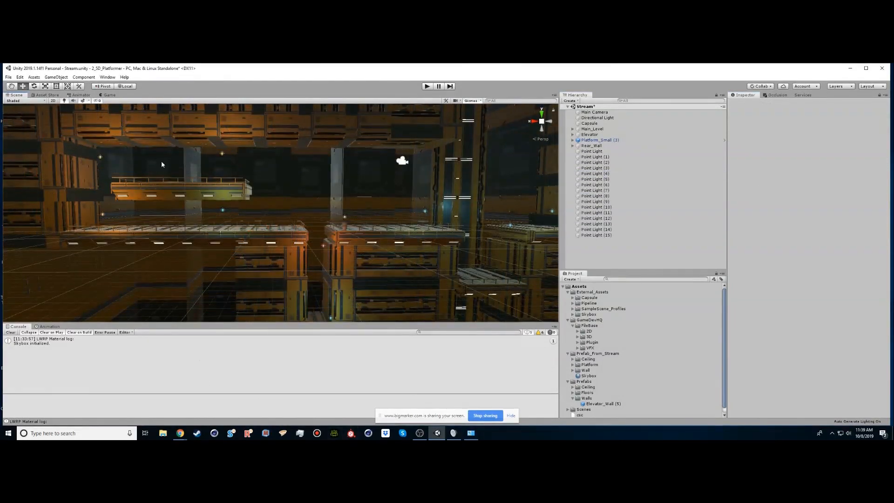
Enable fog in the scene's Lighting settings and place the settings window clear of the level view.
{"action": "left_click", "coordinate": [106, 77]}
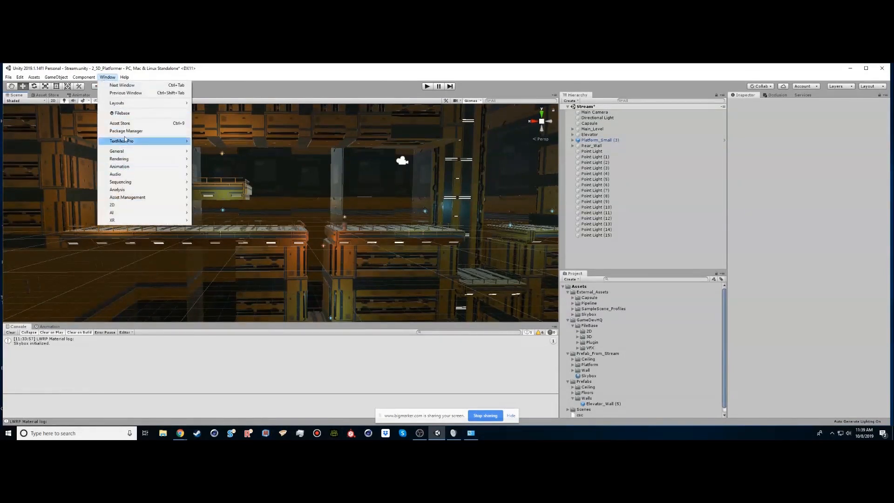
{"action": "mouse_move", "coordinate": [121, 105]}
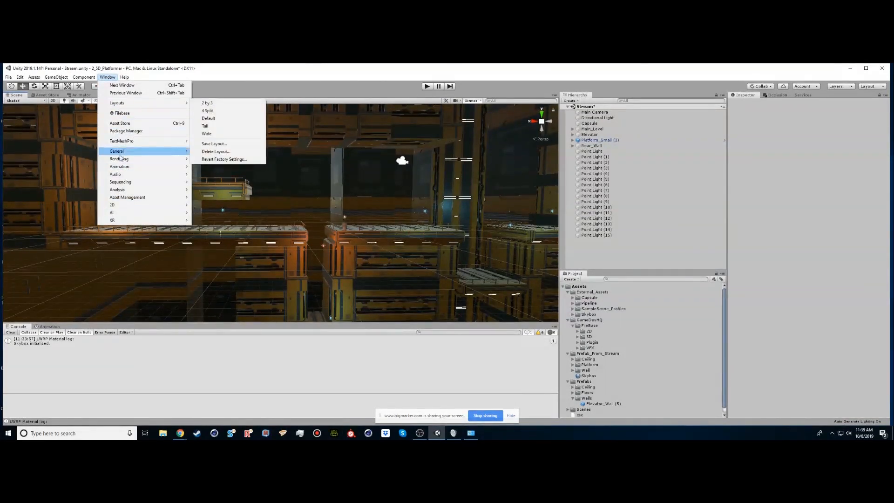
{"action": "mouse_move", "coordinate": [120, 160]}
{"action": "left_click", "coordinate": [206, 159]}
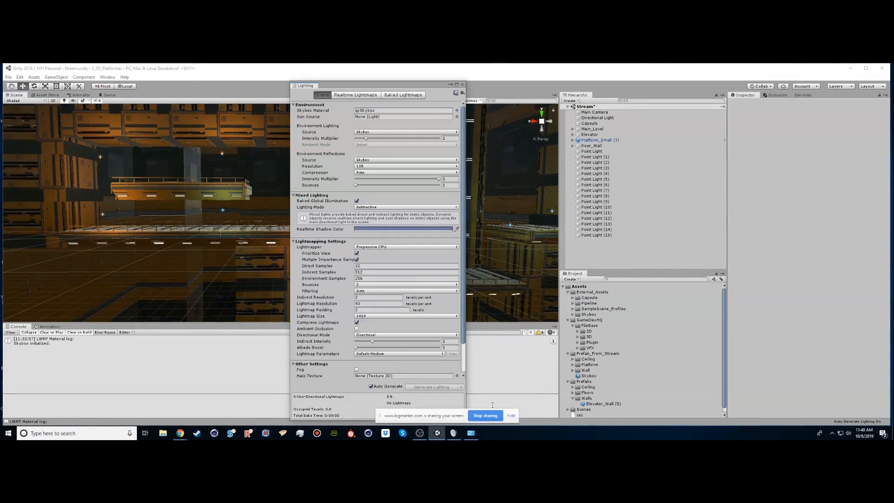
{"action": "scroll", "coordinate": [465, 307], "scroll_direction": "down", "scroll_amount": 3}
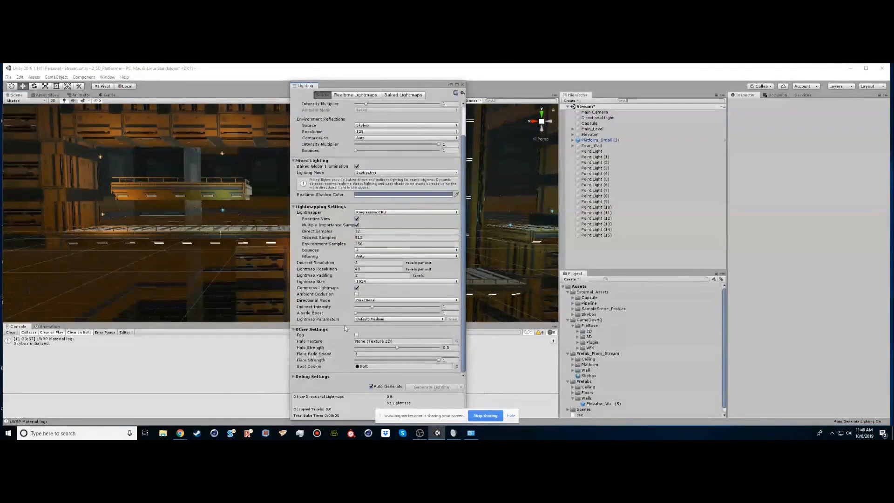
{"action": "left_click", "coordinate": [357, 335]}
{"action": "left_click_drag", "start_coordinate": [341, 86], "coordinate": [608, 86]}
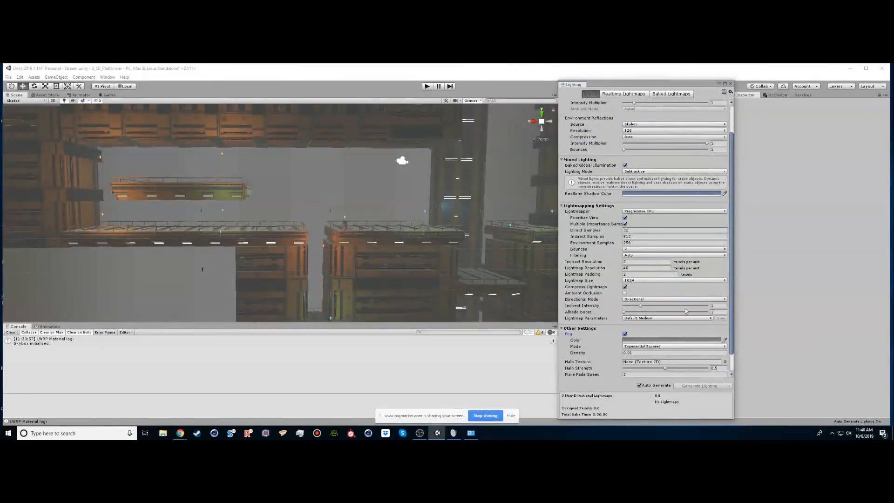
Try a green fog colour and settle on a light orange-tan.
{"action": "left_click", "coordinate": [636, 340]}
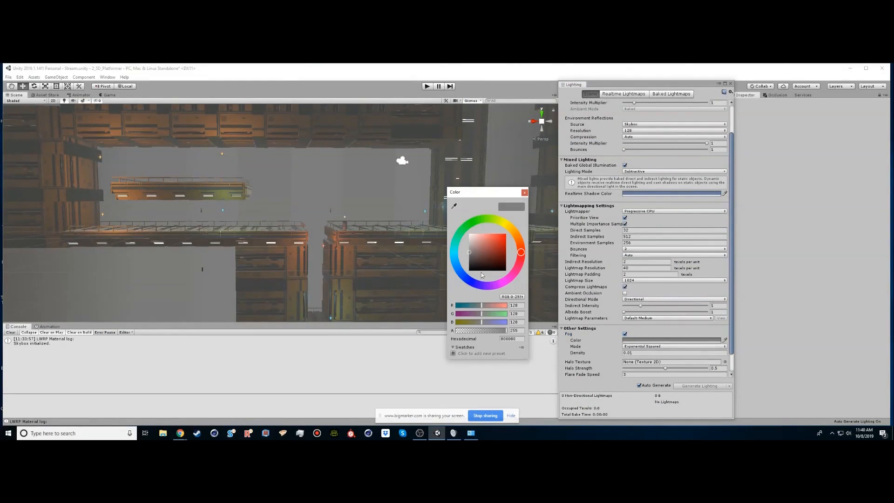
{"action": "left_click", "coordinate": [468, 227]}
{"action": "left_click", "coordinate": [481, 241]}
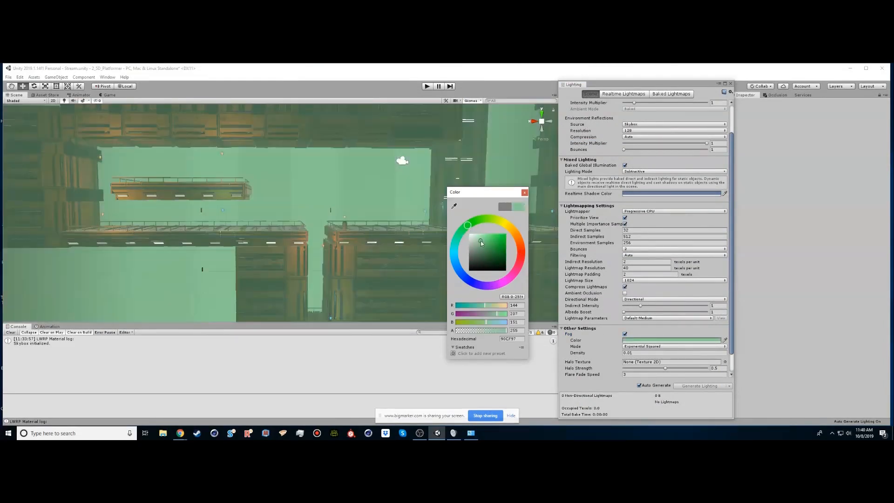
{"action": "left_click", "coordinate": [507, 227]}
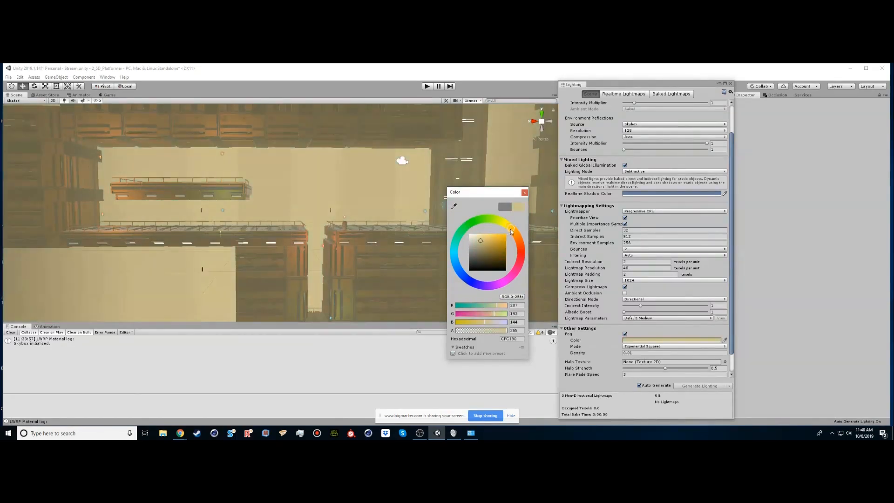
{"action": "left_click_drag", "start_coordinate": [517, 236], "coordinate": [514, 235]}
{"action": "left_click", "coordinate": [524, 192]}
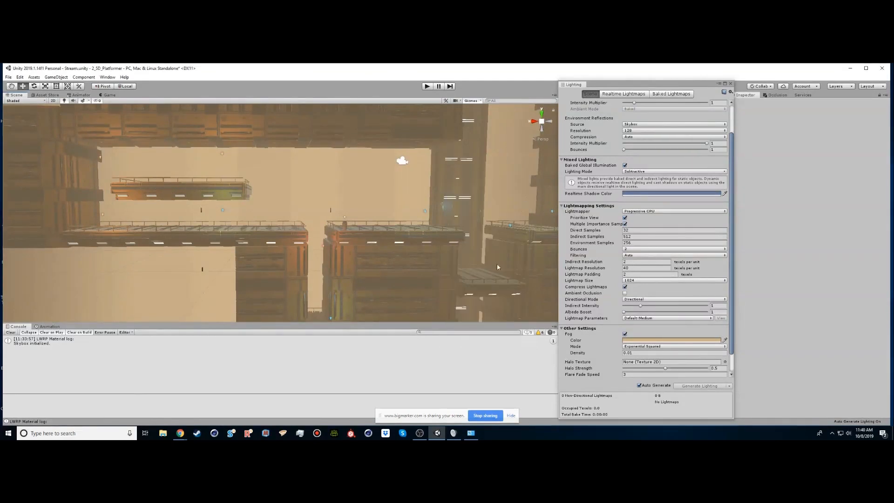
Compare the Exponential and Linear fog modes and return to Exponential Squared.
{"action": "left_click", "coordinate": [628, 353]}
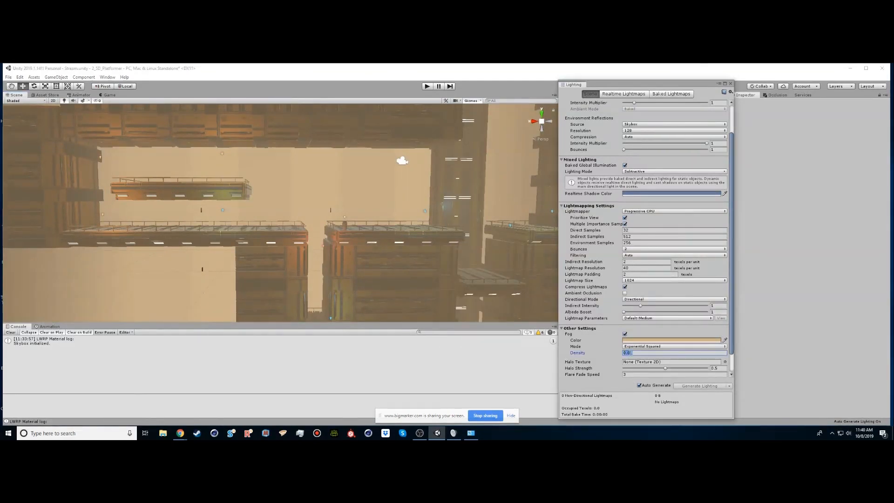
{"action": "left_click", "coordinate": [642, 347]}
{"action": "left_click", "coordinate": [643, 362]}
{"action": "left_click", "coordinate": [641, 348]}
{"action": "left_click", "coordinate": [640, 352]}
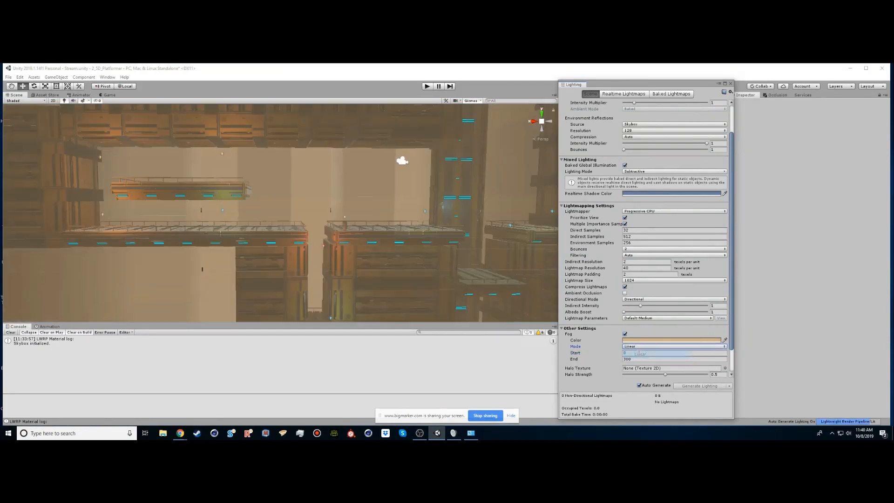
{"action": "left_click", "coordinate": [643, 349]}
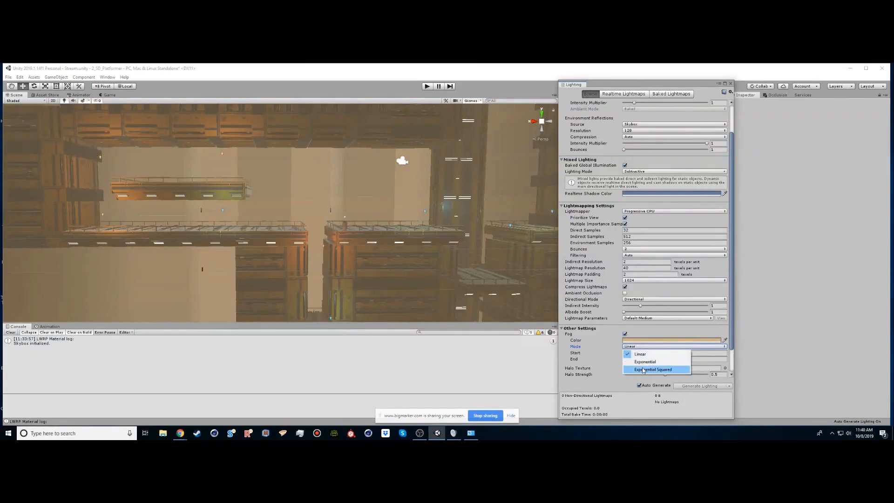
{"action": "left_click", "coordinate": [640, 364]}
Try a fog density of 0.004 and reduce it to 0.002.
{"action": "left_click", "coordinate": [637, 353]}
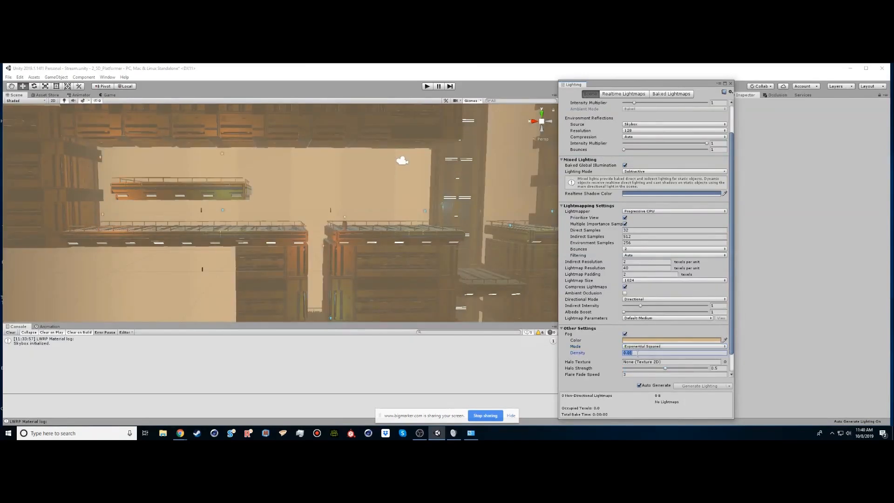
{"action": "type", "text": "0.00"}
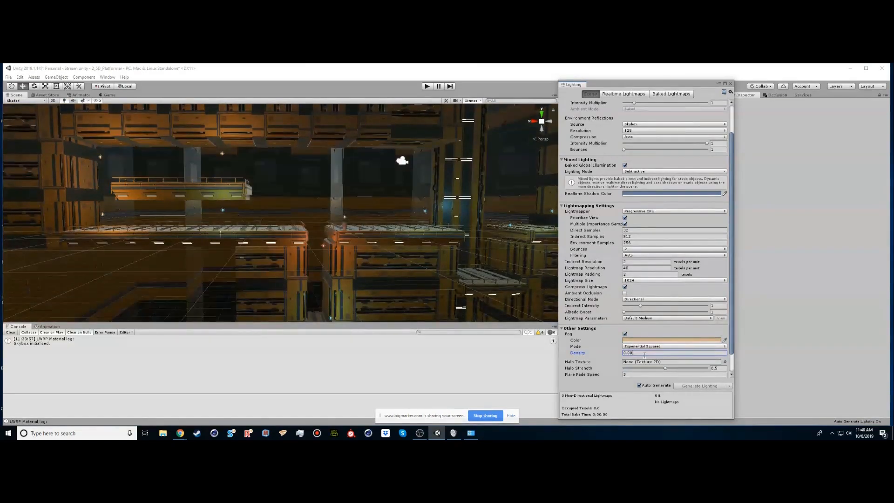
{"action": "type", "text": "4"}
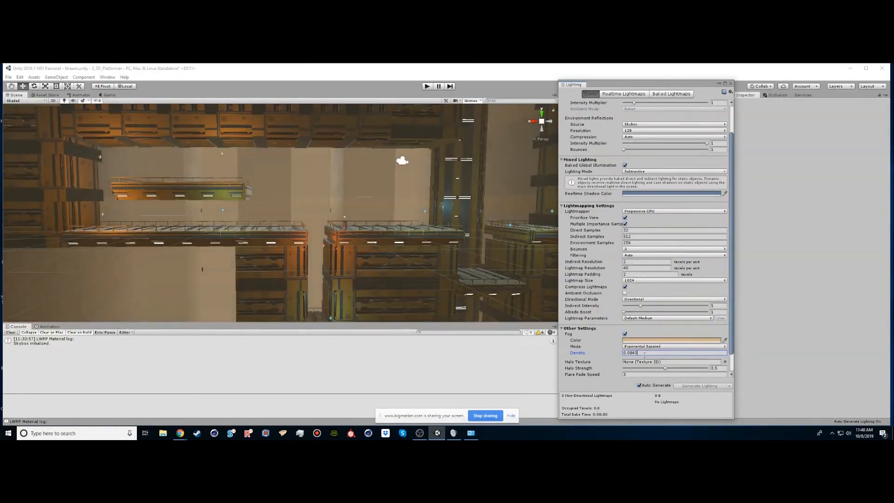
{"action": "key", "text": "BackSpace"}
{"action": "type", "text": "2"}
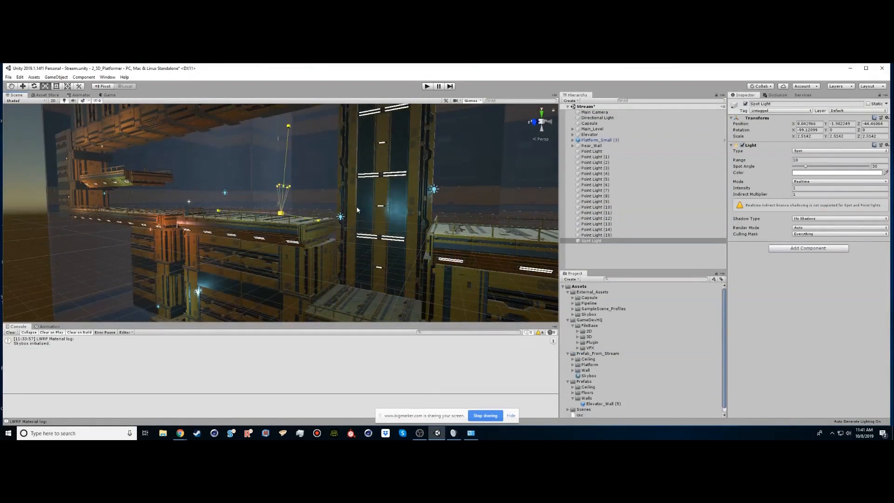
Undo the last scaling of the spot light and raise the light higher above the platform.
{"action": "left_click_drag", "start_coordinate": [357, 210], "coordinate": [348, 211]}
{"action": "key", "text": "ctrl+z"}
{"action": "left_click_drag", "start_coordinate": [284, 192], "coordinate": [274, 222], "text": "alt"}
{"action": "key", "text": "w"}
{"action": "scroll", "coordinate": [284, 180], "scroll_direction": "up", "scroll_amount": 5}
{"action": "left_click_drag", "start_coordinate": [284, 175], "coordinate": [293, 107]}
Move the spot light farther out beyond the platforms and frame it in the scene view.
{"action": "left_click_drag", "start_coordinate": [299, 213], "coordinate": [53, 366]}
{"action": "key", "text": "f"}
{"action": "left_click_drag", "start_coordinate": [298, 225], "coordinate": [152, 216], "text": "alt"}
{"action": "left_click_drag", "start_coordinate": [304, 213], "coordinate": [130, 179]}
{"action": "key", "text": "f"}
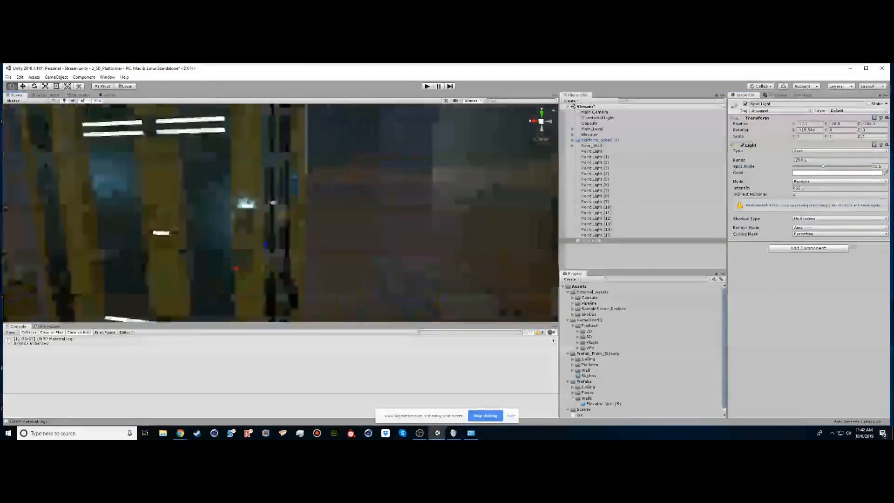
Lower the spot light to about Y -42.7 and Z -104.1 beneath the platforms and reduce its intensity.
{"action": "left_click_drag", "start_coordinate": [273, 203], "coordinate": [303, 236], "text": "alt"}
{"action": "right_click_drag", "start_coordinate": [303, 236], "coordinate": [307, 251], "text": "alt"}
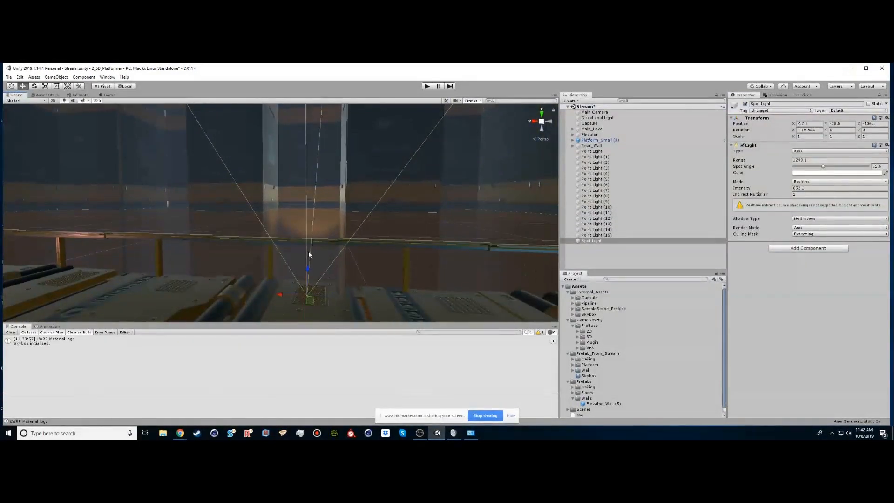
{"action": "mouse_move", "coordinate": [307, 271]}
{"action": "left_mouse_down"}
{"action": "mouse_move", "coordinate": [309, 337]}
{"action": "mouse_move", "coordinate": [309, 280]}
{"action": "left_mouse_up"}
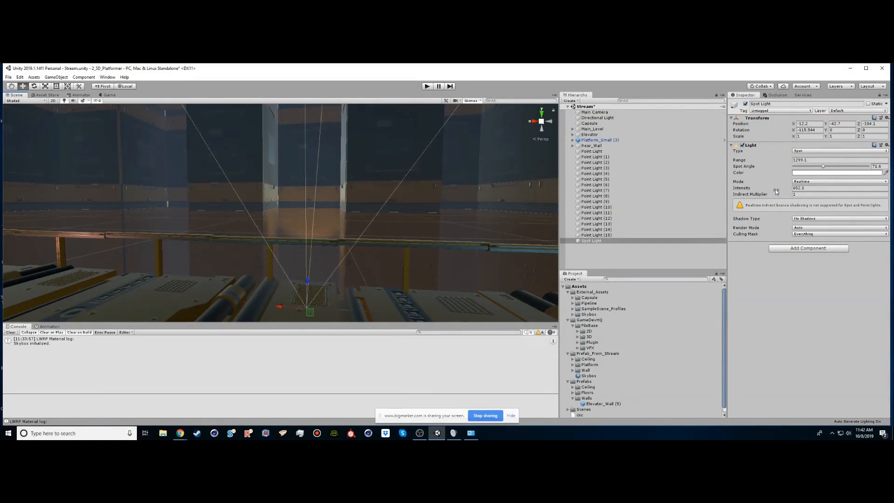
{"action": "mouse_move", "coordinate": [773, 191]}
{"action": "left_mouse_down"}
{"action": "mouse_move", "coordinate": [749, 191]}
{"action": "mouse_move", "coordinate": [760, 189]}
{"action": "left_mouse_up"}
Move Spot Light (2) sideways to X -70 and reduce the intensity of all three spot lights together.
{"action": "left_click_drag", "start_coordinate": [61, 207], "coordinate": [376, 223]}
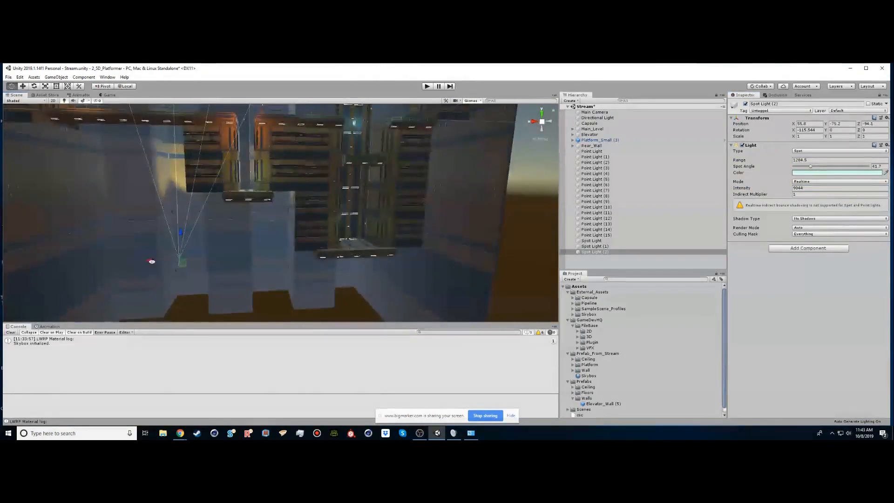
{"action": "left_click_drag", "start_coordinate": [150, 261], "coordinate": [343, 271]}
{"action": "right_click_drag", "start_coordinate": [342, 267], "coordinate": [367, 207]}
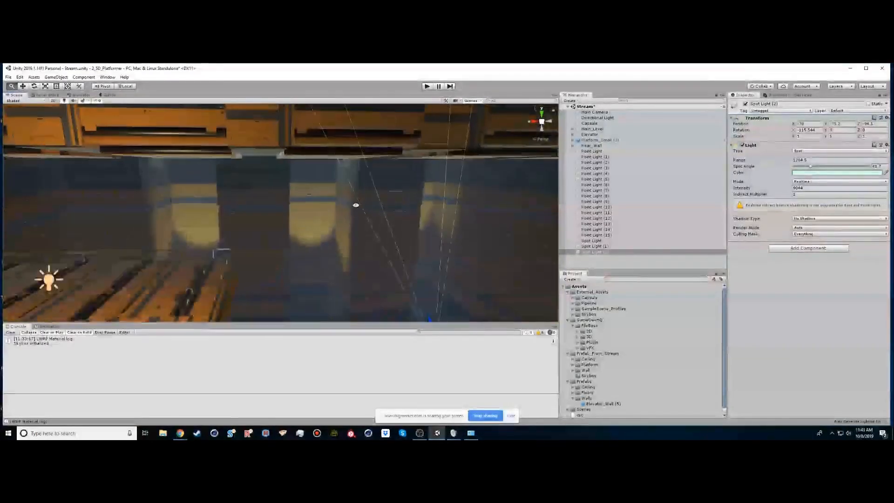
{"action": "right_click_drag", "start_coordinate": [356, 202], "coordinate": [285, 275]}
{"action": "mouse_move", "coordinate": [249, 270]}
{"action": "middle_mouse_down"}
{"action": "mouse_move", "coordinate": [280, 264]}
{"action": "mouse_move", "coordinate": [252, 265]}
{"action": "mouse_move", "coordinate": [259, 261]}
{"action": "middle_mouse_up"}
{"action": "left_click", "coordinate": [571, 241], "text": "shift"}
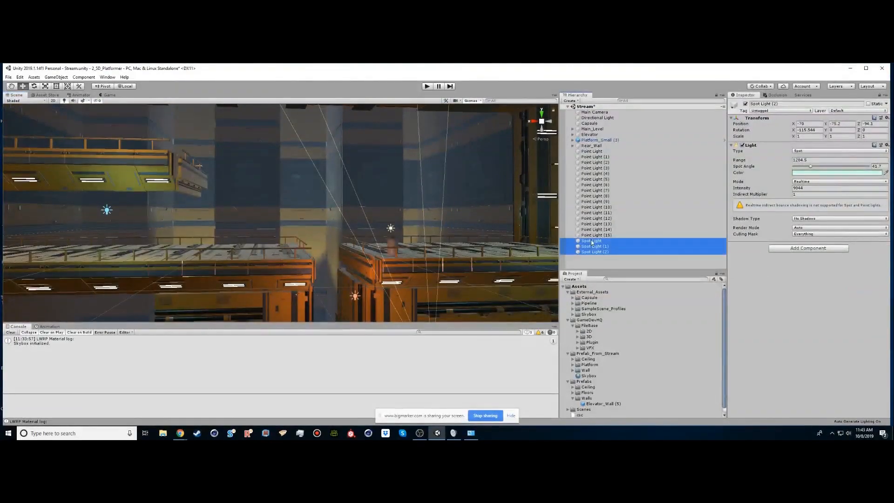
{"action": "left_click_drag", "start_coordinate": [759, 191], "coordinate": [738, 187]}
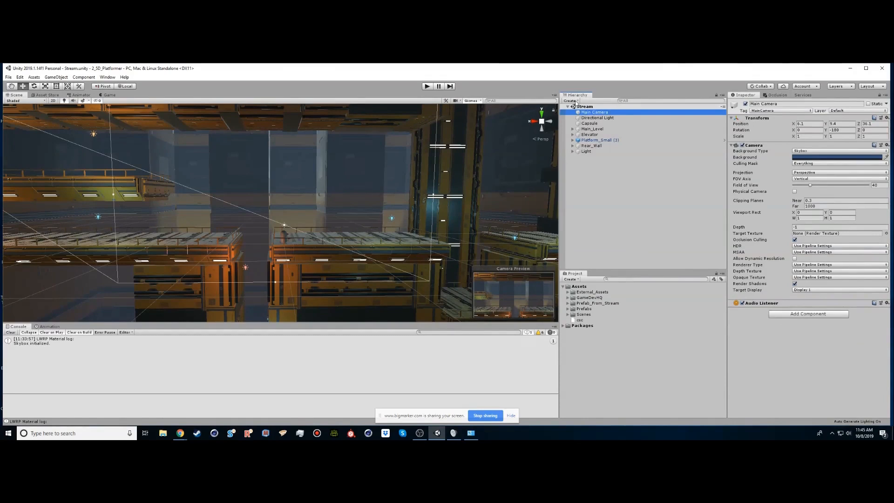
Create an empty object in the scene and name it Post Processing.
{"action": "left_click", "coordinate": [575, 104]}
{"action": "left_click", "coordinate": [589, 107]}
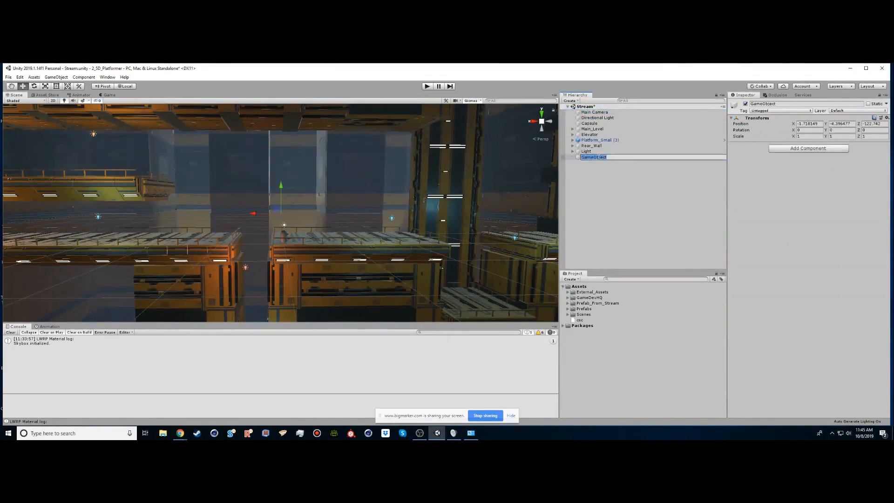
{"action": "type", "text": "Post Processing"}
{"action": "key", "text": "Return"}
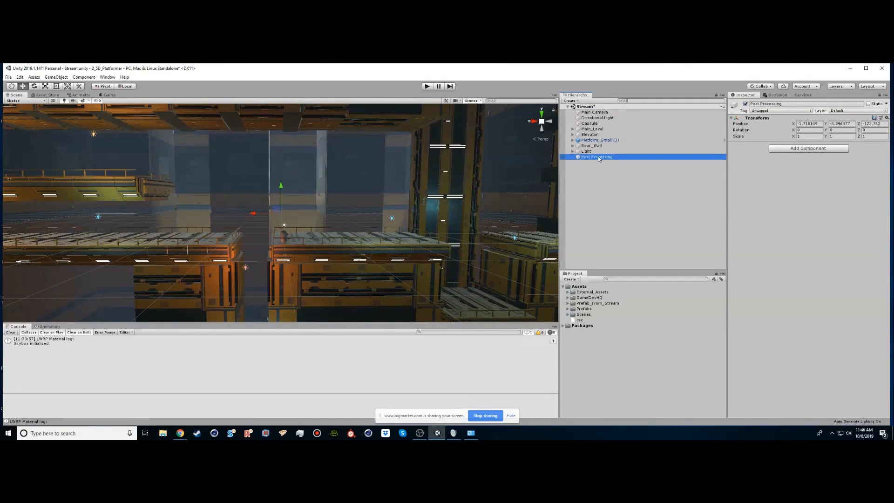
Add a Post Process Volume component to the Post Processing object and make it global.
{"action": "left_click", "coordinate": [570, 100]}
{"action": "left_click", "coordinate": [698, 176]}
{"action": "left_click", "coordinate": [803, 149]}
{"action": "left_click", "coordinate": [810, 190]}
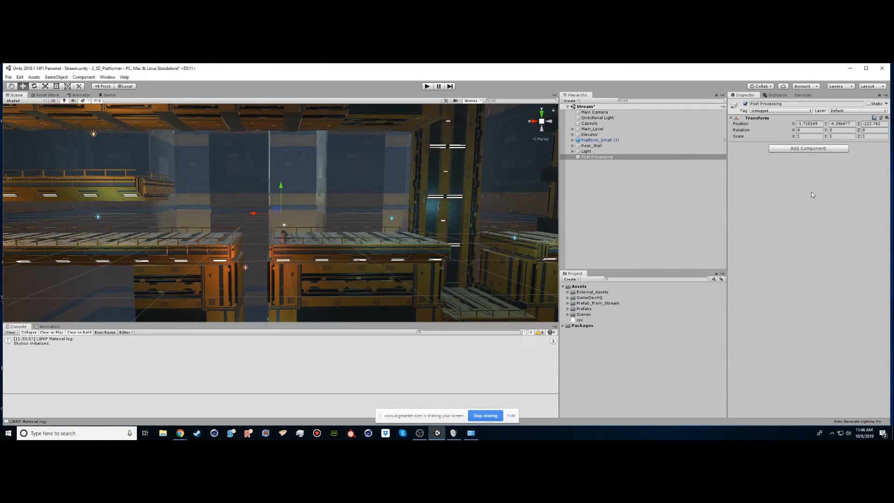
{"action": "left_click", "coordinate": [795, 151]}
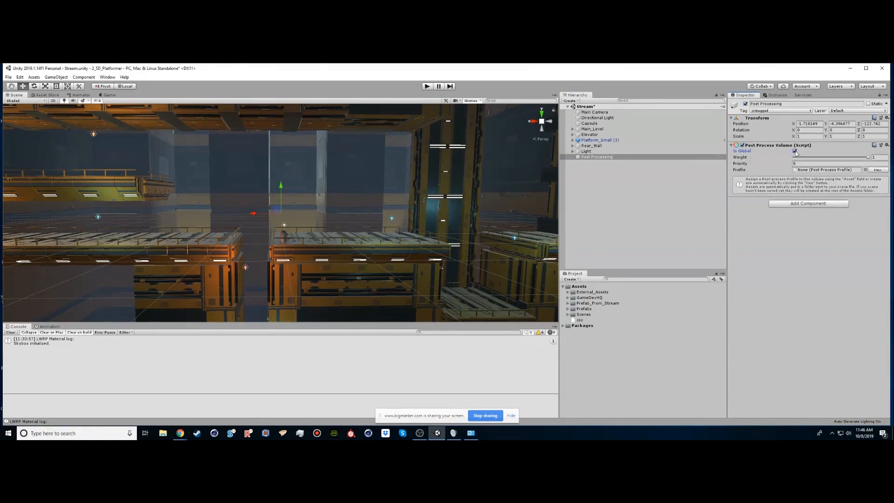
Create a new profile for the post process volume and move its asset into the Prefab_From_Stream folder.
{"action": "left_click", "coordinate": [873, 170]}
{"action": "left_click", "coordinate": [813, 170]}
{"action": "left_click_drag", "start_coordinate": [602, 331], "coordinate": [591, 304]}
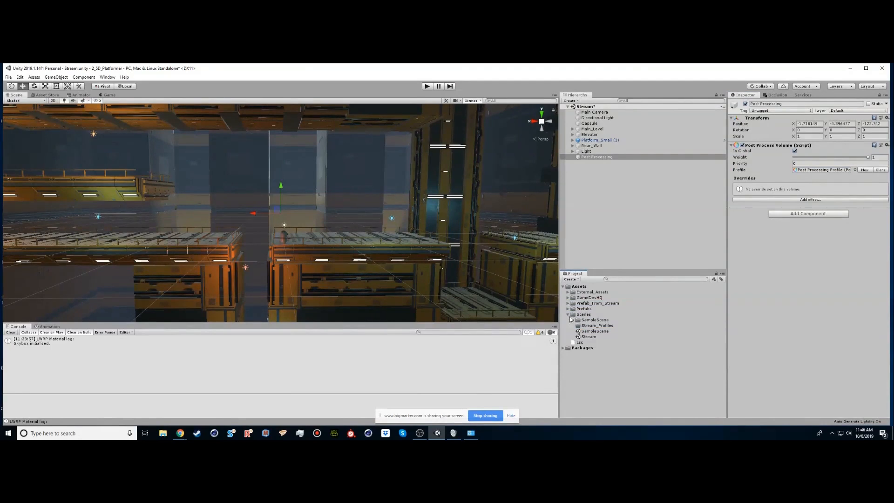
{"action": "left_click", "coordinate": [567, 315]}
{"action": "left_click", "coordinate": [568, 304]}
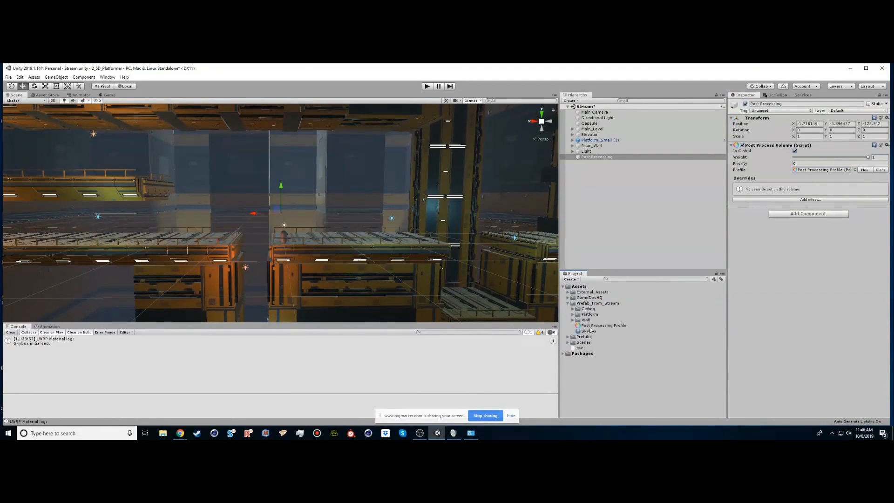
Rename the profile asset in Prefab_From_Stream to Post Processing Profile_Stream.
{"action": "left_click", "coordinate": [614, 326]}
{"action": "left_click", "coordinate": [633, 327]}
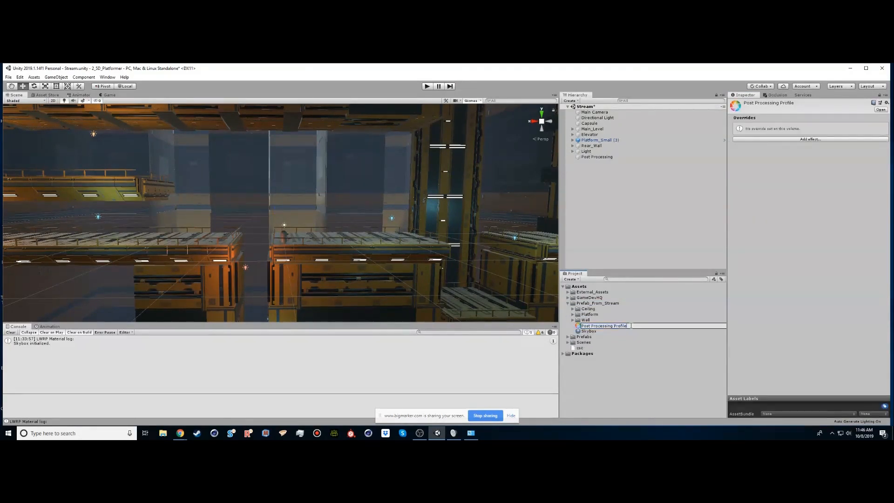
{"action": "type", "text": "_Stream"}
{"action": "key", "text": "Return"}
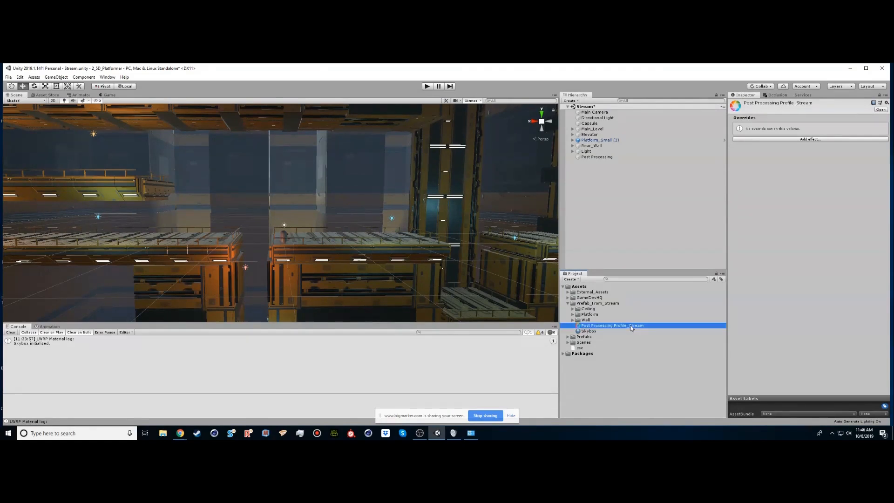
Add a Post-process Layer component to the Main Camera.
{"action": "left_click", "coordinate": [598, 157]}
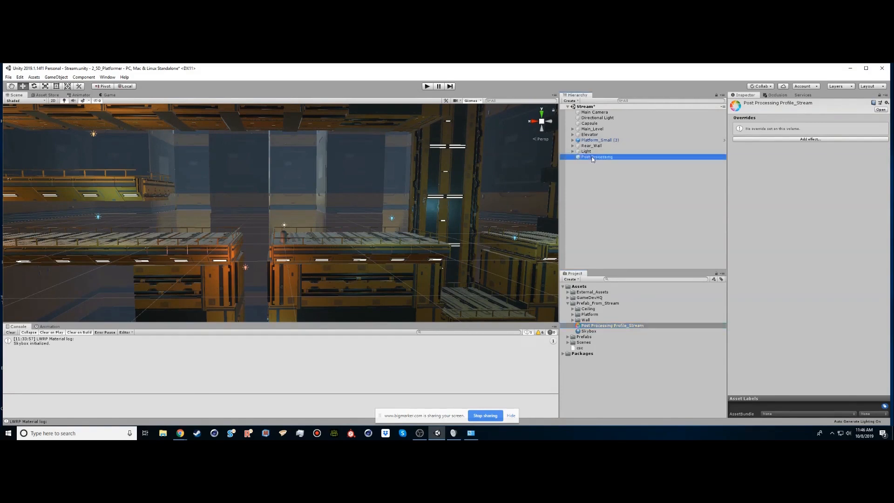
{"action": "left_click", "coordinate": [595, 113]}
{"action": "left_click", "coordinate": [796, 314]}
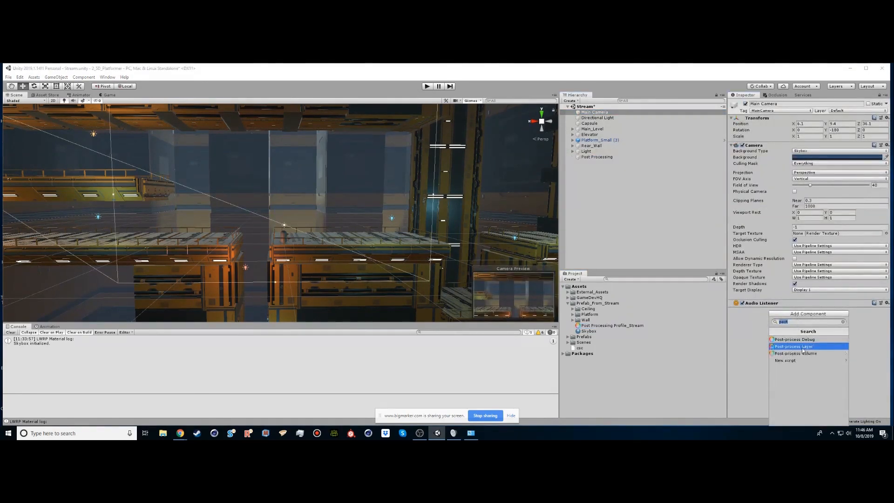
{"action": "left_click", "coordinate": [802, 347]}
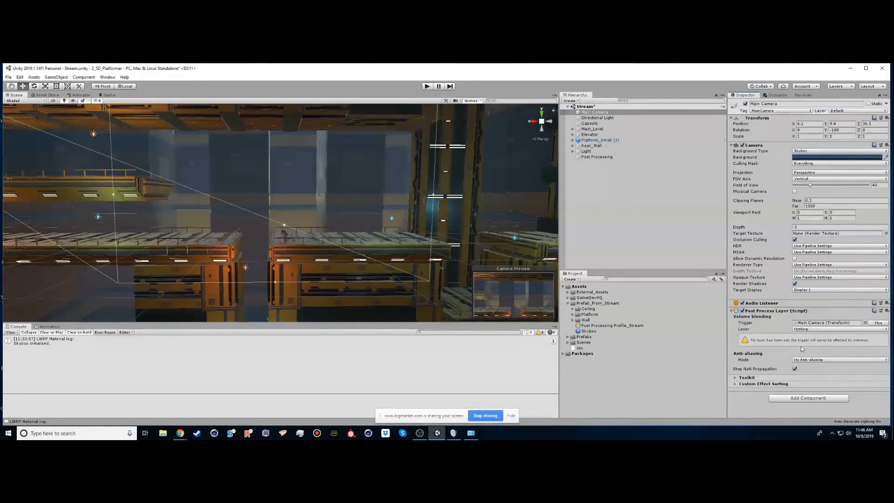
Check the project's user layers and assign the Post Processing object to the Post_Processing layer.
{"action": "left_click", "coordinate": [596, 157]}
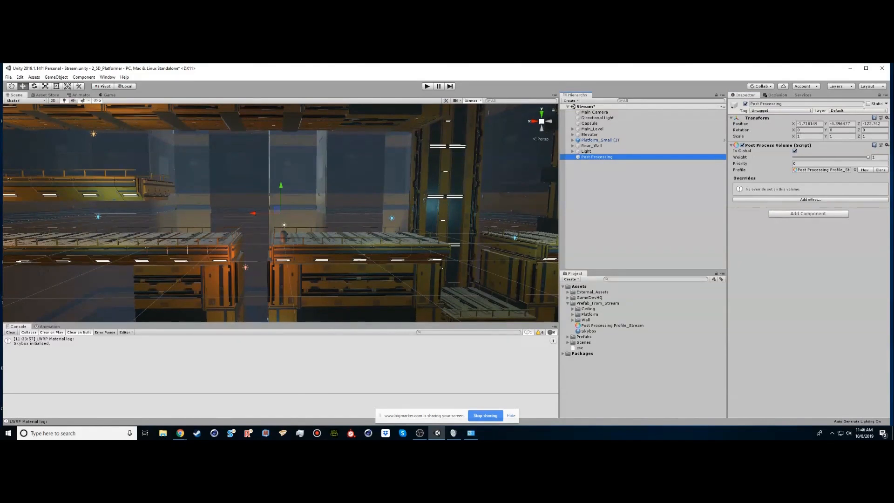
{"action": "left_click", "coordinate": [848, 111]}
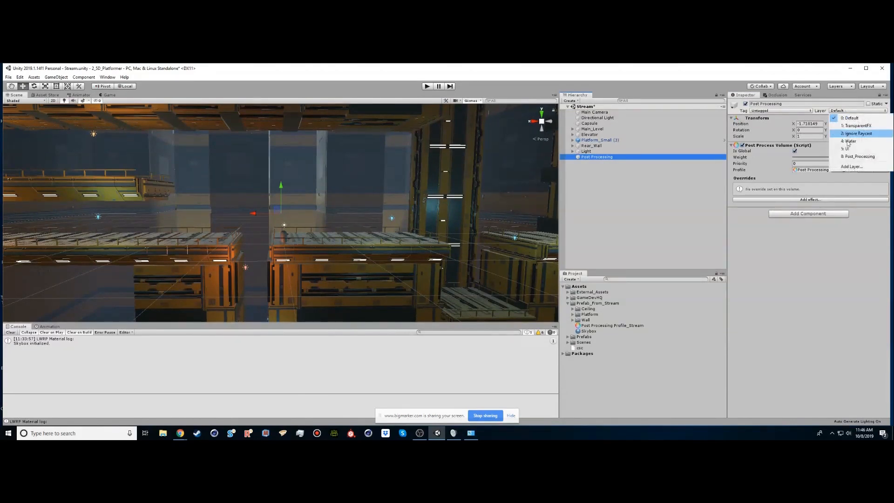
{"action": "left_click", "coordinate": [851, 166]}
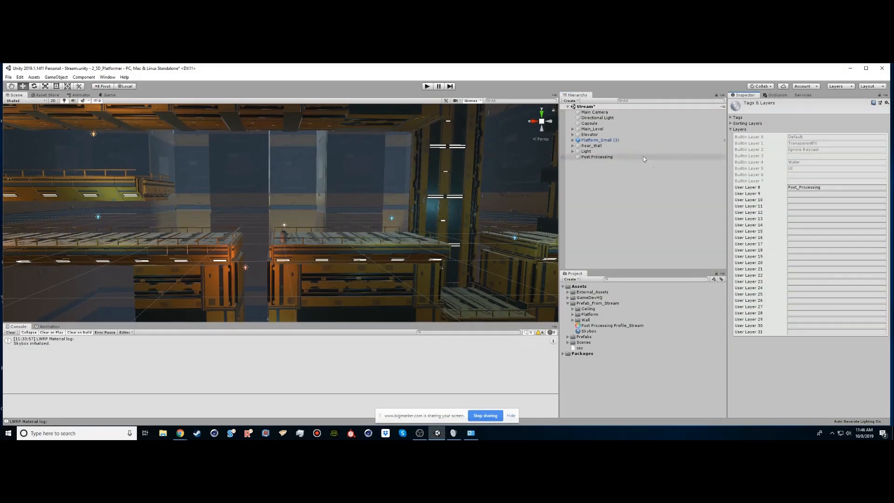
{"action": "left_click", "coordinate": [605, 157]}
{"action": "left_click", "coordinate": [844, 111]}
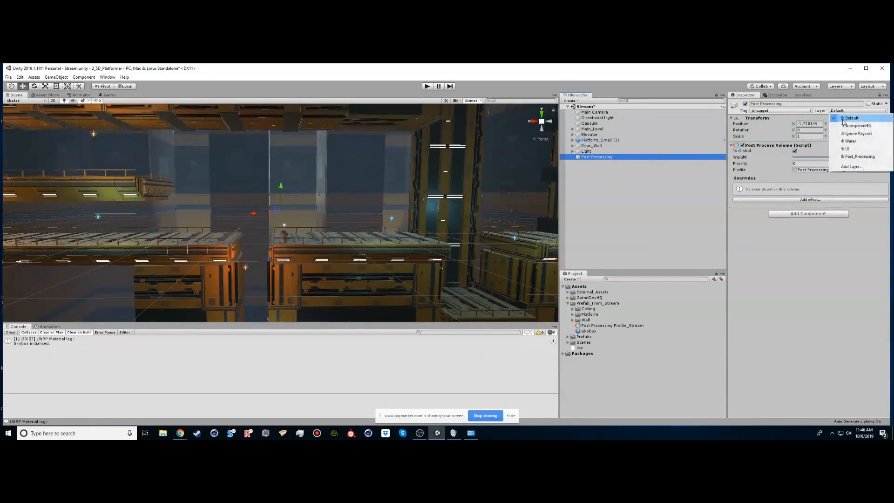
{"action": "left_click", "coordinate": [850, 157]}
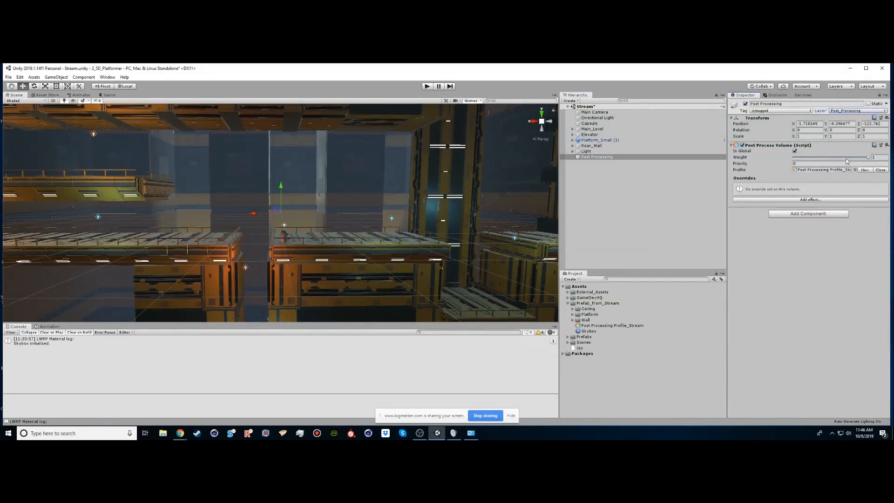
Set the Main Camera's volume blending layer to Post_Processing and its anti-aliasing to Fast Approximate Anti-aliasing (FXAA).
{"action": "left_click", "coordinate": [595, 112]}
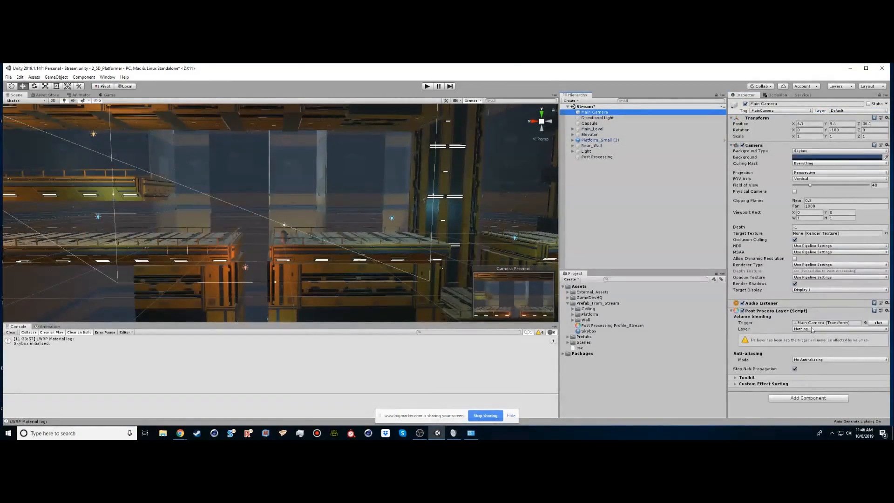
{"action": "left_click", "coordinate": [813, 329]}
{"action": "left_click", "coordinate": [815, 391]}
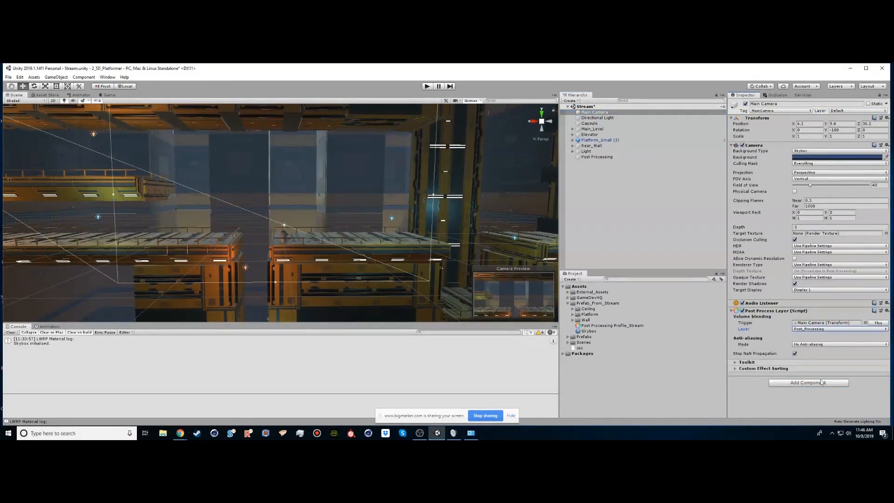
{"action": "left_click", "coordinate": [808, 346]}
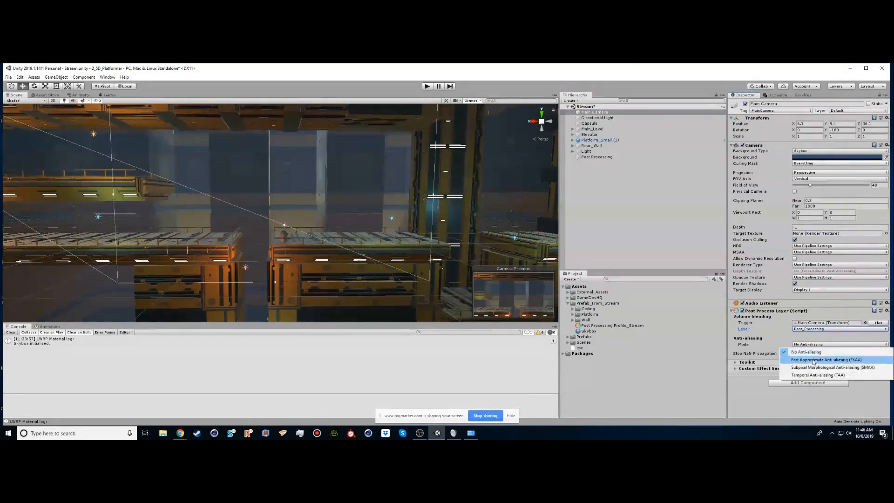
{"action": "left_click", "coordinate": [814, 359]}
Compare No Anti-aliasing with FXAA close to the capsule on the platform and return to FXAA.
{"action": "scroll", "coordinate": [256, 256], "scroll_direction": "up", "scroll_amount": 10}
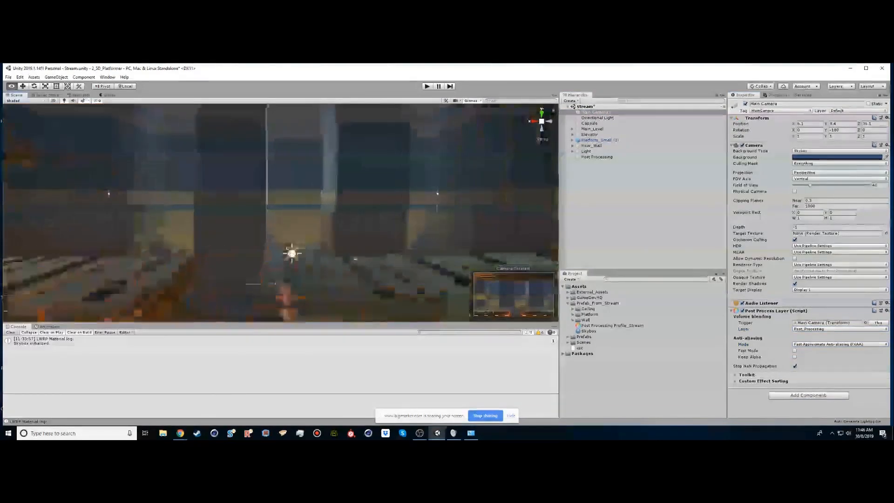
{"action": "right_click_drag", "start_coordinate": [313, 288], "coordinate": [314, 277]}
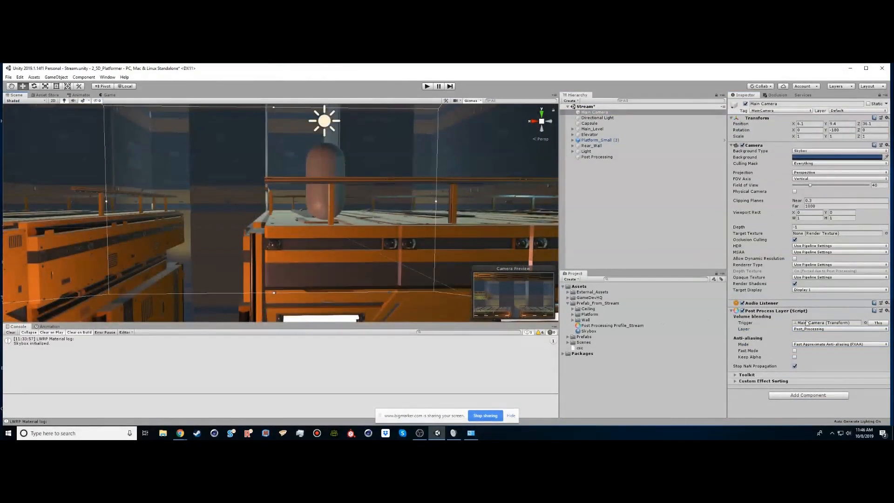
{"action": "left_click", "coordinate": [816, 344]}
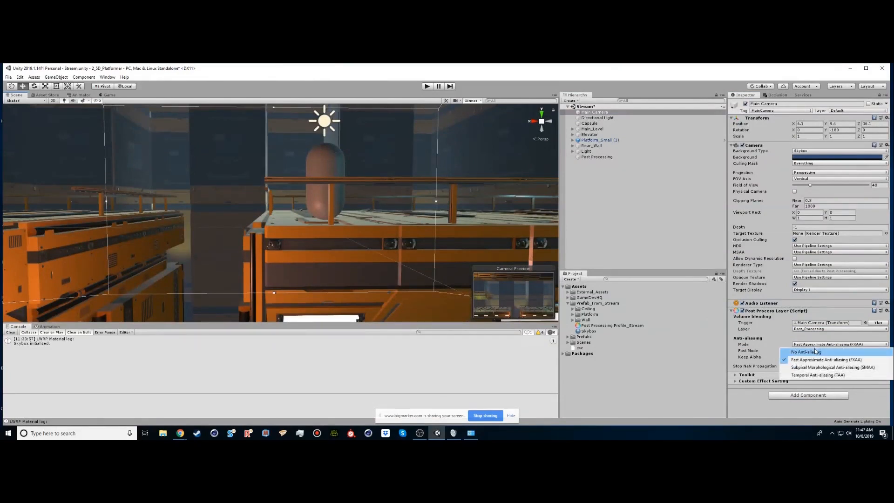
{"action": "left_click", "coordinate": [815, 352]}
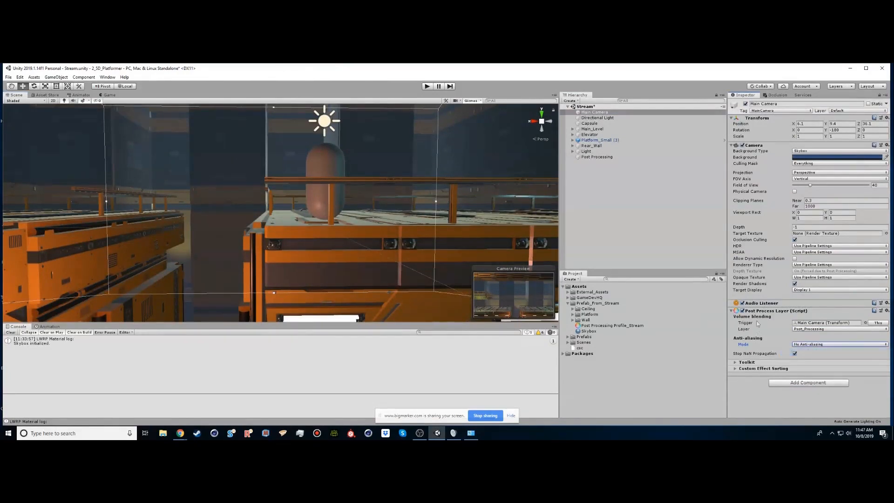
{"action": "left_click", "coordinate": [808, 345]}
{"action": "left_click", "coordinate": [810, 362]}
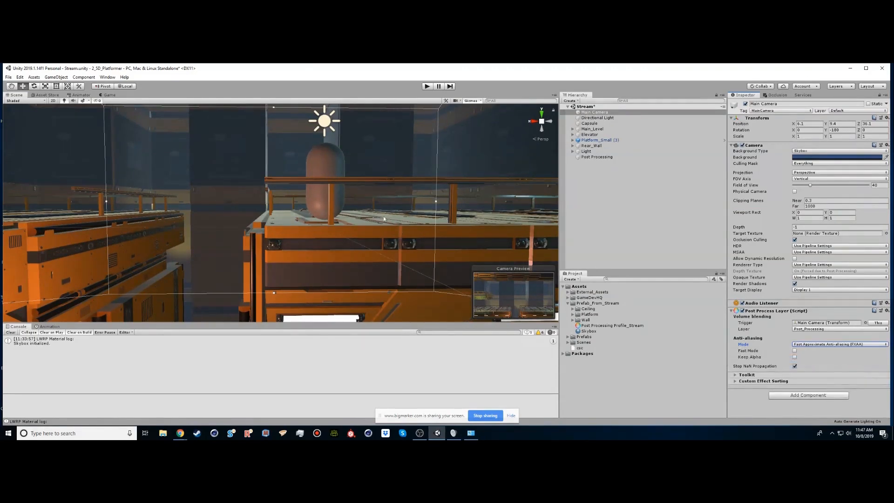
Add a Color Grading effect to the Post Processing volume and expand its settings.
{"action": "scroll", "coordinate": [346, 235], "scroll_direction": "down", "scroll_amount": 8}
{"action": "middle_click_drag", "start_coordinate": [300, 213], "coordinate": [293, 237]}
{"action": "scroll", "coordinate": [293, 237], "scroll_direction": "up", "scroll_amount": 3}
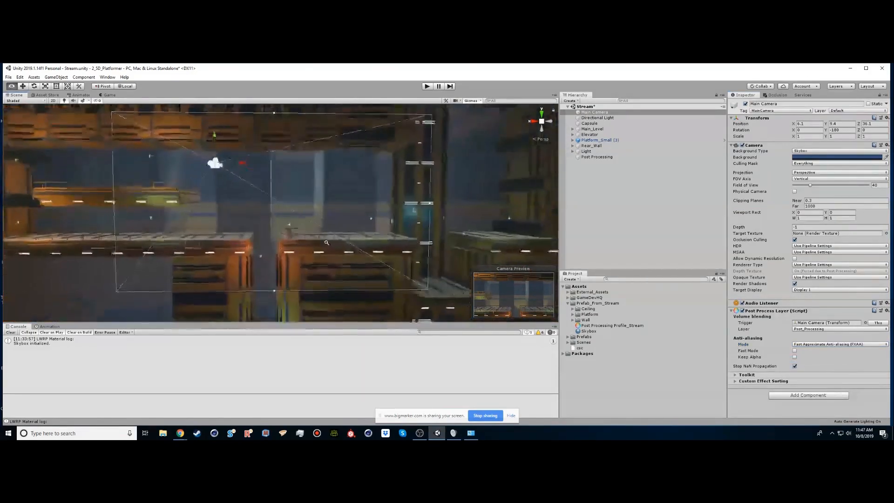
{"action": "left_click", "coordinate": [594, 158]}
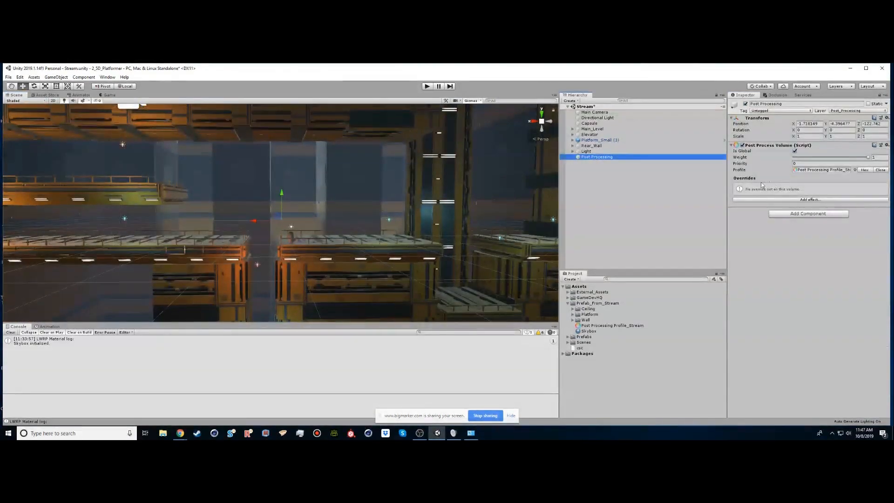
{"action": "left_click", "coordinate": [768, 199]}
{"action": "mouse_move", "coordinate": [783, 205]}
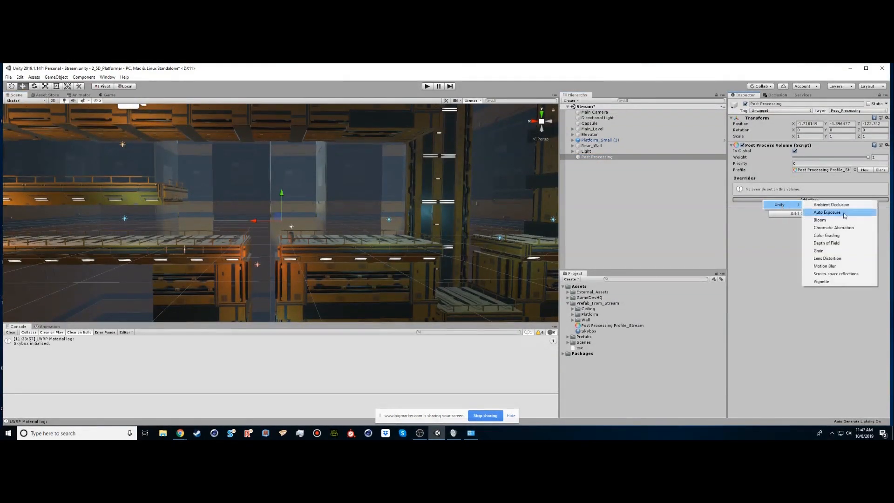
{"action": "left_click", "coordinate": [837, 236]}
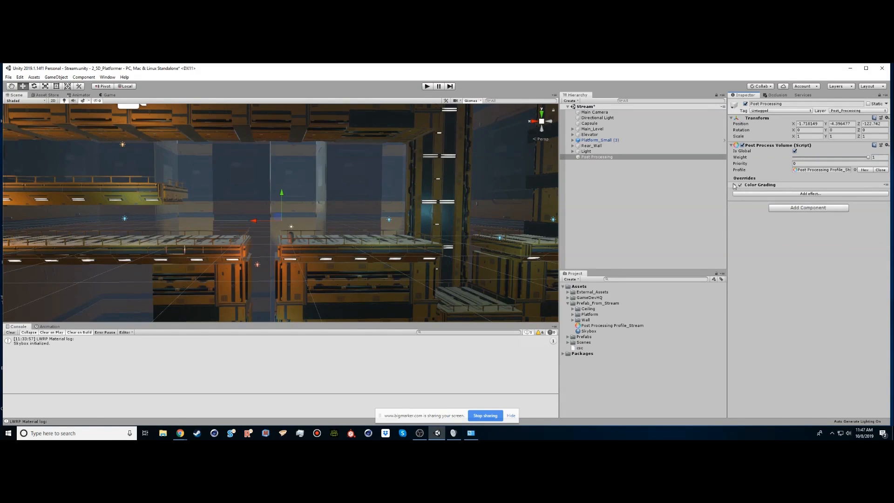
{"action": "left_click", "coordinate": [734, 185]}
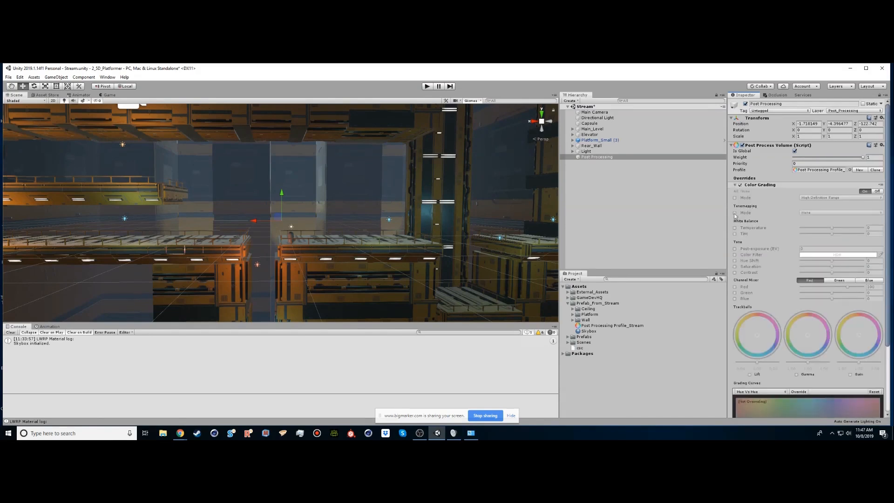
Enable the Post-exposure override in the Color Grading effect and set it to 0.2.
{"action": "left_click", "coordinate": [734, 249]}
{"action": "left_click_drag", "start_coordinate": [771, 250], "coordinate": [772, 251]}
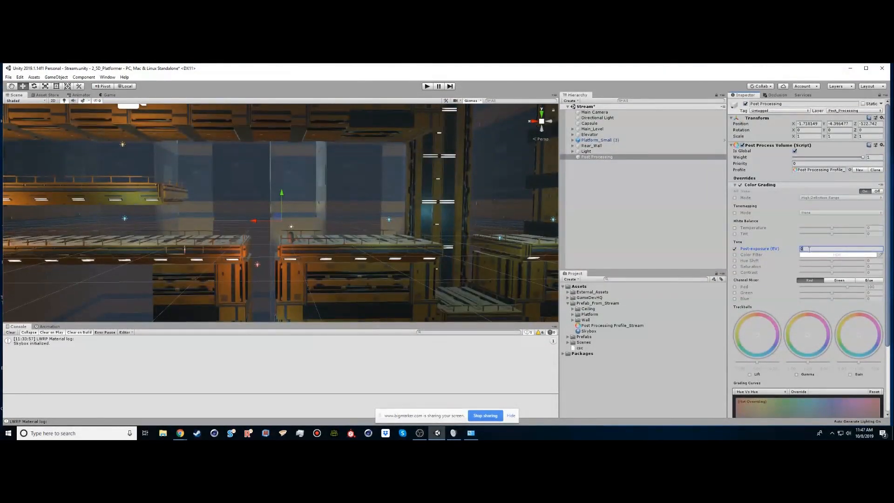
{"action": "left_click", "coordinate": [811, 248]}
{"action": "type", "text": ".2"}
Enable the white balance Temperature override in Color Grading and lower it to -33 for a cooler look.
{"action": "left_click", "coordinate": [735, 234]}
{"action": "left_click", "coordinate": [735, 234]}
{"action": "left_click", "coordinate": [735, 228]}
{"action": "left_click", "coordinate": [832, 228]}
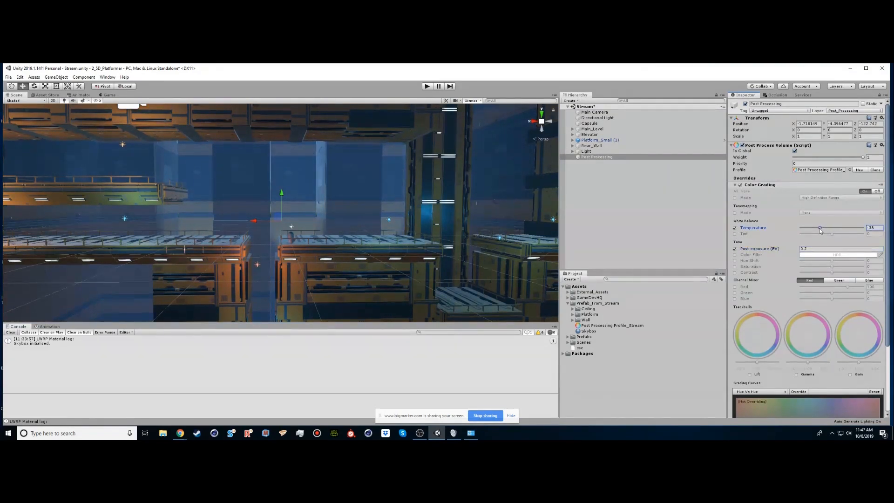
{"action": "left_click_drag", "start_coordinate": [820, 228], "coordinate": [822, 228]}
Set the scene fog density to 0.003 in the Lighting Settings and close them.
{"action": "left_click", "coordinate": [108, 77]}
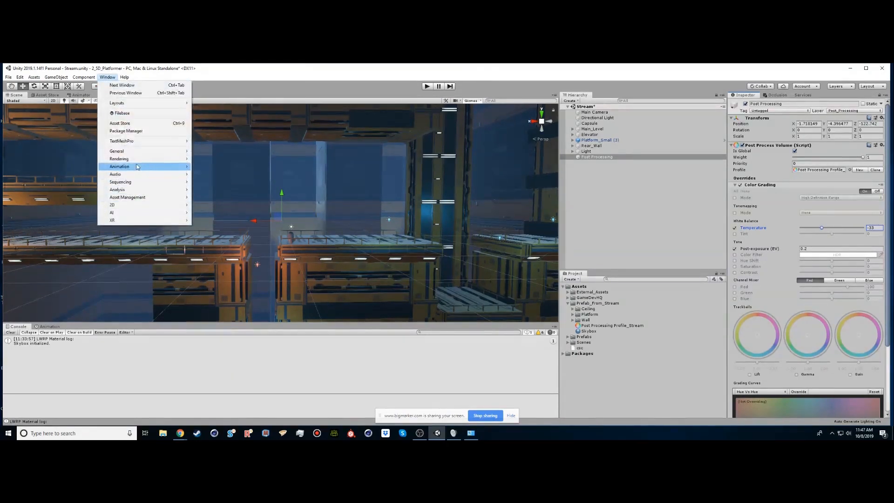
{"action": "mouse_move", "coordinate": [140, 158]}
{"action": "left_click", "coordinate": [215, 160]}
{"action": "scroll", "coordinate": [619, 360], "scroll_direction": "down", "scroll_amount": 3}
{"action": "left_click", "coordinate": [633, 331]}
{"action": "left_click_drag", "start_coordinate": [633, 331], "coordinate": [635, 332]}
{"action": "type", "text": "3"}
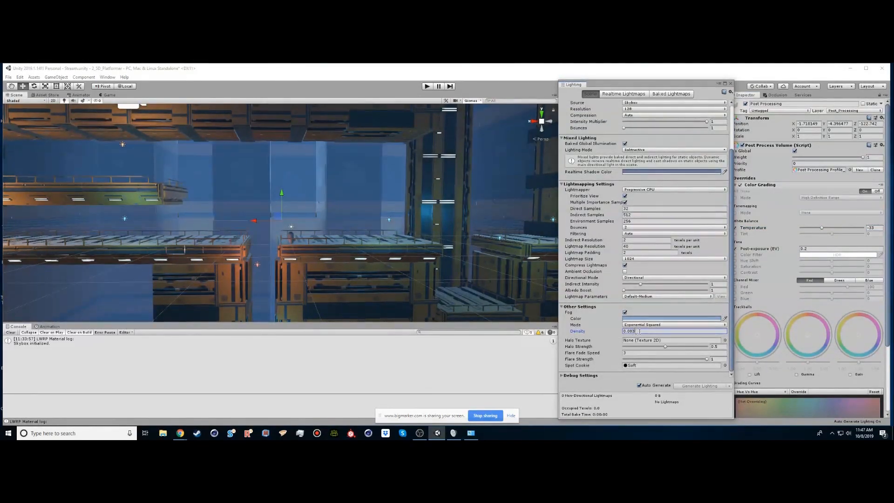
{"action": "left_click", "coordinate": [731, 84]}
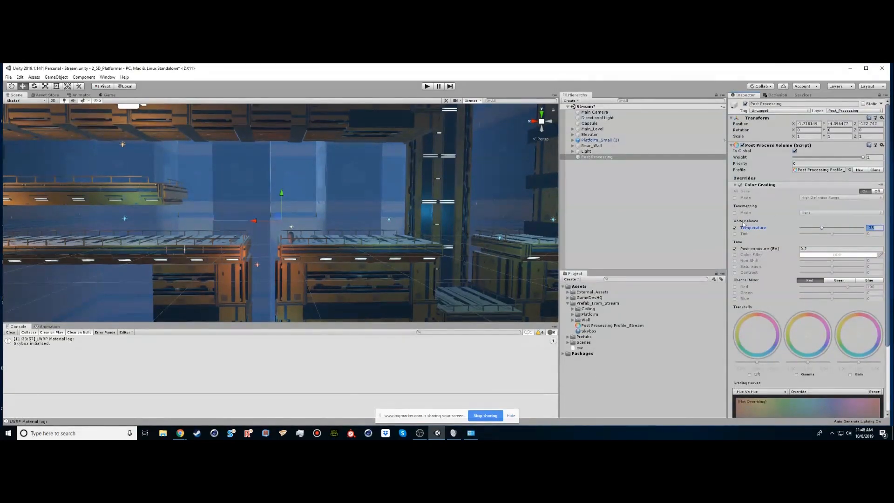
Enable the Saturation override, raise it slightly to about 6, and enable the Contrast override in Color Grading.
{"action": "left_click", "coordinate": [735, 267]}
{"action": "mouse_move", "coordinate": [832, 269]}
{"action": "left_mouse_down"}
{"action": "mouse_move", "coordinate": [816, 269]}
{"action": "mouse_move", "coordinate": [842, 267]}
{"action": "left_mouse_up"}
{"action": "left_click", "coordinate": [735, 272]}
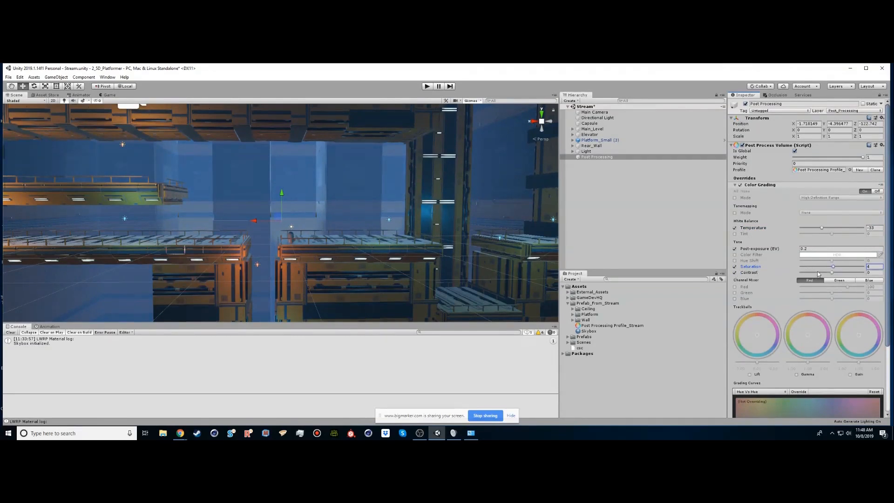
Add a Bloom effect to the Post Processing volume, raise its intensity to about 34.27 and enable the Fast Mode override.
{"action": "left_click", "coordinate": [759, 185]}
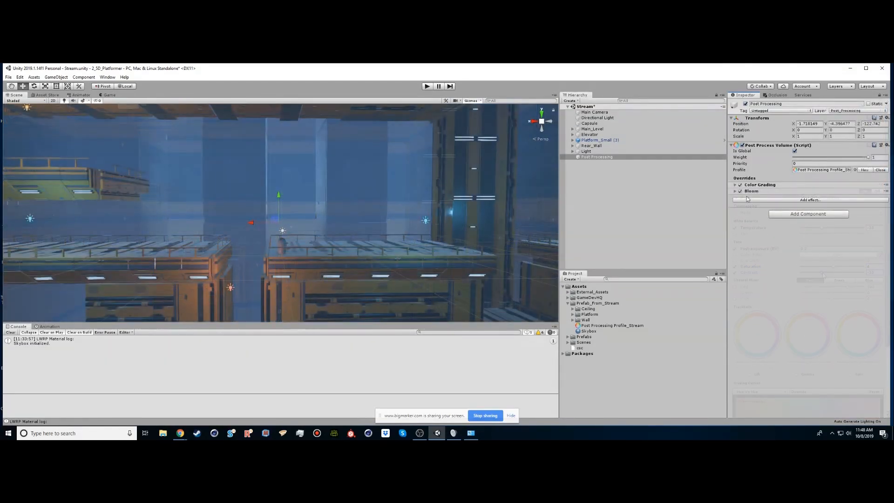
{"action": "left_click", "coordinate": [735, 191]}
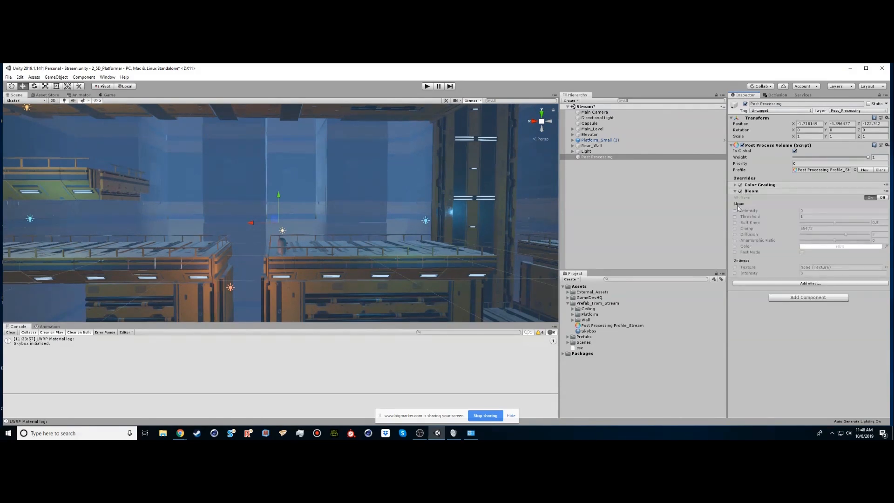
{"action": "left_click", "coordinate": [735, 211]}
{"action": "left_click_drag", "start_coordinate": [759, 212], "coordinate": [75, 223]}
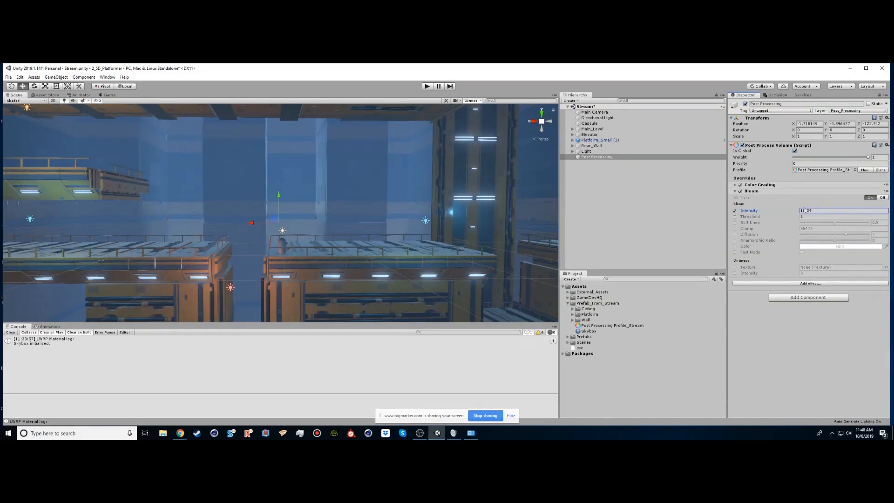
{"action": "left_click_drag", "start_coordinate": [782, 212], "coordinate": [64, 224]}
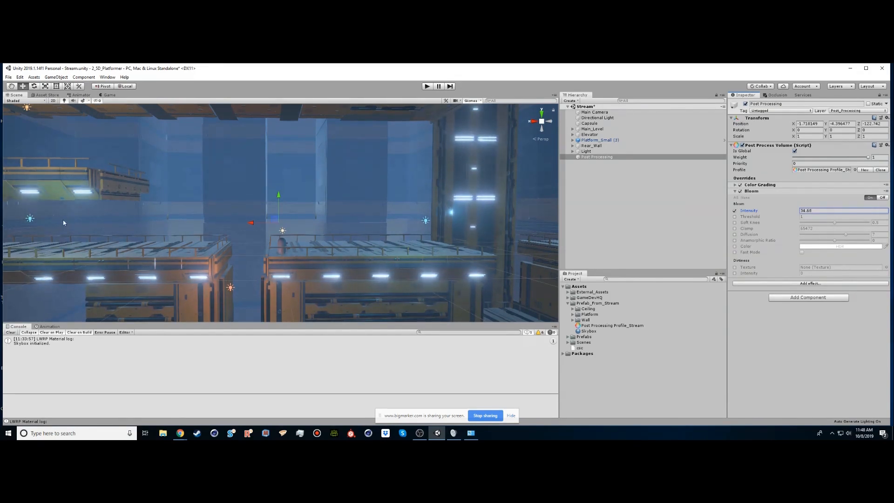
{"action": "middle_click_drag", "start_coordinate": [145, 248], "coordinate": [179, 254]}
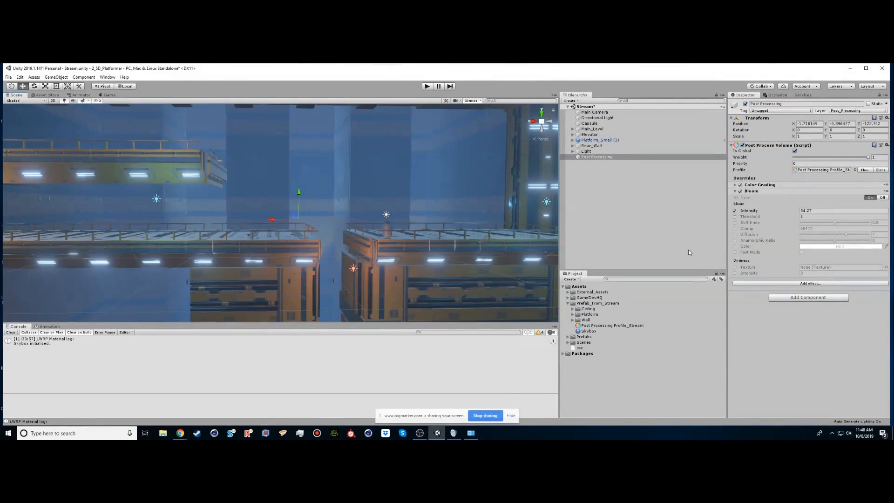
{"action": "left_click", "coordinate": [735, 253]}
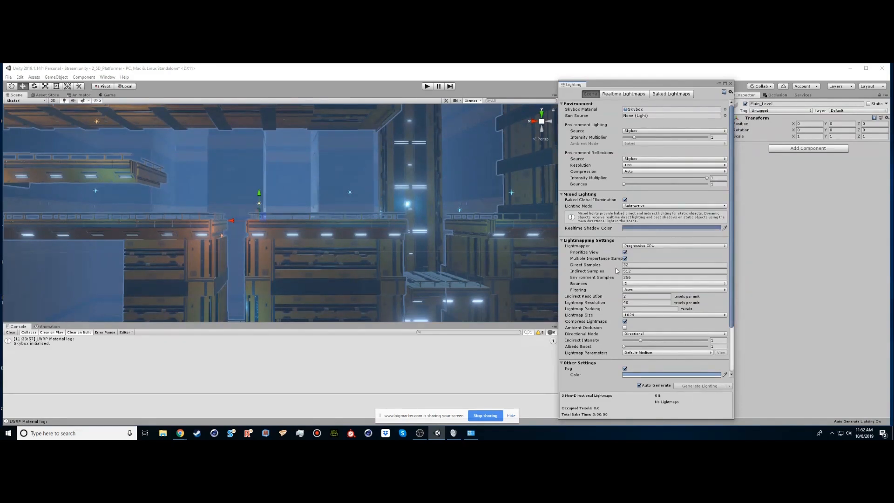
Set the lightmapping Direct Samples to 8 and Indirect Samples to 100, and close the lighting settings.
{"action": "left_click", "coordinate": [638, 265]}
{"action": "key", "text": "Tab"}
{"action": "type", "text": "100"}
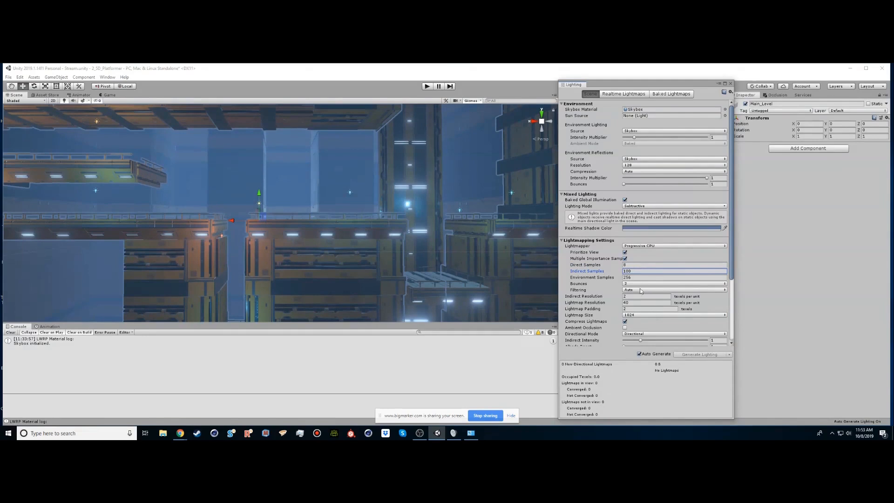
{"action": "left_click", "coordinate": [732, 84]}
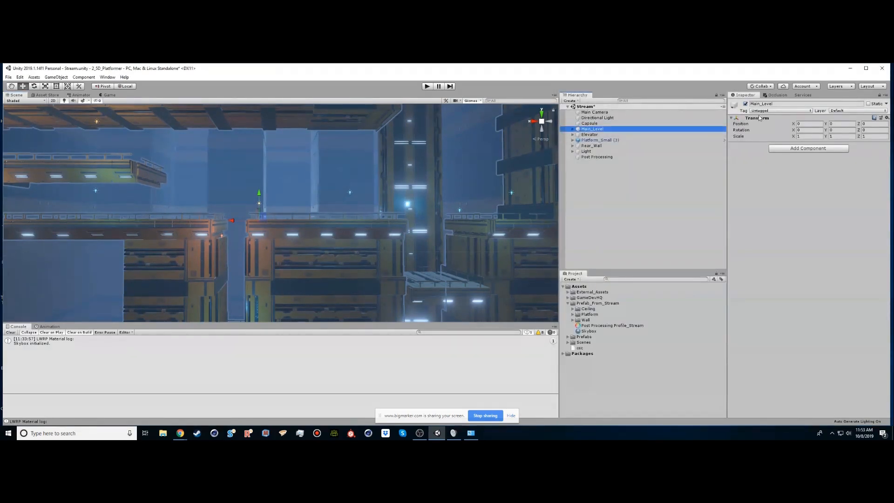
Mark the Main_Level object and all its children as static.
{"action": "left_click", "coordinate": [867, 104]}
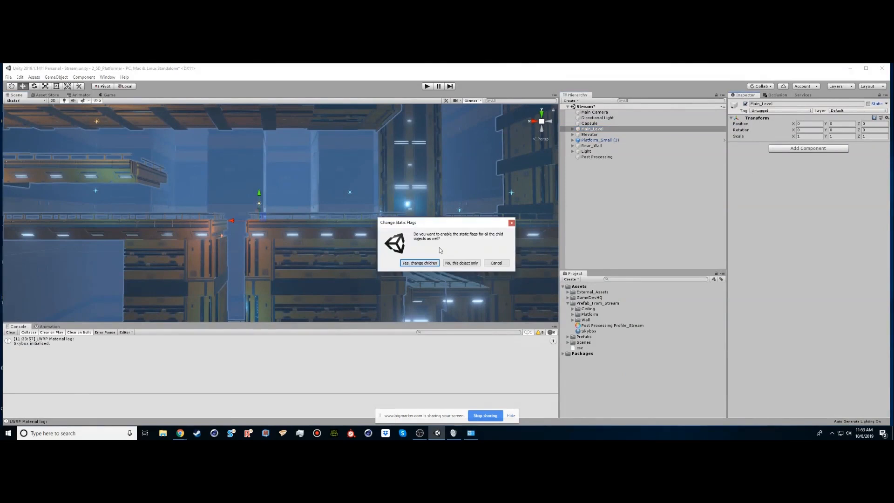
{"action": "left_click", "coordinate": [416, 263]}
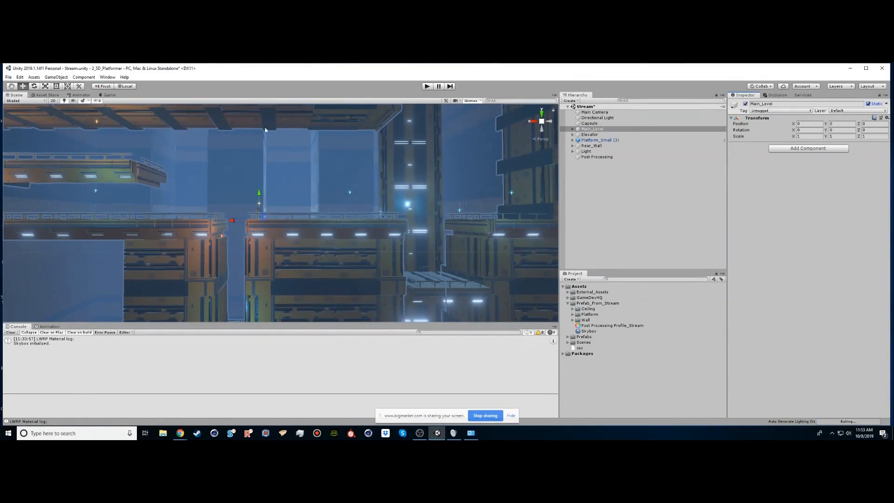
Switch the lightmapper to Progressive GPU (Preview) in the Lighting Settings and close them.
{"action": "left_click", "coordinate": [107, 77]}
{"action": "mouse_move", "coordinate": [129, 159]}
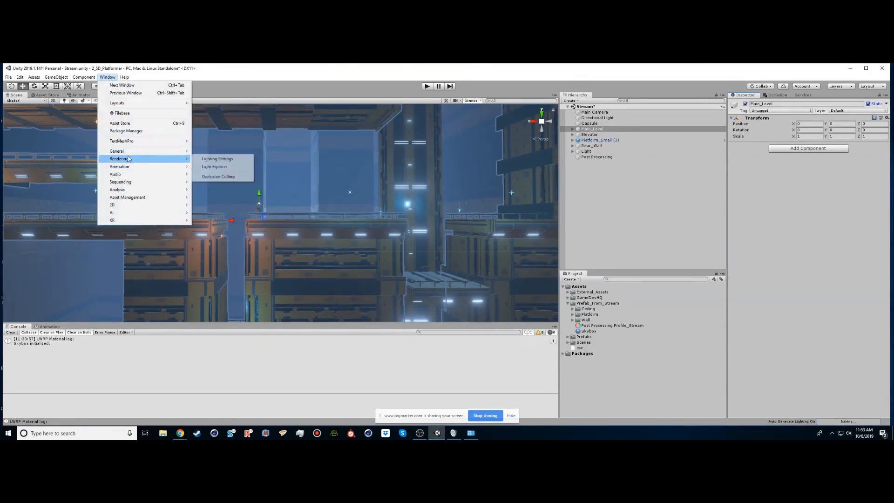
{"action": "left_click", "coordinate": [215, 160]}
{"action": "left_click", "coordinate": [639, 246]}
{"action": "left_click", "coordinate": [658, 269]}
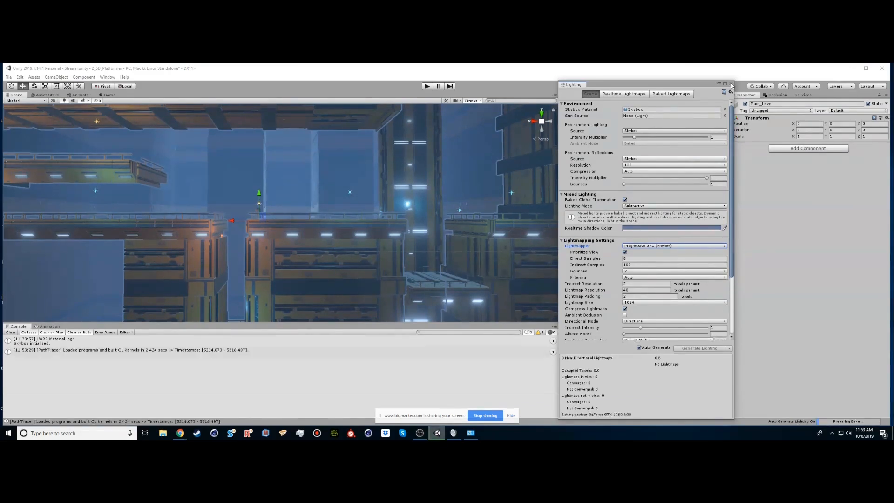
{"action": "left_click", "coordinate": [731, 85]}
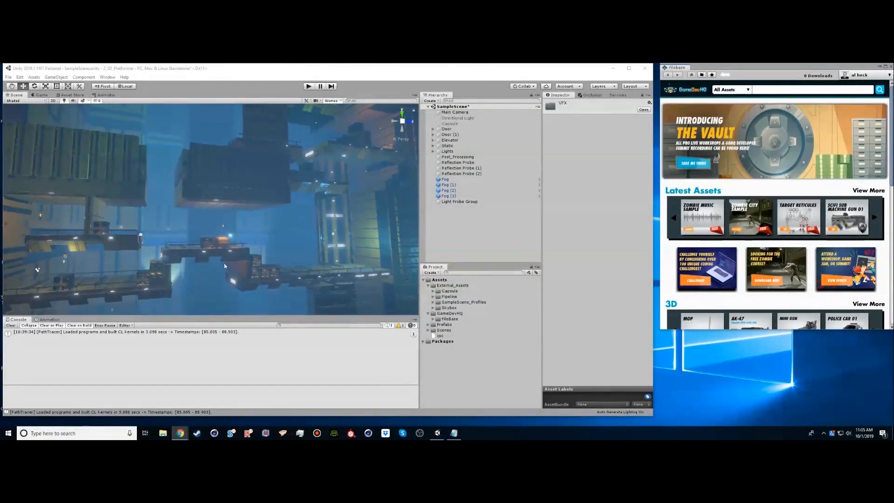
Dock the Game view beside the Scene view of the SampleScene level and widen it to fill most of the space.
{"action": "middle_click_drag", "start_coordinate": [197, 250], "coordinate": [197, 250]}
{"action": "right_click_drag", "start_coordinate": [197, 250], "coordinate": [173, 245]}
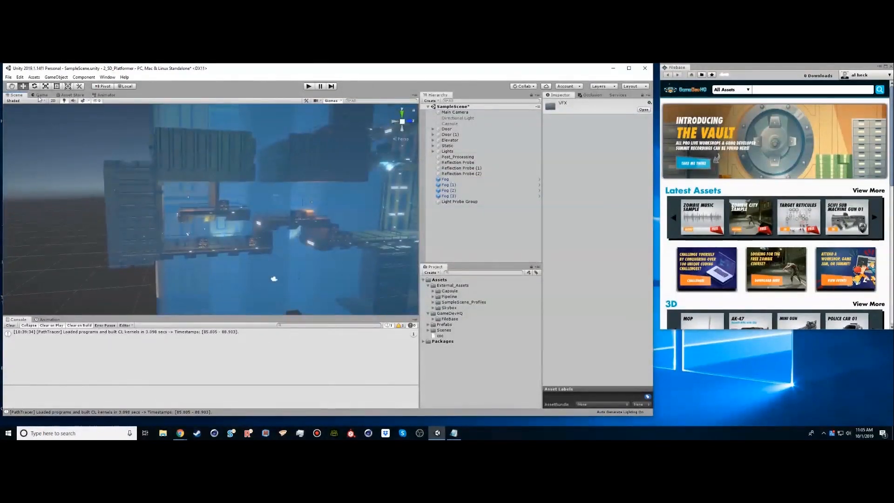
{"action": "left_click", "coordinate": [40, 95]}
{"action": "left_click_drag", "start_coordinate": [40, 95], "coordinate": [350, 196]}
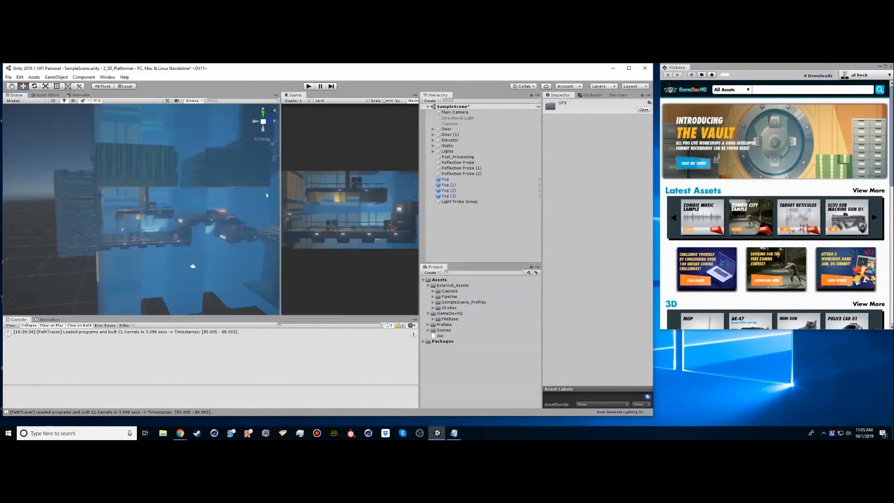
{"action": "left_click_drag", "start_coordinate": [282, 194], "coordinate": [84, 195]}
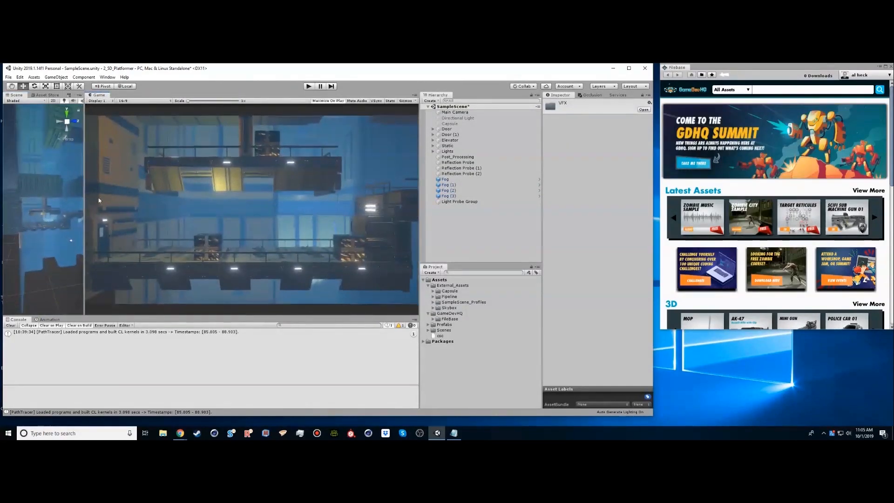
Move the Main Camera along the level to the brightly lit shaft, at about position X 31.9, Y 5.4, Z 75.8.
{"action": "left_click", "coordinate": [454, 112]}
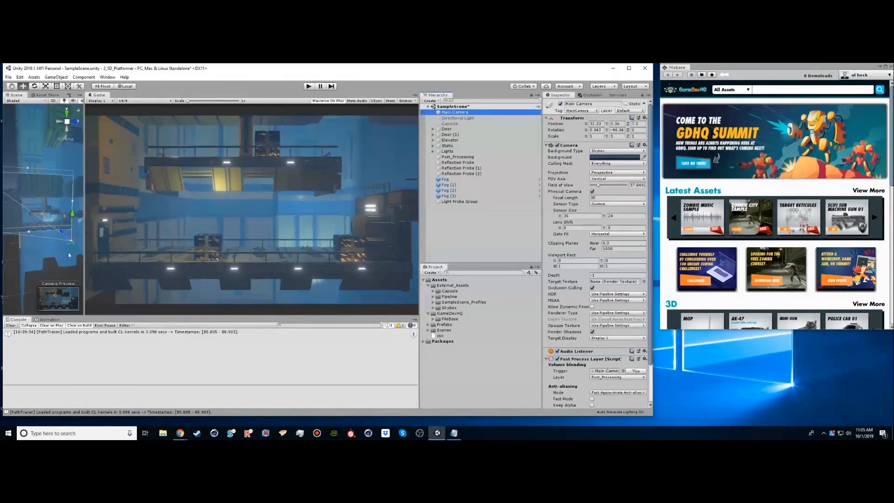
{"action": "scroll", "coordinate": [16, 240], "scroll_direction": "down", "scroll_amount": 2}
{"action": "left_click_drag", "start_coordinate": [17, 241], "coordinate": [164, 227]}
{"action": "right_click_drag", "start_coordinate": [51, 202], "coordinate": [61, 205]}
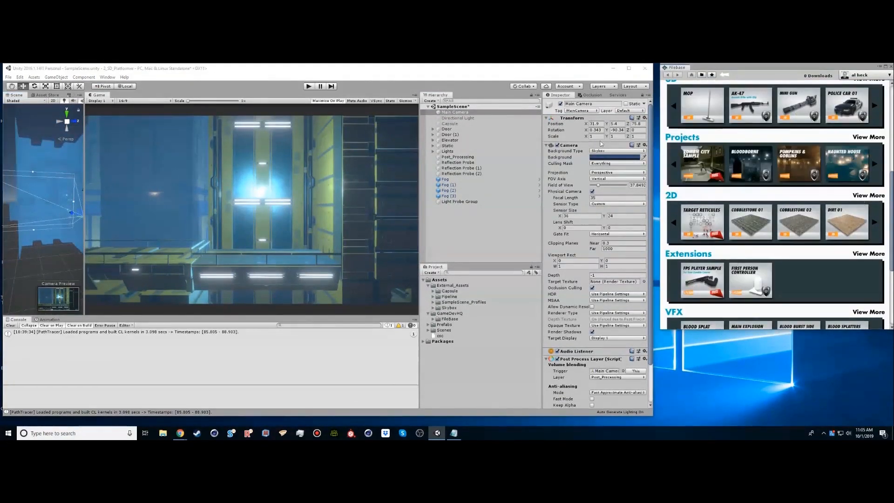
{"action": "left_click_drag", "start_coordinate": [33, 182], "coordinate": [14, 185], "text": "alt"}
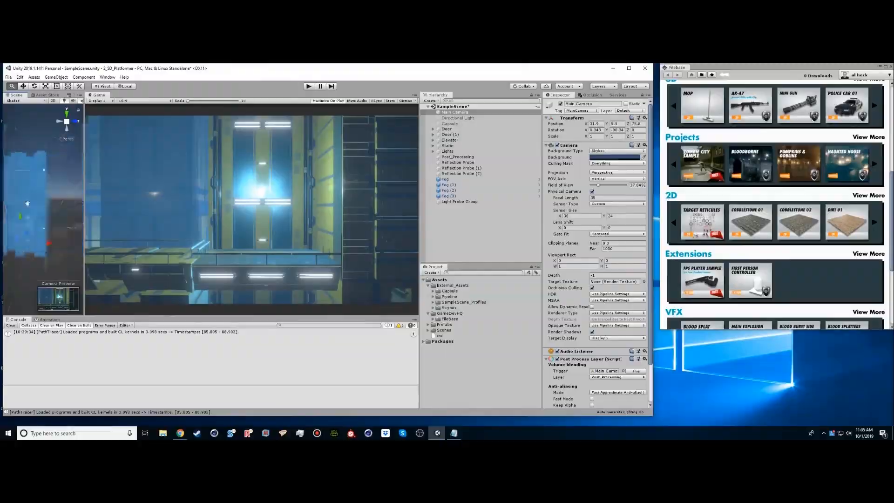